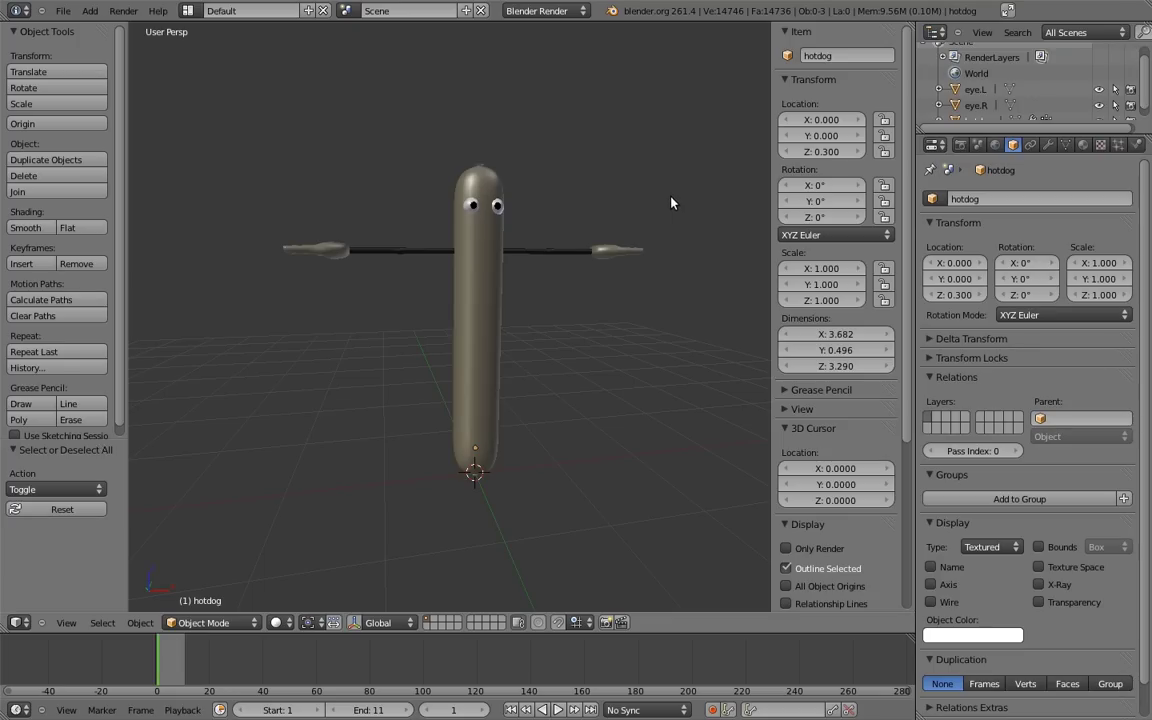
Select the hotdog character and display its Mirror and Subdivision Surface modifier stack.
right_click(487, 257)
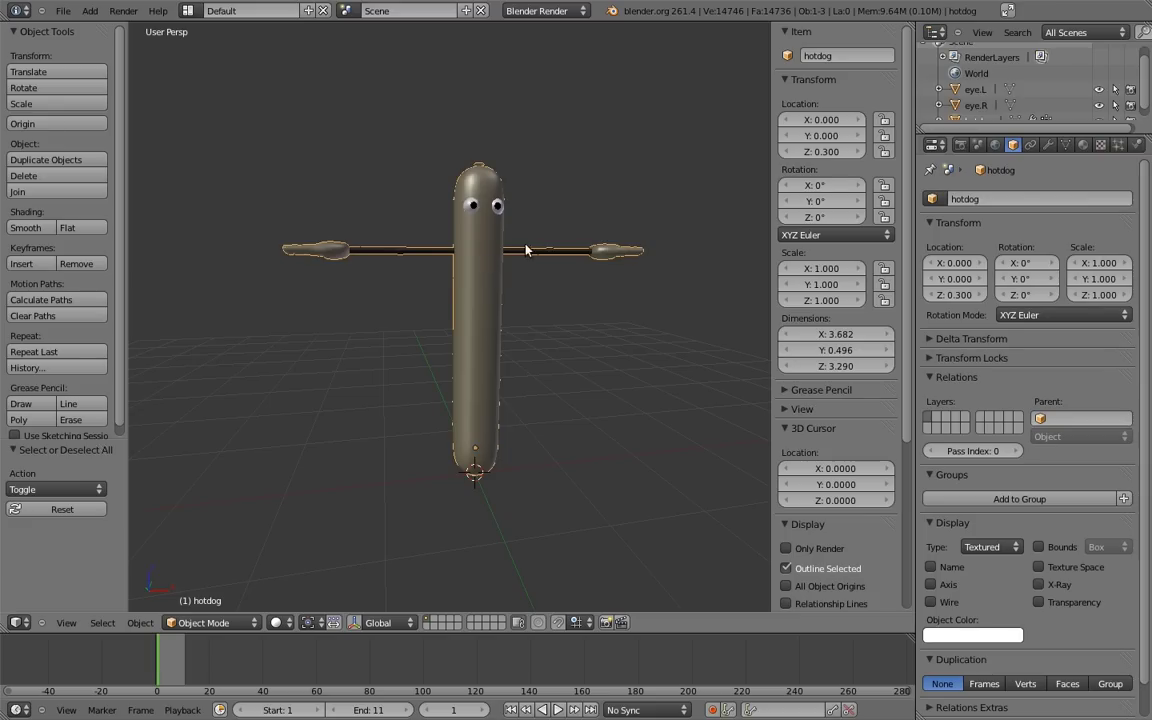
left_click(1048, 145)
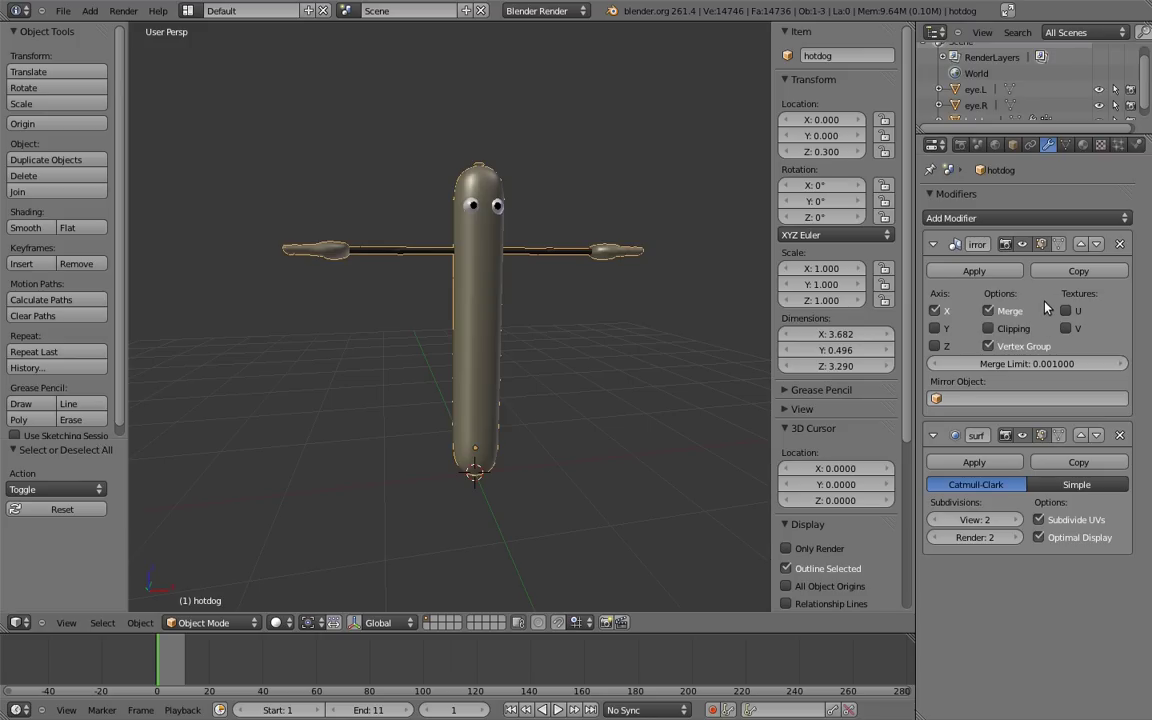
left_click(1023, 245)
left_click(1023, 245)
left_click(1023, 245)
left_click(1023, 245)
left_click(1023, 245)
left_click(1023, 245)
left_click(1022, 436)
left_click(1022, 436)
left_click(1022, 436)
left_click(1022, 436)
left_click(1022, 436)
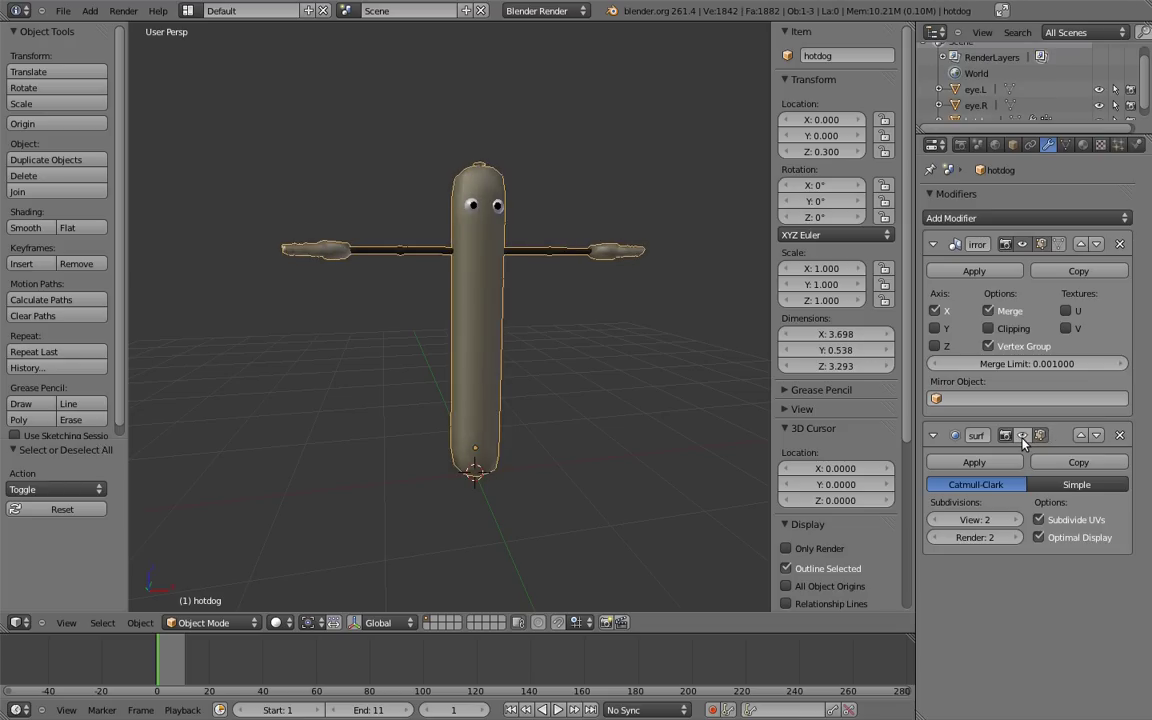
left_click(1022, 436)
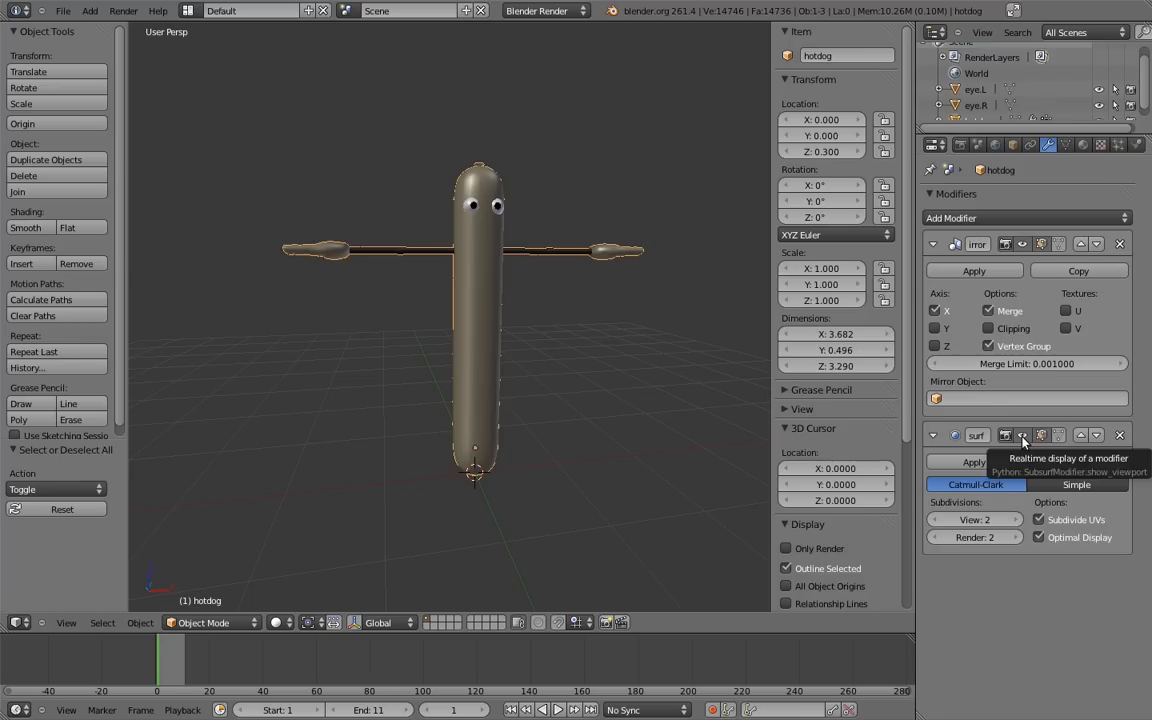
left_click(1023, 437)
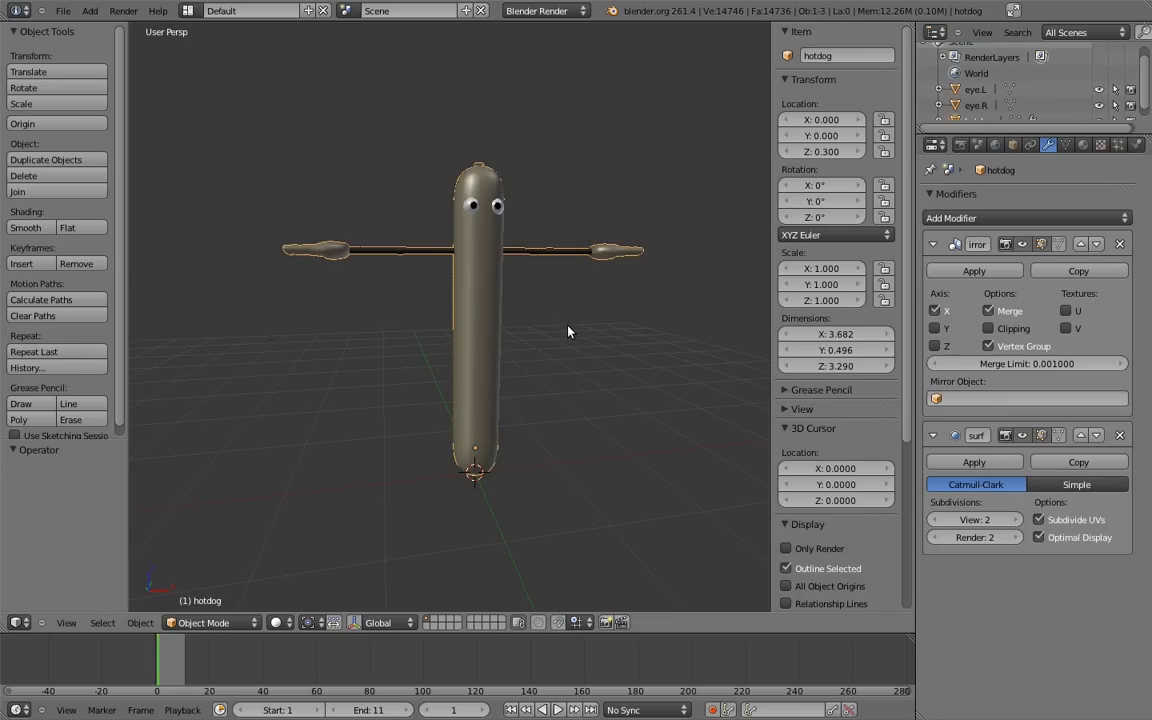
Add a single-bone armature at the hotdog's base and display it as Wire.
key("shift+a")
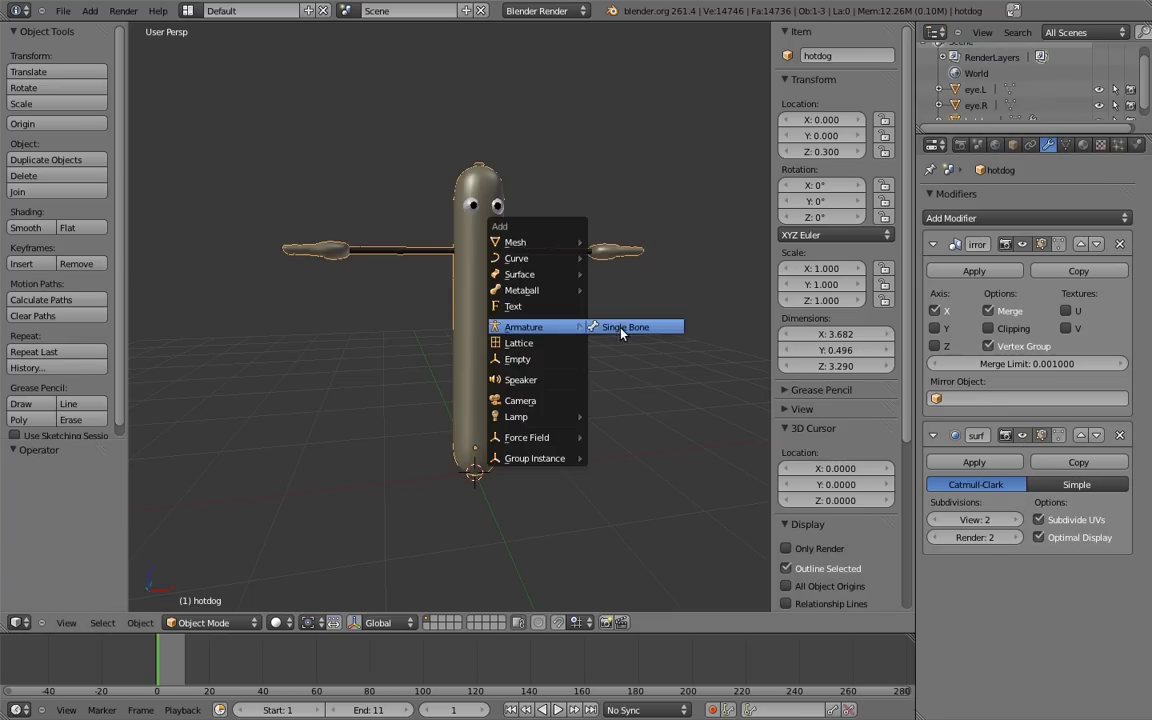
left_click(621, 333)
left_click(994, 547)
left_click(1005, 514)
Enable X-Ray and bone Axes on the armature, then reselect the hotdog mesh.
left_click(1039, 585)
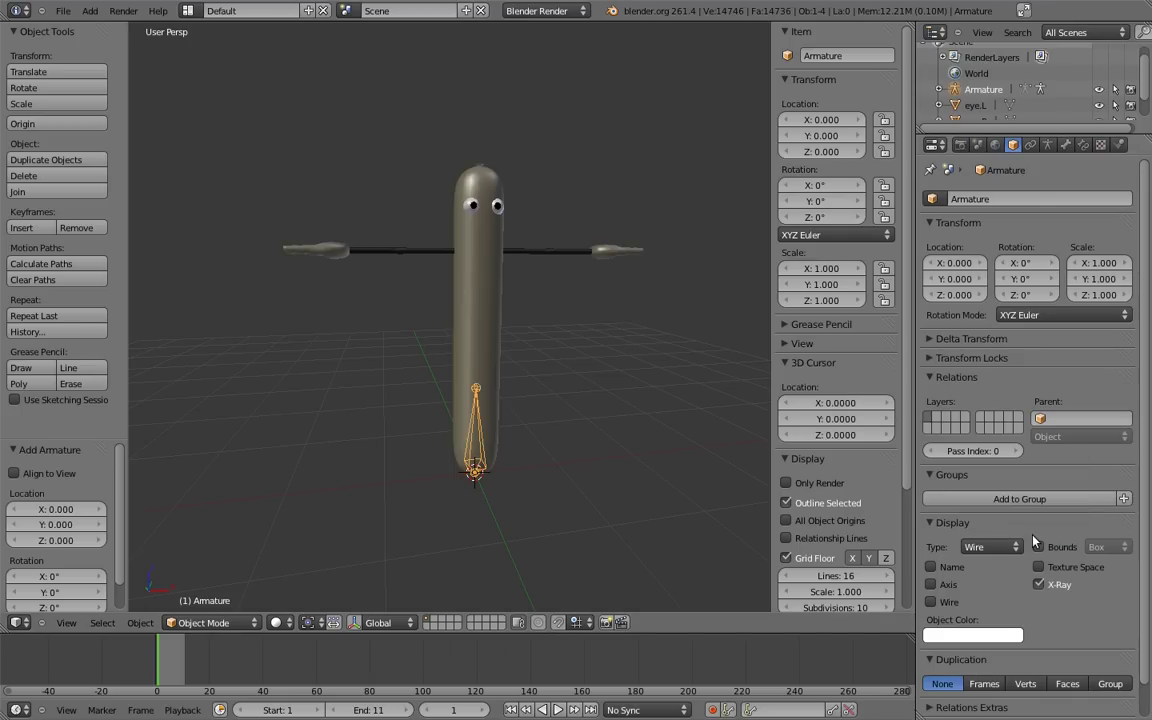
left_click(1048, 145)
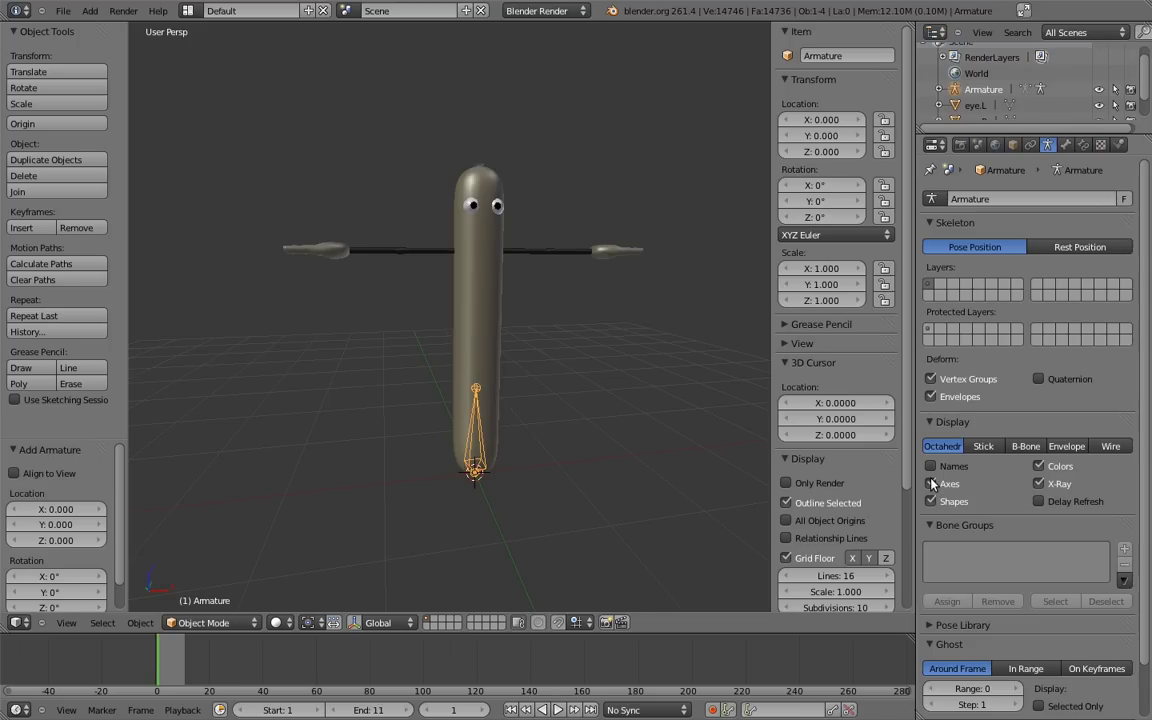
left_click(932, 484)
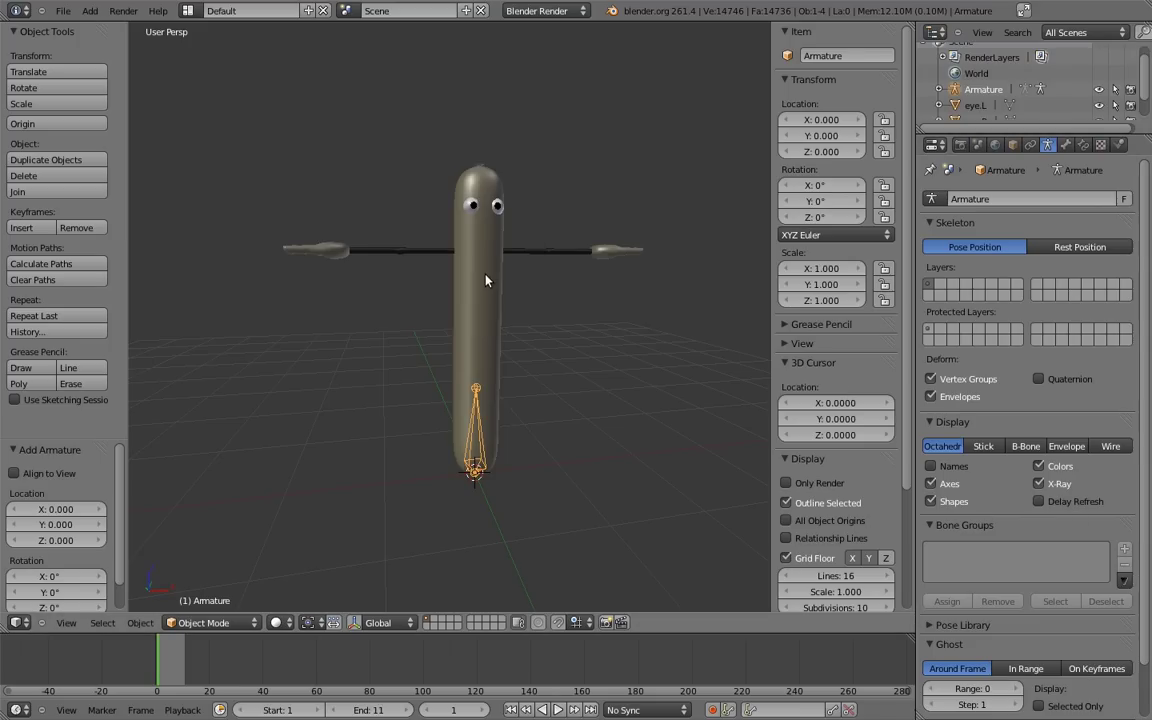
right_click(485, 281)
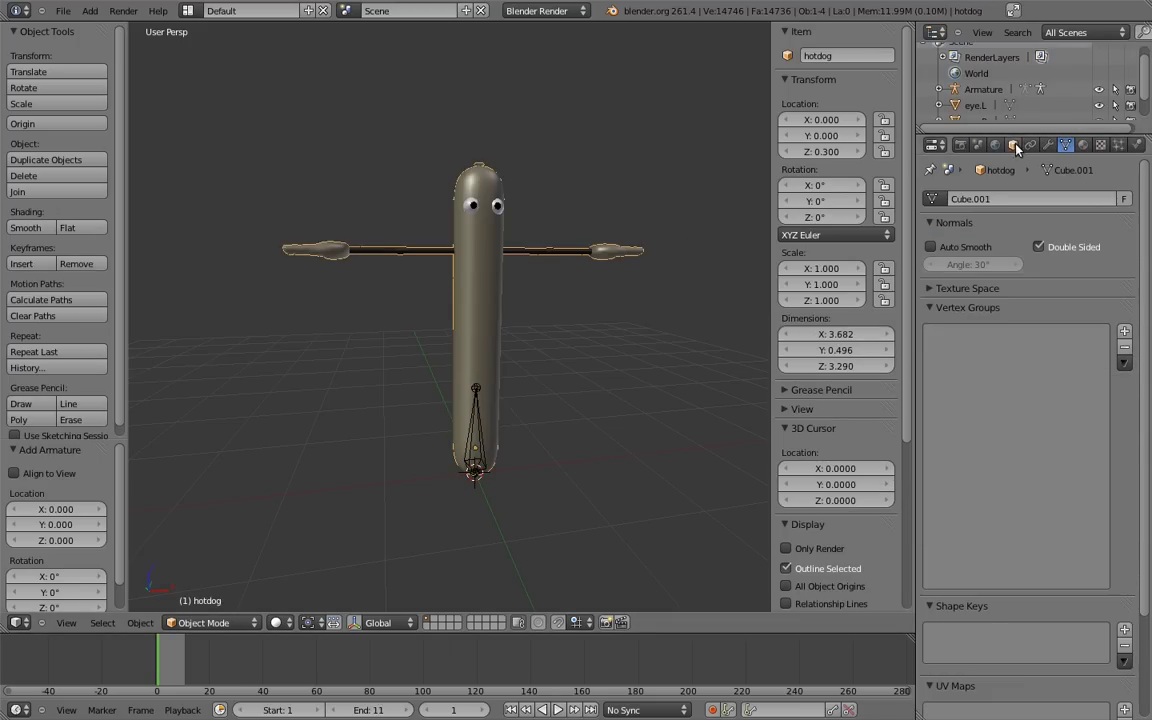
Turn on Wire display and All Edges for the hotdog mesh, toggling Edit Mode to refresh.
left_click(1013, 146)
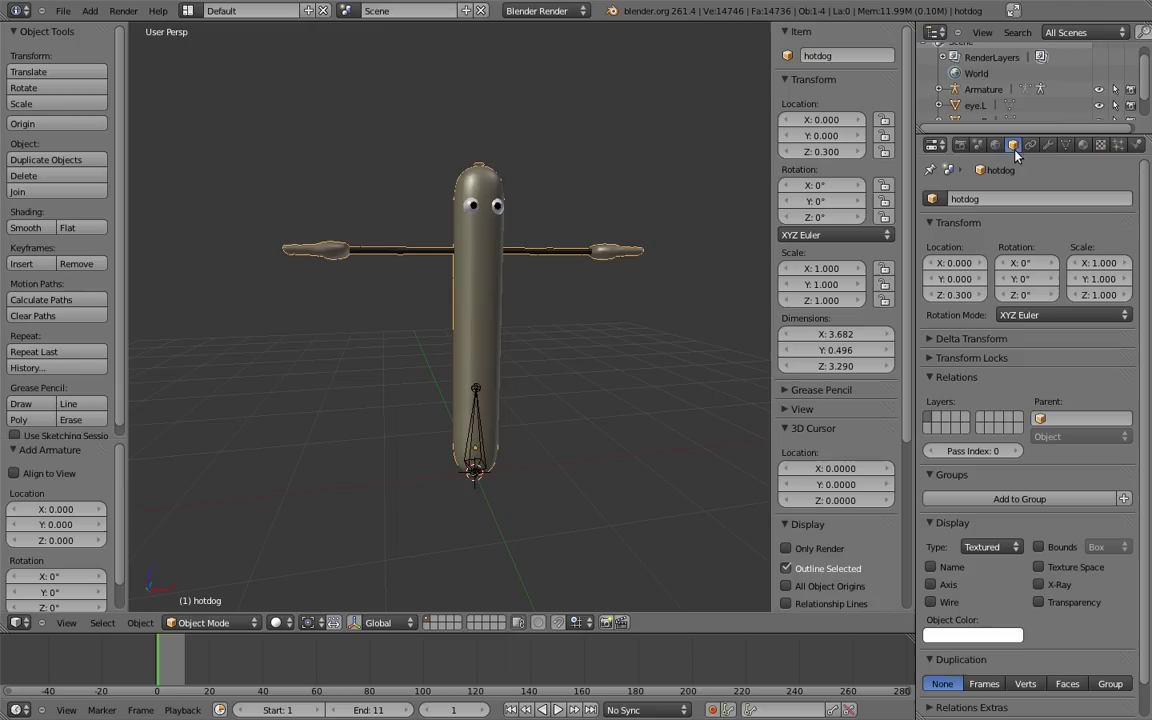
left_click(944, 603)
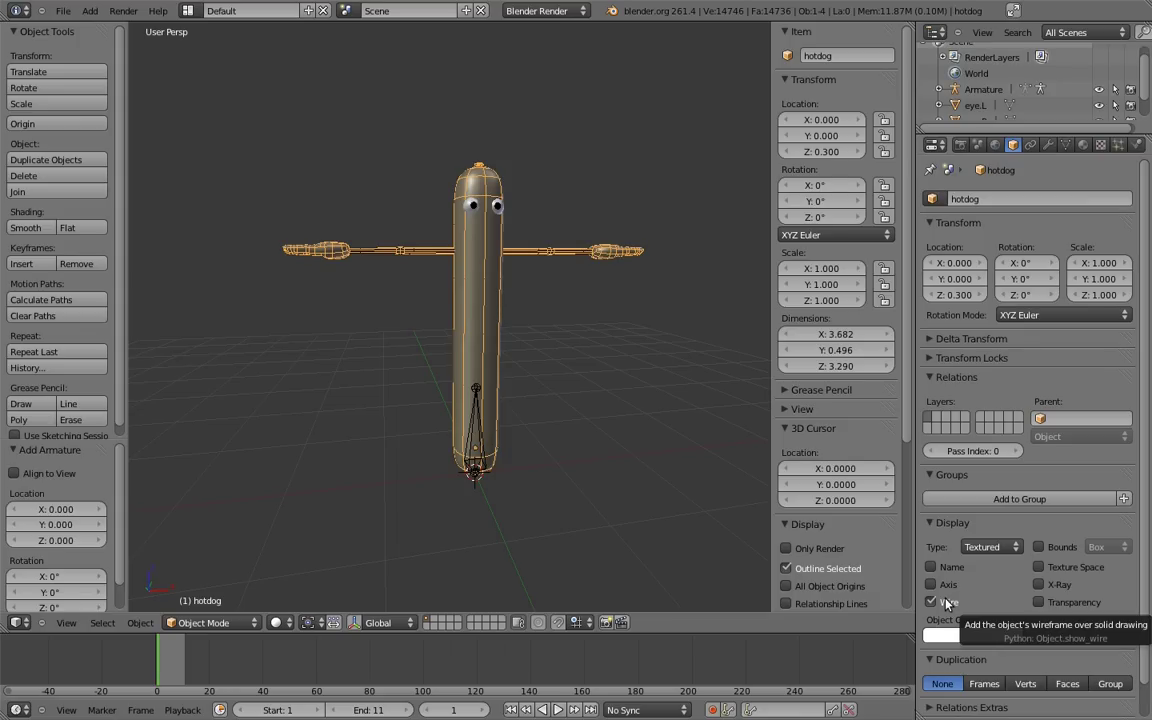
left_click(948, 602)
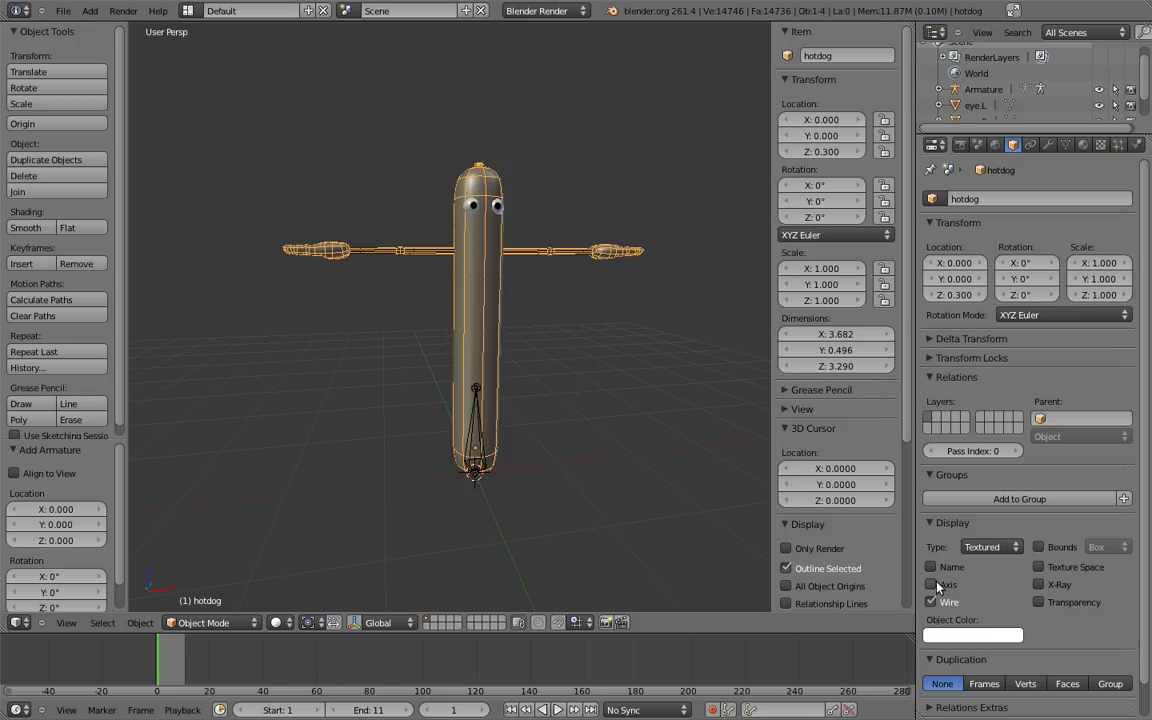
scroll(843, 297, "down", 5)
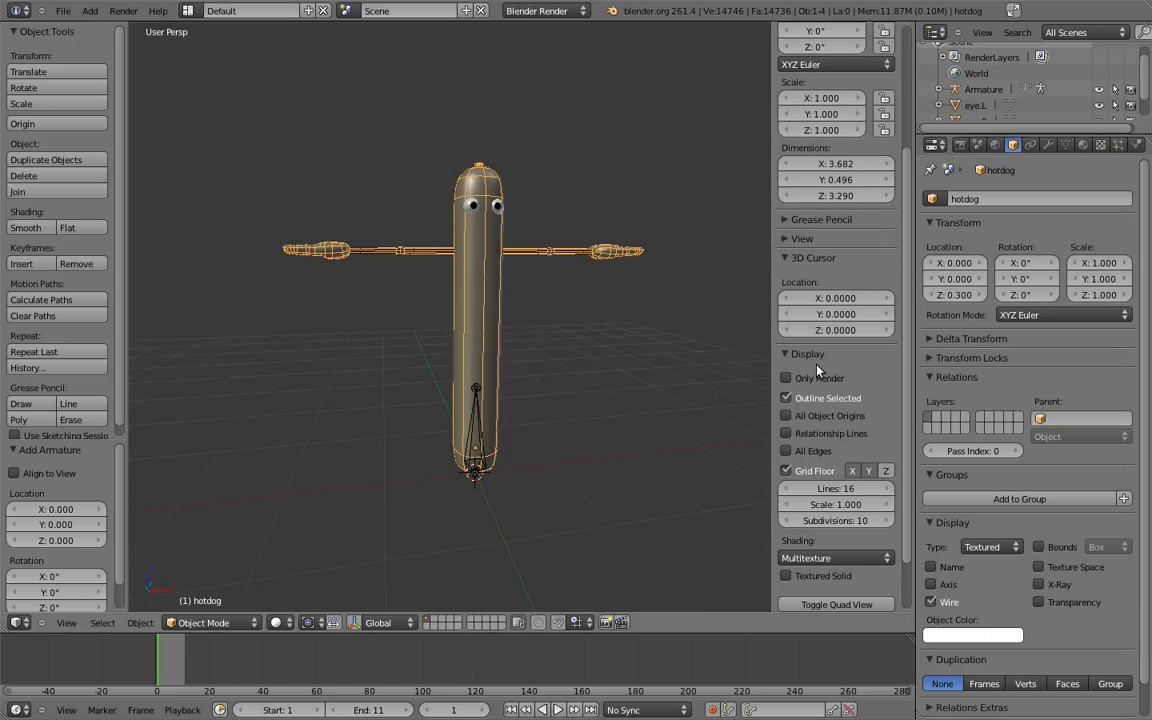
left_click(787, 452)
left_click(787, 451)
key("Tab")
key("Tab")
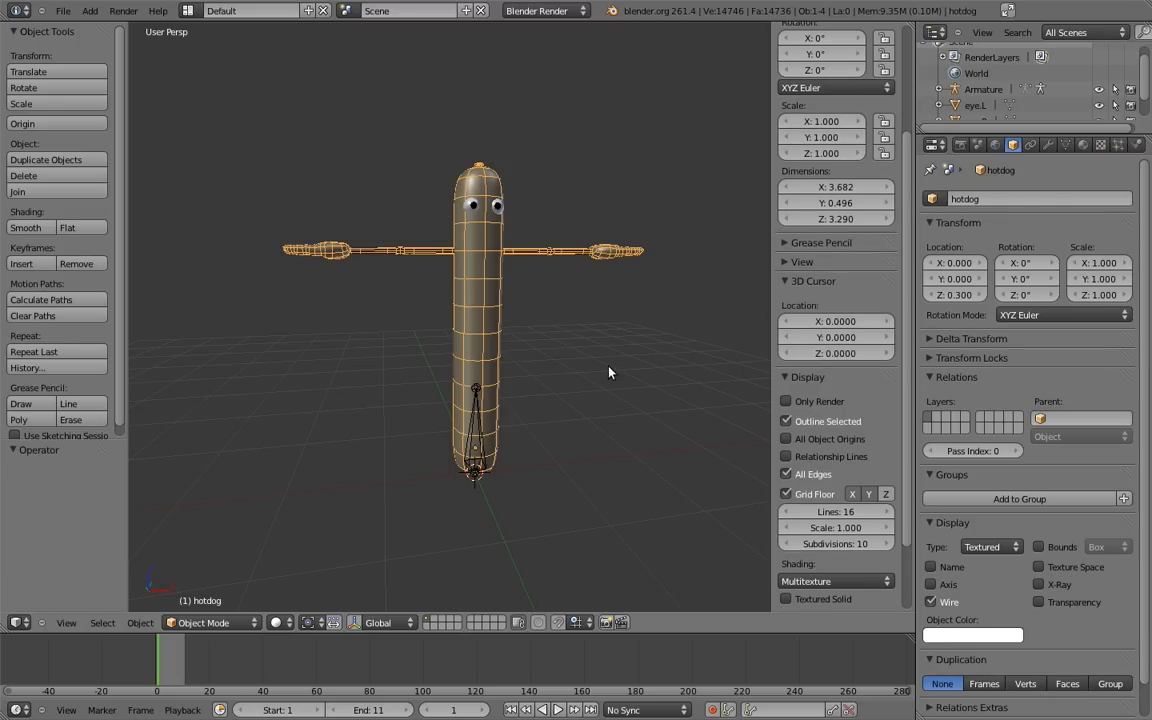
In front view, edit the armature and raise the bone's tip straight up along Z.
right_click(474, 420)
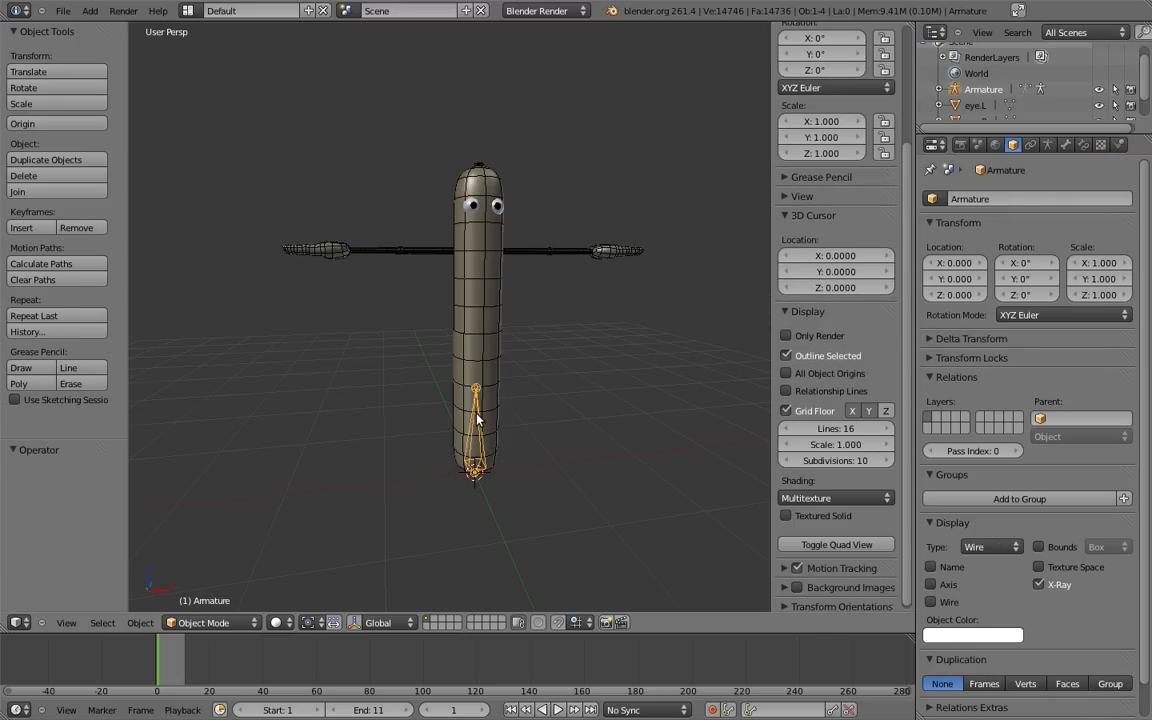
key("KP_1")
scroll(518, 399, "up", 3)
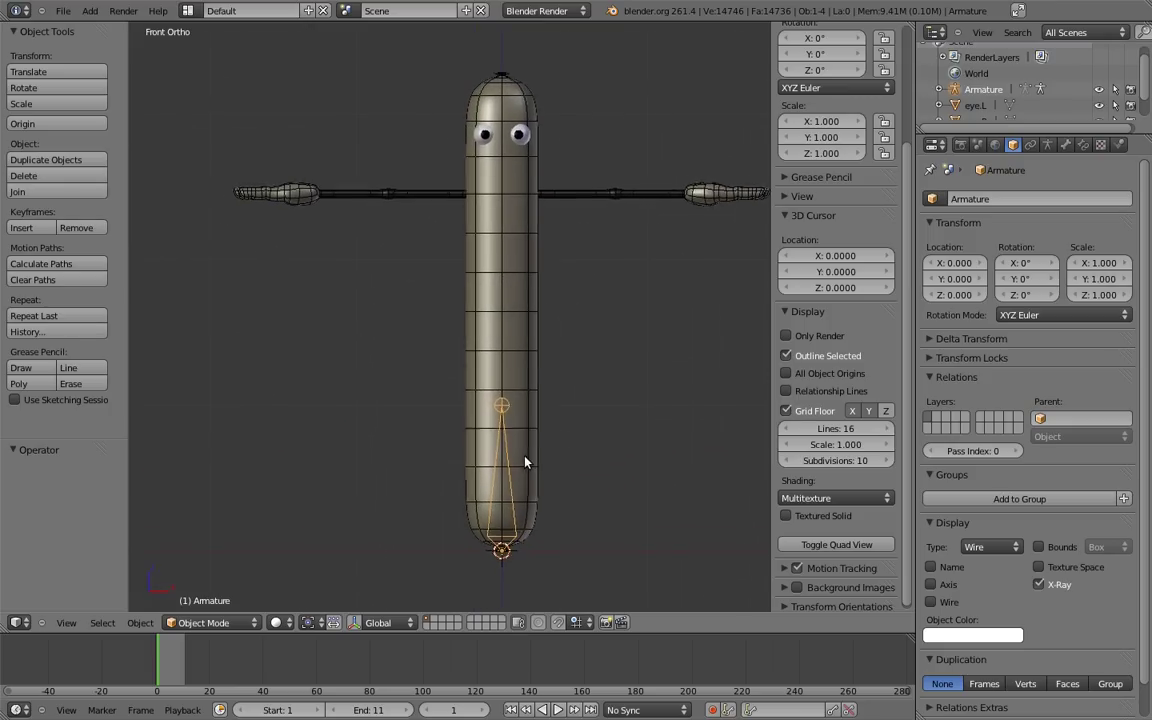
key("Tab")
key("g")
key("z")
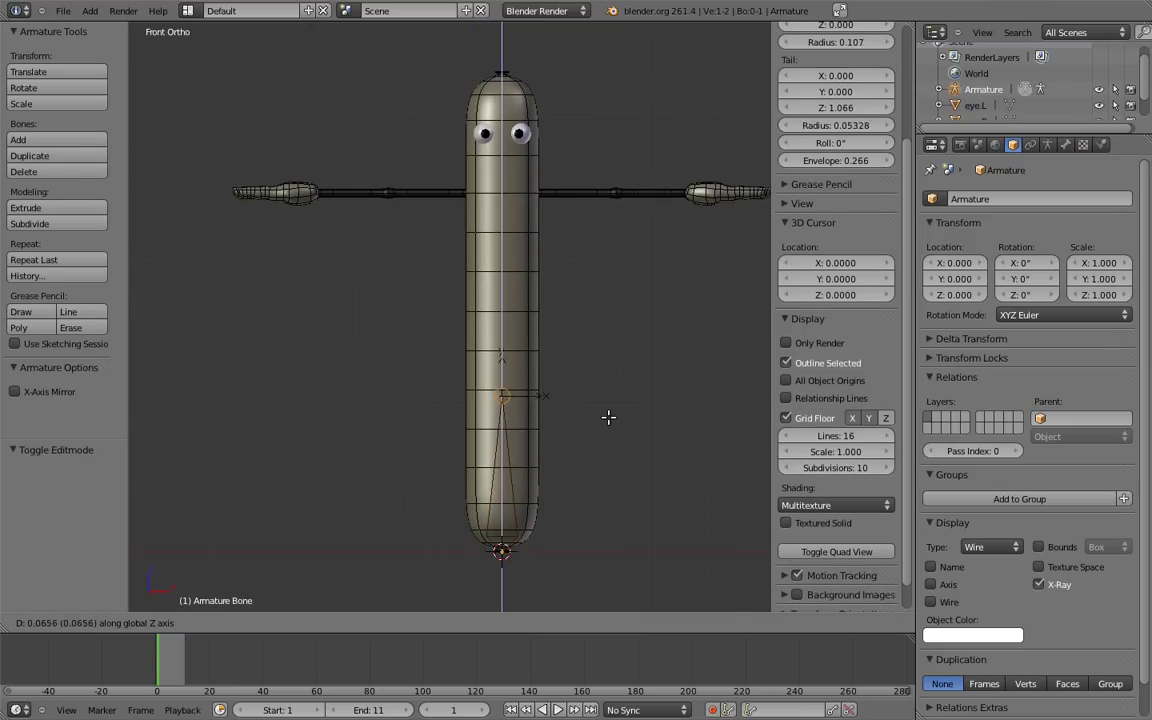
left_click(606, 403)
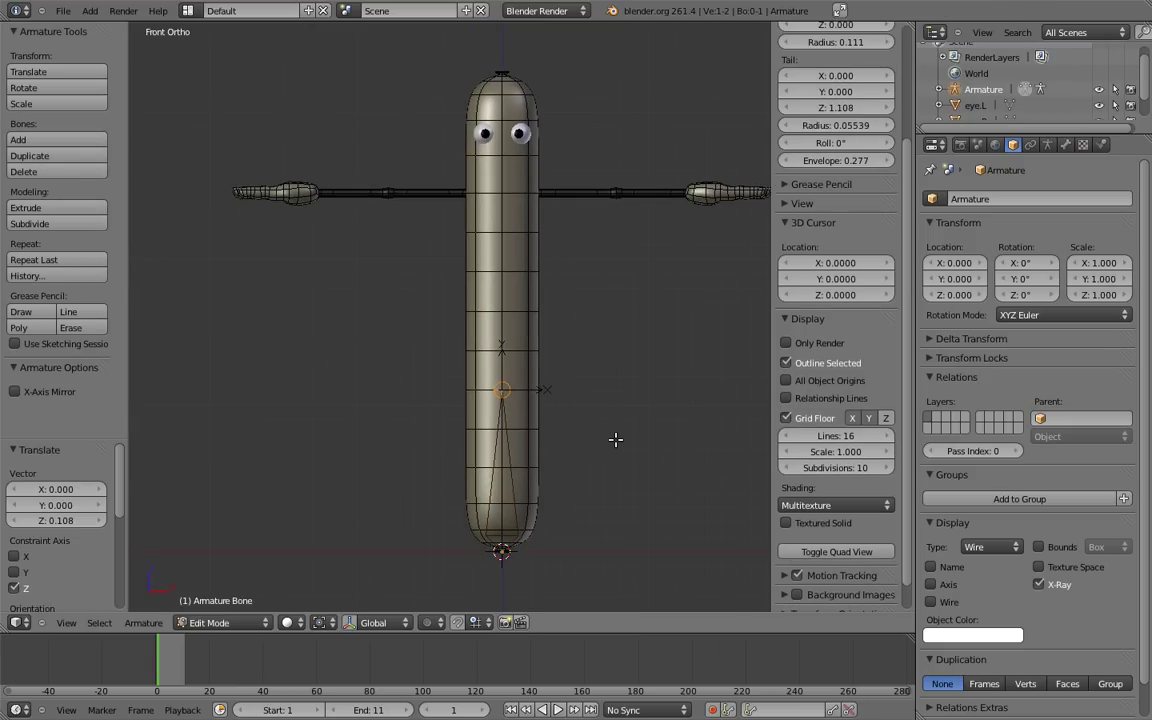
Extrude two more vertical bones along Z, ending the top one at the head.
key("e")
key("z")
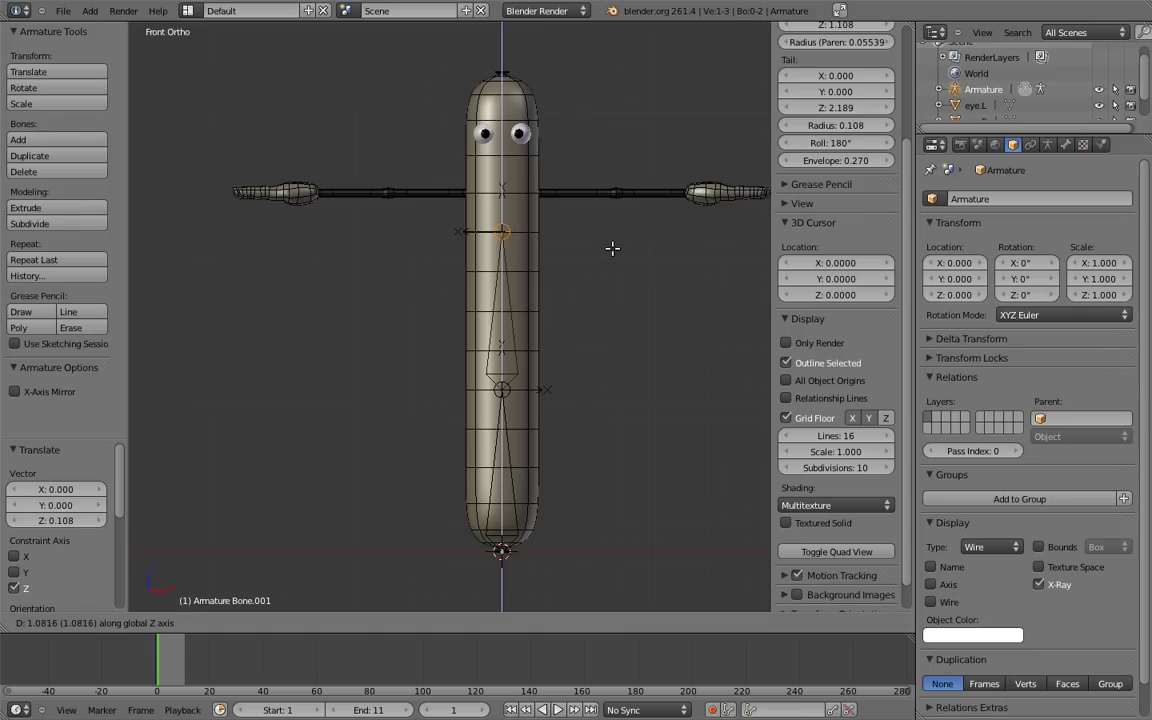
left_click(611, 254)
key("e")
key("z")
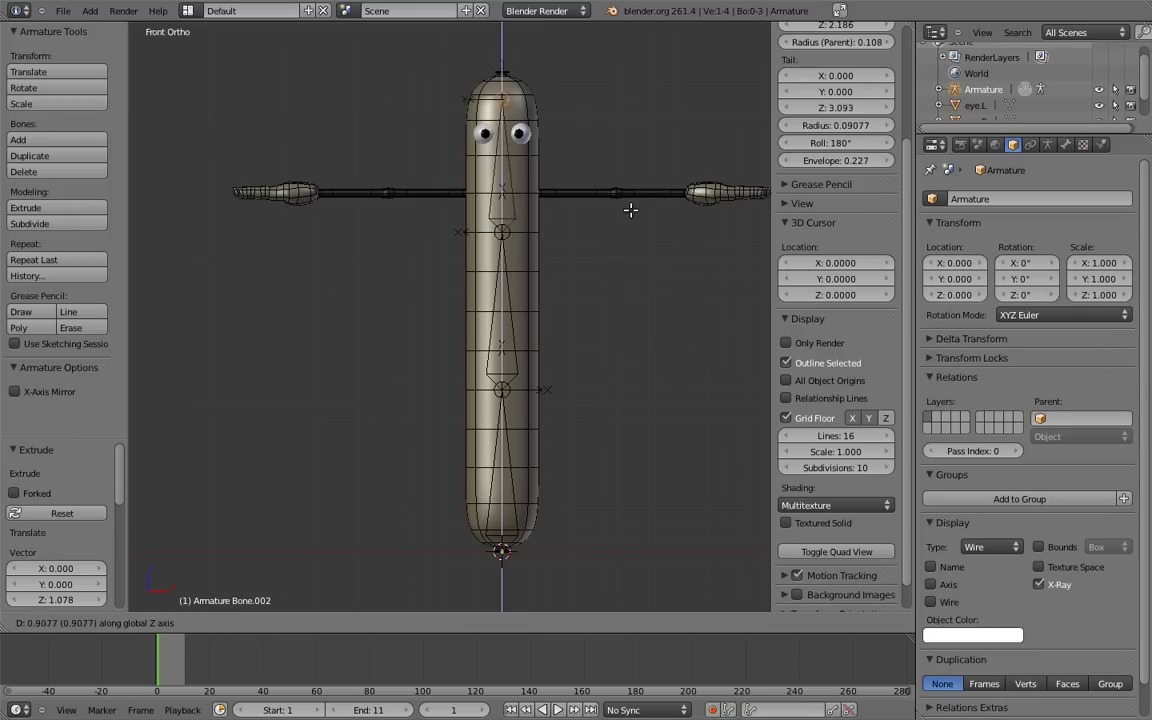
left_click(629, 191)
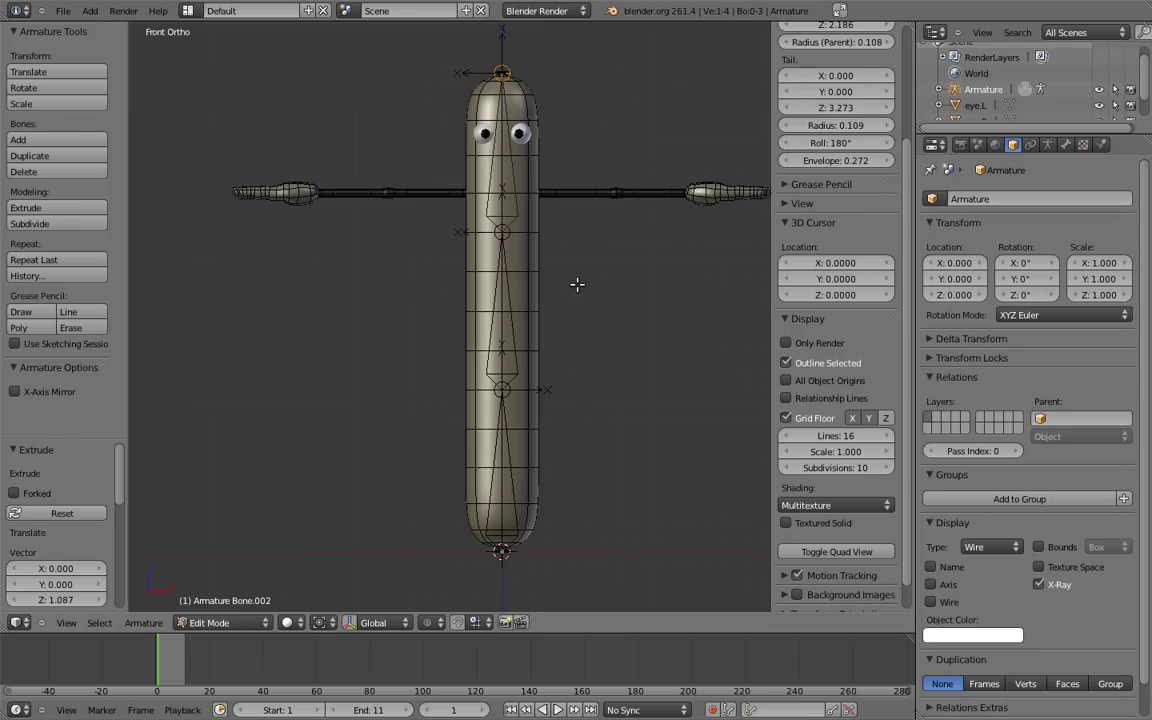
Roll the middle and top bones by 180°.
right_click(454, 269)
right_click(462, 149, "shift")
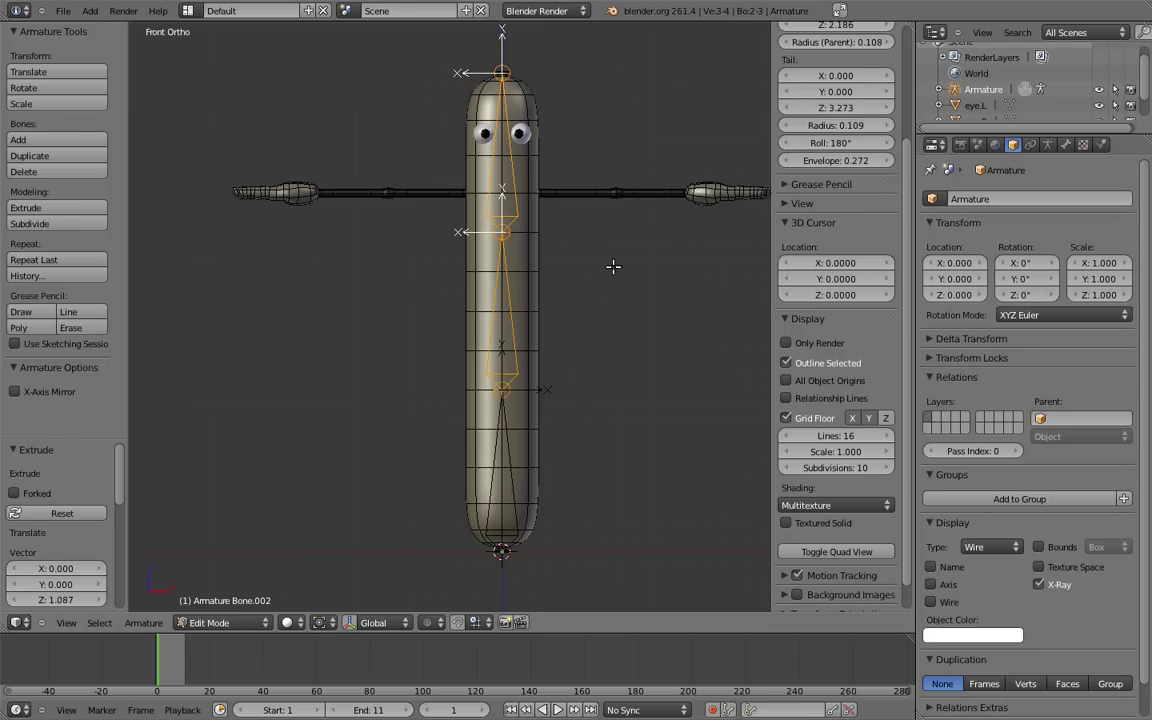
key("ctrl+r")
type("180")
key("Return")
middle_click_drag(637, 213, 555, 286)
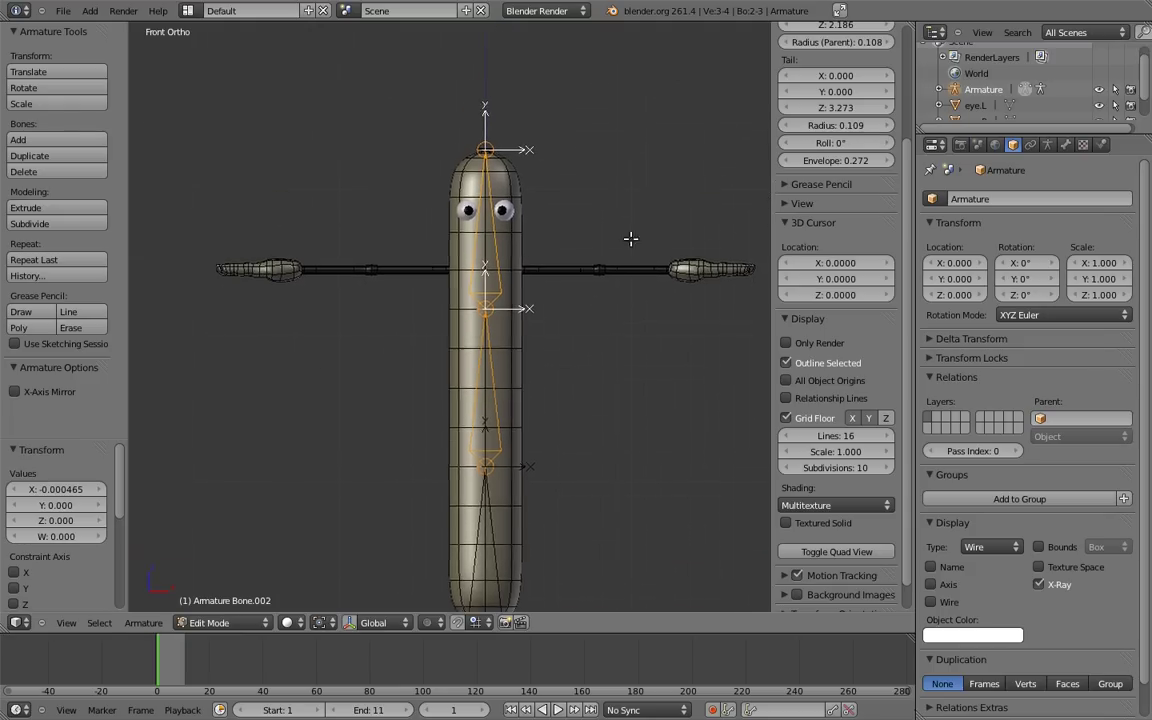
Rename the body bones in the N panel, starting with body.01.
right_click(470, 512)
scroll(835, 200, "up", 5)
type("body.01")
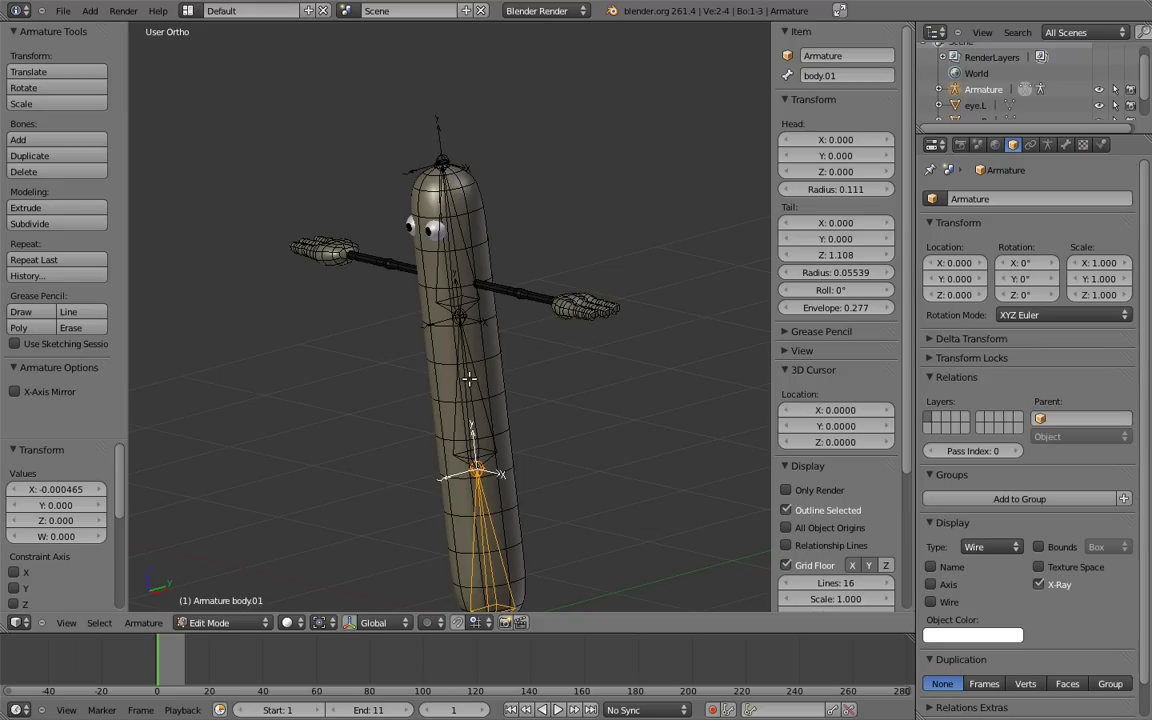
right_click(468, 395)
double_click(871, 75)
type("body.01")
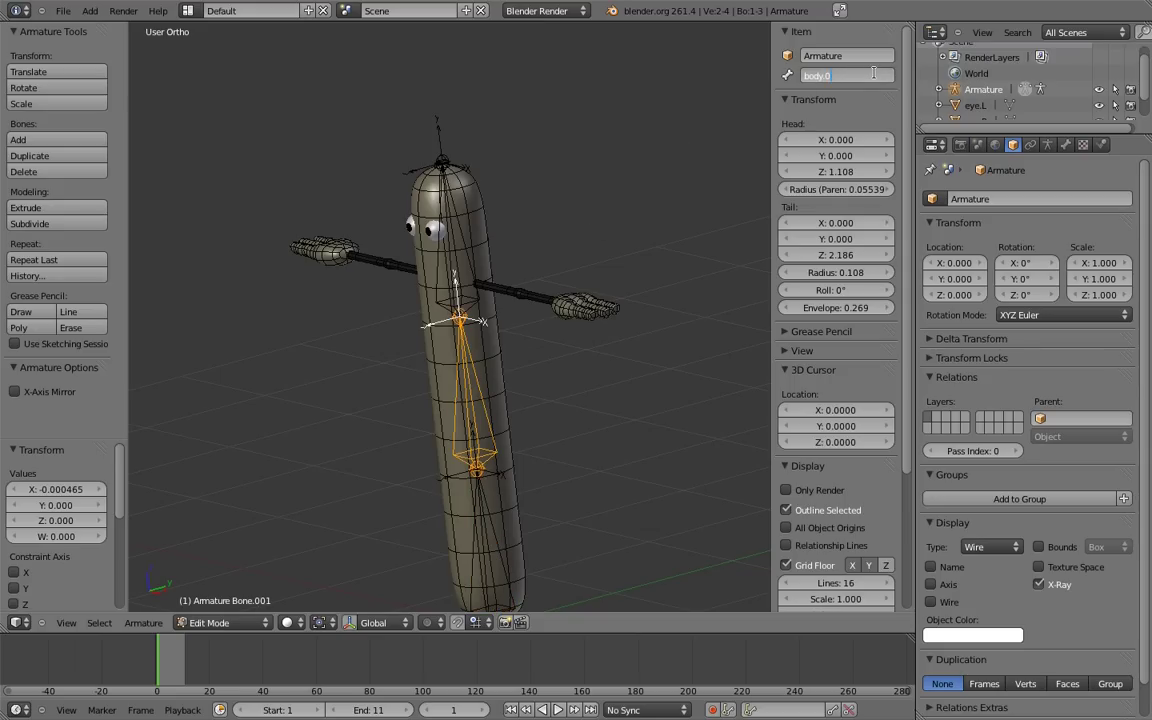
key("Return")
key("e")
key("z")
left_click(564, 206)
key("ctrl+v")
double_click(856, 76)
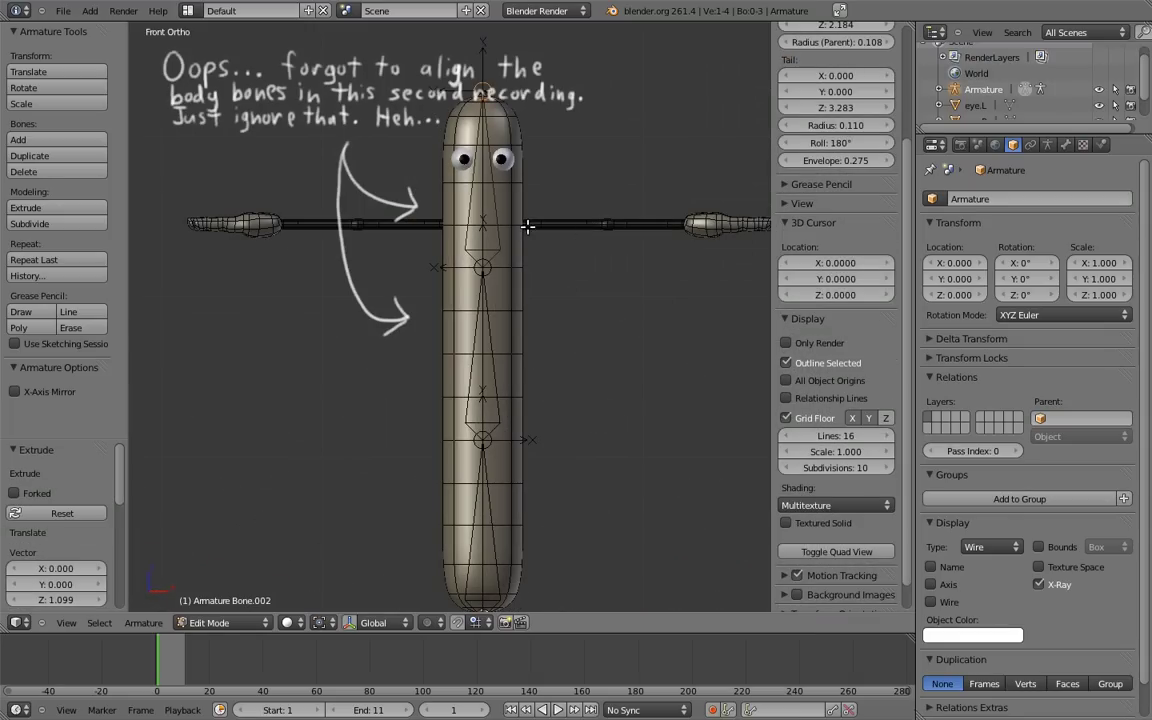
Add a new bone at the shoulder point and lay its tip along the arm.
left_click(527, 226)
scroll(527, 226, "up", 2)
scroll(581, 296, "up", 4)
scroll(532, 321, "up", 1)
key("shift+a")
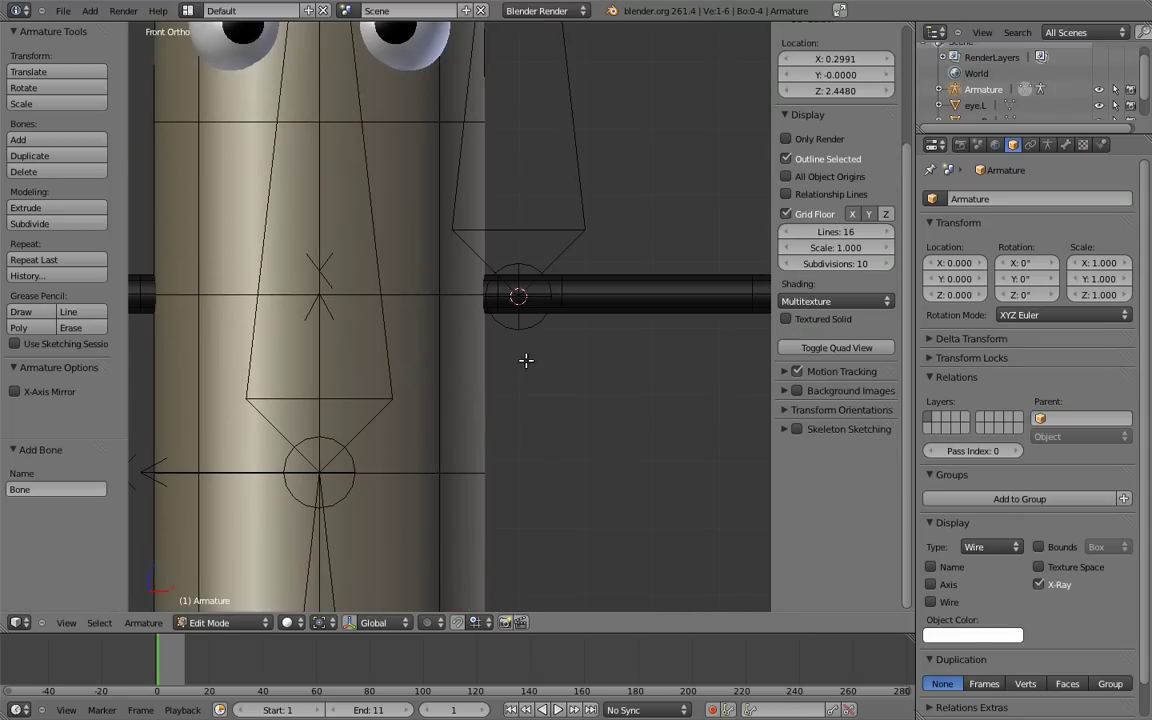
scroll(562, 209, "down", 3)
scroll(560, 200, "up", 3, "shift")
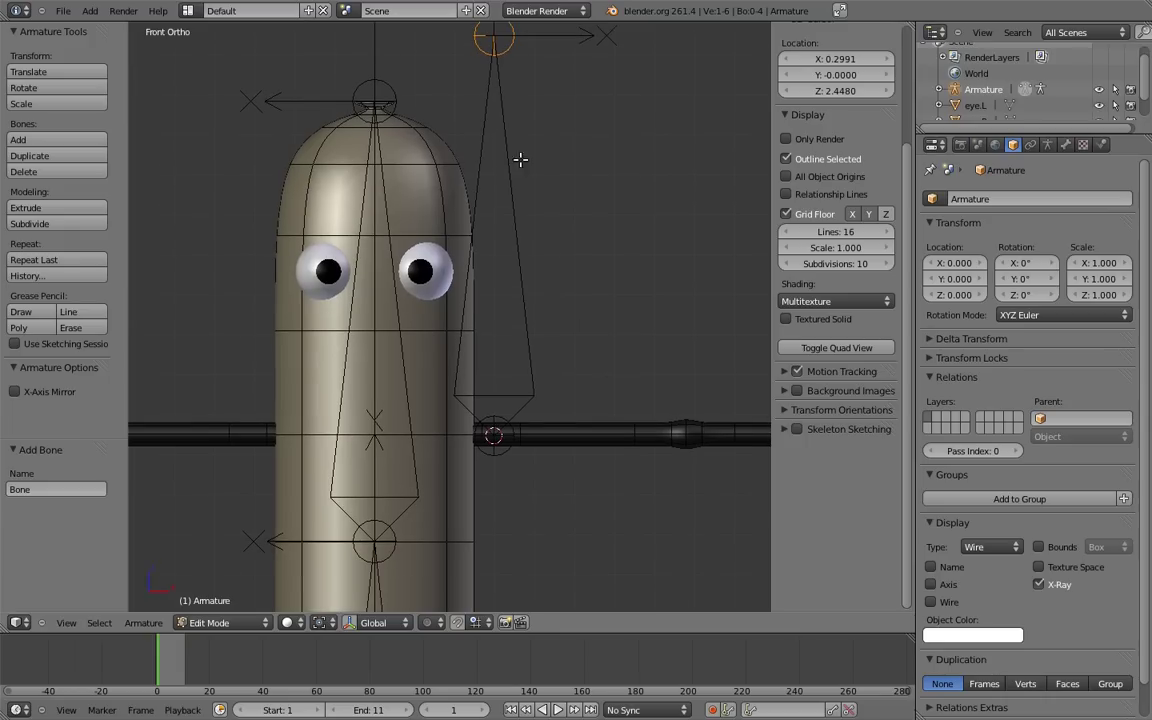
right_click(505, 54)
key("g")
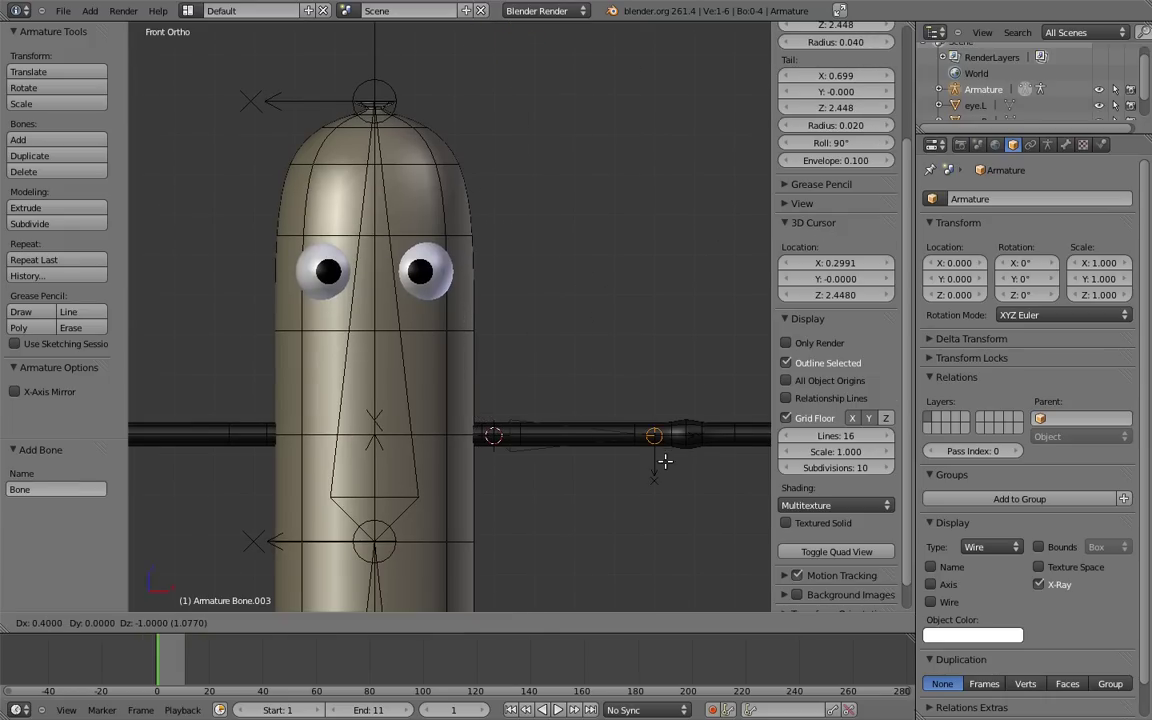
left_click(666, 457)
Nudge two arm joints slightly along the X axis.
middle_click_drag(666, 457, 625, 301, "shift")
scroll(609, 440, "up", 8)
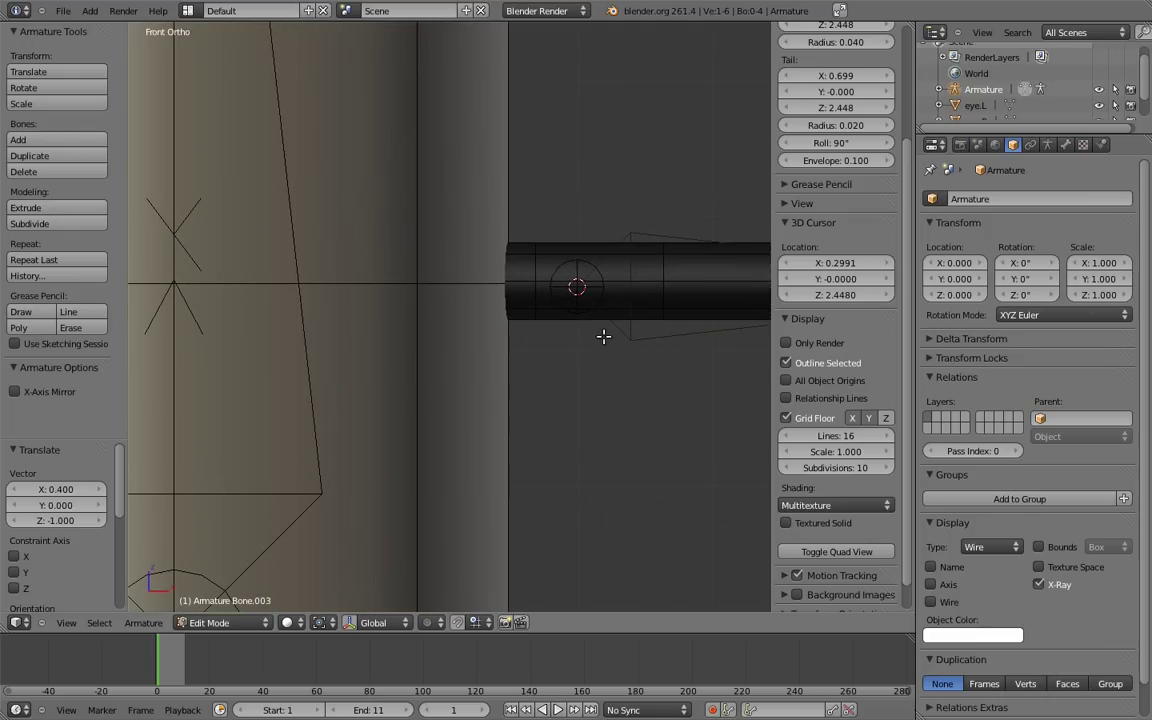
key("g")
key("x")
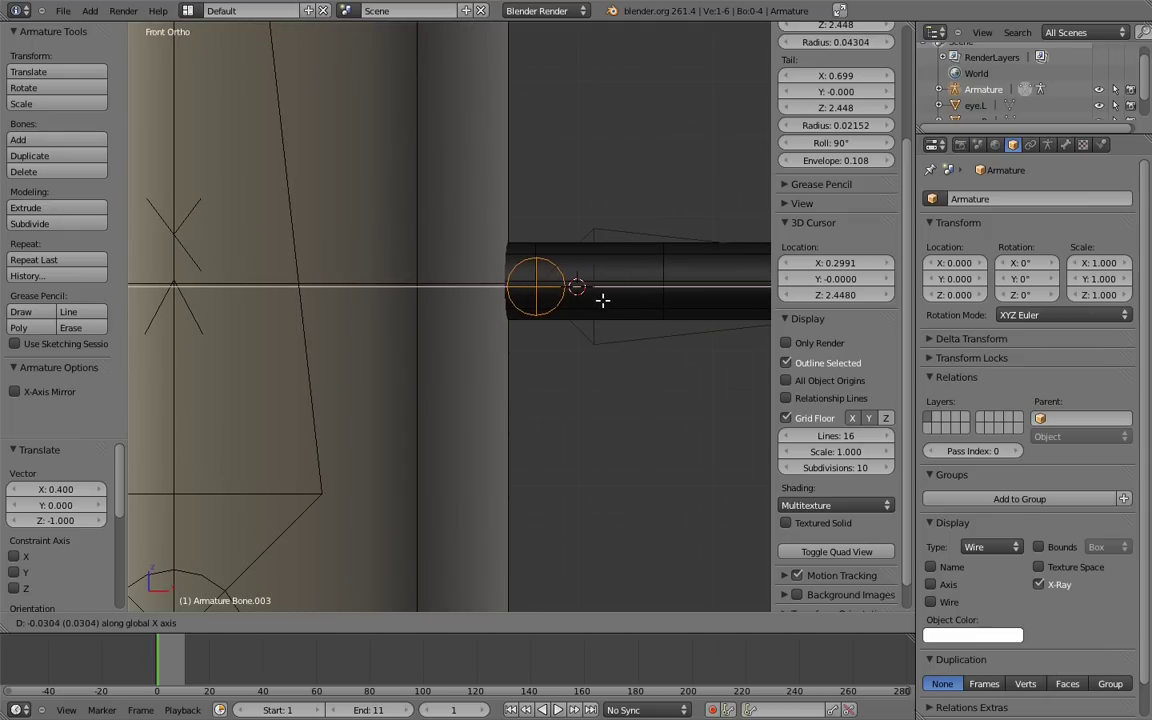
left_click(603, 299)
mouse_move(602, 301)
middle_mouse_down("shift")
mouse_move(501, 301)
mouse_move(450, 327)
middle_mouse_up("shift")
scroll(458, 294, "up", 2, "ctrl")
right_click(565, 351)
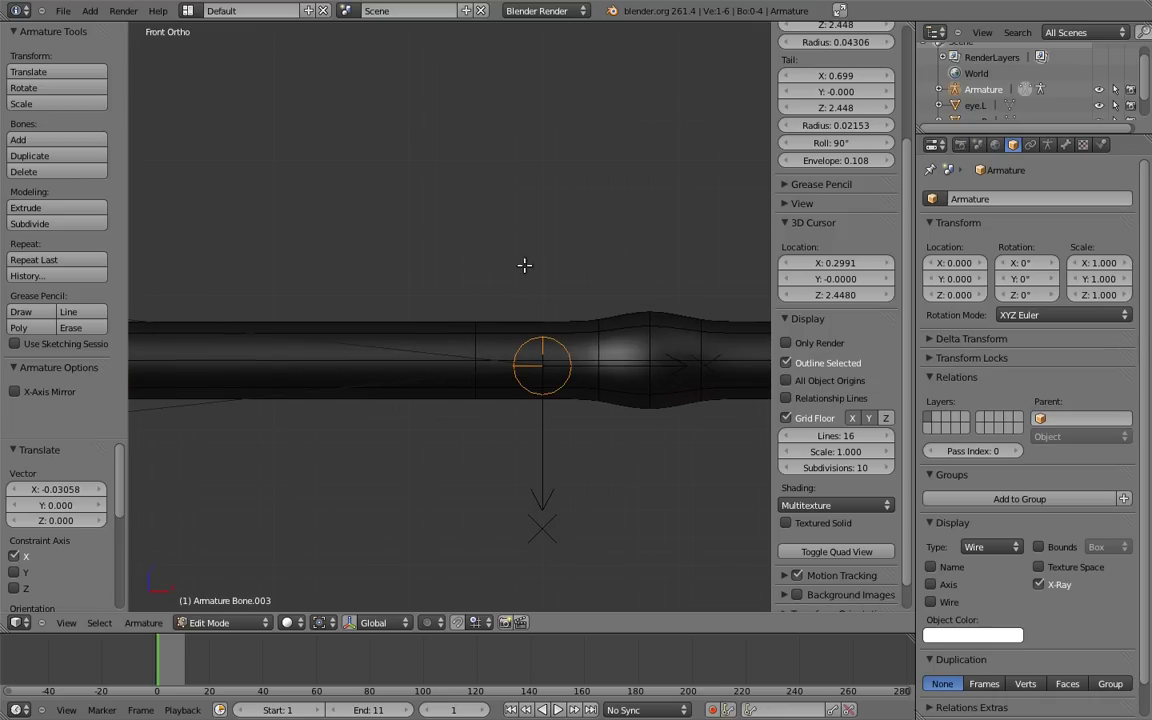
key("g")
key("x")
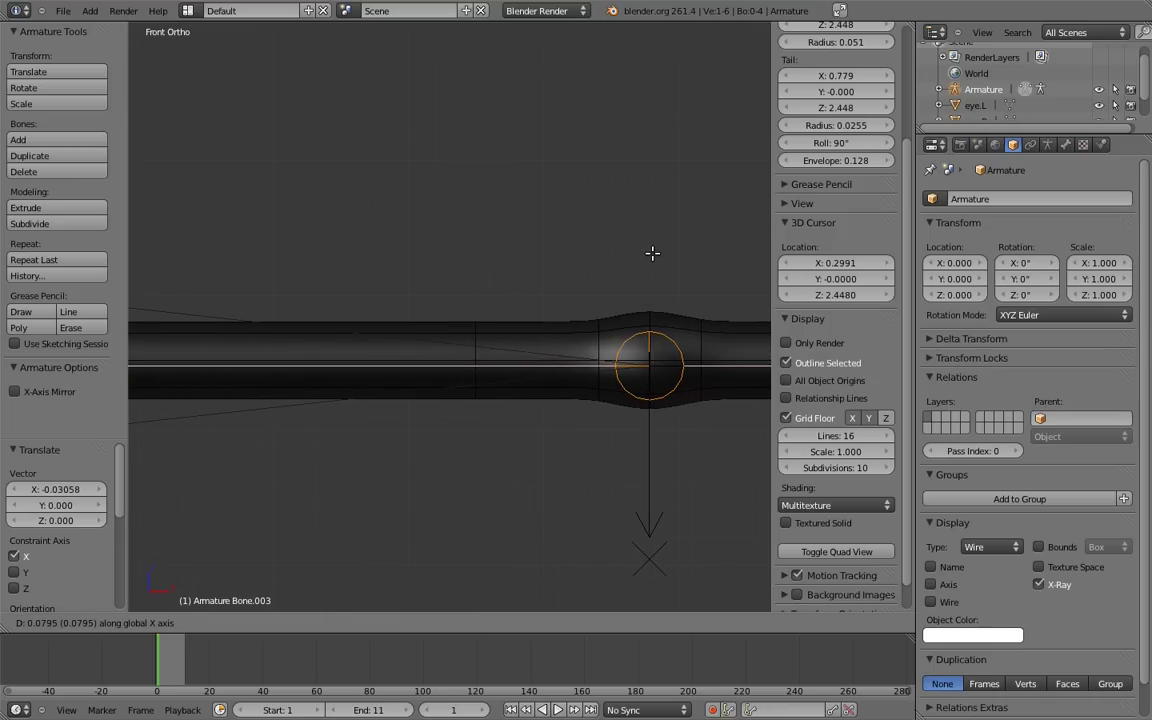
left_click(653, 252)
Extrude a forearm bone along X from the arm joint toward the hand.
scroll(600, 260, "up", 4, "ctrl")
scroll(496, 254, "down", 3)
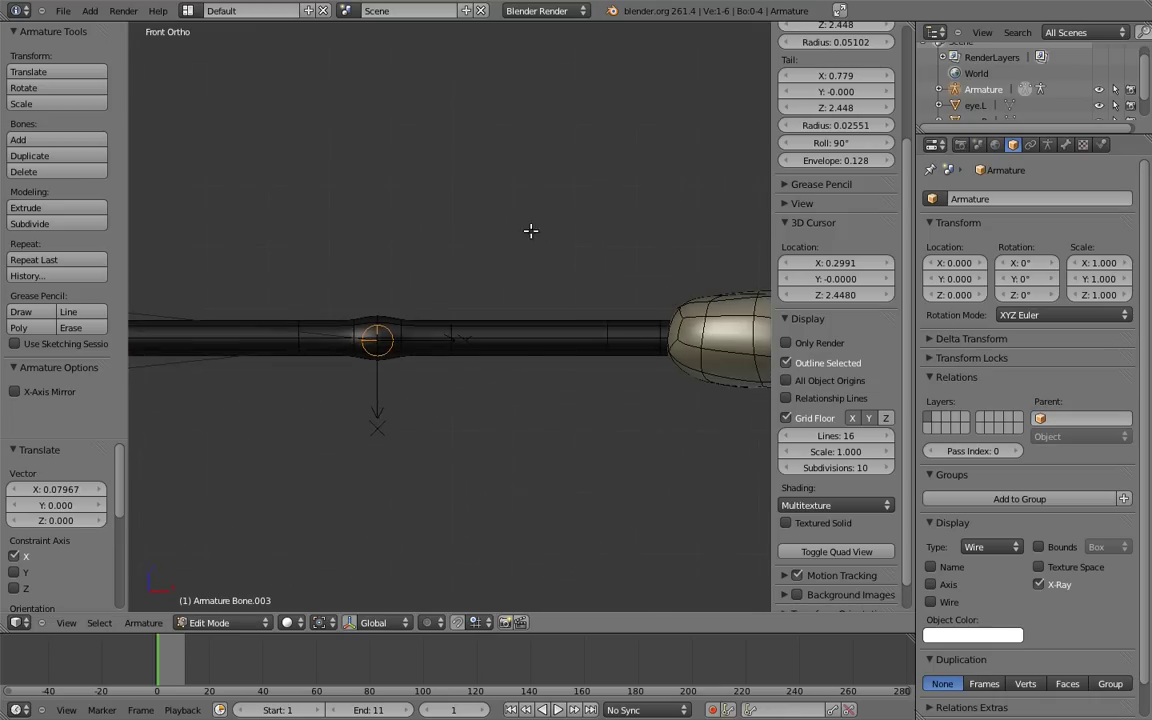
key("e")
key("x")
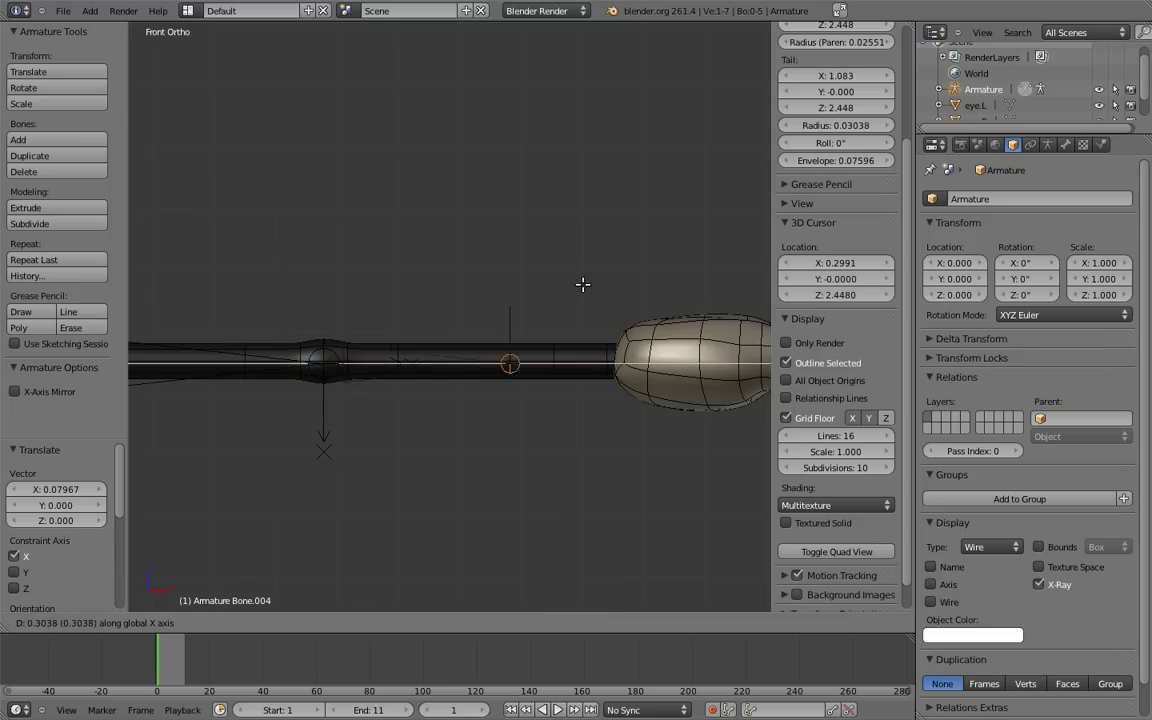
left_click(637, 267)
Extrude another arm bone from the shoulder joint.
scroll(540, 285, "down", 1, "ctrl")
scroll(613, 133, "down", 4)
middle_click_drag(437, 317, 545, 327, "shift")
right_click(501, 340)
key("e")
left_click(628, 343)
Duplicate the arm bones to the other side, enable X-Axis Mirror, and name the inner bone upper_arm.L.
key("shift+d")
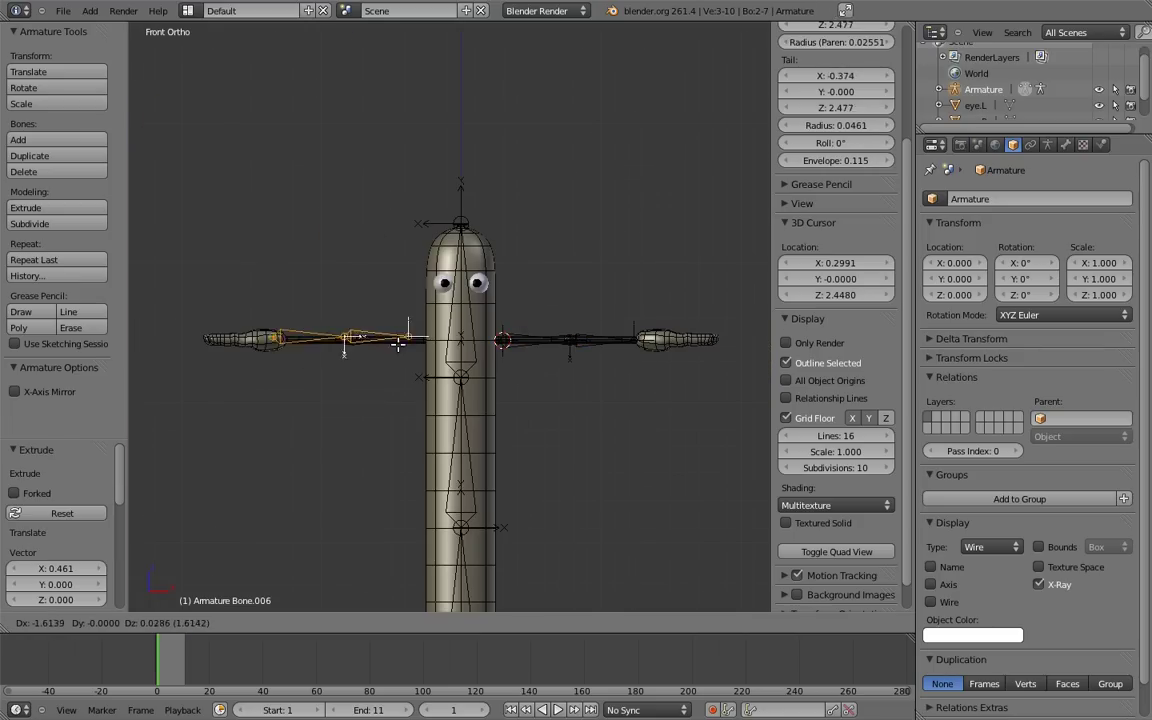
left_click(405, 340)
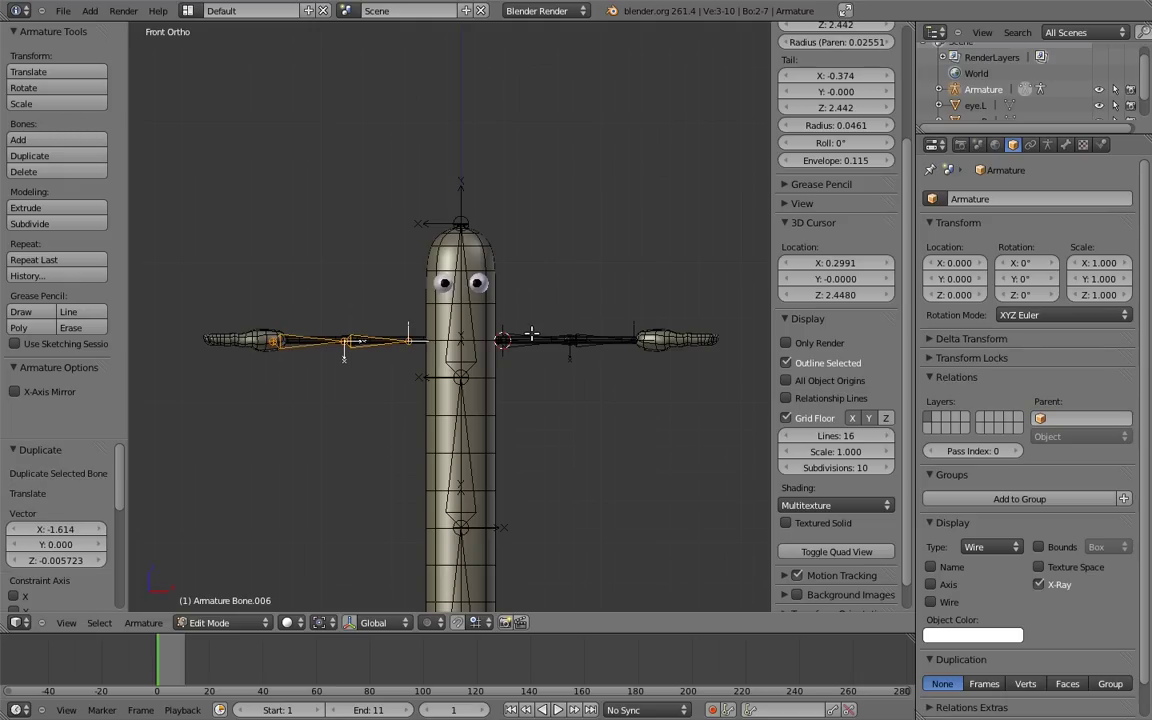
left_click(15, 392)
right_click(535, 340)
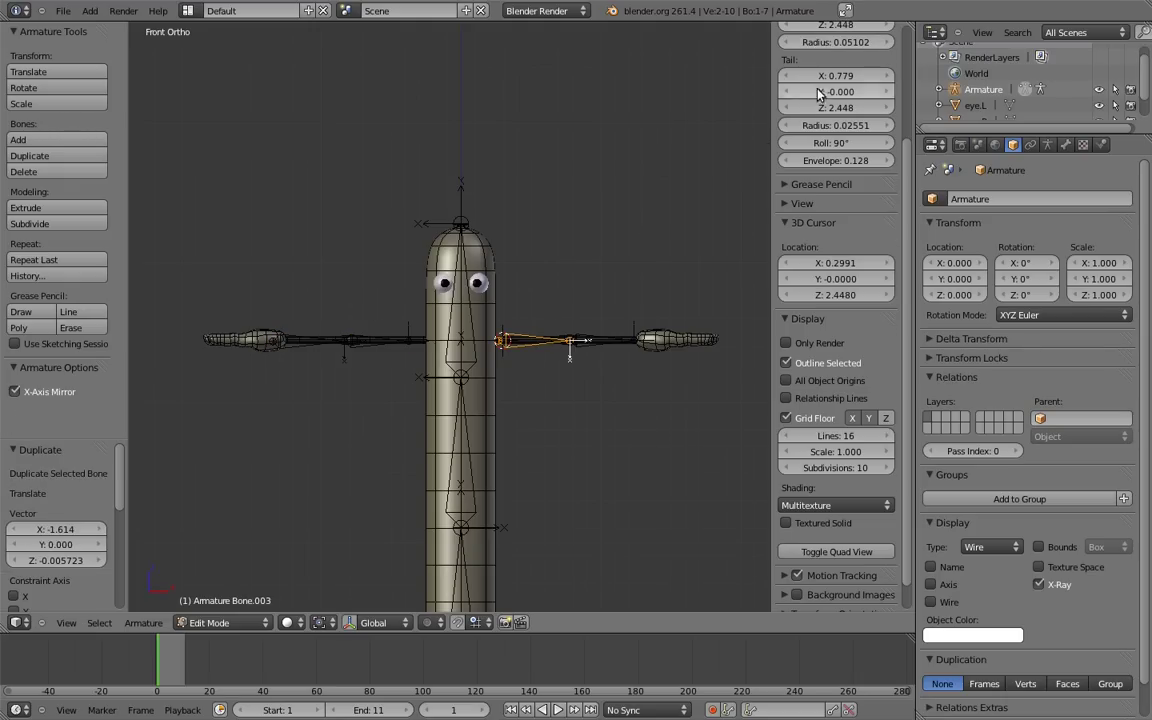
scroll(806, 113, "up", 5)
left_click(845, 75)
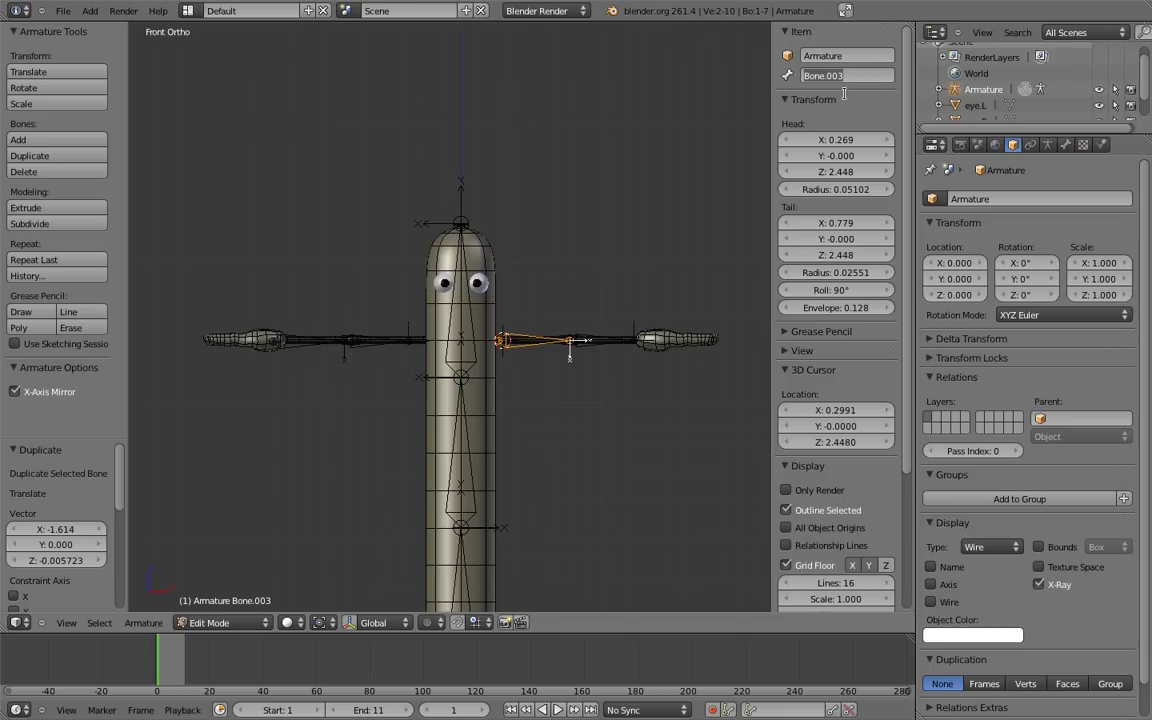
type("up")
key("Return")
Name the forearm bone forearm.L and the other arm's upper bone upper_arm.R.
right_click(552, 316)
left_click(814, 77)
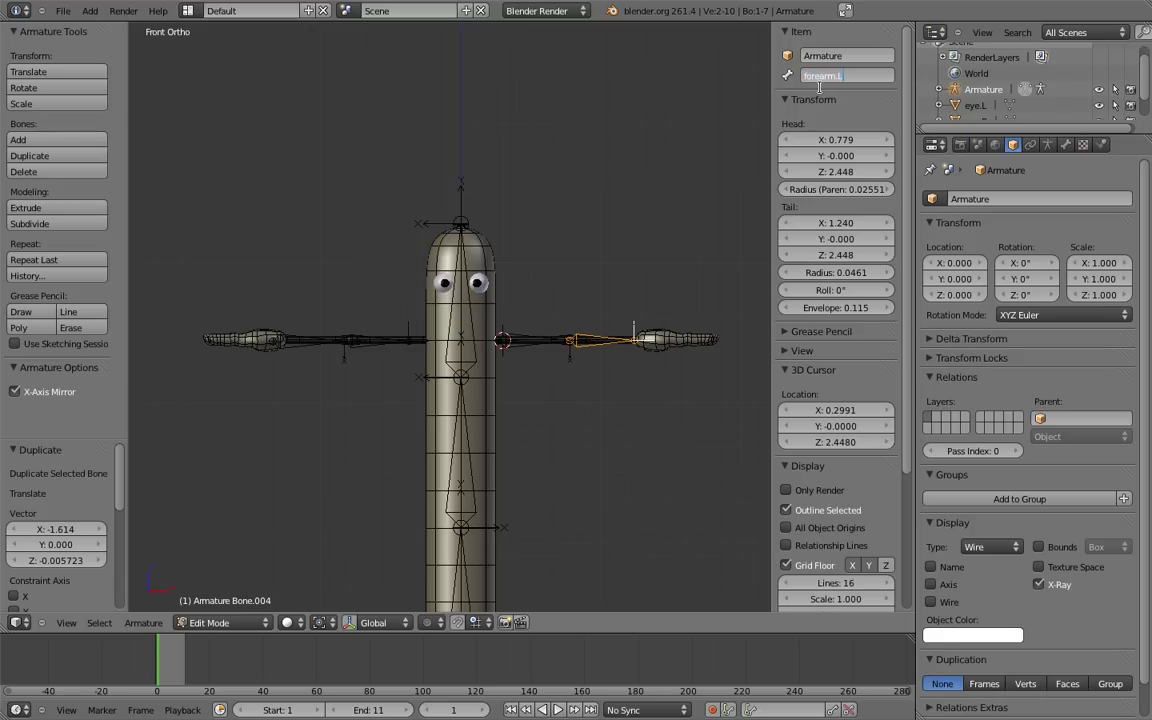
right_click(527, 341)
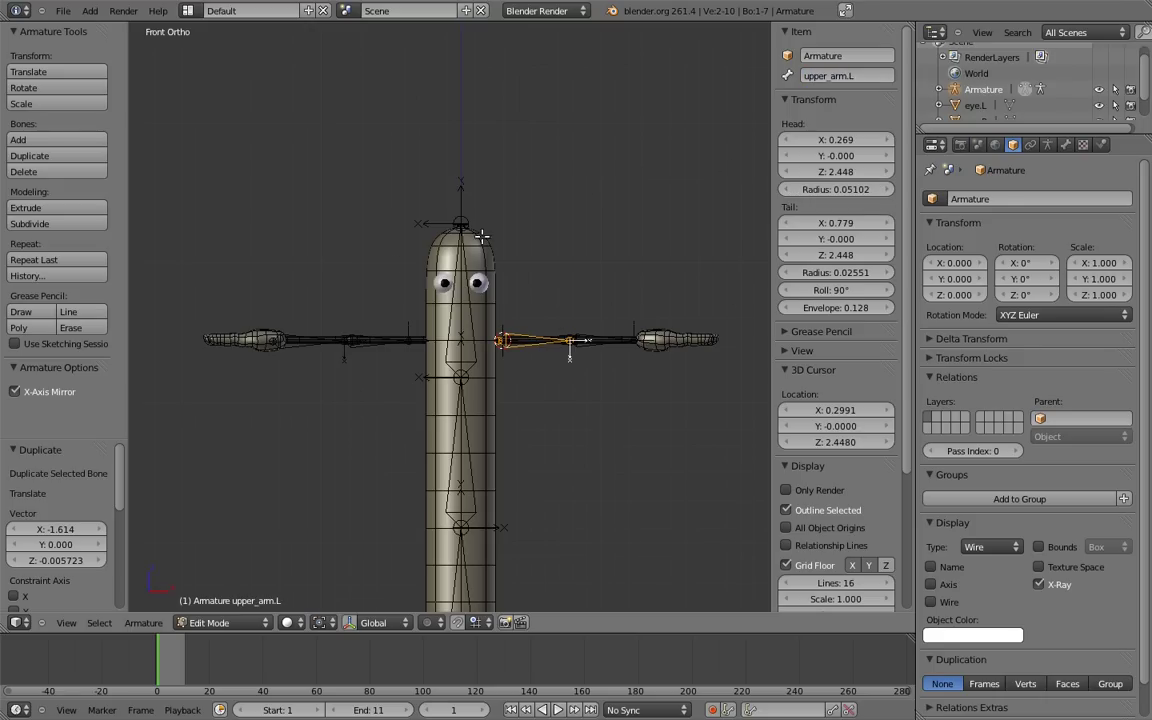
right_click(287, 348)
left_click(872, 76)
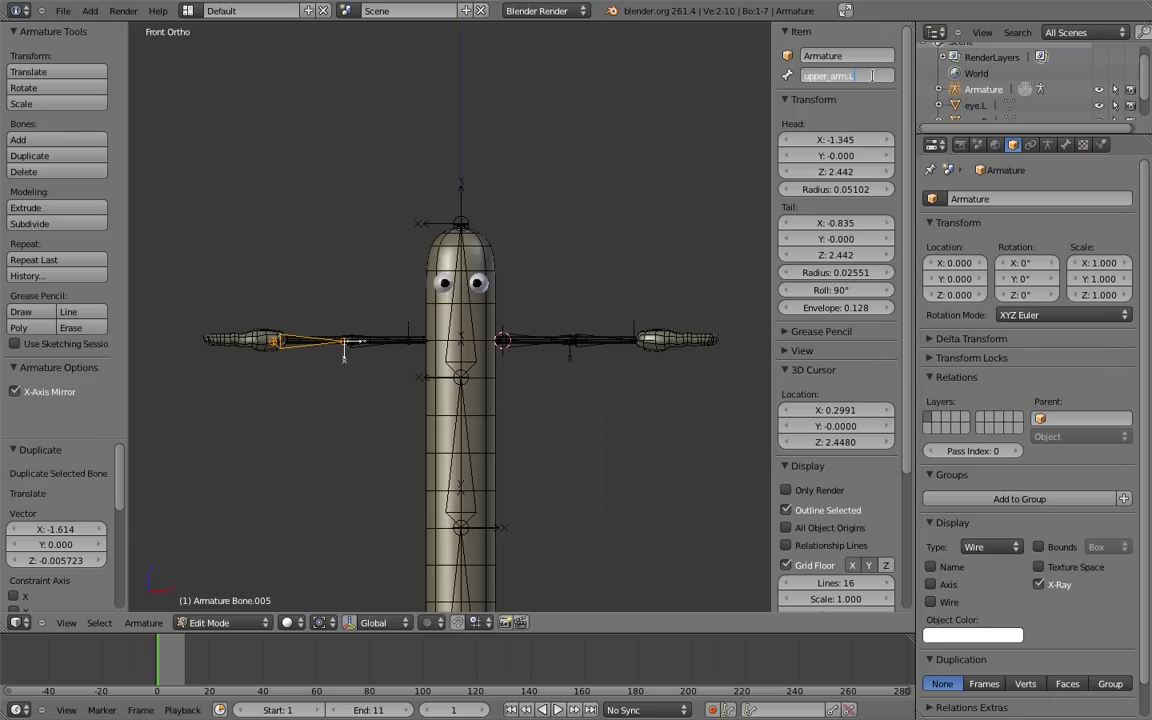
type("R")
key("Return")
Give the other arm's forearm bone its matching name, then inspect the left arm bones.
right_click(600, 338)
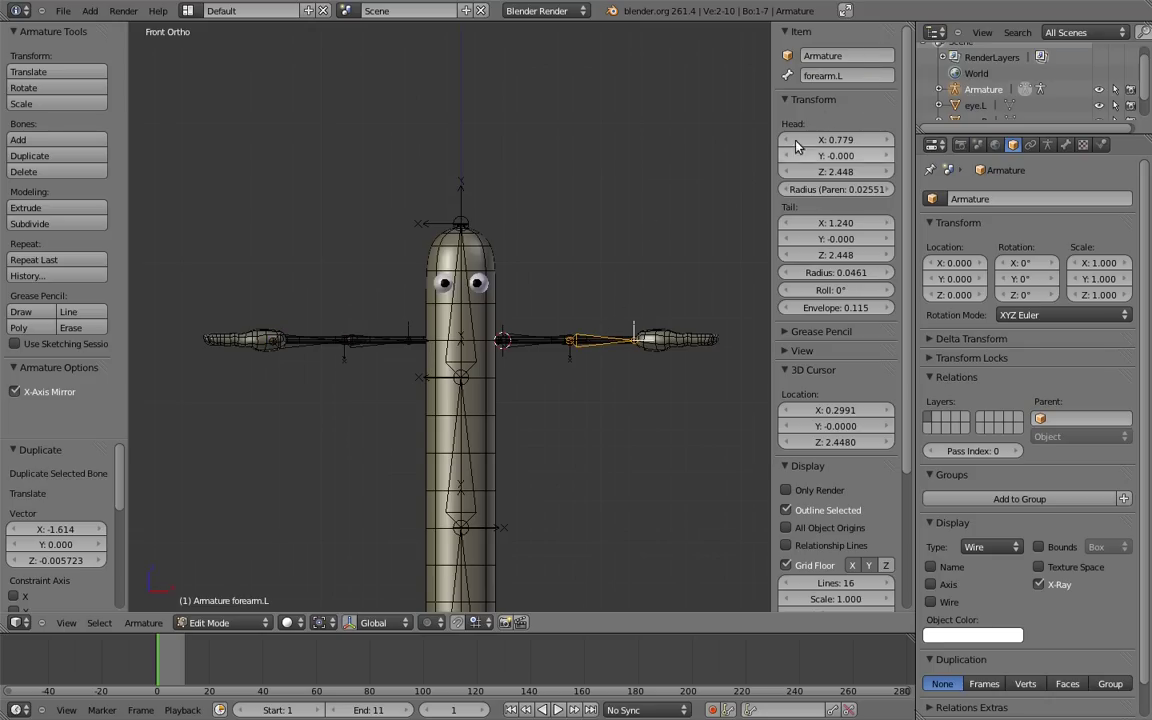
right_click(368, 340)
left_click(873, 76)
type("forearm.L")
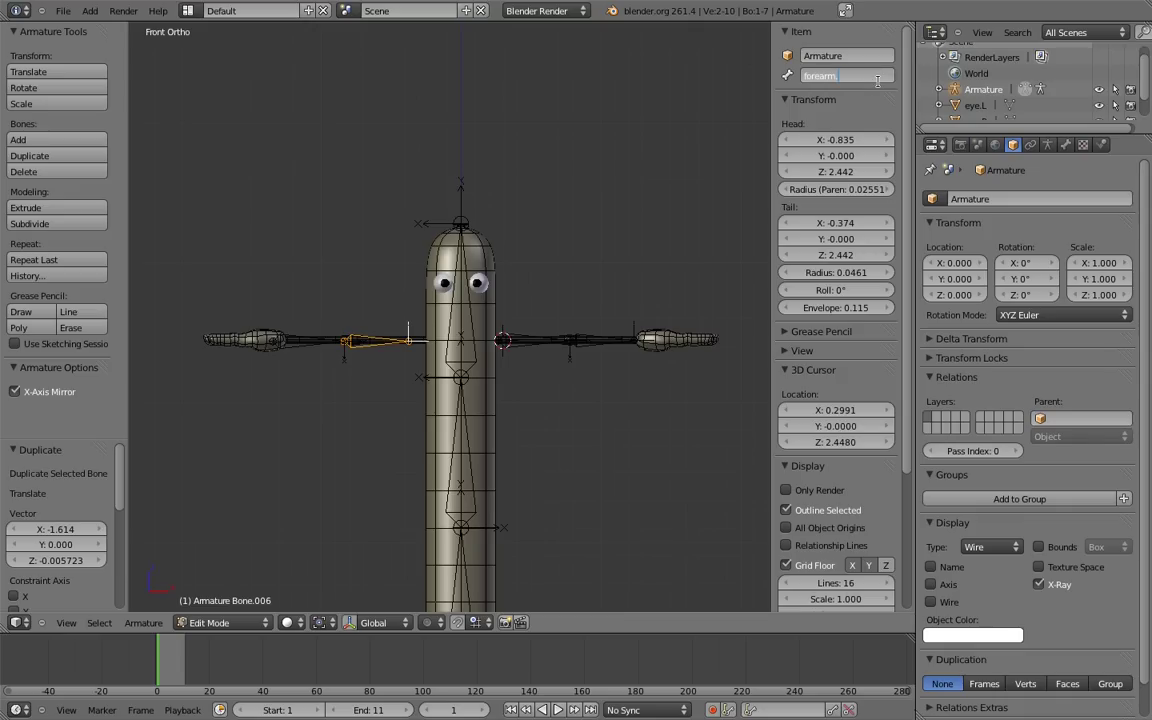
key("Return")
right_click(520, 338)
right_click(600, 338)
scroll(609, 342, "up", 1)
scroll(620, 320, "up", 3)
scroll(600, 300, "up", 1)
middle_click_drag(591, 291, 625, 260)
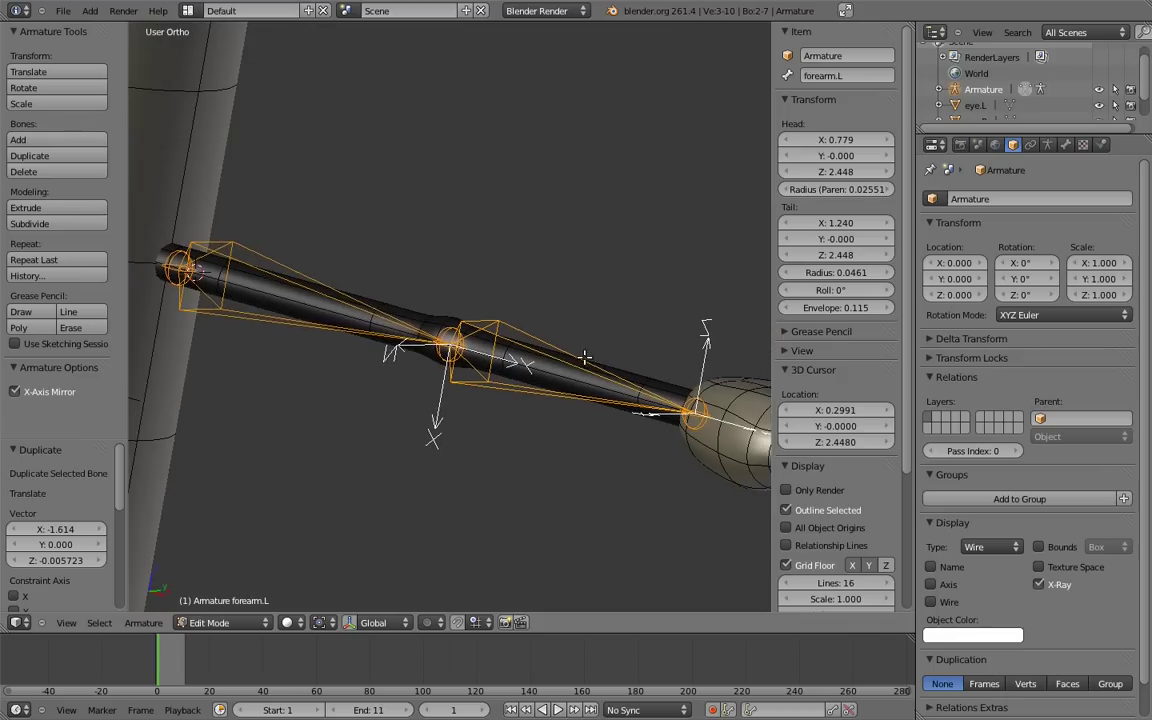
Roll the forearm.L bone to 90° from the side view.
key("KP_3")
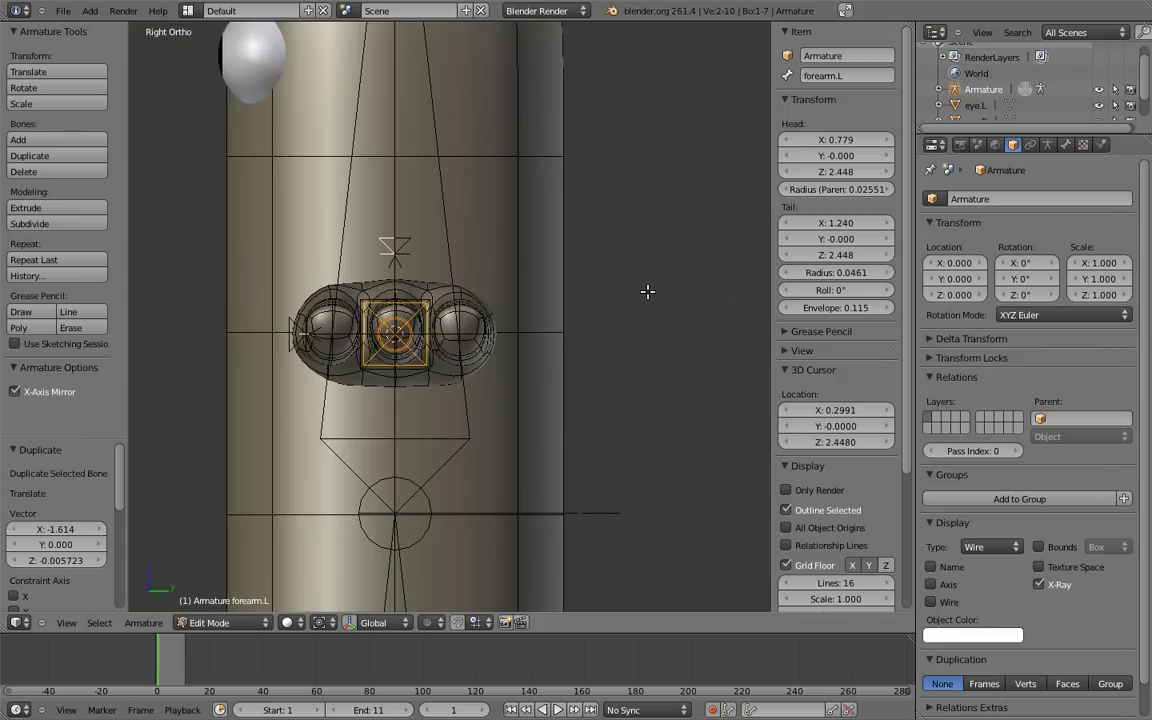
key("ctrl+r")
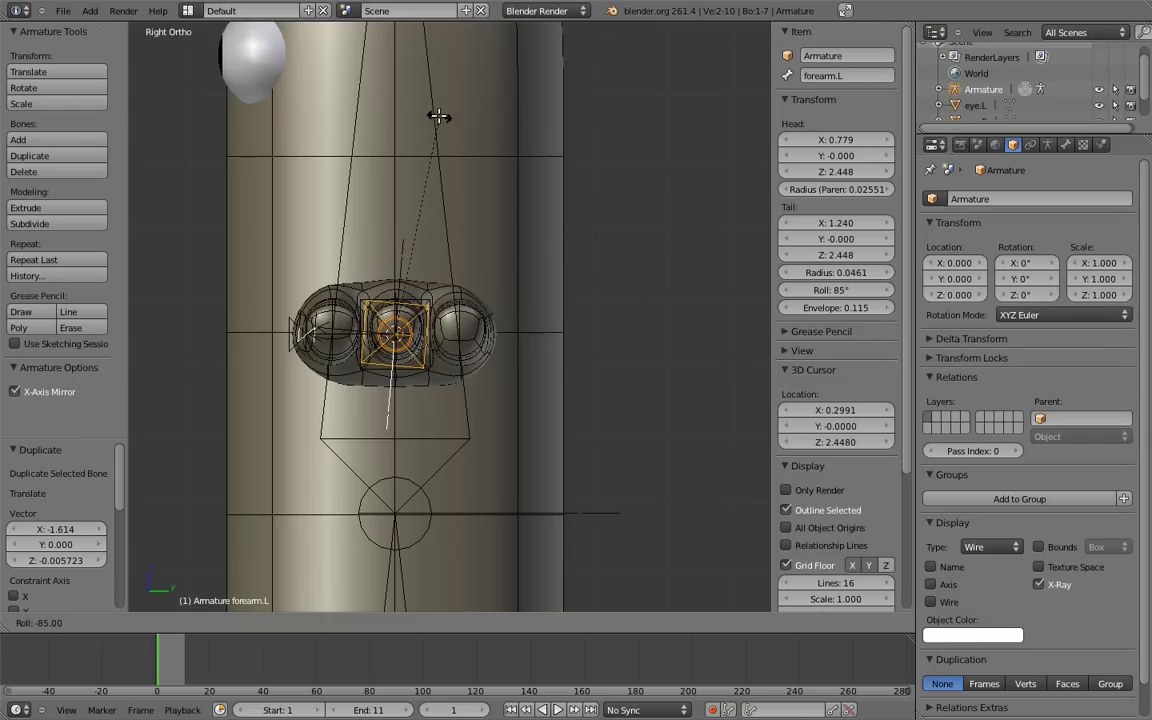
left_click(388, 105)
middle_click_drag(450, 199, 464, 290)
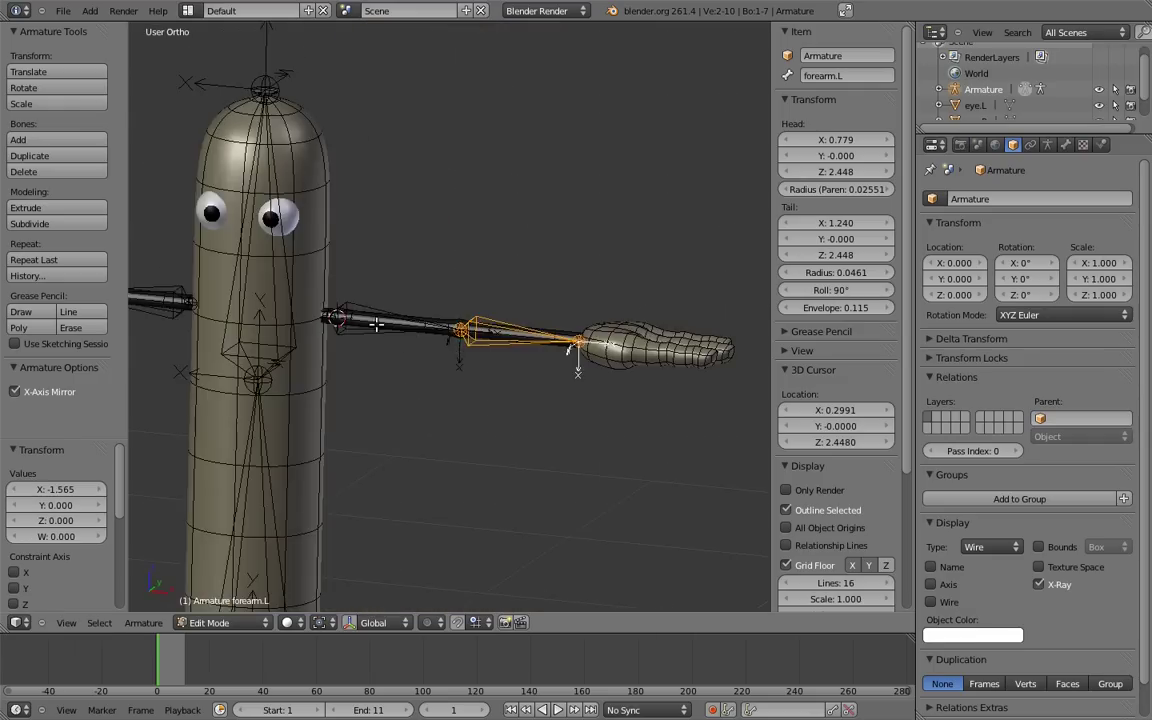
middle_click_drag(345, 260, 530, 290)
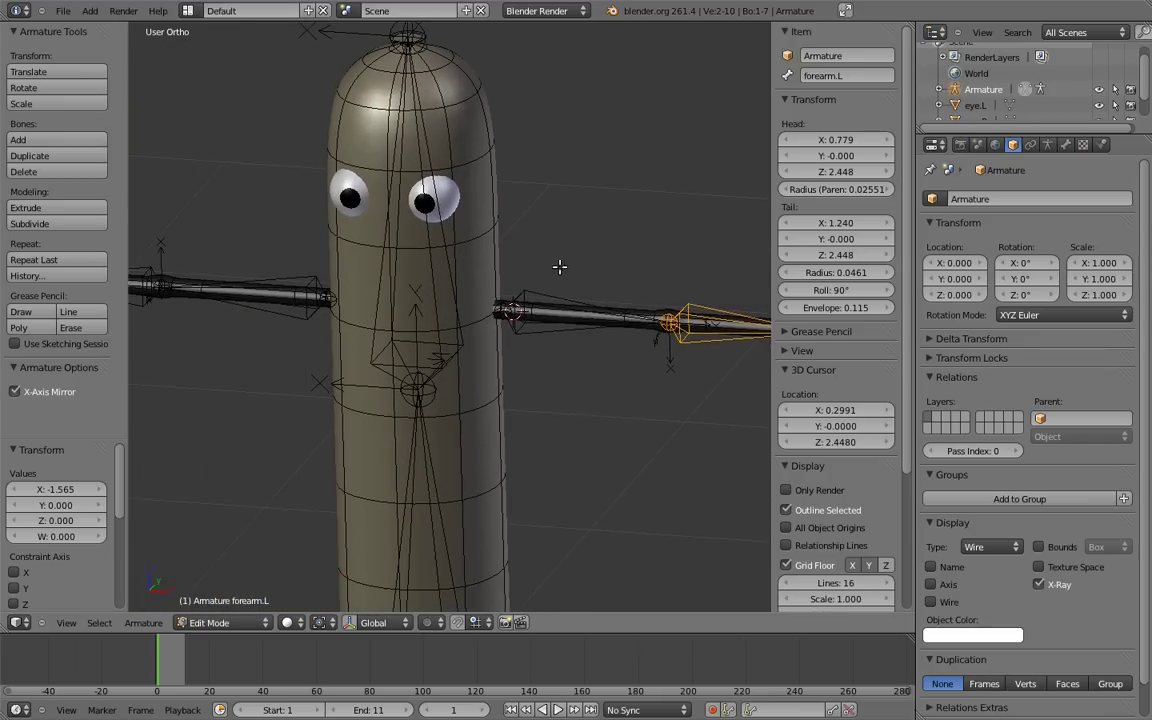
Parent upper_arm.L to the central Bone.002 with Keep Offset.
right_click(555, 296)
right_click(455, 268, "shift")
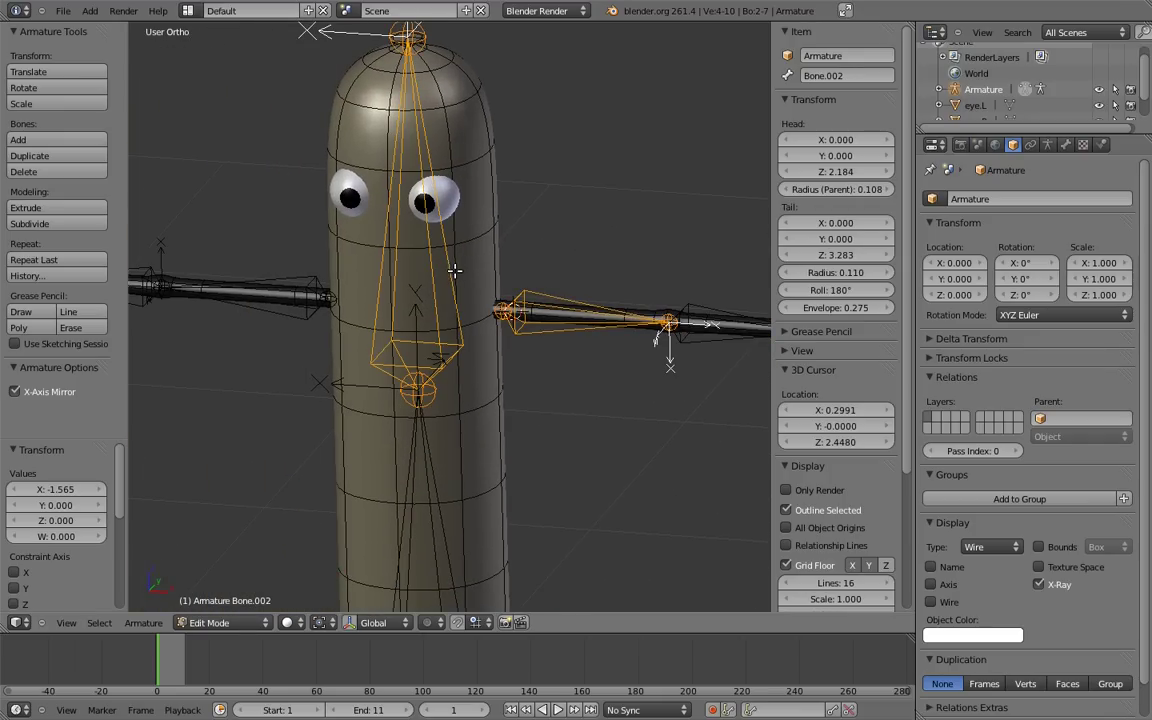
key("ctrl+p")
left_click(450, 272)
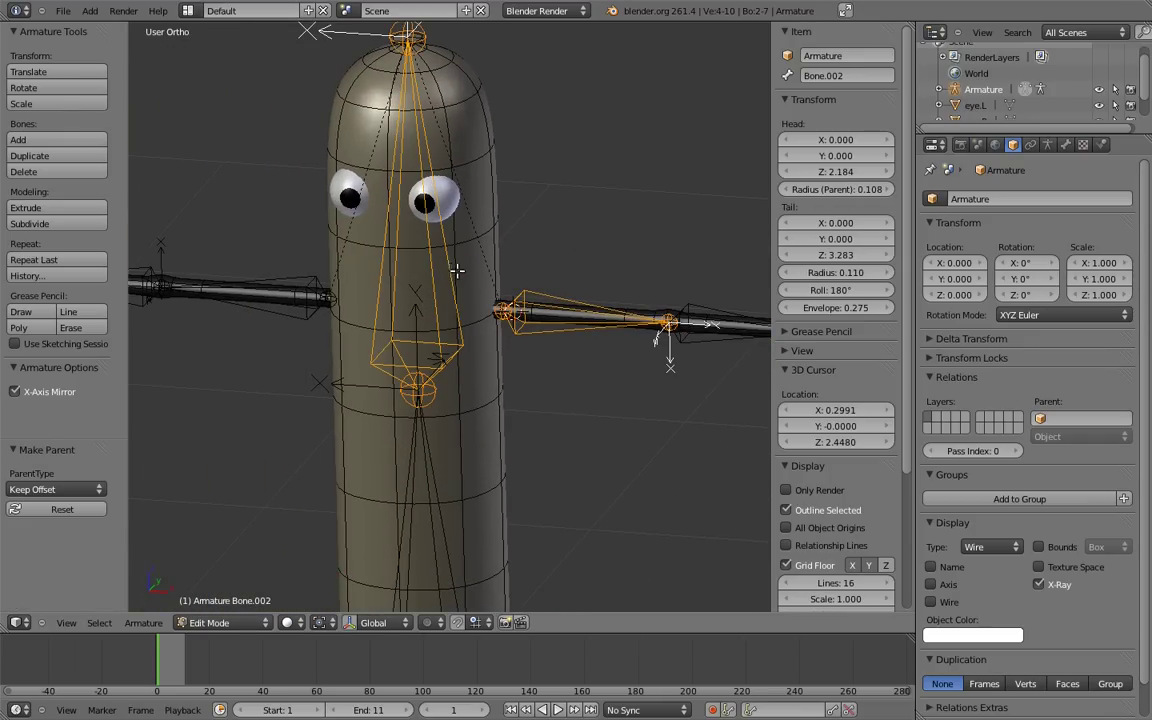
key("KP_1")
Extrude a hand bone, forearm.L.001, 0.262 along X from the wrist, then frame it from above.
middle_click_drag(714, 260, 535, 219, "shift")
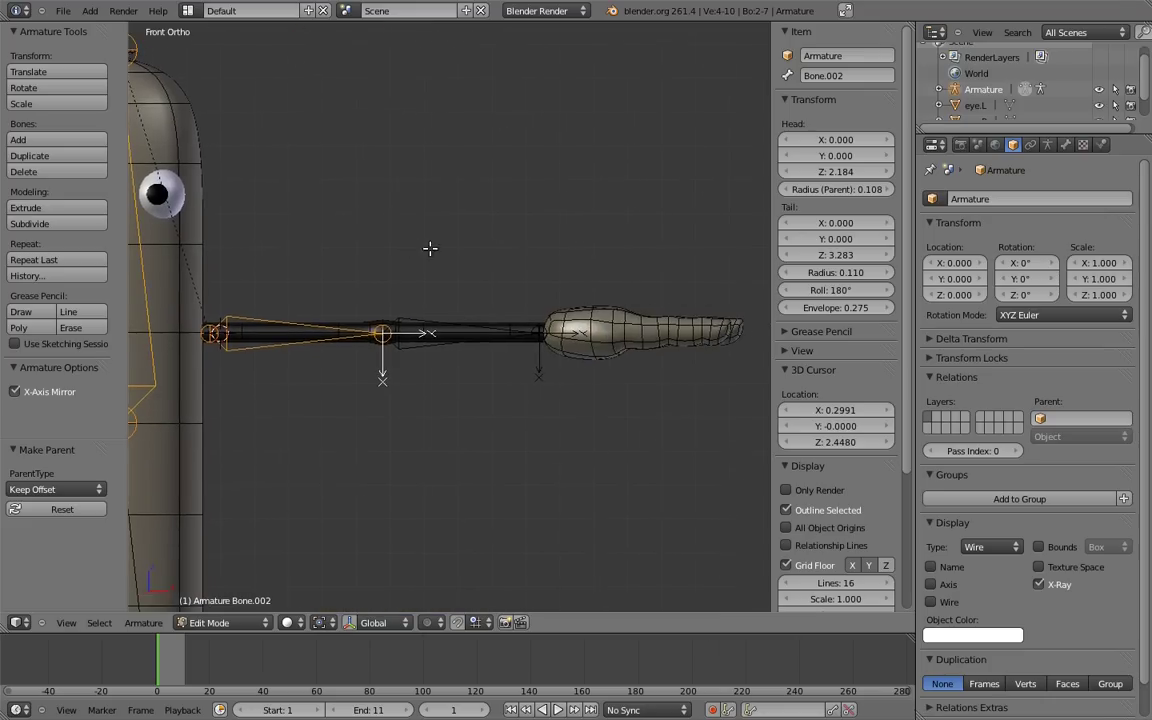
right_click(522, 298)
scroll(538, 251, "up", 2)
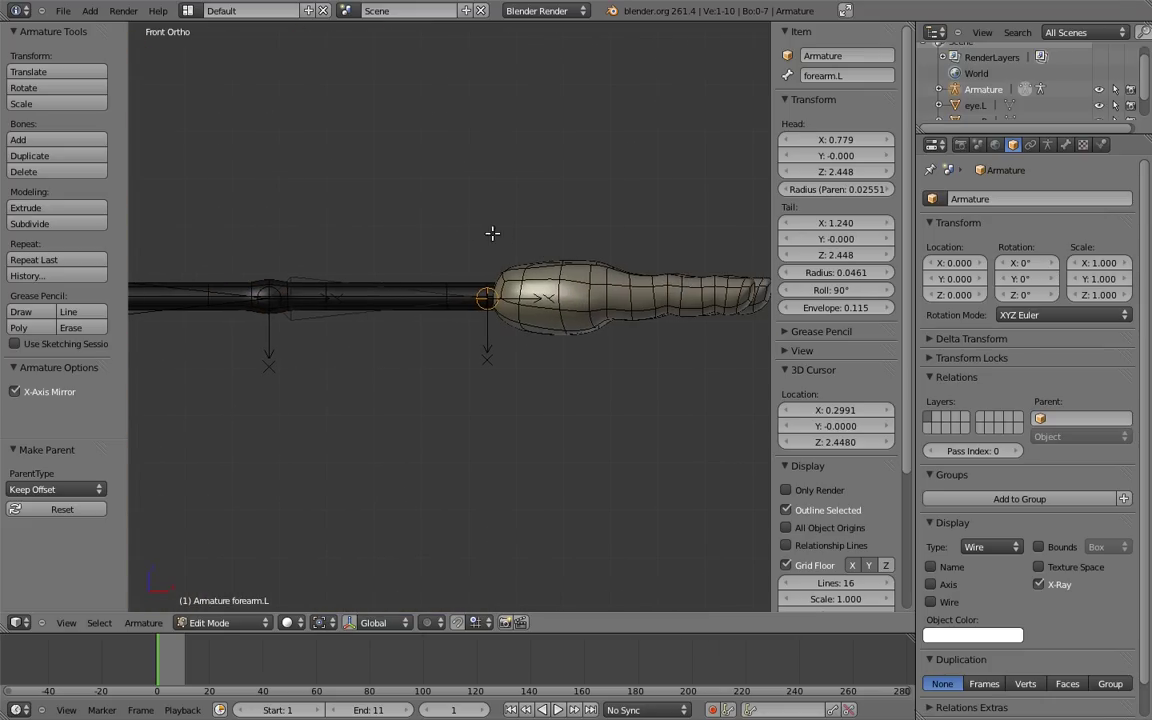
key("g")
key("x")
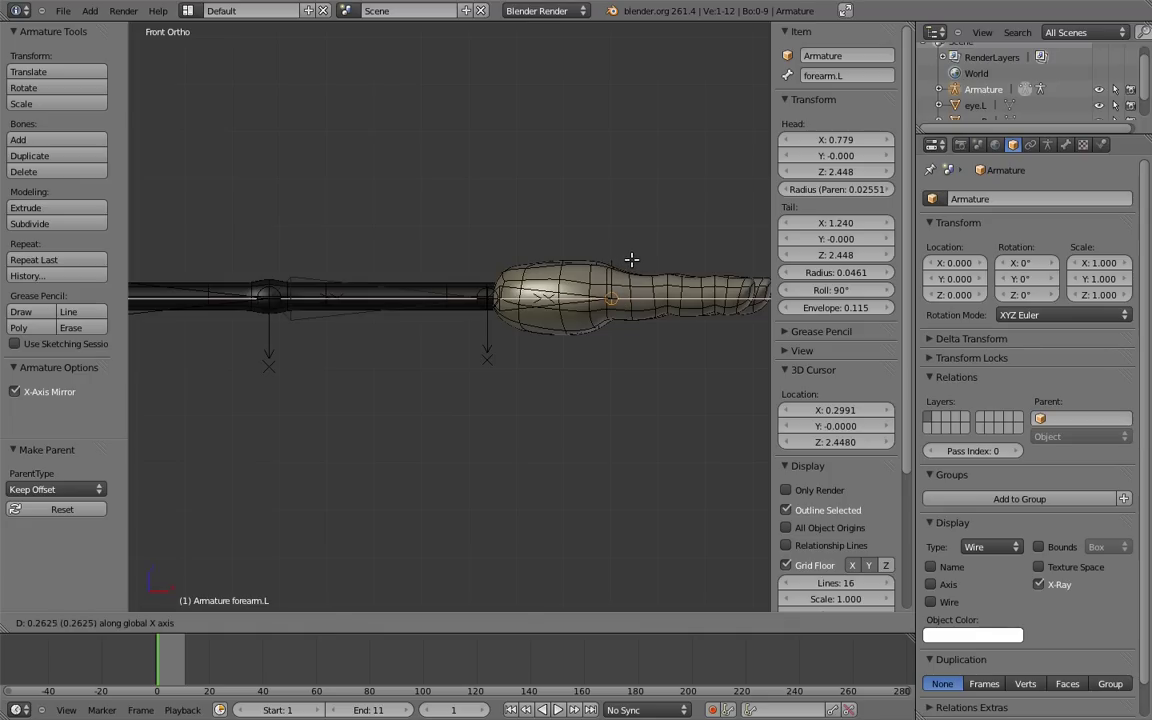
left_click(632, 260)
key("KP_7")
key("KP_Decimal")
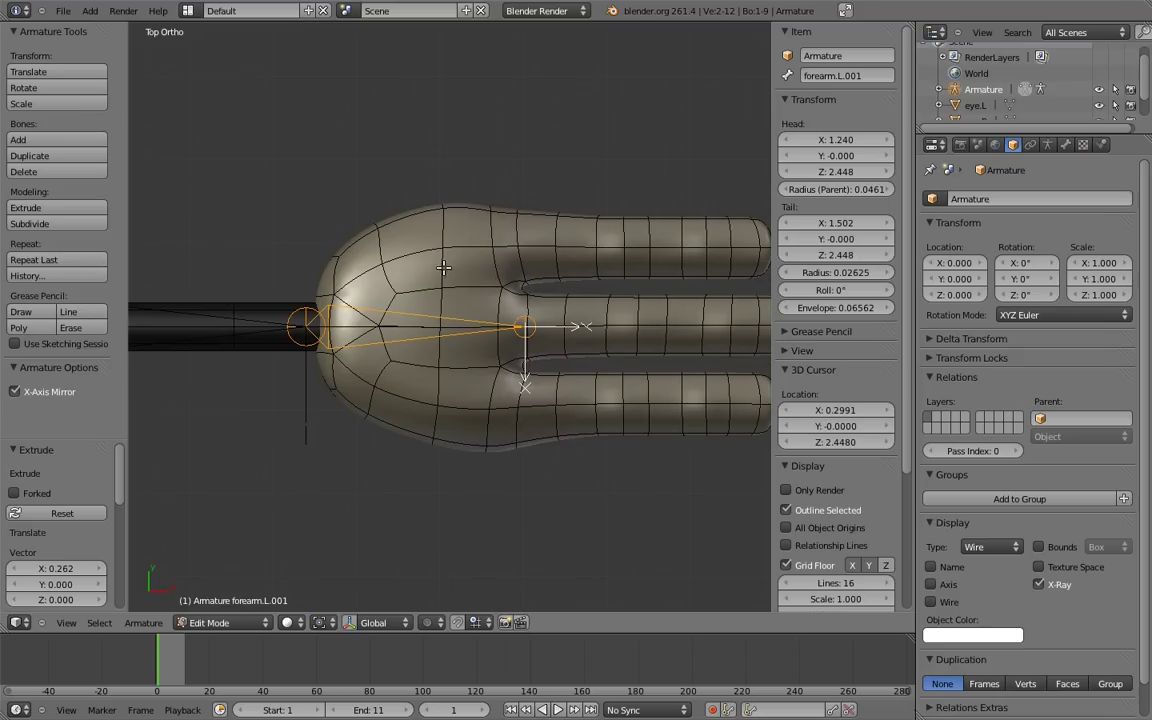
Duplicate the hand bone into the lower finger and raise it along Z in front view.
key("shift+d")
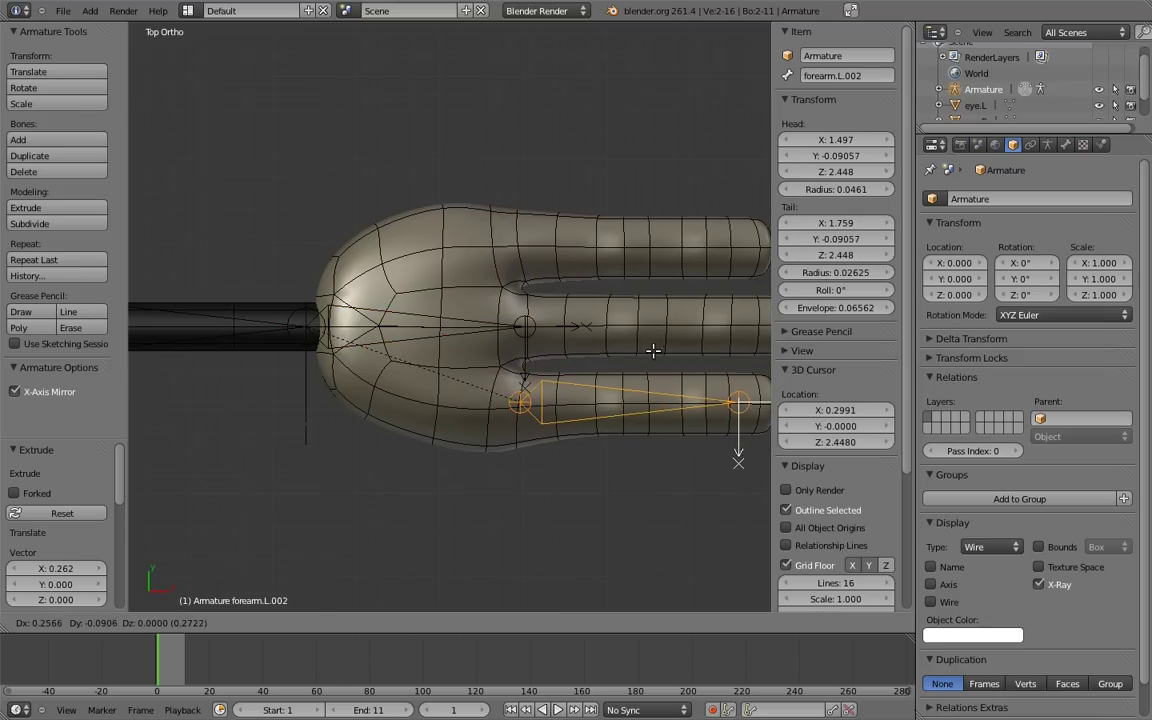
left_click(652, 350)
scroll(650, 355, "up", 3)
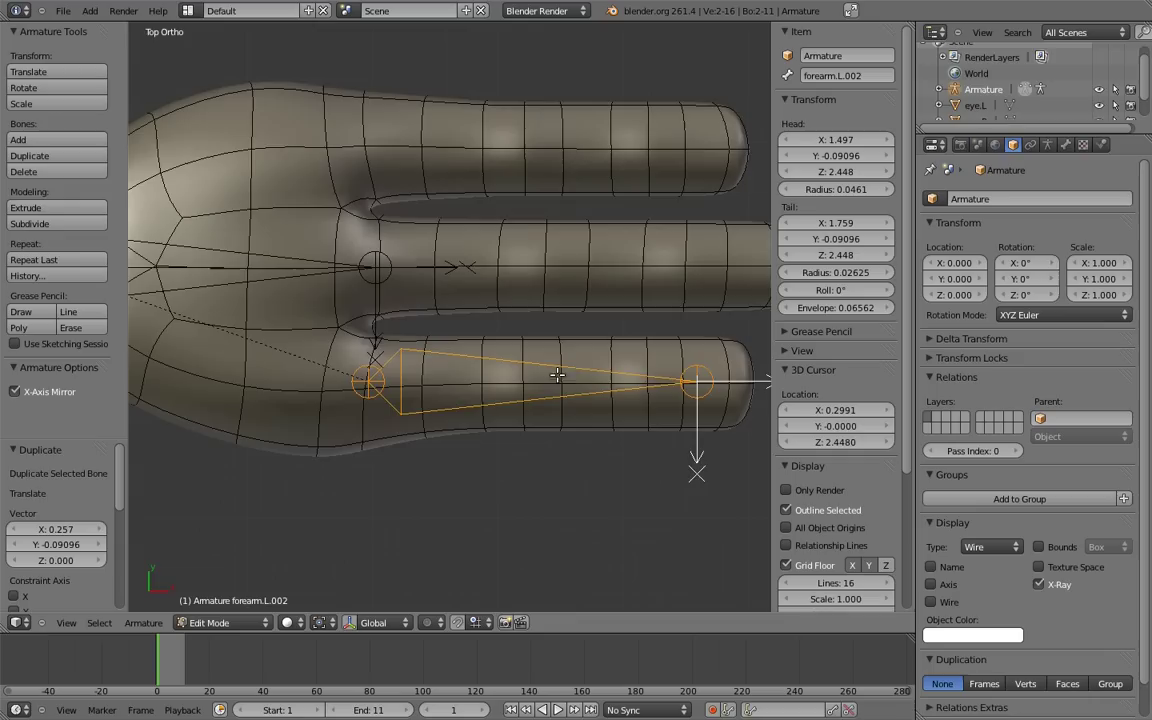
key("KP_1")
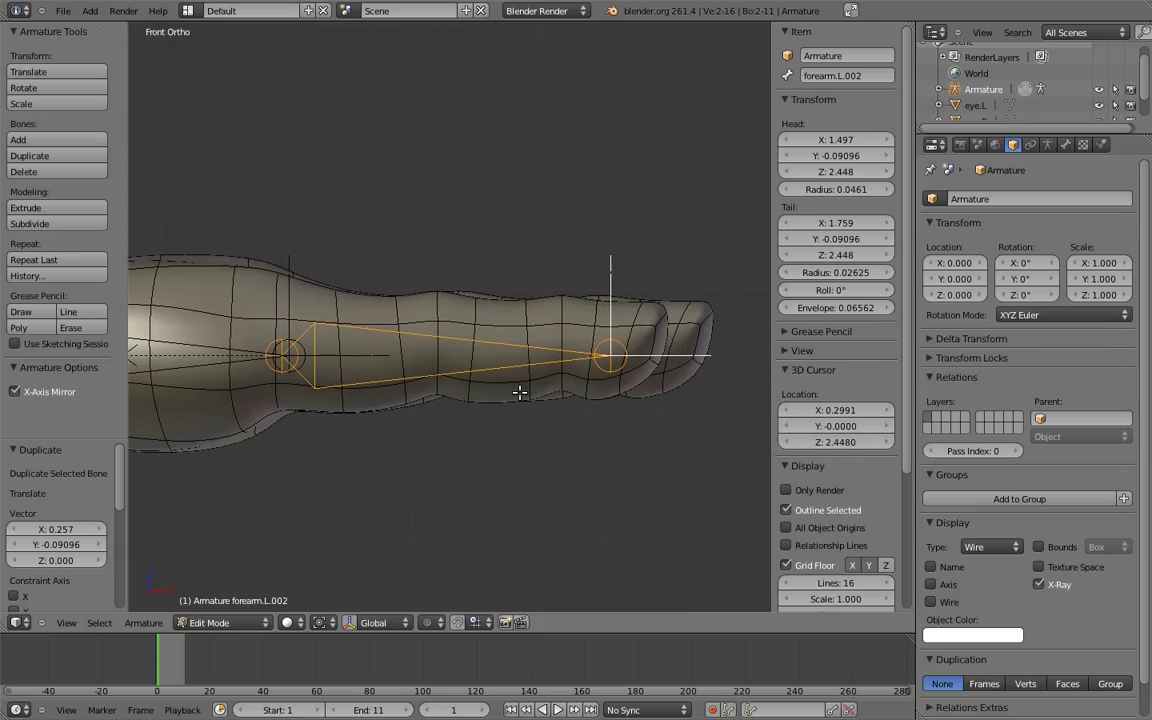
key("g")
key("z")
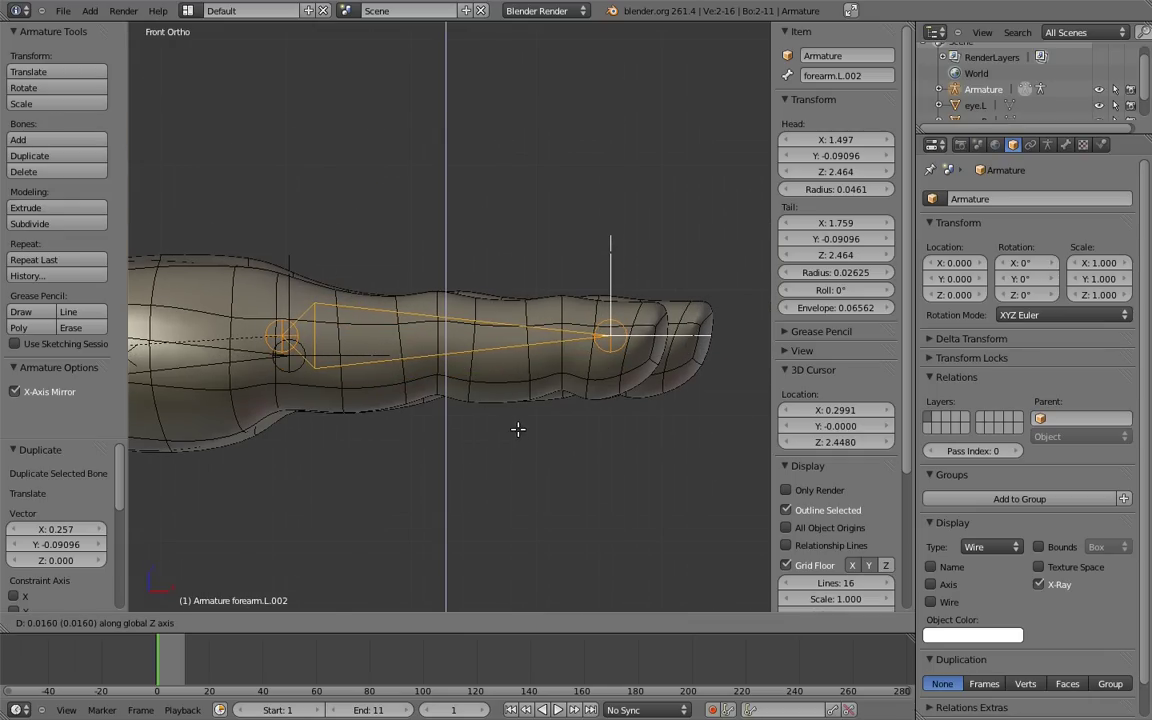
left_click(522, 420)
Shift the finger bone along X and slide its tip joint along X to fit the finger.
key("g")
key("x")
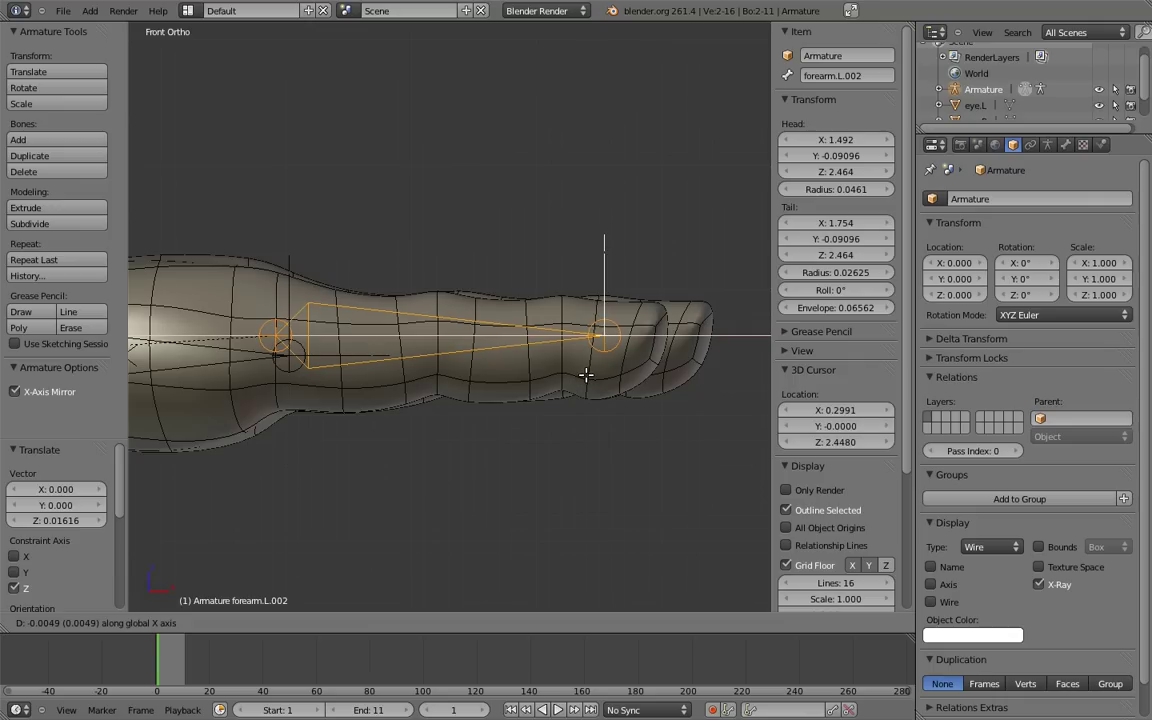
left_click(587, 375)
right_click(617, 325)
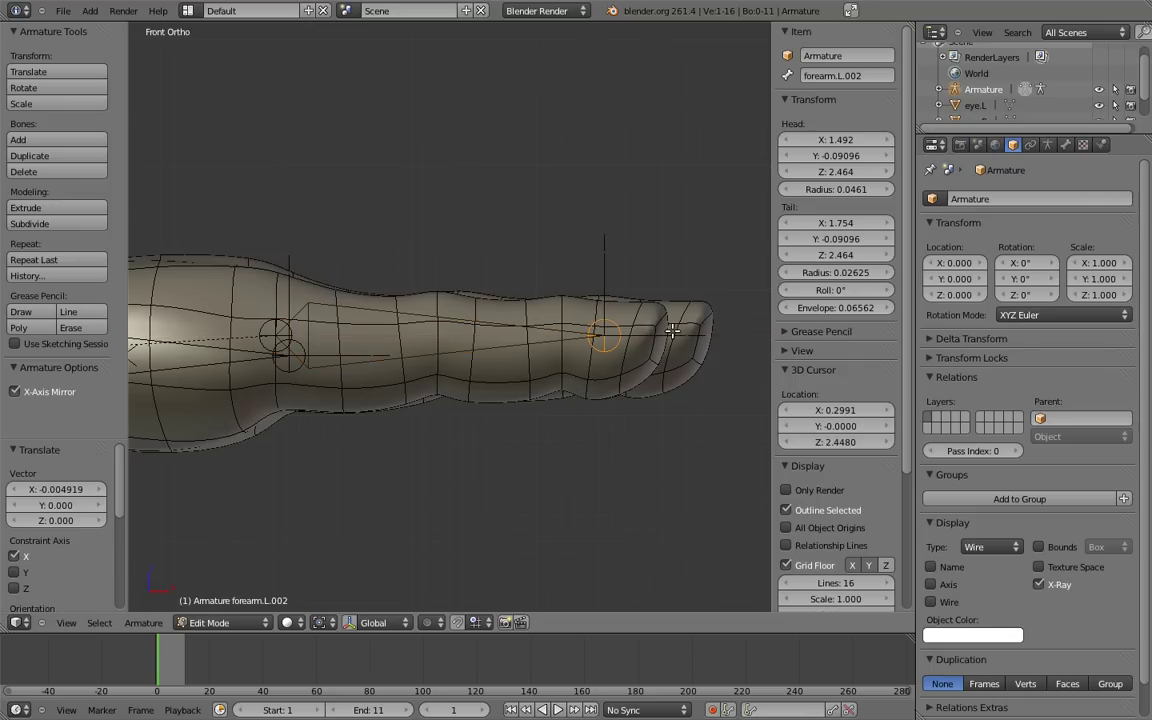
middle_click_drag(674, 332, 617, 338)
key("KP_1")
key("g")
key("x")
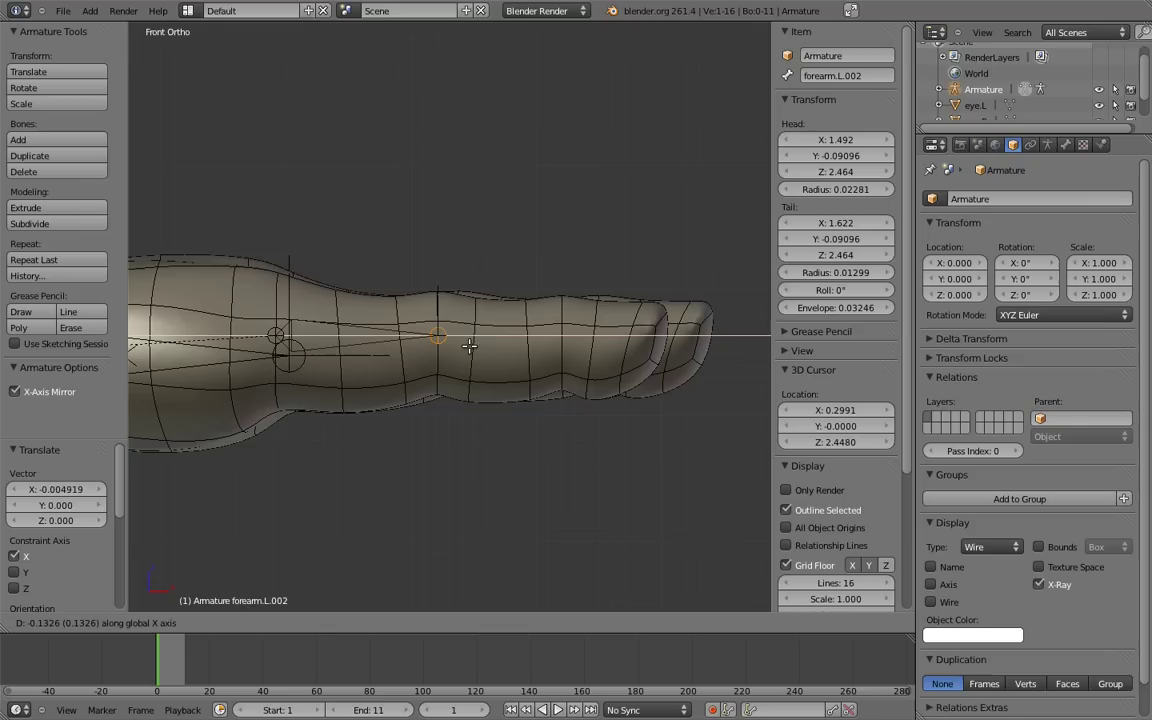
left_click(471, 345)
Extrude two more bones along X, ending the three-bone chain at the fingertip.
key("e")
key("x")
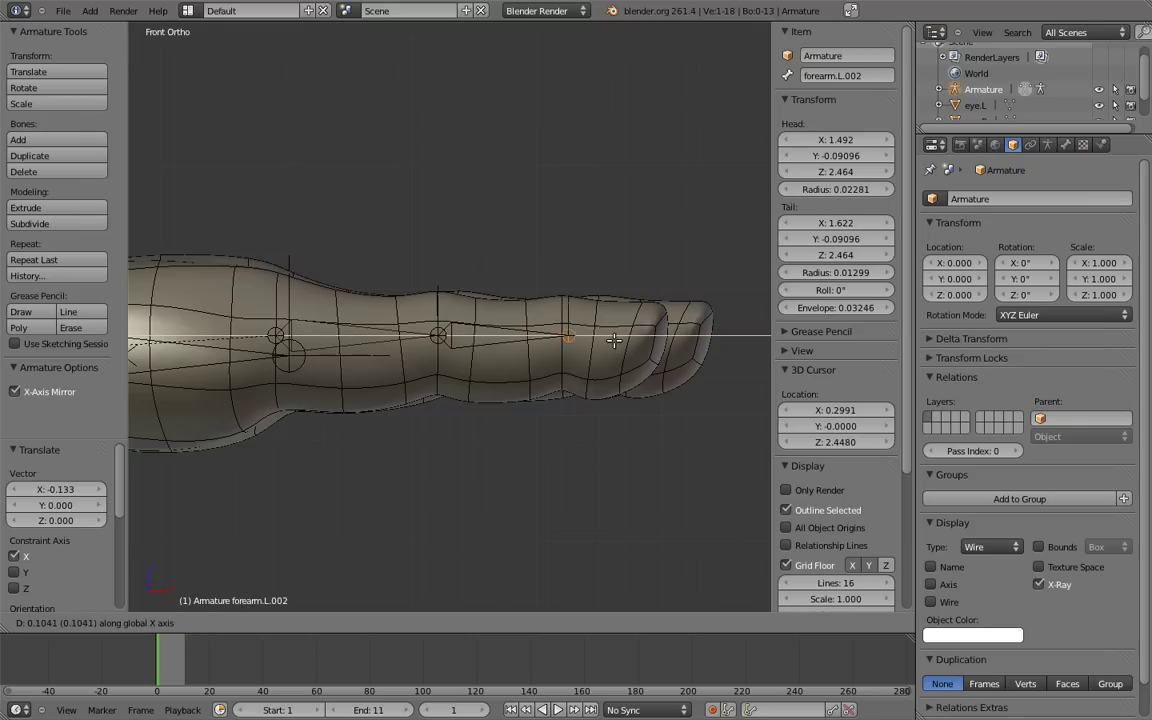
left_click(592, 352)
key("e")
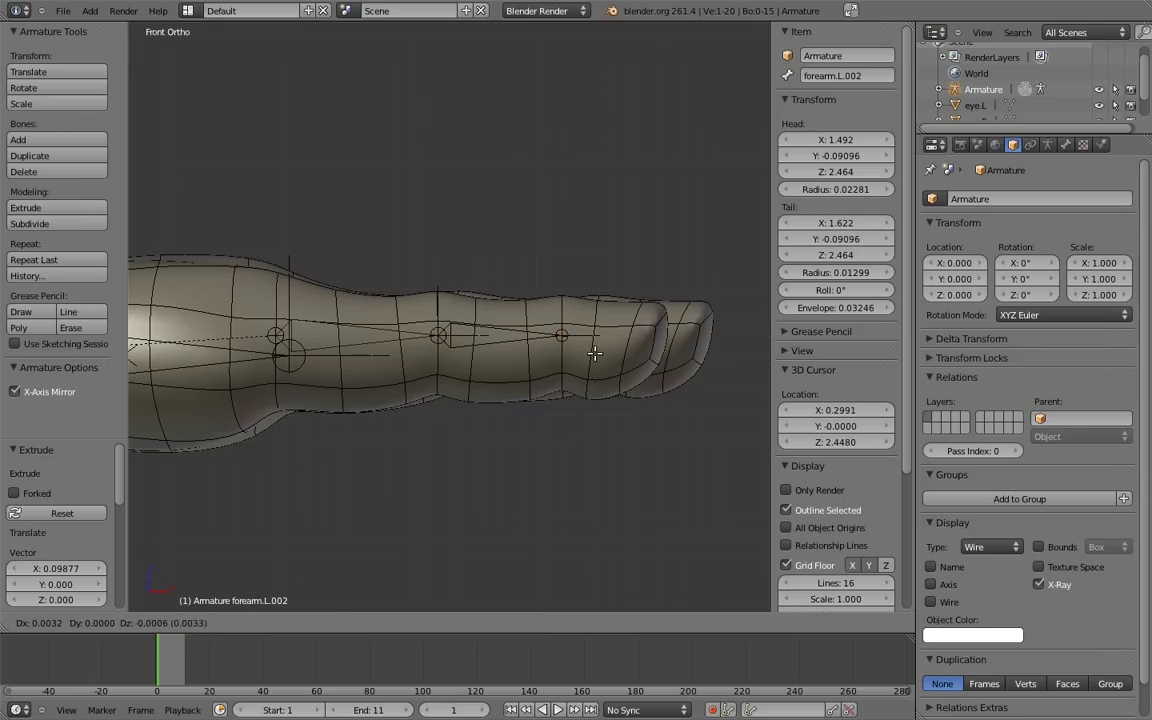
left_click(712, 349)
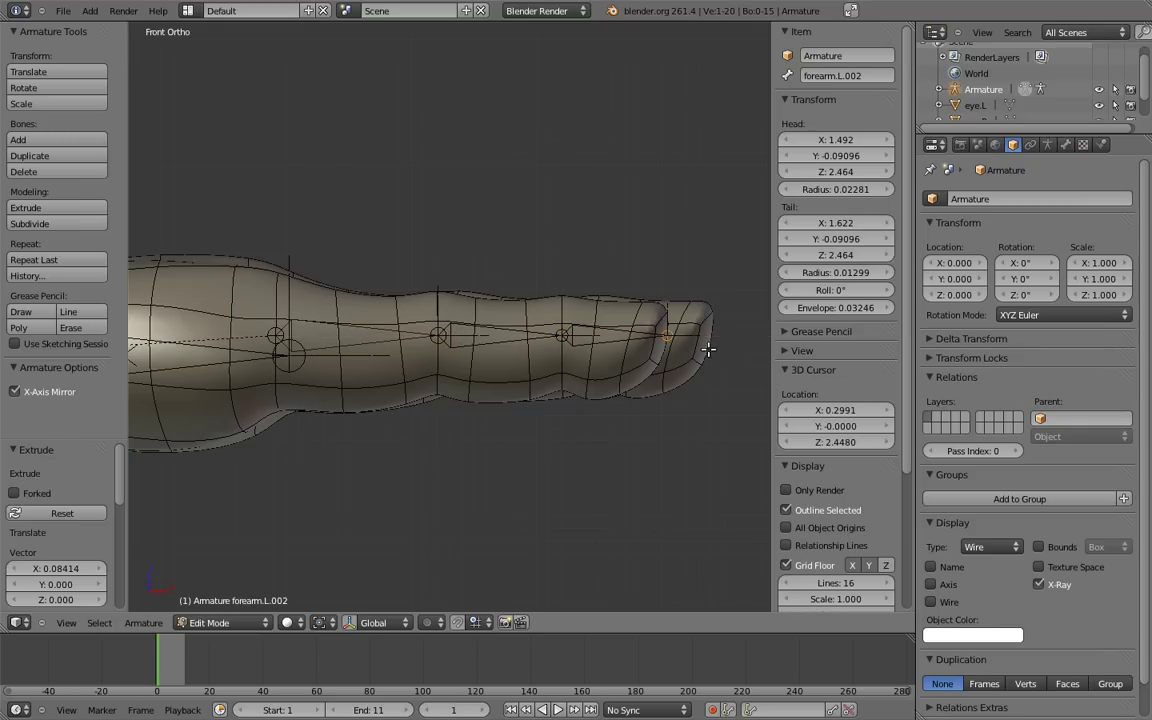
Select the three finger bones and shift the chain slightly along Z.
right_click(613, 336, "shift")
right_click(520, 330, "shift")
right_click(330, 330, "shift")
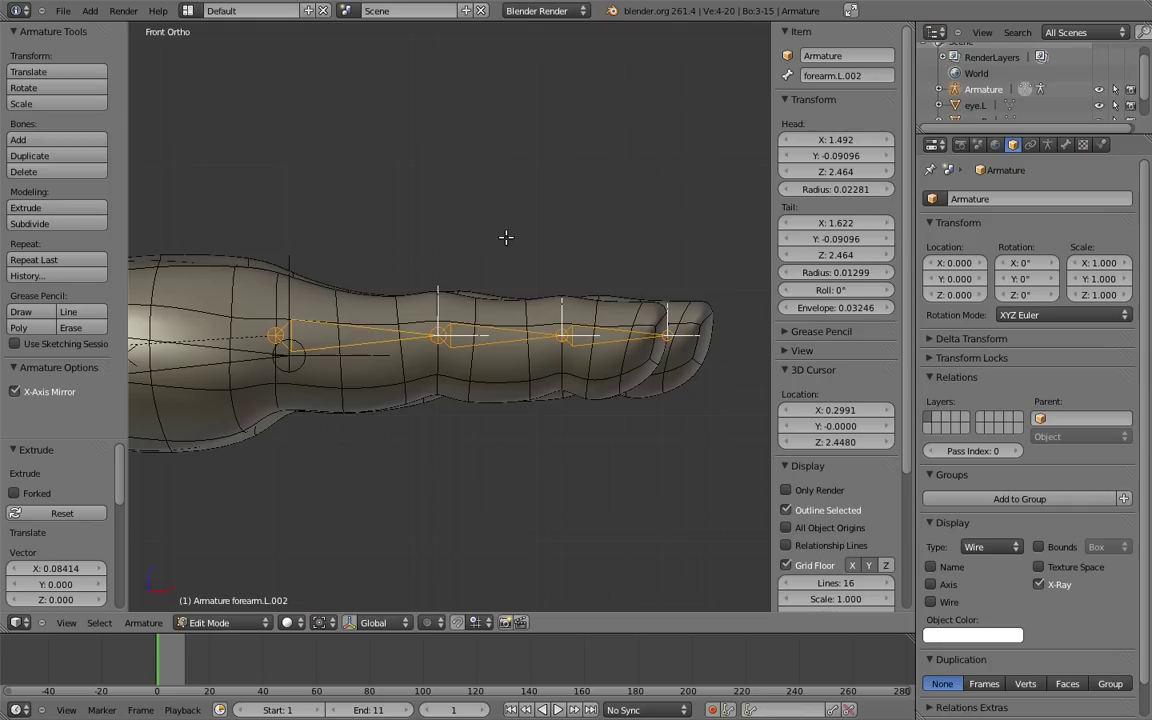
key("g")
key("z")
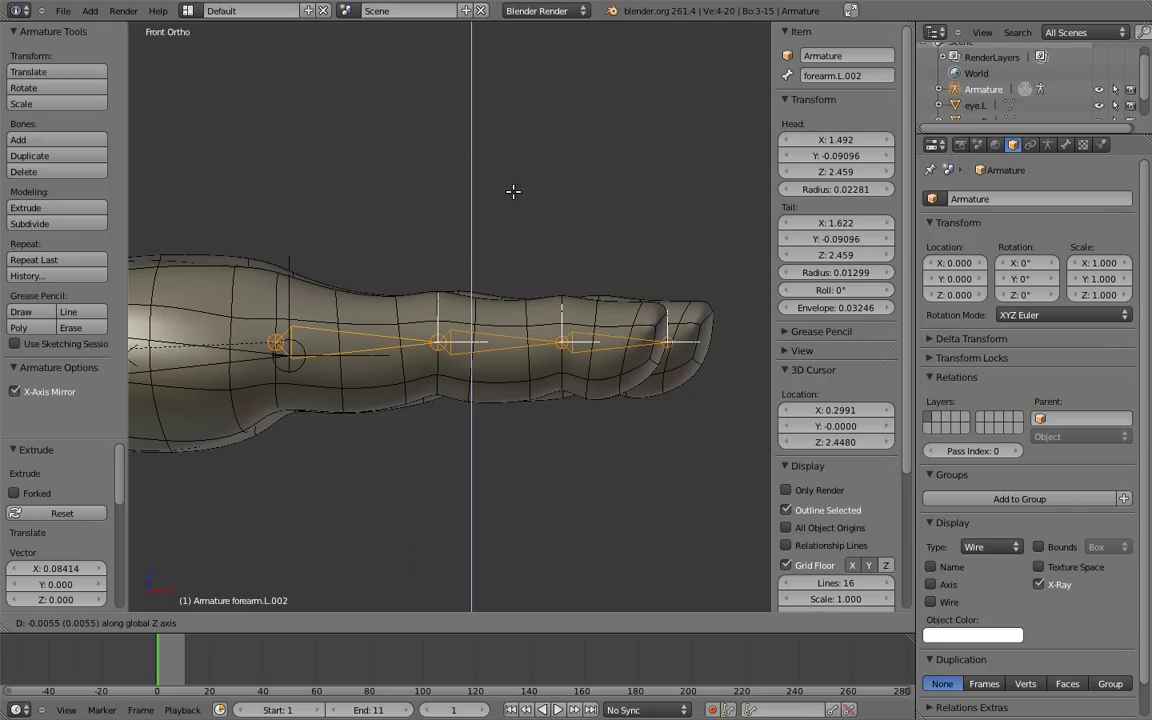
left_click(519, 173)
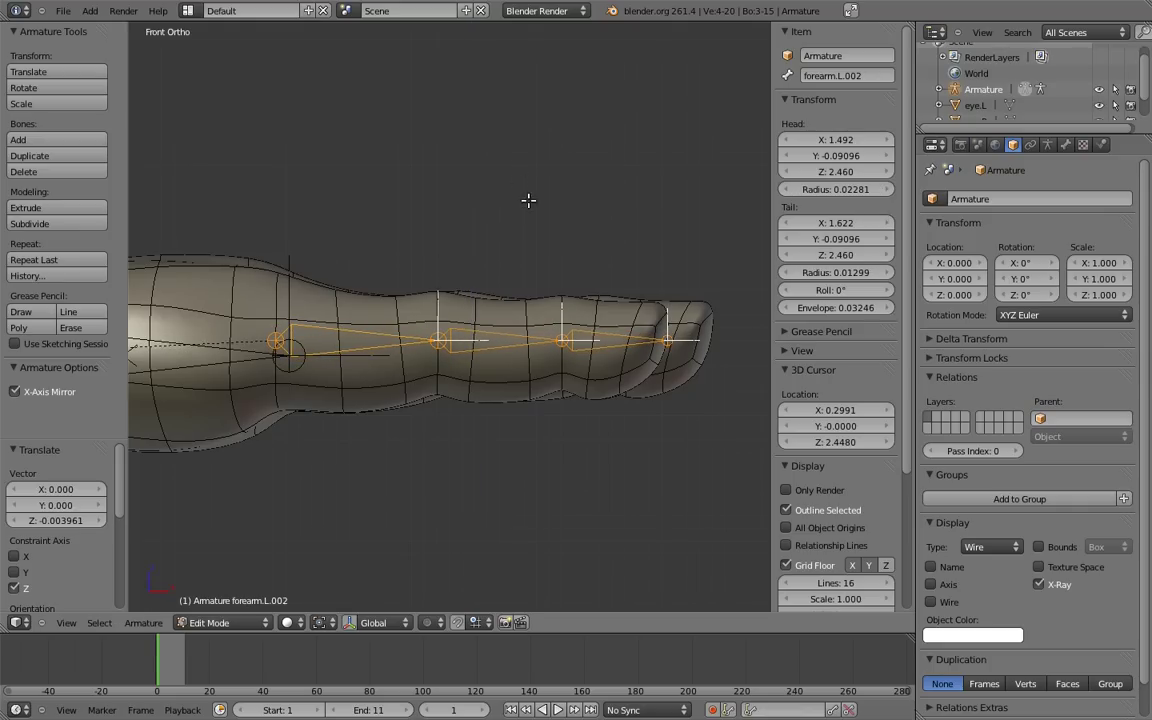
In top view, duplicate the finger chain and move the copy along Y.
key("KP_7")
key("shift+d")
key("y")
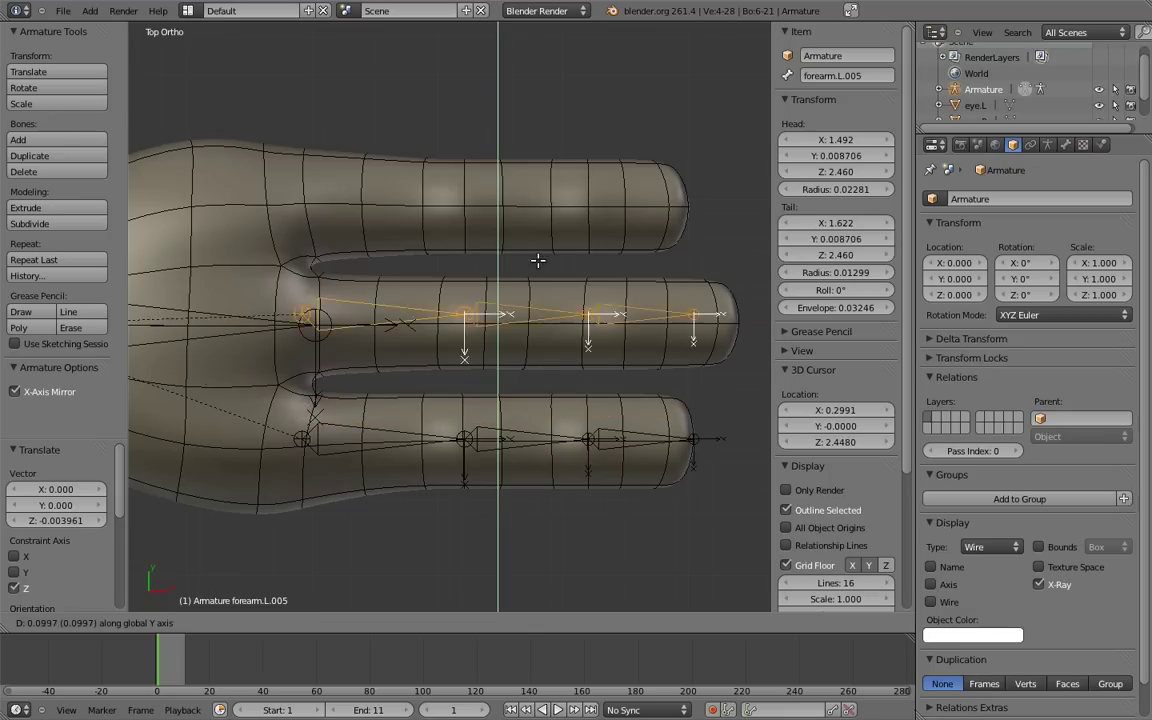
Drop the copy into the top finger, then duplicate the chain along Y into the middle finger.
left_click(530, 183)
key("shift+d")
key("y")
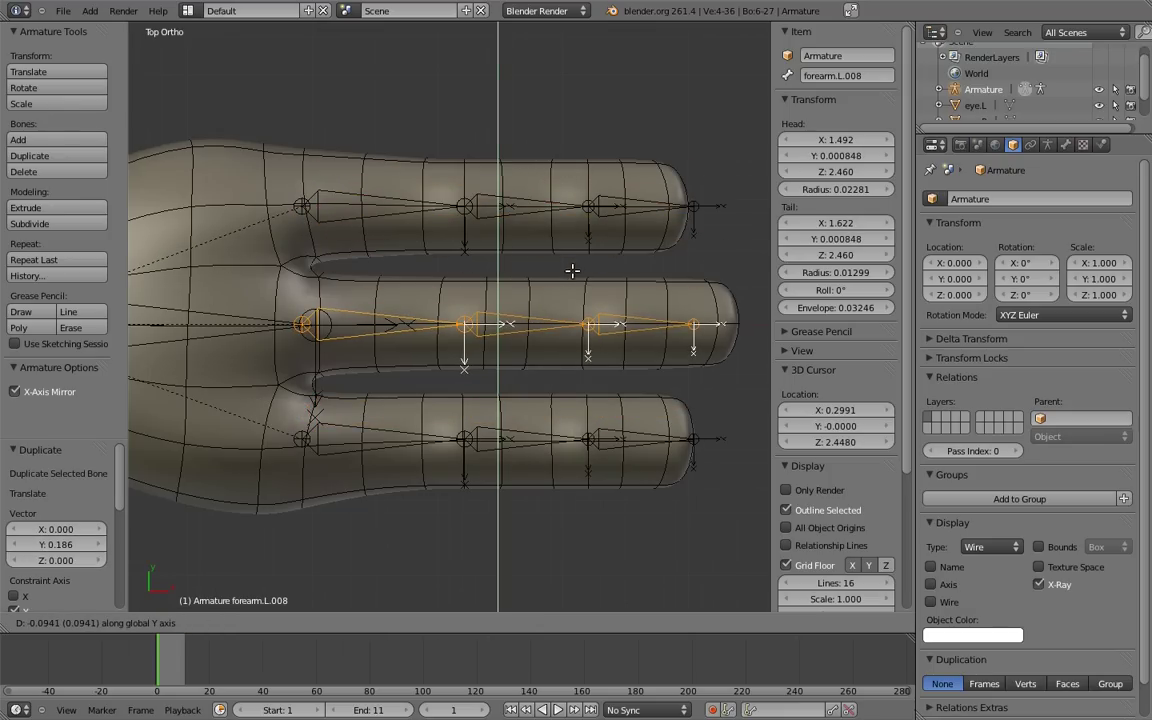
left_click(572, 268)
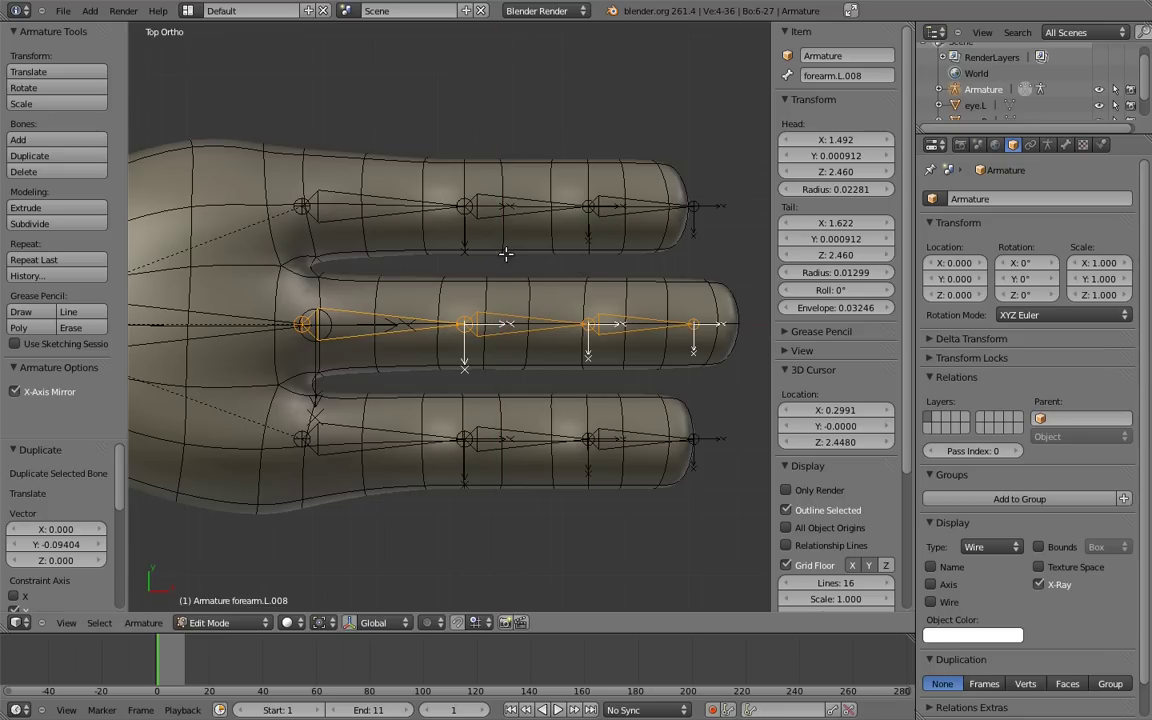
Slide the first two middle-finger joints along X to match its knuckles.
middle_click_drag(506, 251, 516, 259, "shift")
right_click(427, 293)
key("g")
key("x")
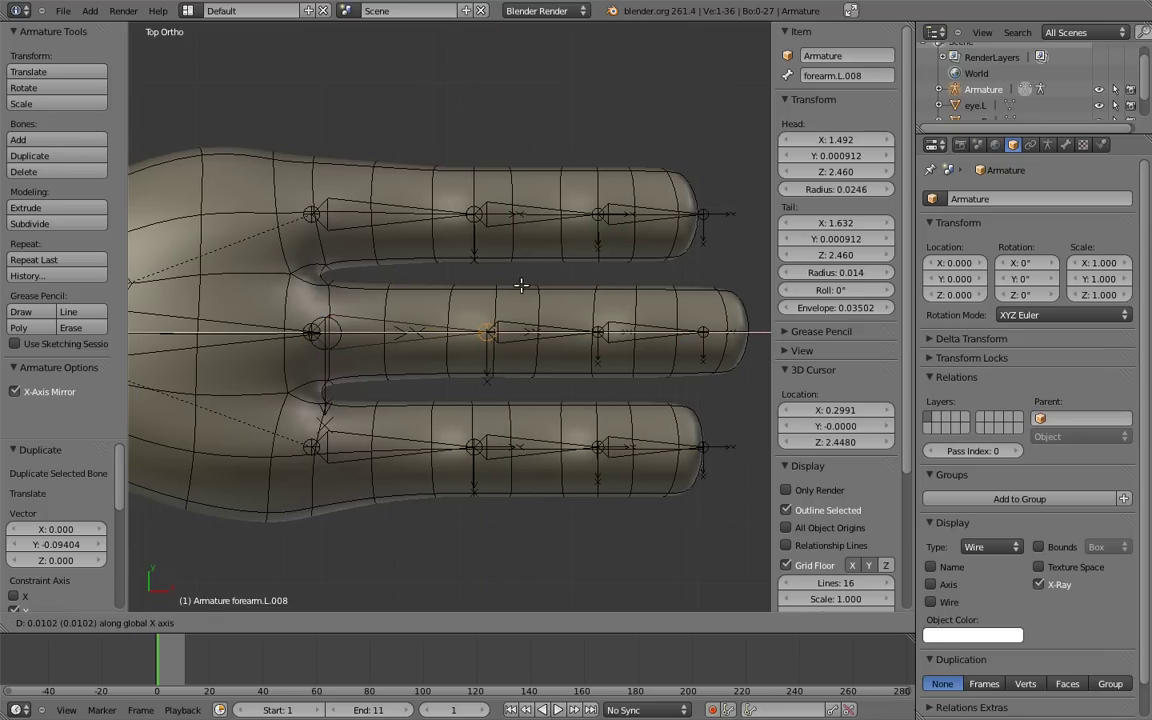
left_click(579, 273)
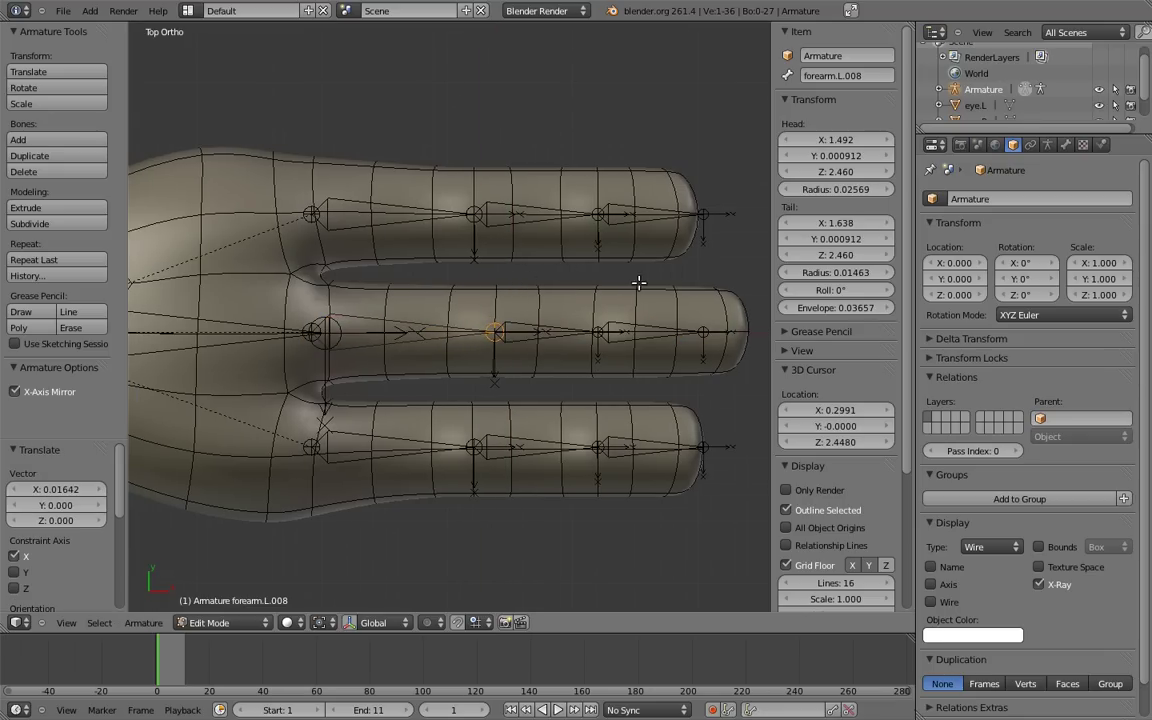
middle_click_drag(639, 281, 594, 275, "shift")
right_click(553, 327)
key("g")
key("x")
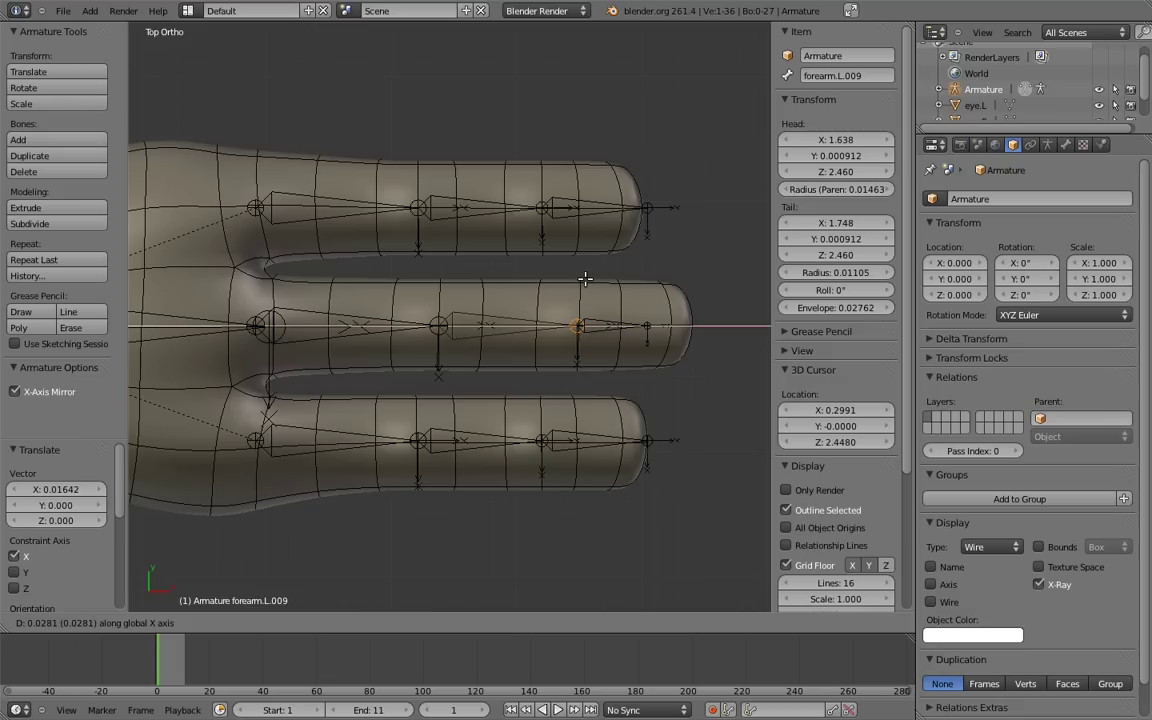
left_click(588, 277)
Extend the tip joint along X to the middle fingertip.
middle_click_drag(609, 270, 588, 268, "shift")
right_click(625, 321)
key("g")
key("x")
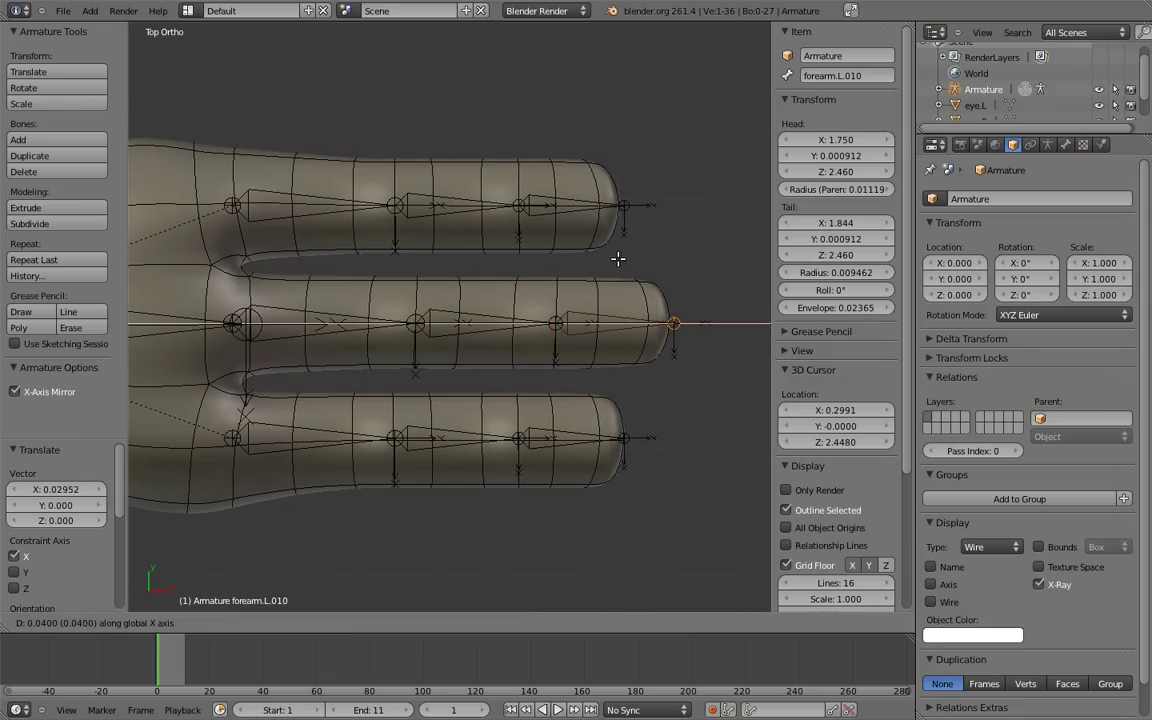
left_click(607, 260)
Shift the middle finger's base joint along X toward the palm.
scroll(582, 285, "up", 5, "ctrl")
right_click(455, 290)
key("g")
key("x")
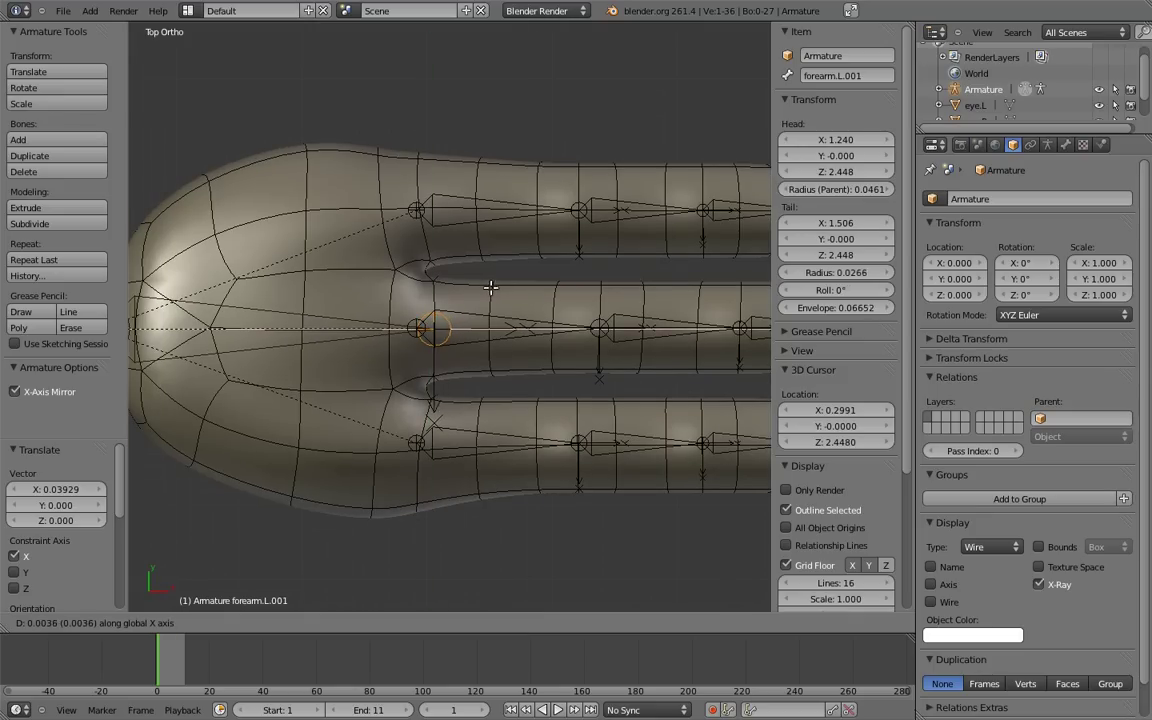
right_click(470, 294)
key("g")
key("x")
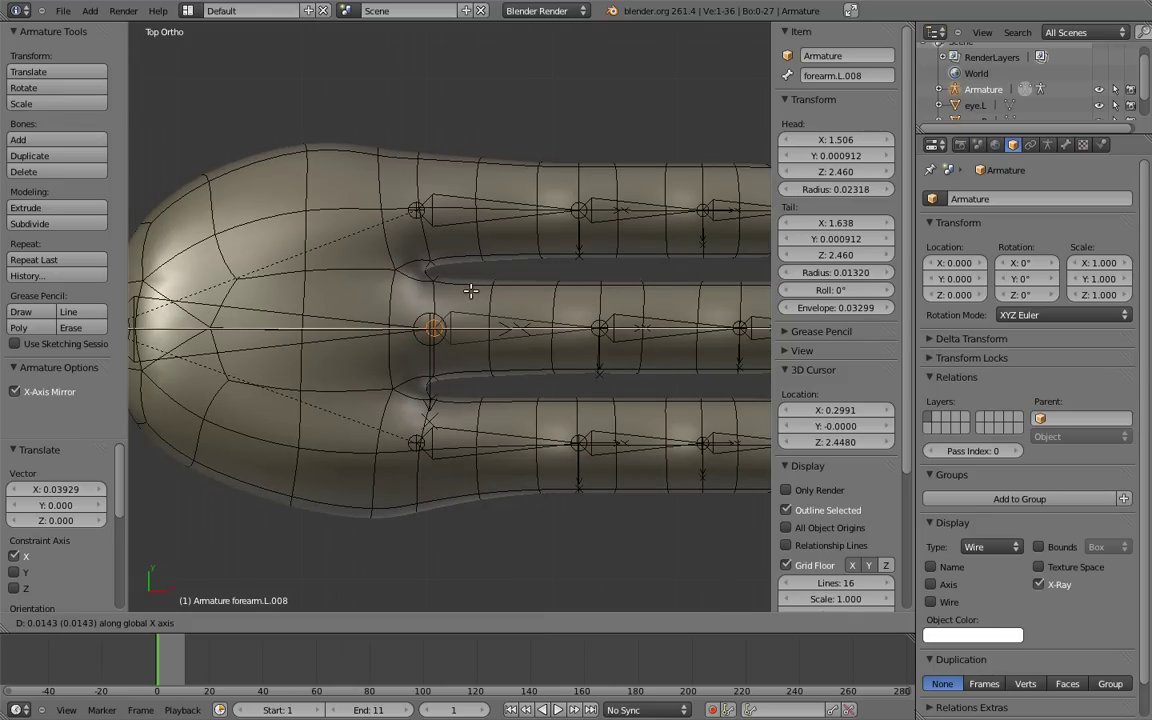
left_click(470, 285)
scroll(493, 263, "down", 3)
Parent the middle, lower and top finger root bones to the palm bone with Keep Offset.
middle_click_drag(493, 263, 487, 273, "shift")
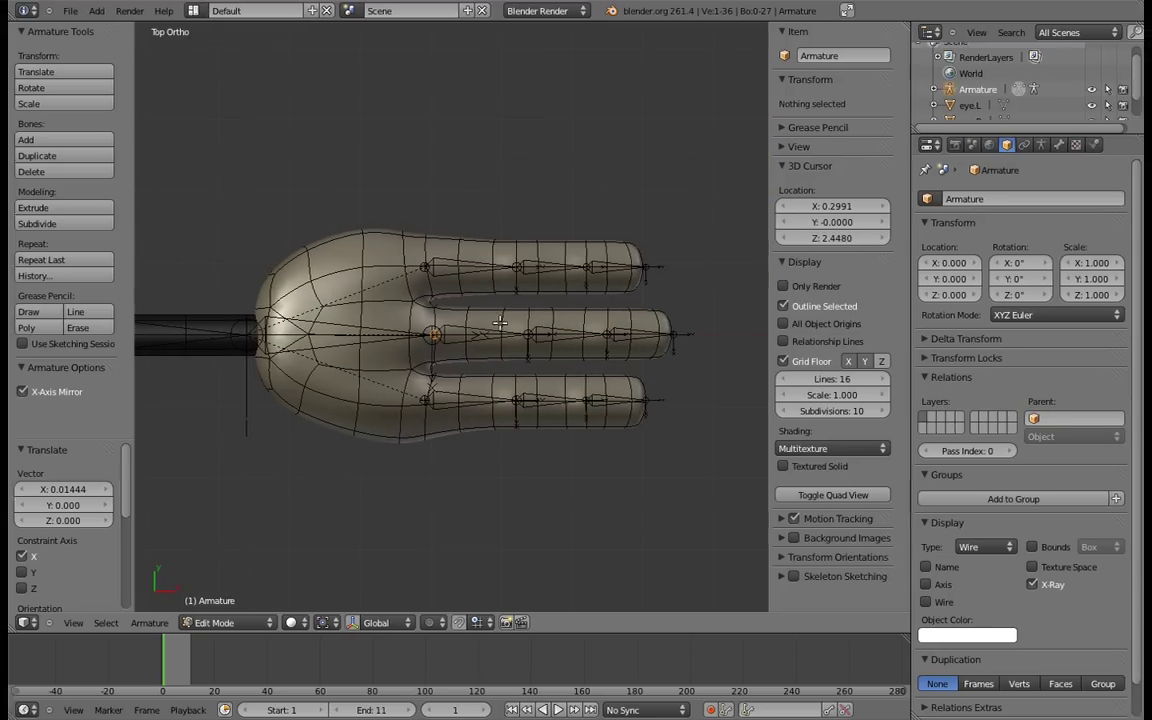
right_click(460, 400)
right_click(480, 333, "shift")
right_click(411, 245, "shift")
right_click(336, 294, "shift")
key("ctrl+p")
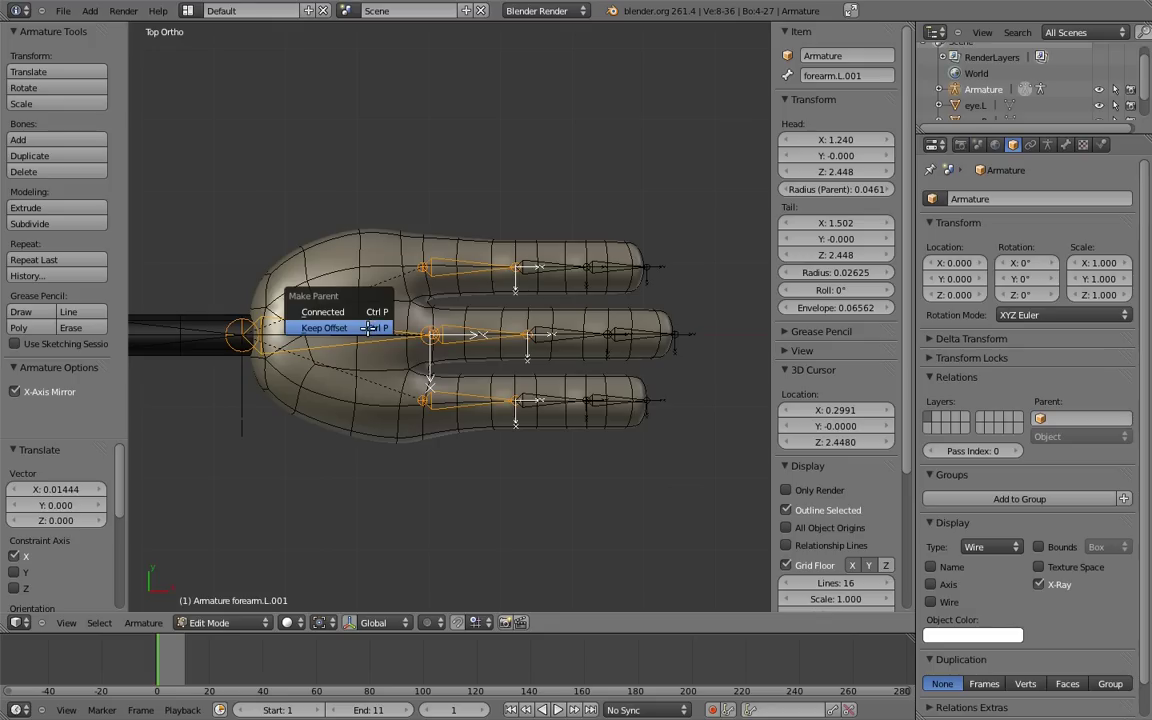
left_click(372, 328)
Select the palm bone, then add every bone of the three finger chains to the selection.
scroll(386, 305, "up", 2)
right_click(386, 340)
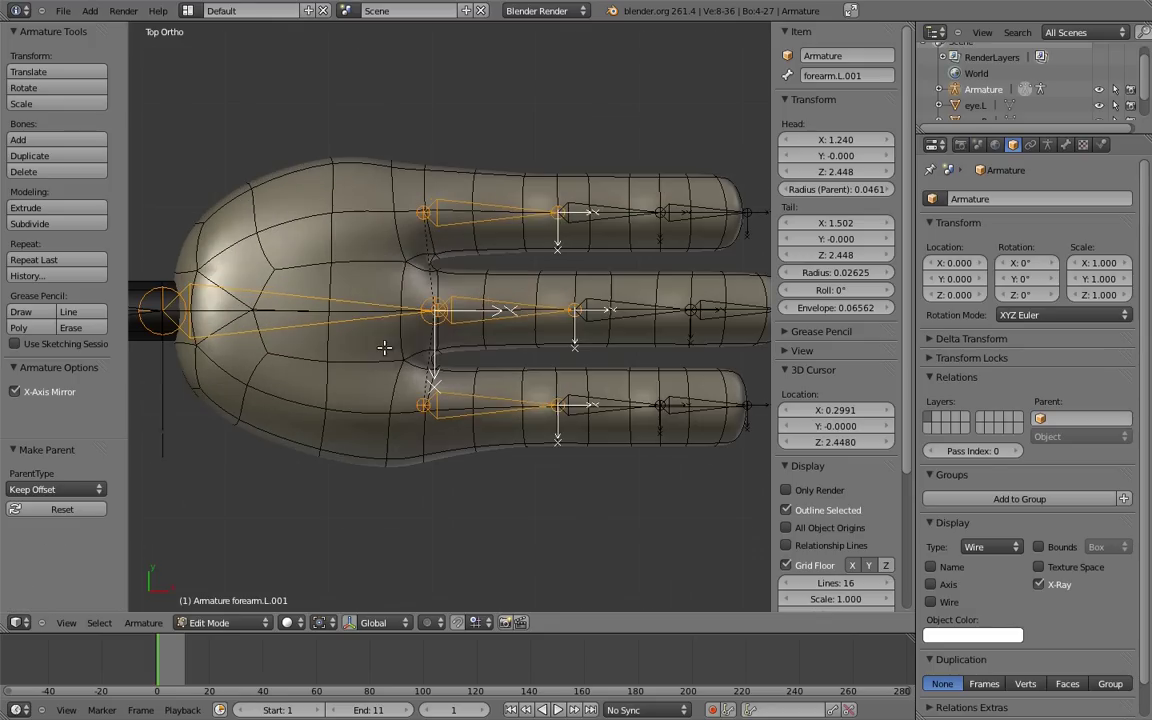
mouse_move(386, 340)
middle_mouse_down()
mouse_move(480, 283)
mouse_move(465, 309)
middle_mouse_up()
right_click(462, 322, "shift")
right_click(458, 300, "shift")
right_click(439, 346, "shift")
right_click(515, 365, "shift")
right_click(555, 322, "shift")
right_click(570, 283, "shift")
middle_click_drag(570, 283, 575, 323)
right_click(545, 300, "shift")
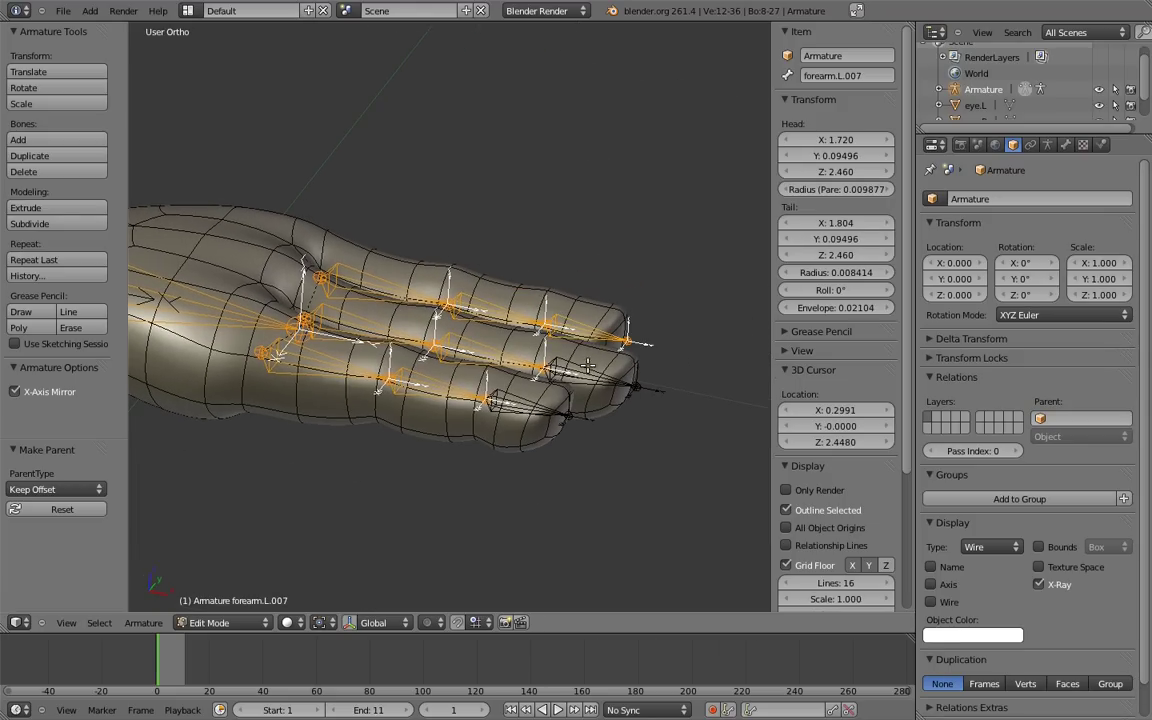
right_click(545, 345, "shift")
right_click(486, 368, "shift")
middle_click_drag(486, 368, 488, 411)
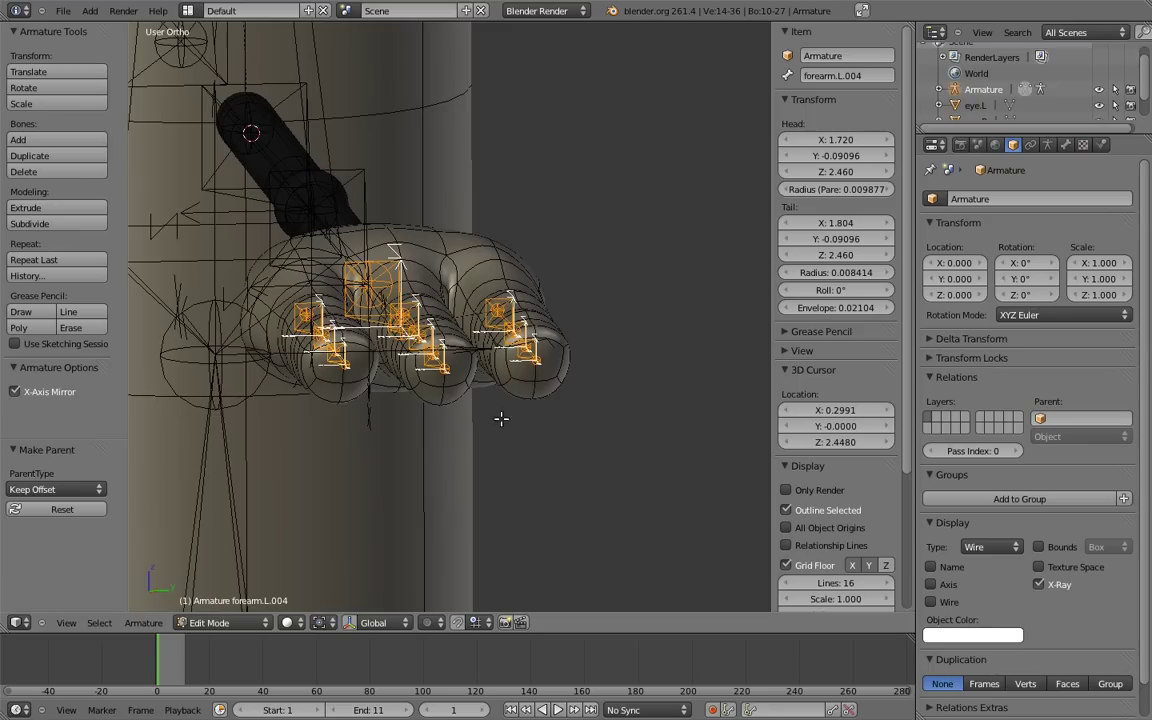
Roll the selected finger bones by -180°.
key("ctrl+r")
type("-180")
key("Return")
mouse_move(326, 408)
middle_mouse_down()
mouse_move(597, 381)
mouse_move(560, 330)
middle_mouse_up()
Rename the left palm bone hand.L and the top finger's base bone finger_a.01.L.
right_click(400, 345)
type("hand.L")
key("Return")
key("KP_7")
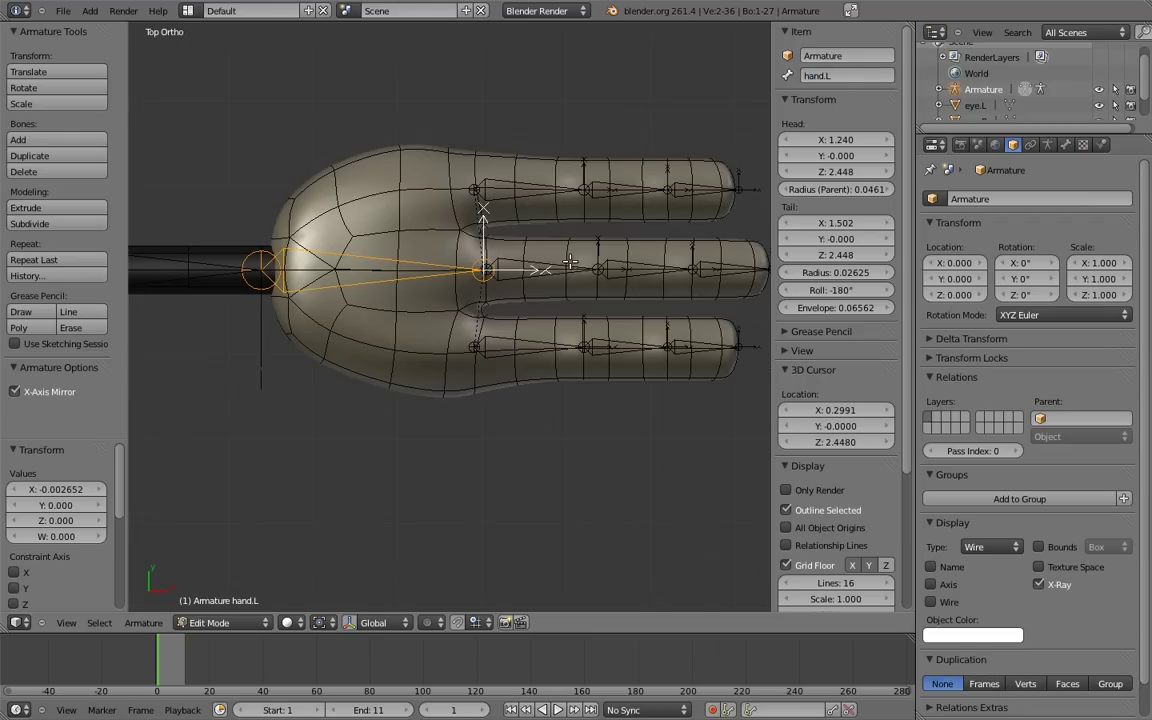
scroll(527, 226, "down", 1)
right_click(527, 236)
left_click(846, 78)
key("BackSpace")
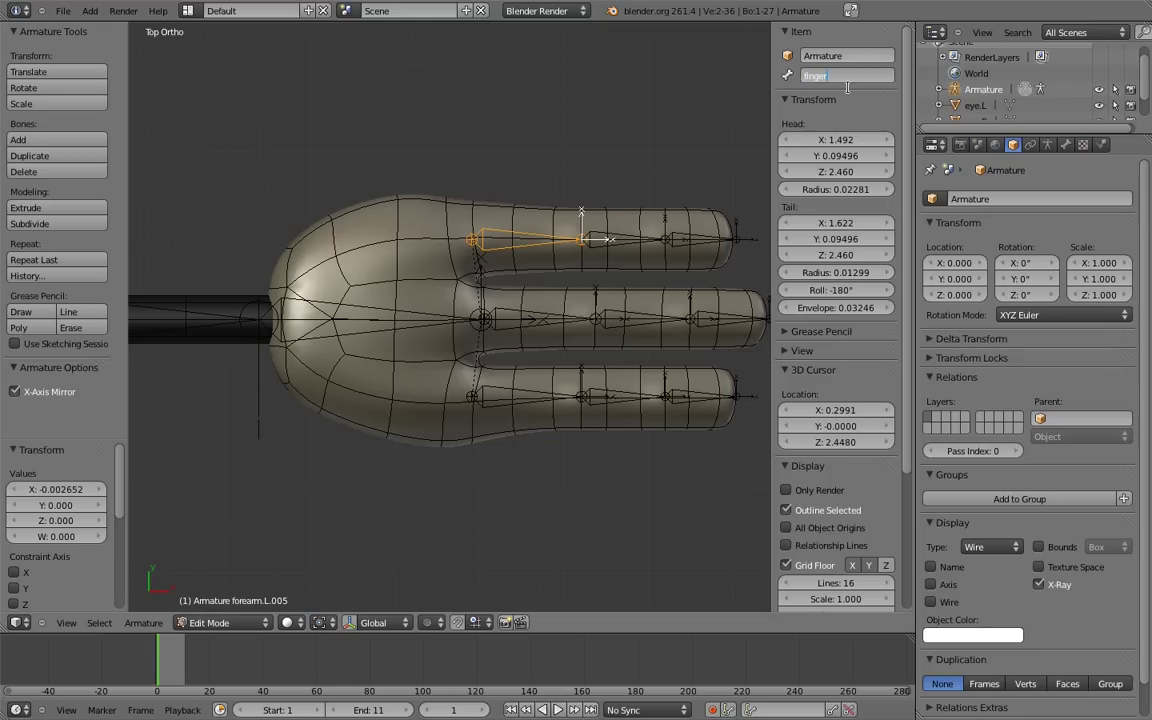
key("Return")
Rename the remaining top-finger bones finger_a.02.L and finger_a.03.L.
right_click(563, 213)
left_click(870, 86)
type("finger_a.01.L")
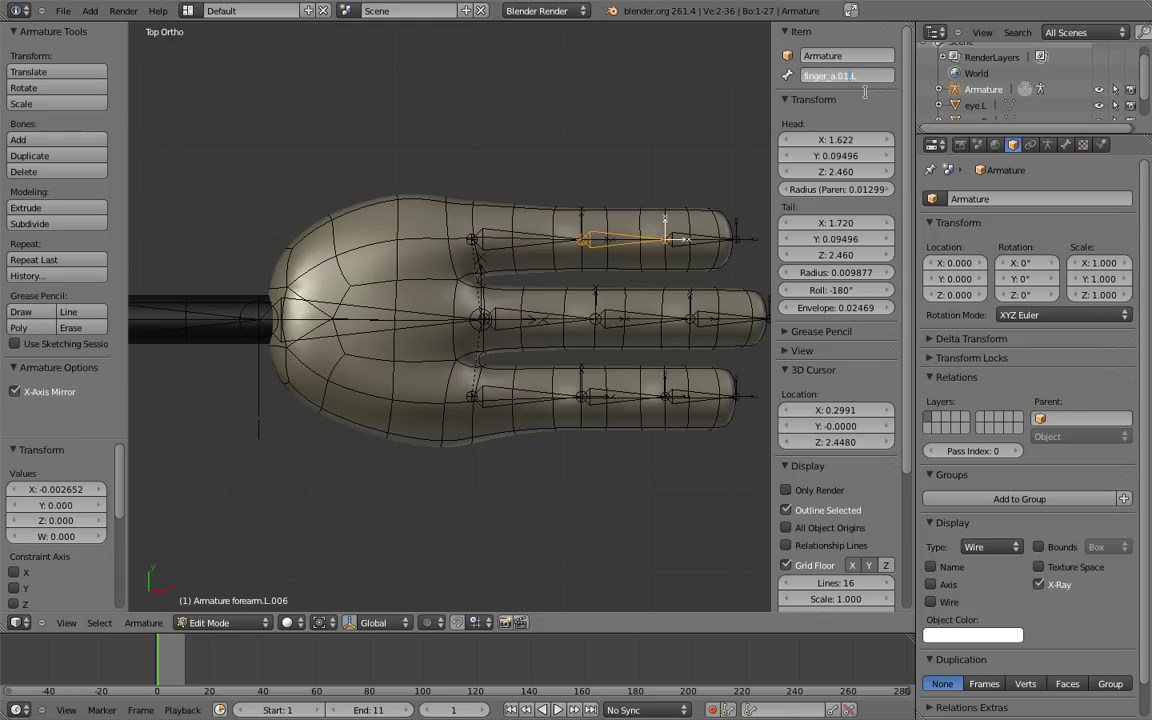
key("Return")
right_click(632, 218)
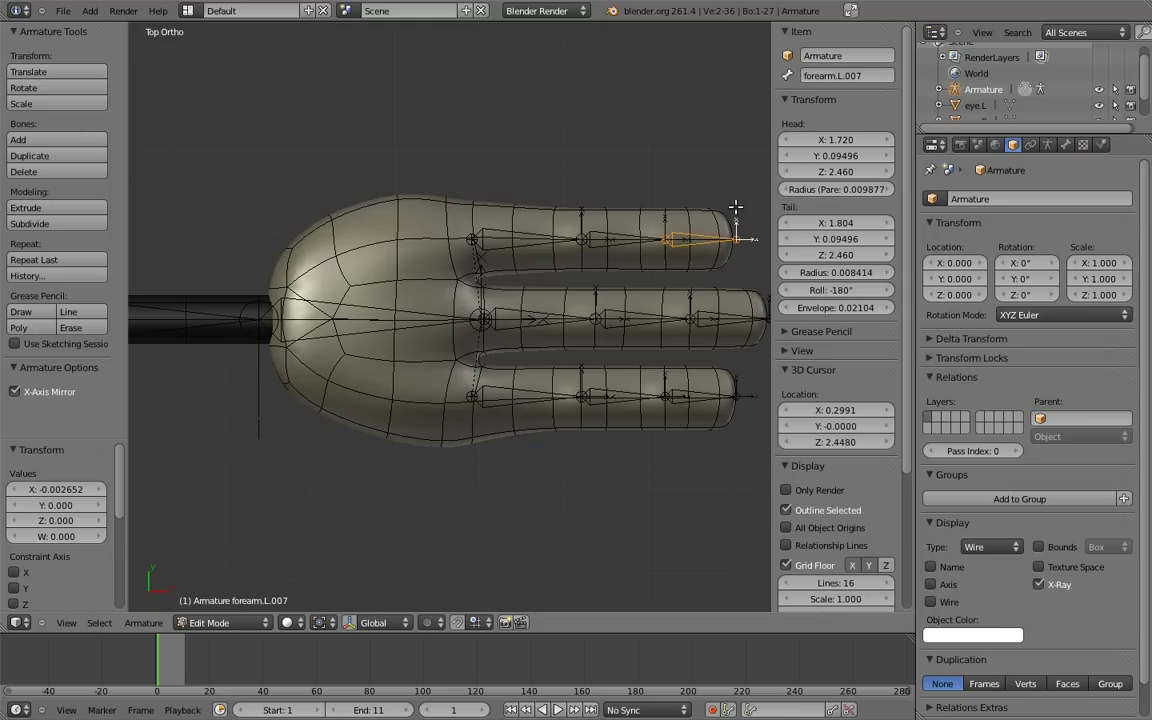
left_click(856, 75)
key("ctrl+v")
key("Return")
Rename the middle finger's base bone finger_b.01.L and paste a name onto its next bone.
right_click(530, 312)
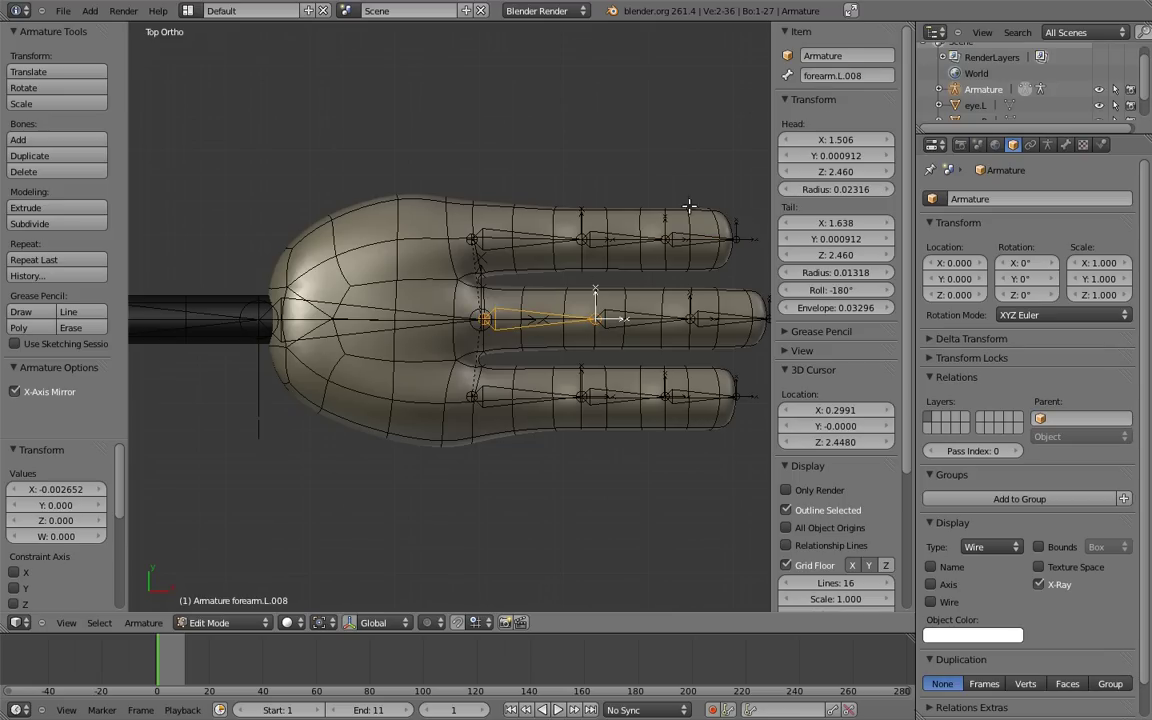
left_click(842, 75)
type("finger_a.01.L")
key("Return")
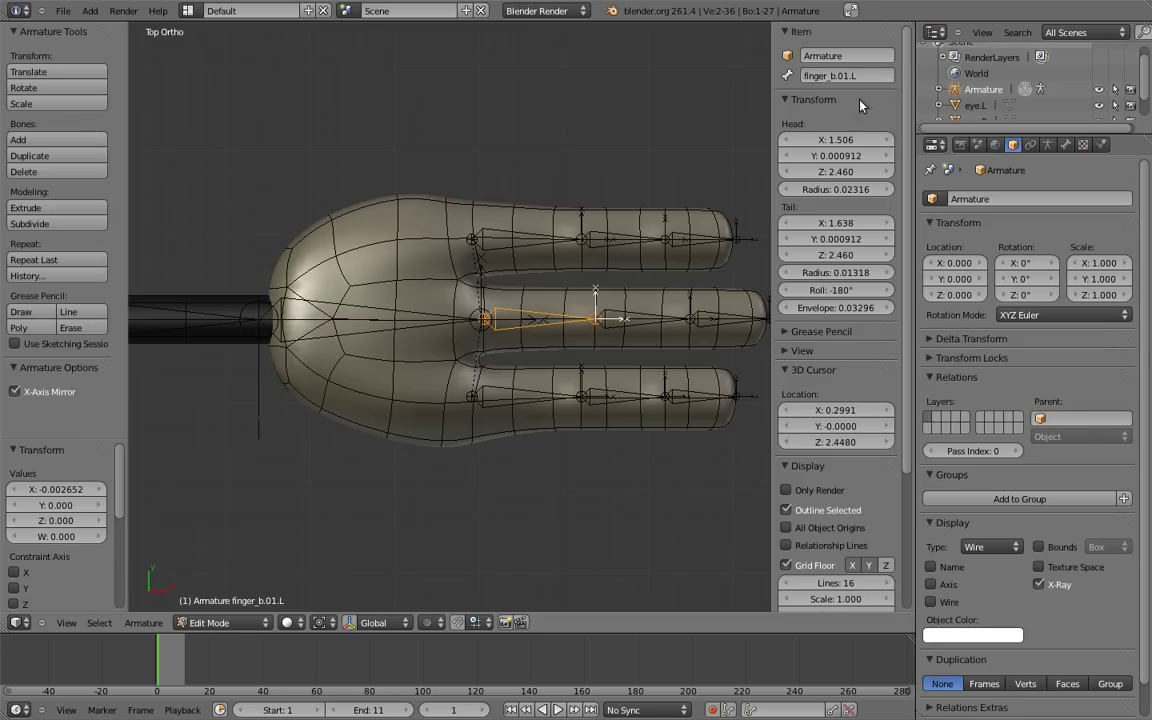
right_click(585, 300)
left_click(842, 75)
type("finger_b.01.L")
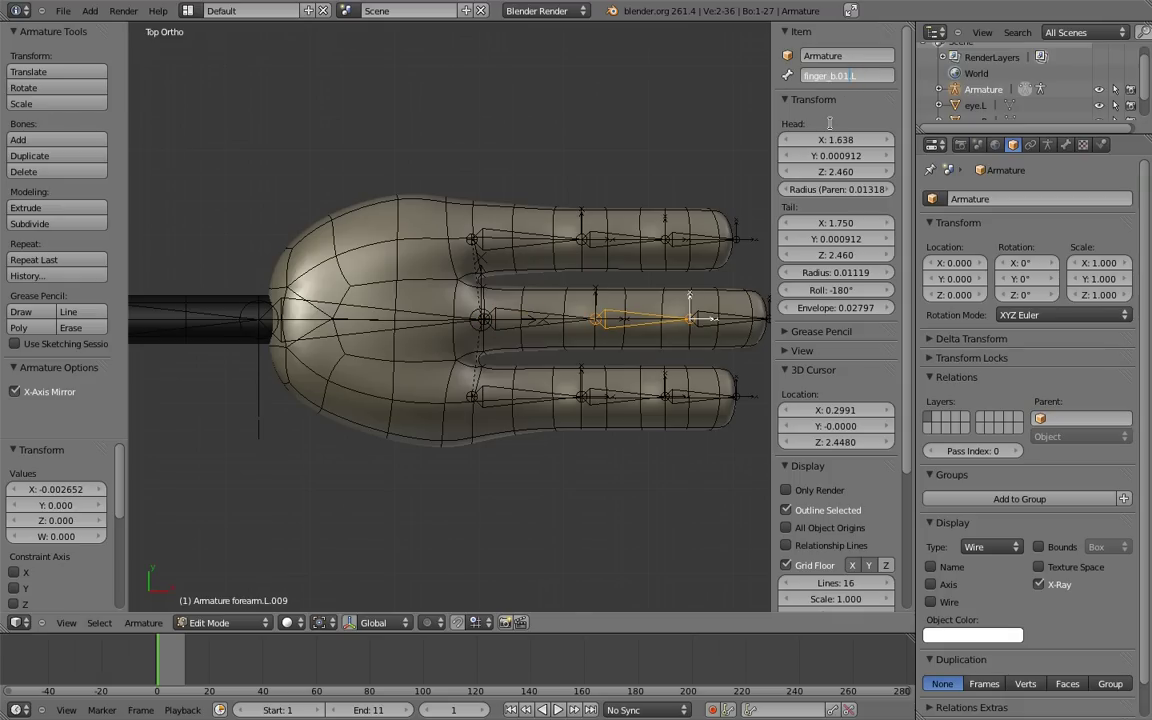
Rename the right palm bone hand.R.
middle_click_drag(460, 320, 541, 320)
right_click(541, 320)
left_click(848, 78)
type("h")
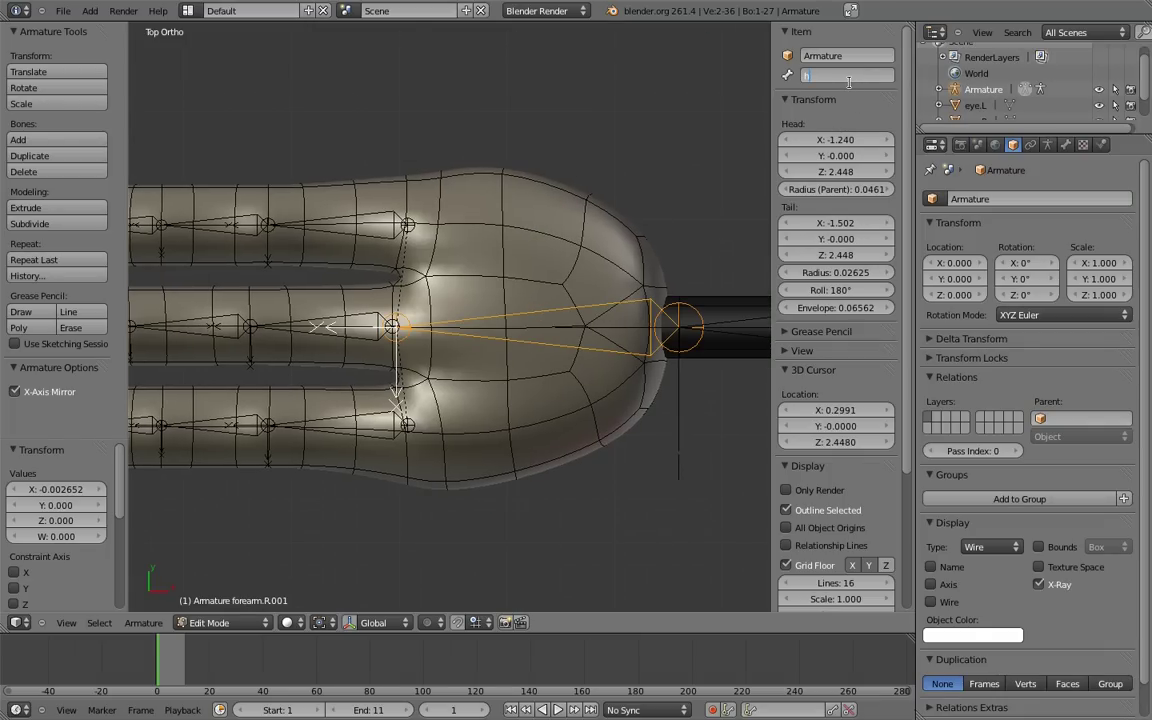
type("and.R")
key("Return")
Rename the right hand's upper finger base bone and the next bone in that finger.
middle_click_drag(345, 190, 410, 208, "shift")
right_click(397, 206)
left_click(830, 76)
type("finger_c.01.L")
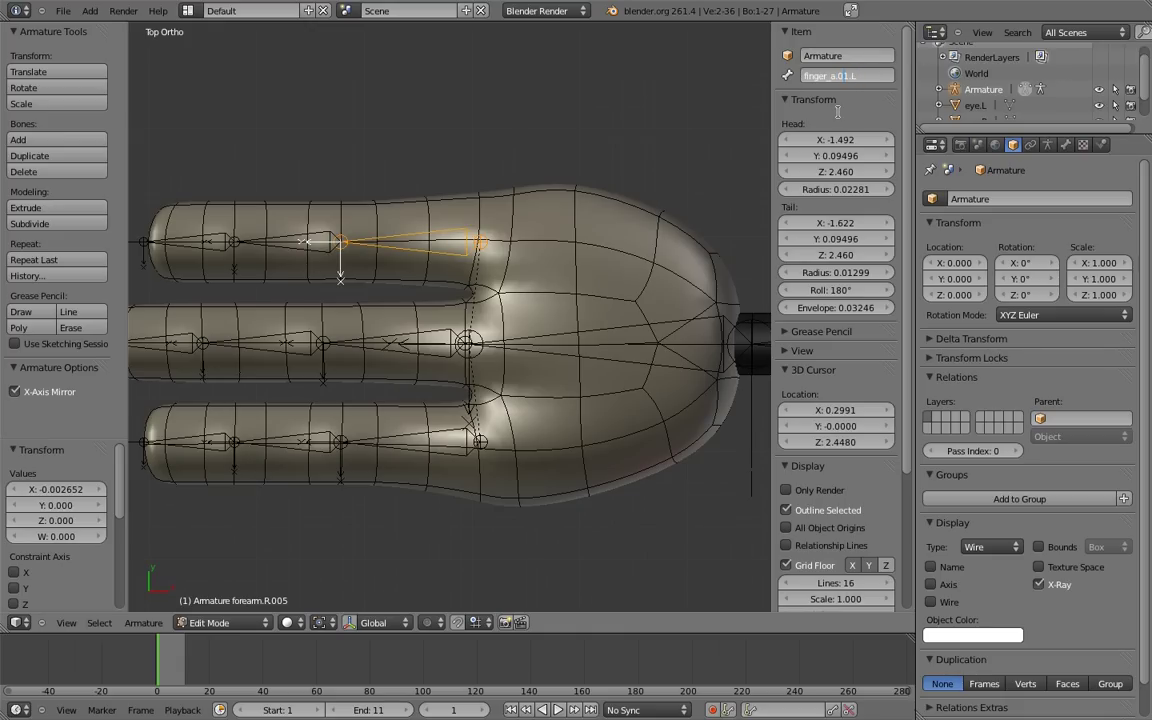
key("Return")
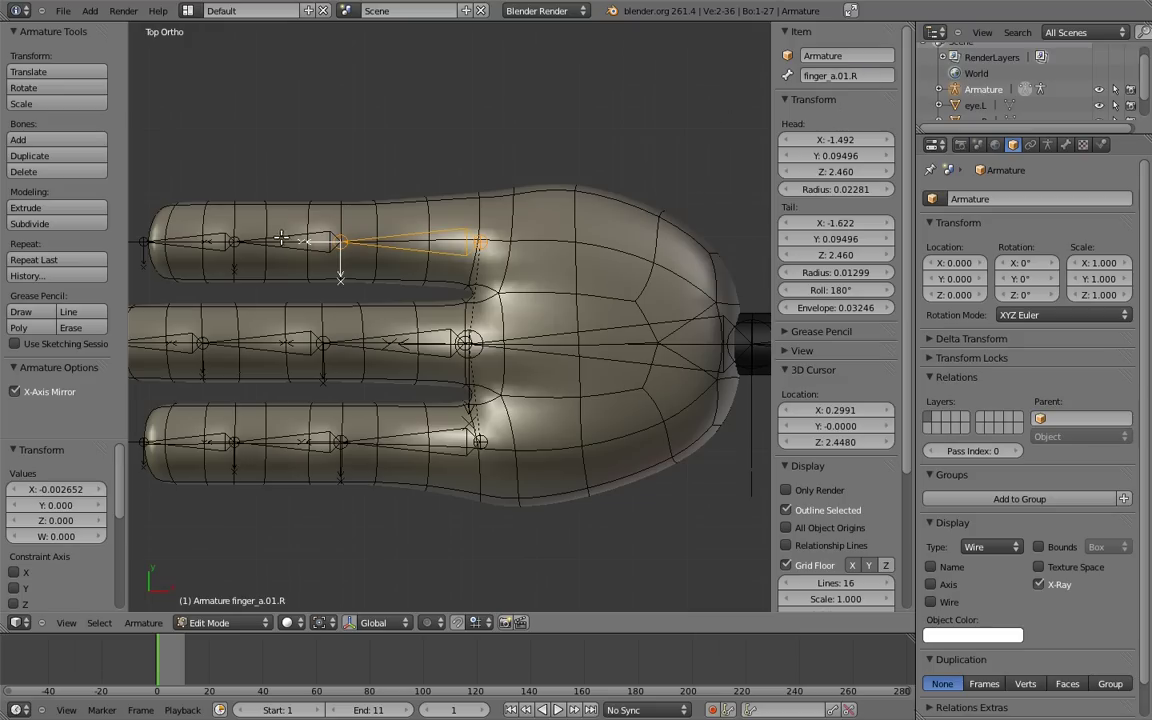
right_click(285, 242)
left_click(840, 76)
type("finger_a.01.R")
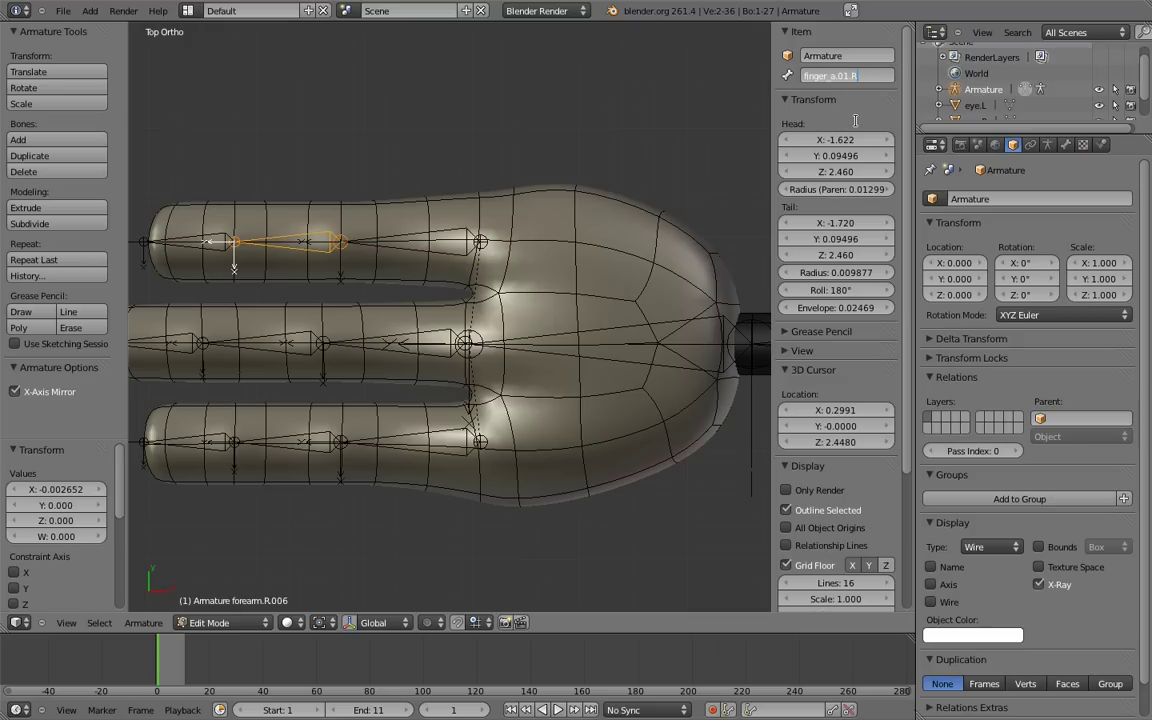
key("Return")
Name the right lower finger bones finger_c.02.R and finger_c.01.R.
right_click(285, 442)
key("Return")
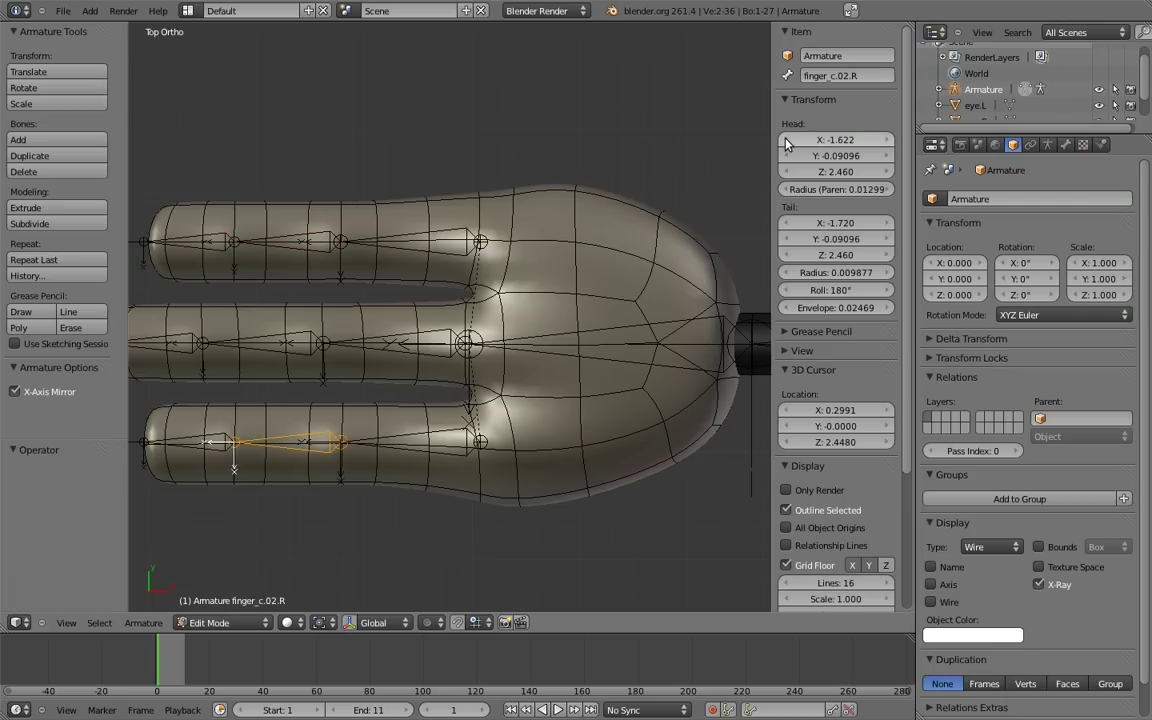
right_click(190, 442)
left_click(835, 76)
type("finger_c.01.R")
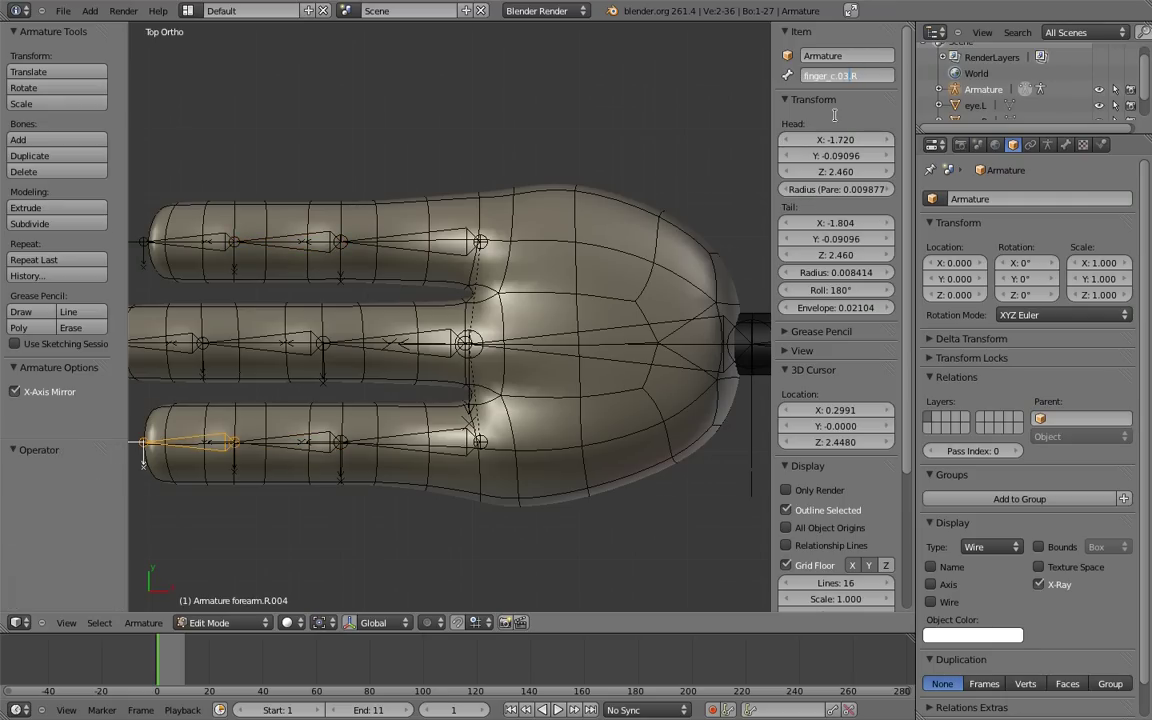
key("Return")
Box-select the left arm bone chain and test moving it, cancelling so it stays put.
key("KP_1")
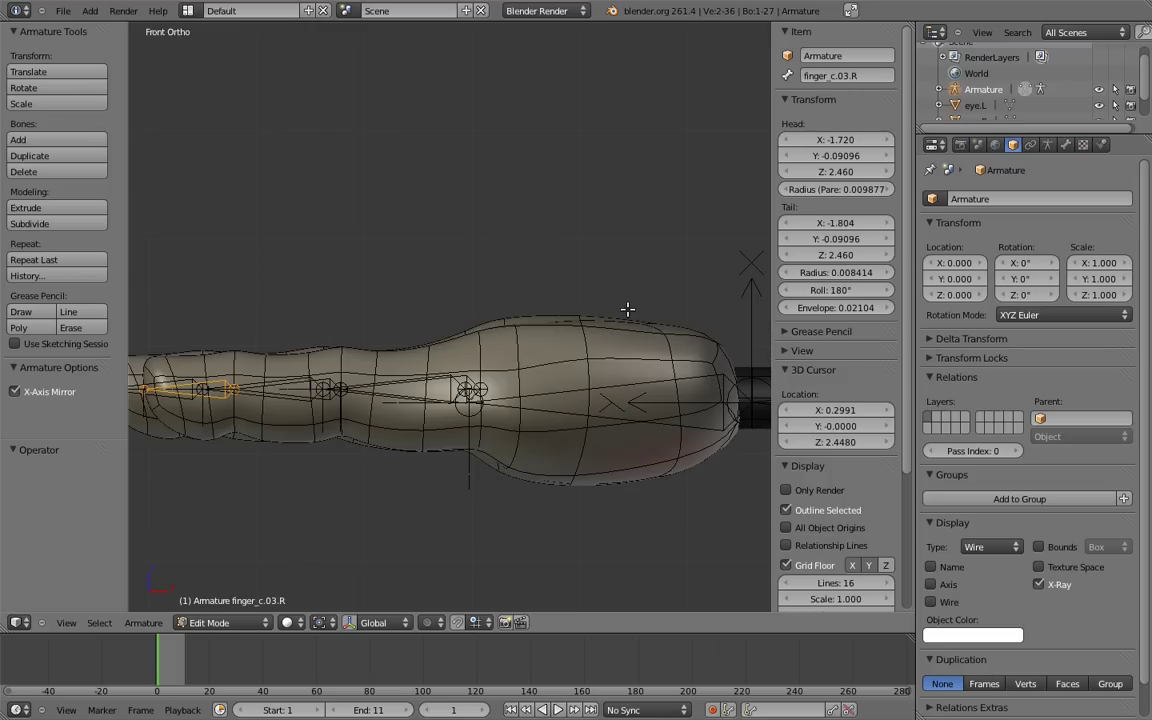
scroll(626, 307, "down", 2)
scroll(677, 236, "down", 3)
scroll(580, 234, "down", 4)
scroll(600, 236, "down", 1)
right_click(515, 333)
key("b")
left_click_drag(522, 314, 689, 365)
key("g")
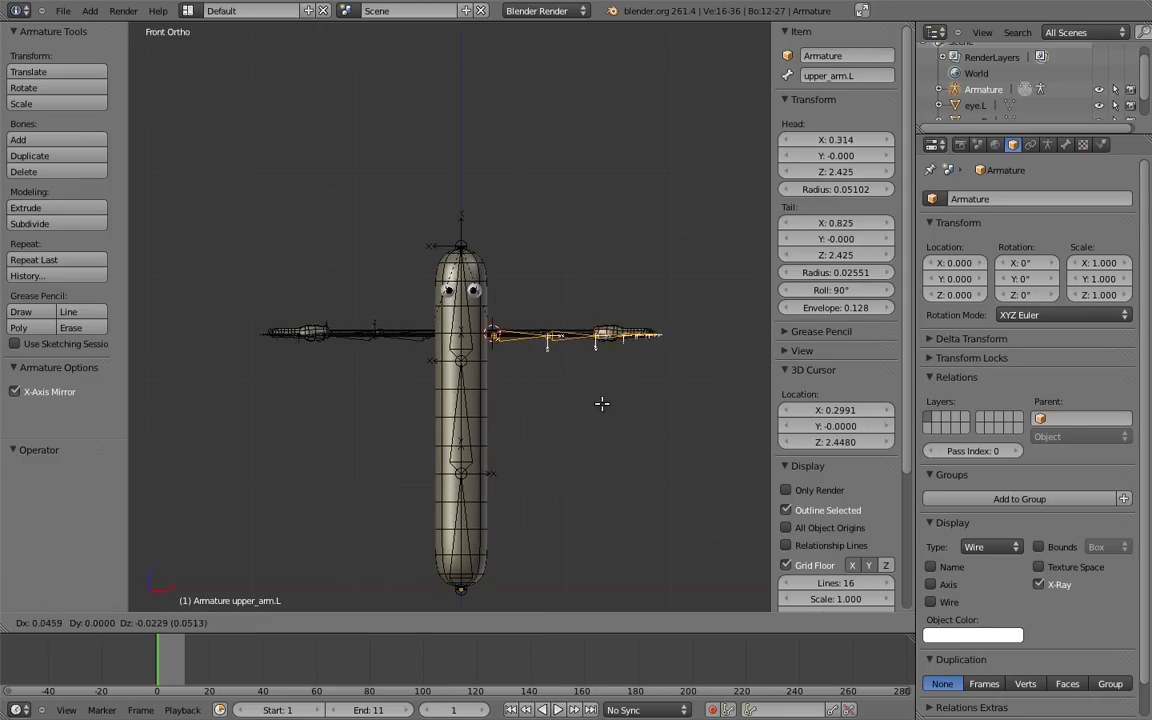
key("Escape")
key("KP_7")
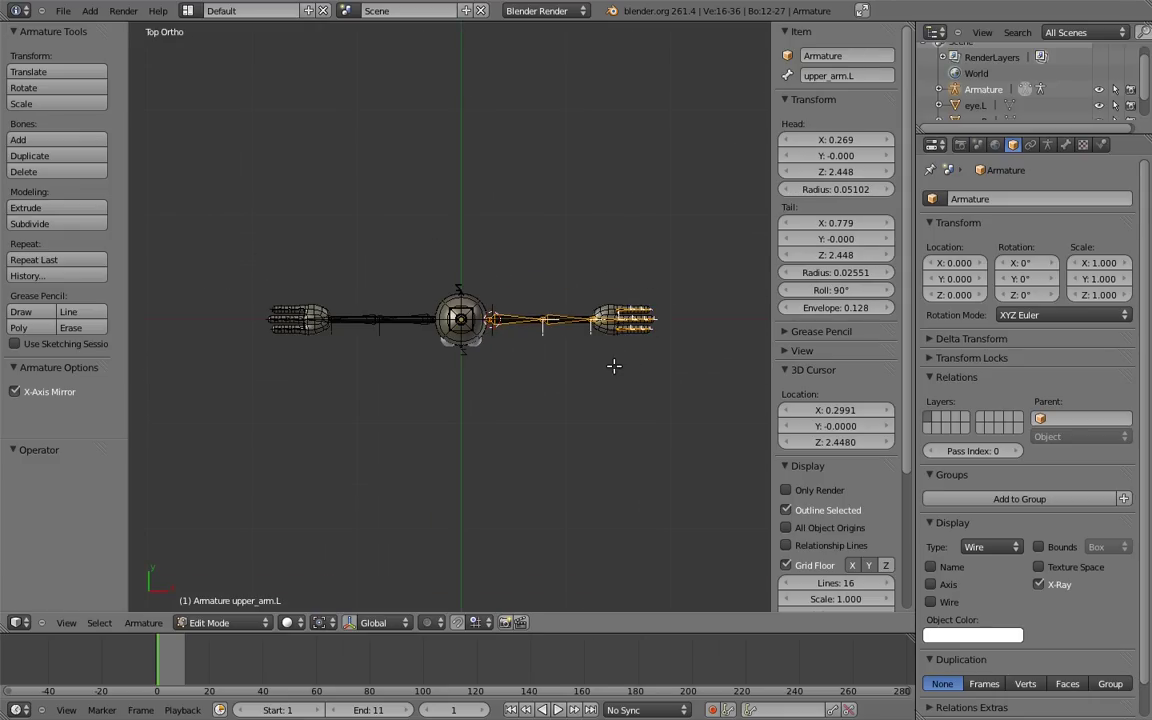
key("g")
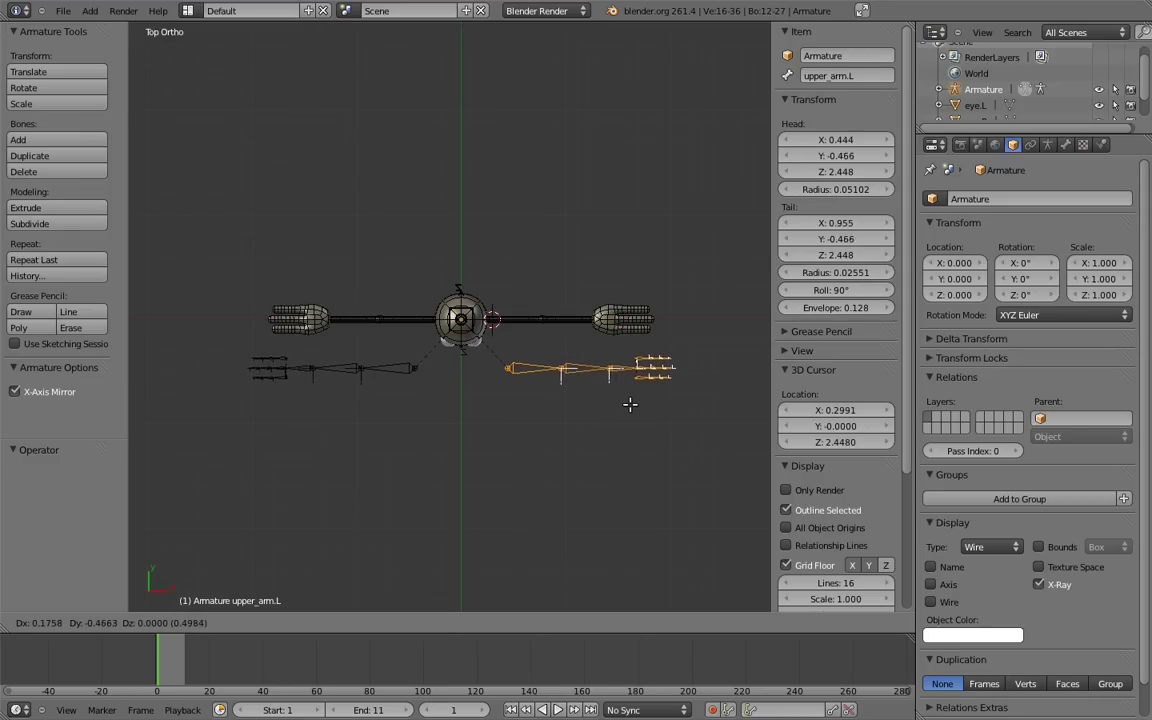
key("Escape")
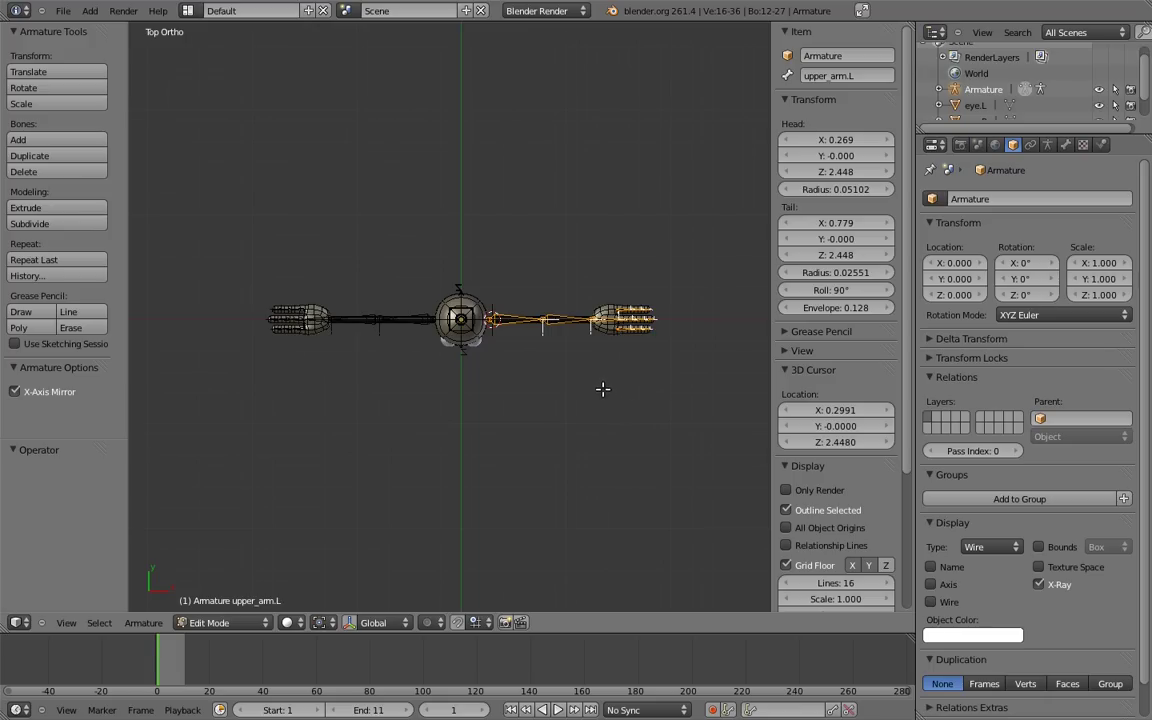
key("KP_1")
scroll(563, 287, "up", 4)
Snap the 3D cursor to the left eyeball.
scroll(510, 320, "up", 2)
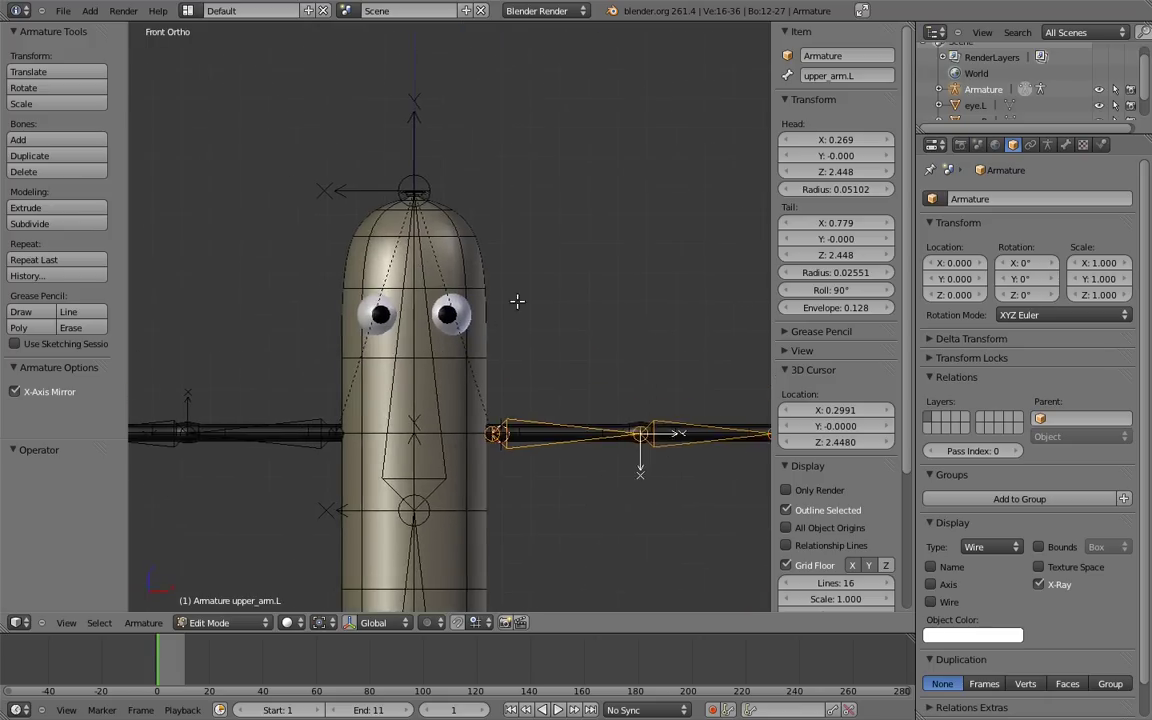
scroll(545, 330, "up", 4)
key("Tab")
right_click(544, 294)
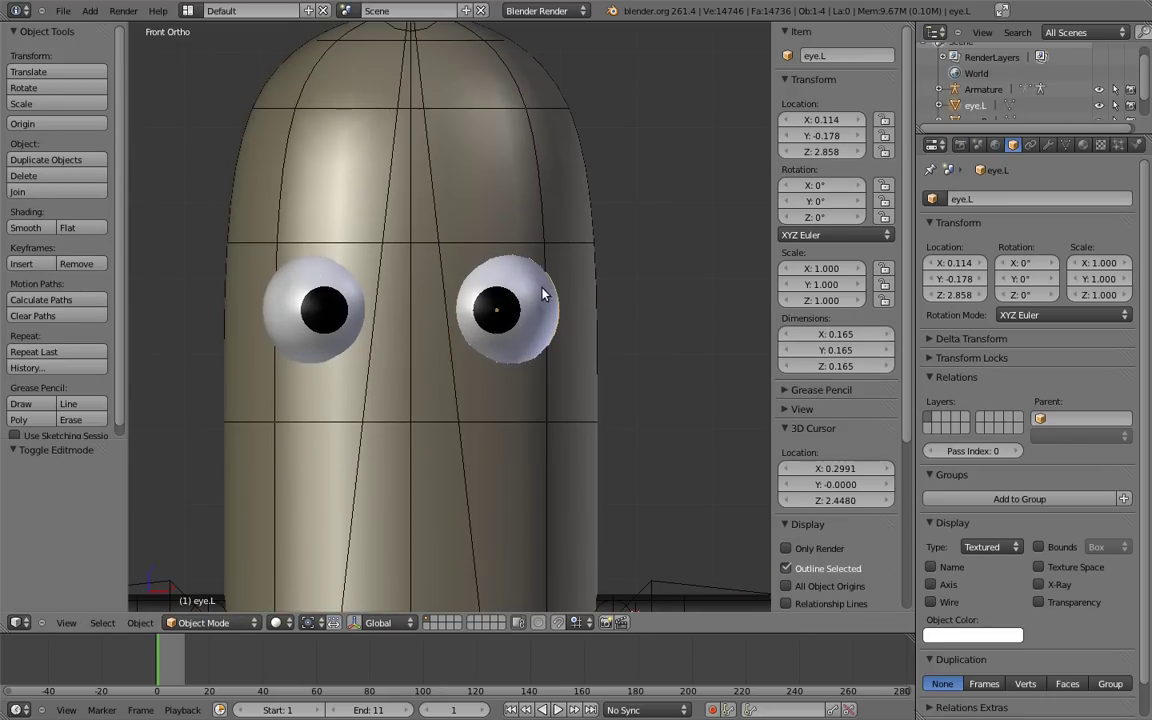
key("shift+s")
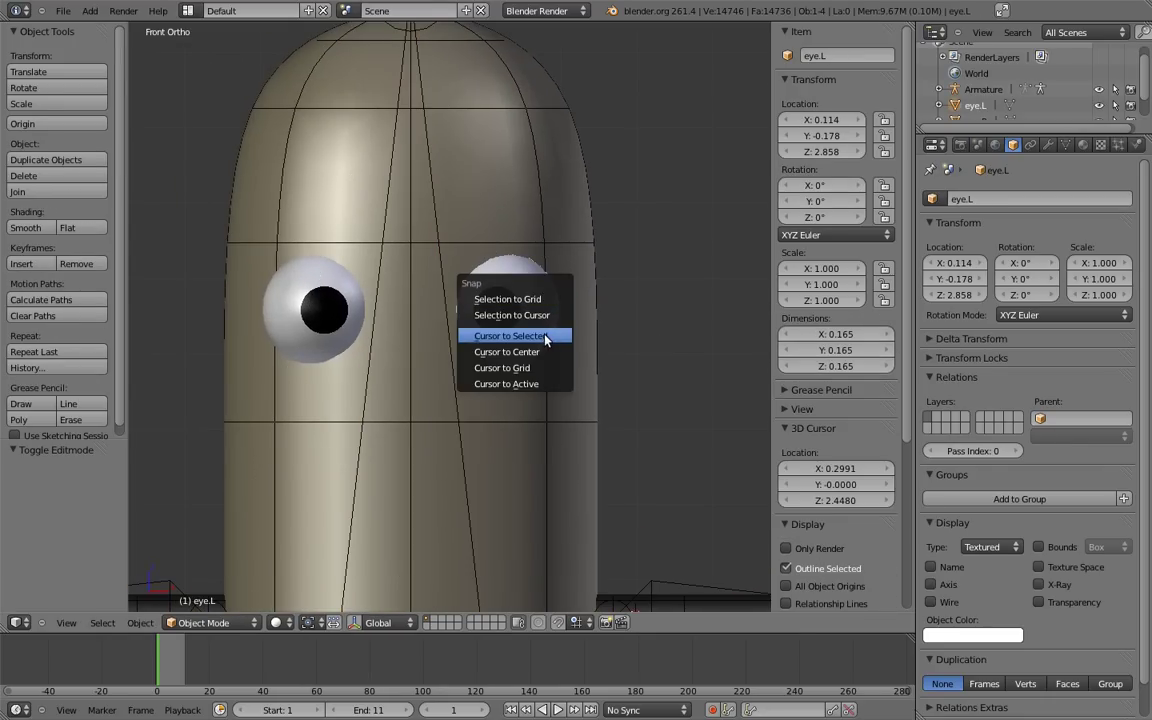
left_click(510, 336)
Add a new armature bone at the eye and shape it pointing forward, short inside the eyeball.
right_click(440, 298)
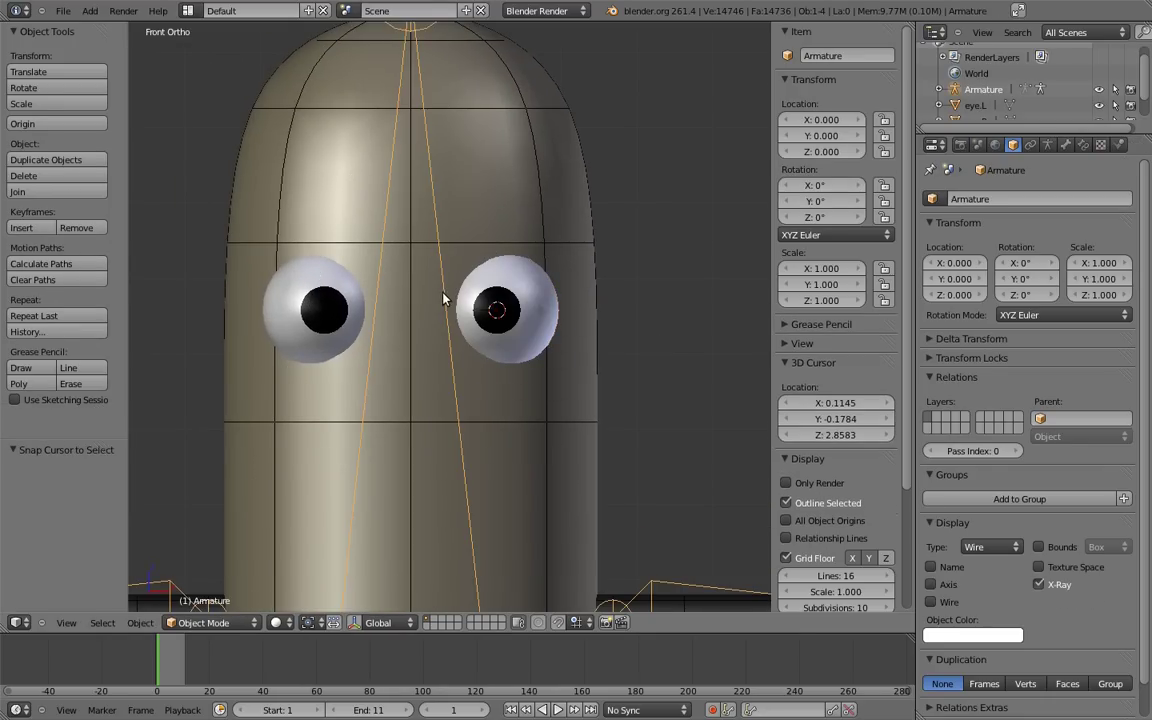
key("Tab")
key("shift+a")
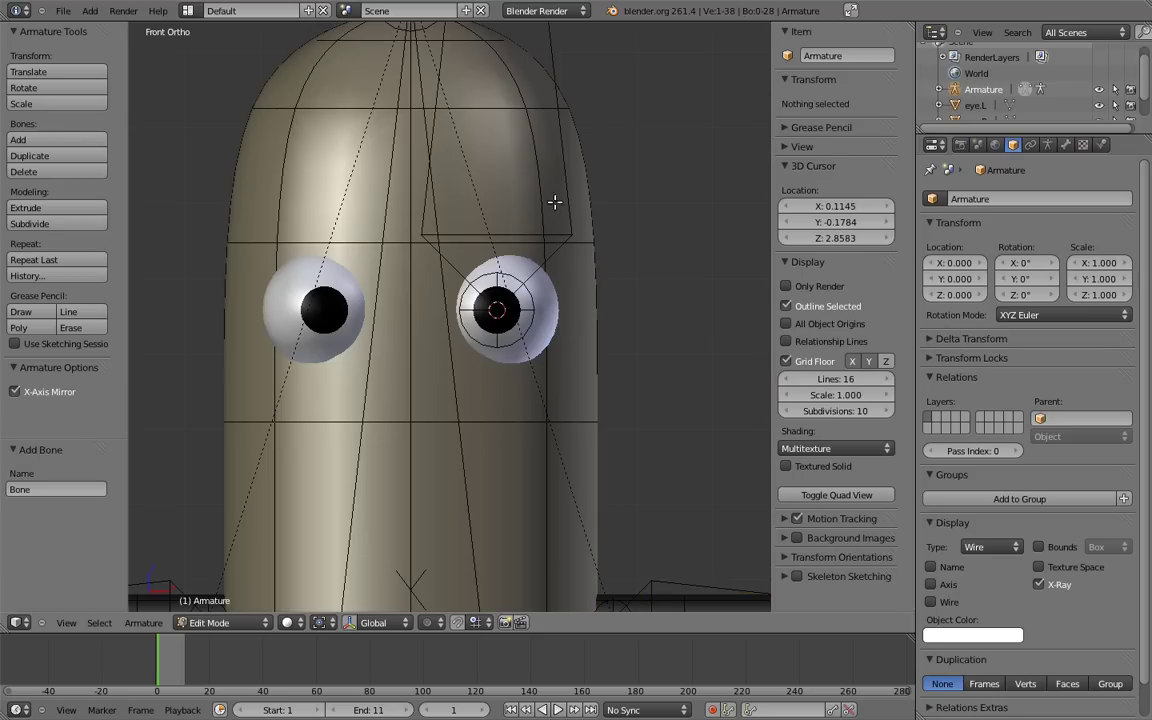
scroll(584, 126, "down", 6)
key("KP_3")
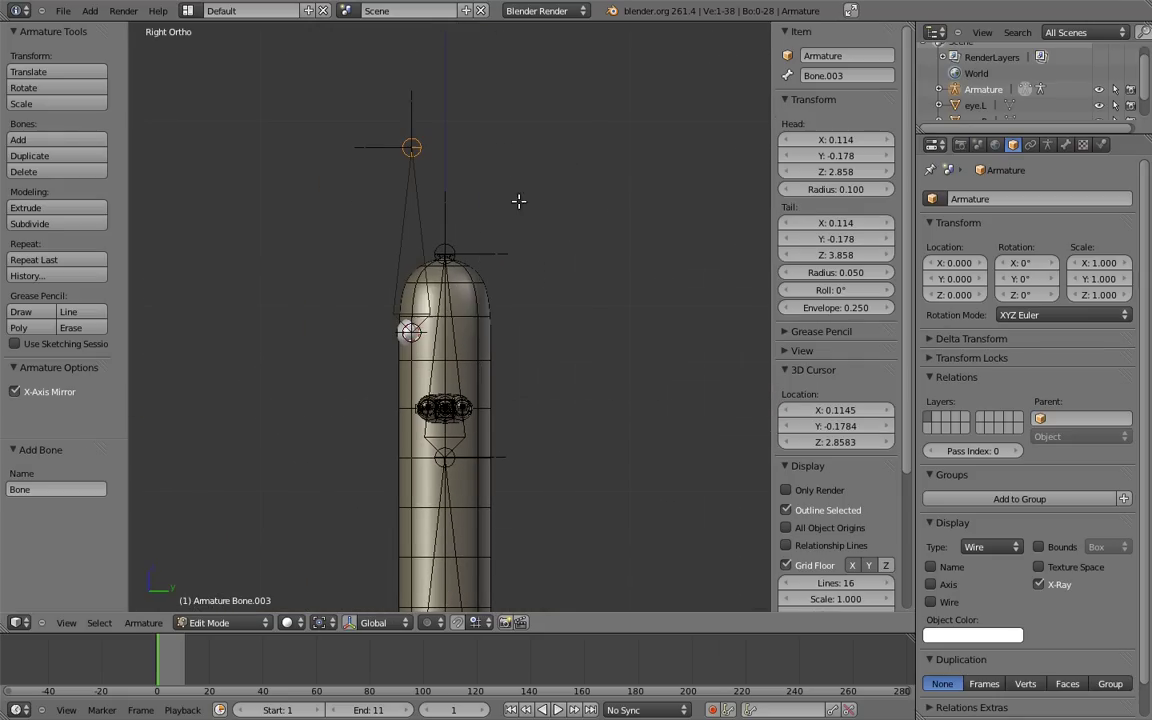
key("g")
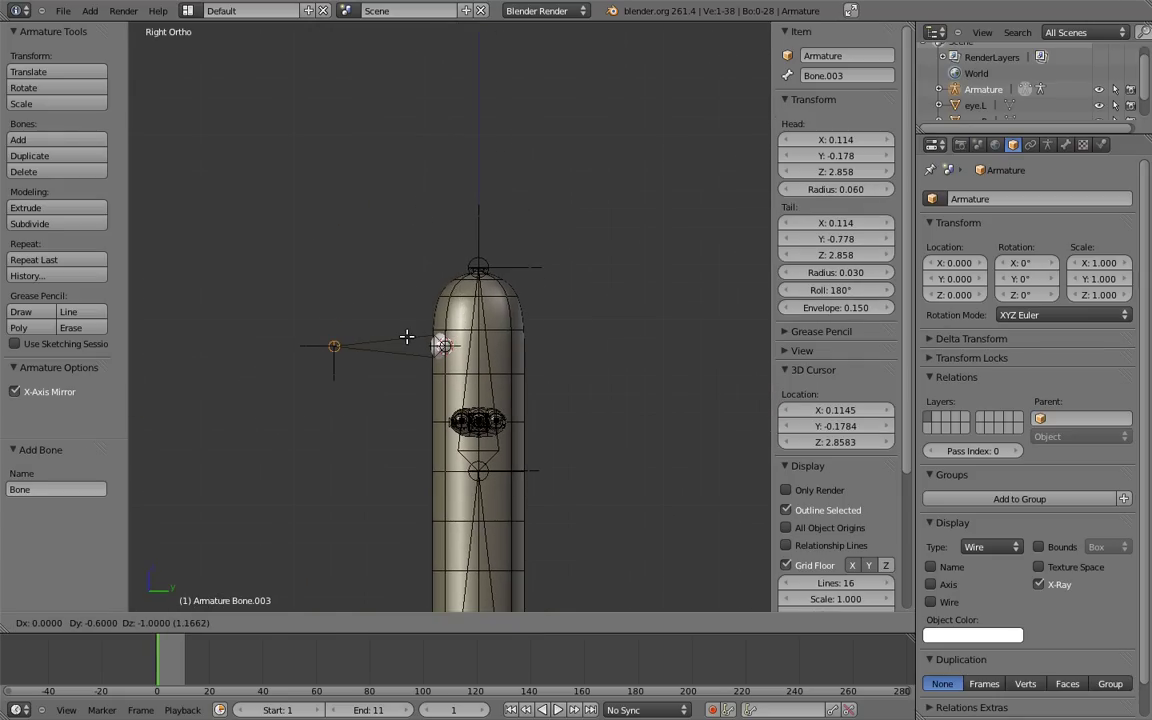
left_click(405, 303)
scroll(470, 400, "up", 3)
scroll(448, 355, "up", 3)
scroll(448, 355, "up", 1)
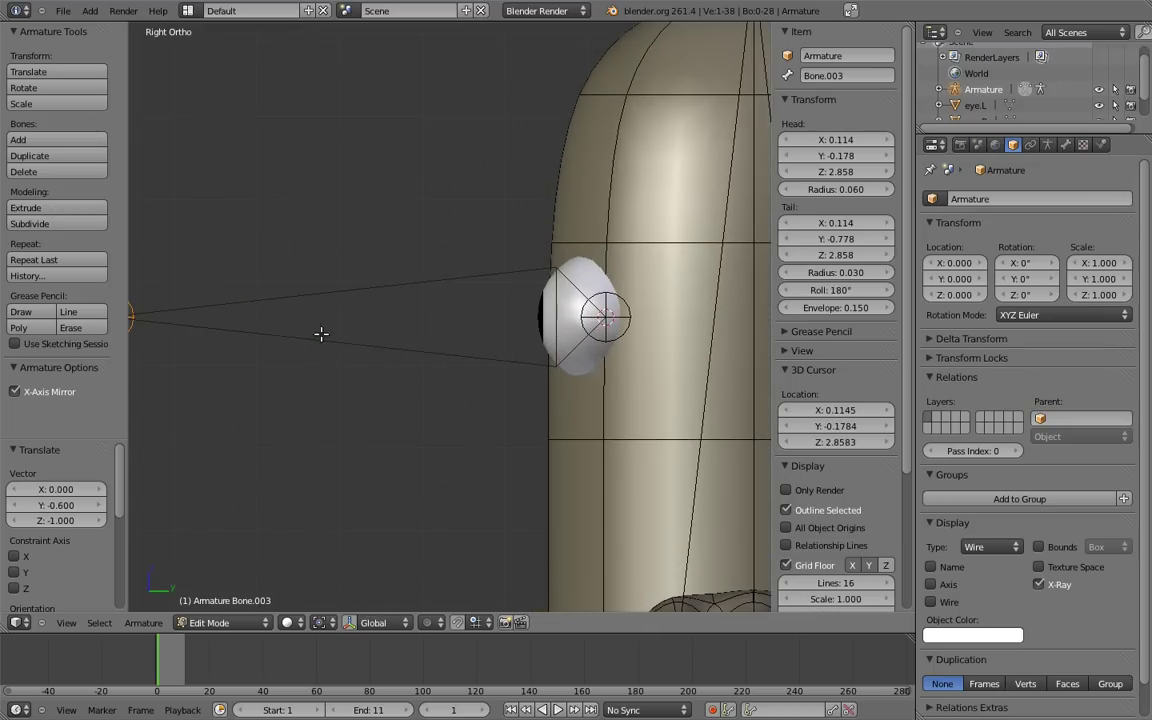
key("g")
key("y")
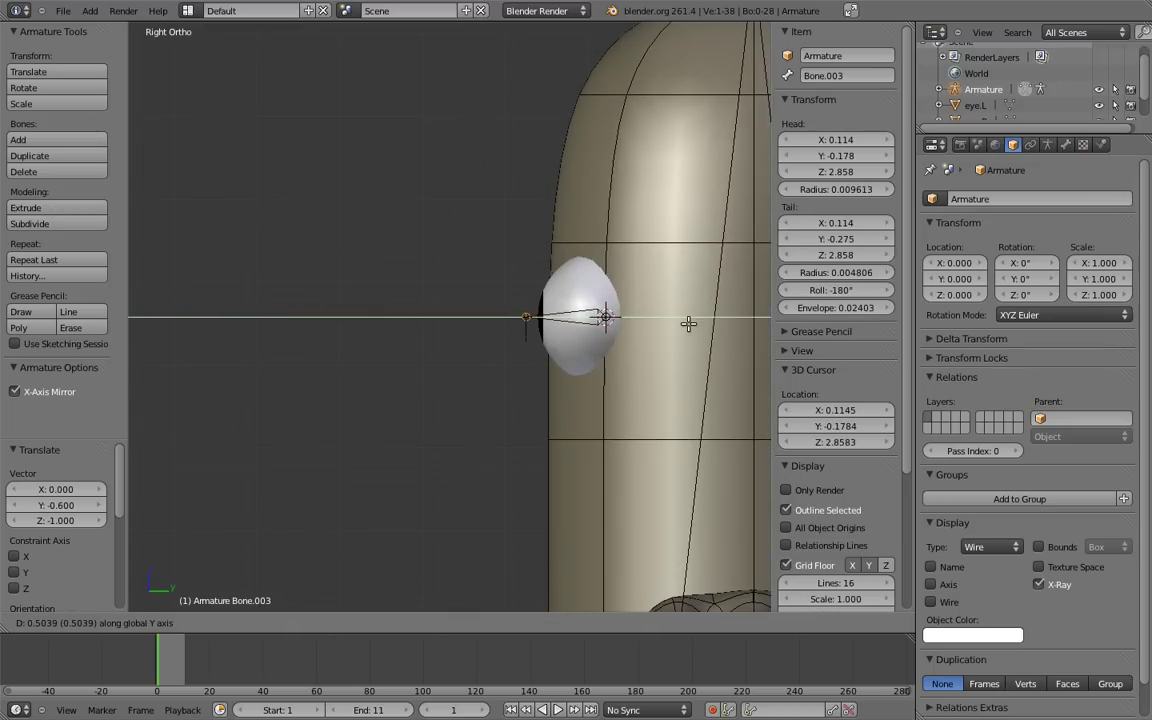
left_click(655, 325)
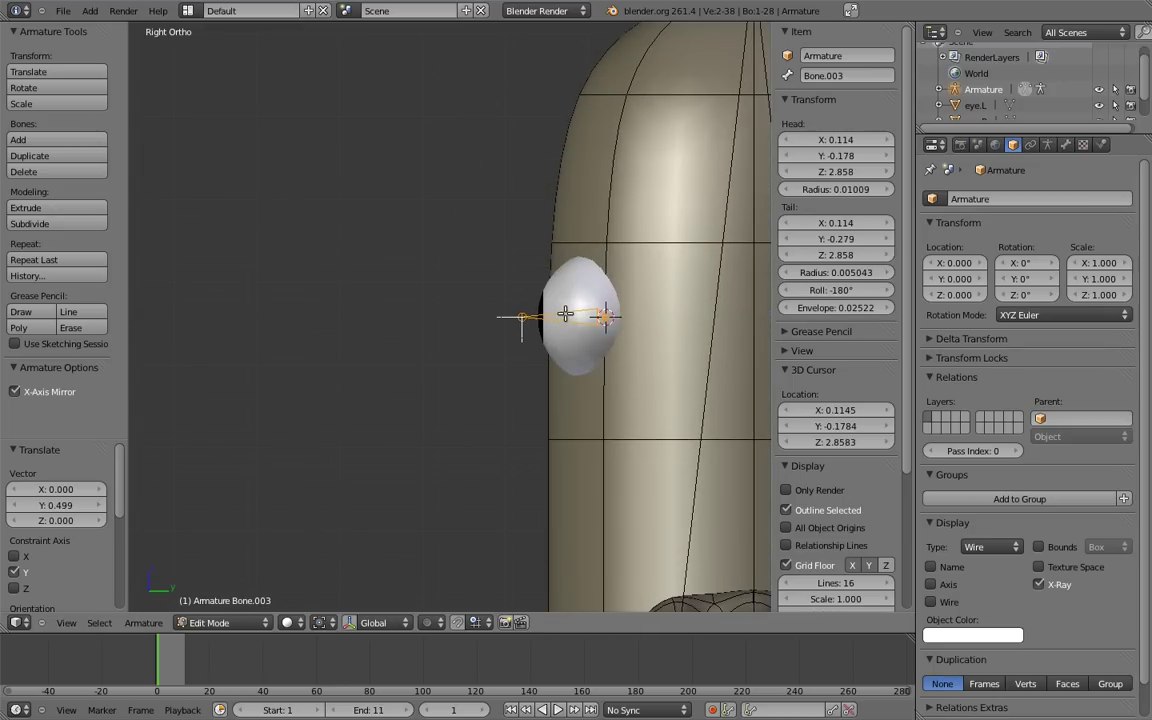
Duplicate the eye bone along X into the other eye.
key("KP_1")
scroll(656, 338, "down", 1)
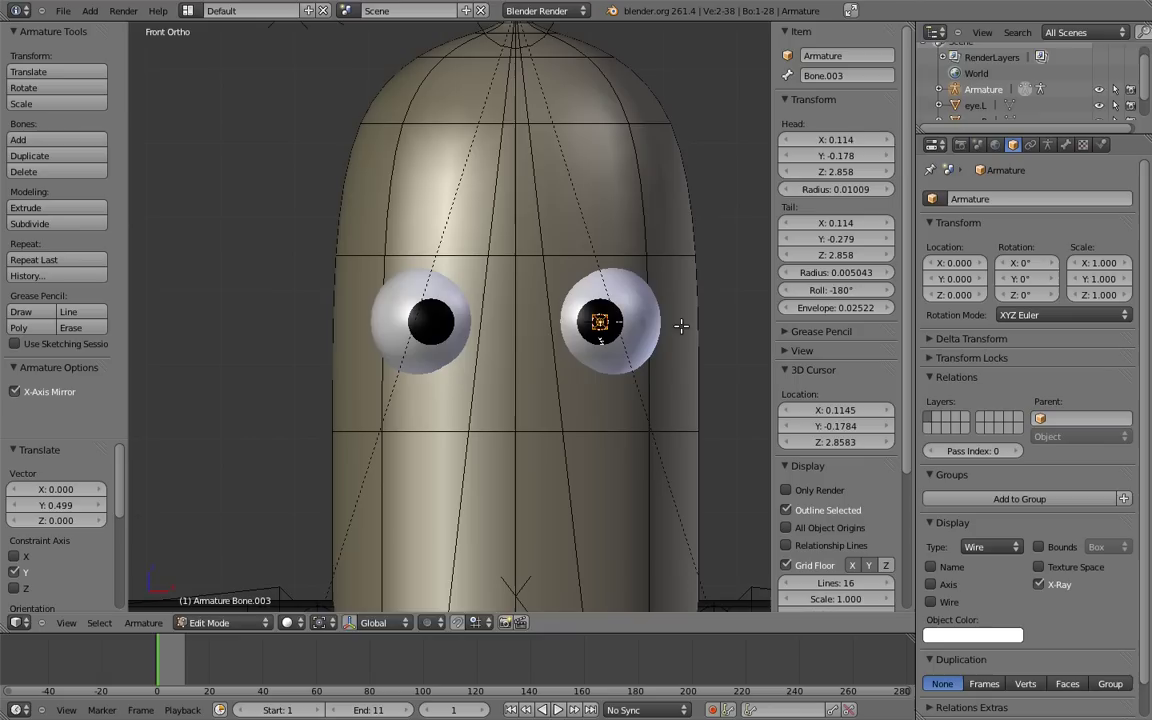
key("shift+d")
key("x")
left_click(612, 321)
Rename the two eye bones eye.L and eye.R.
right_click(604, 320)
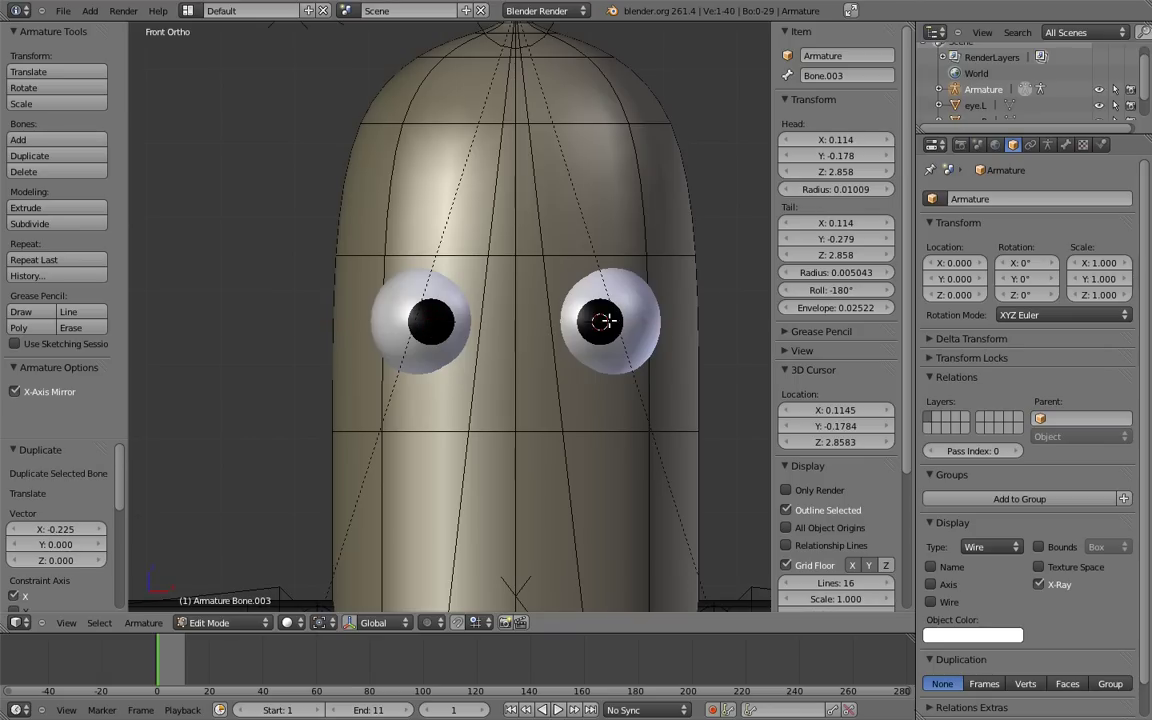
middle_click_drag(612, 321, 625, 380)
left_click(836, 75)
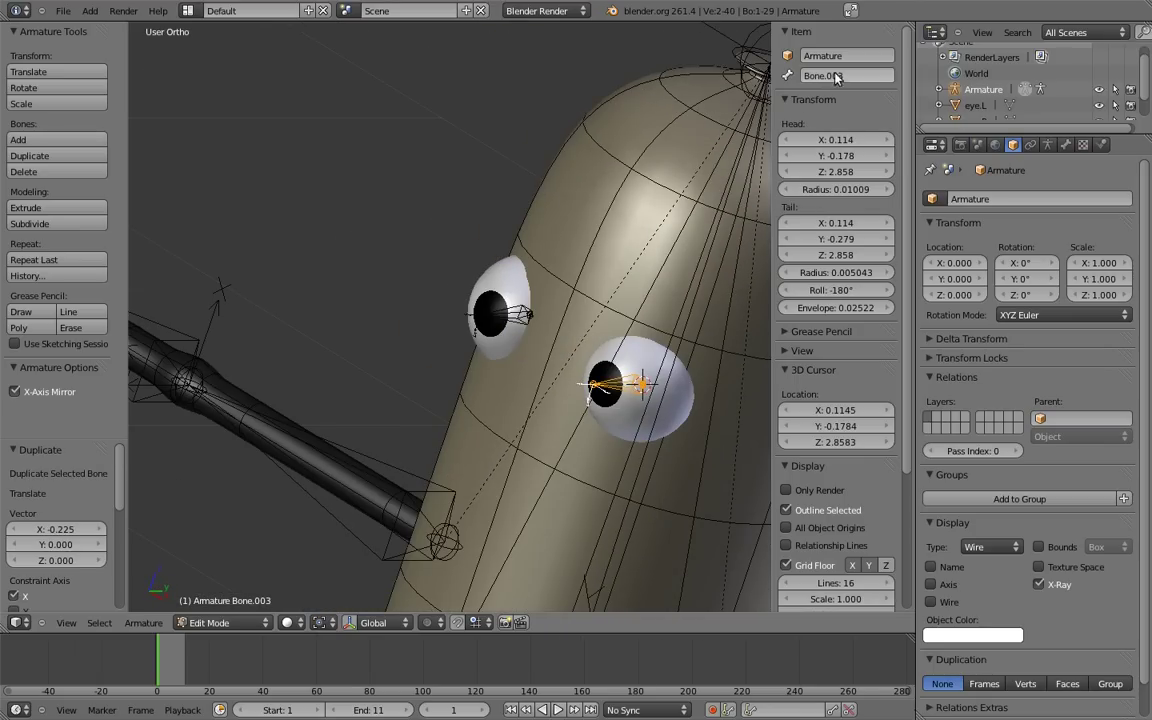
key("BackSpace")
key("Return")
right_click(466, 282)
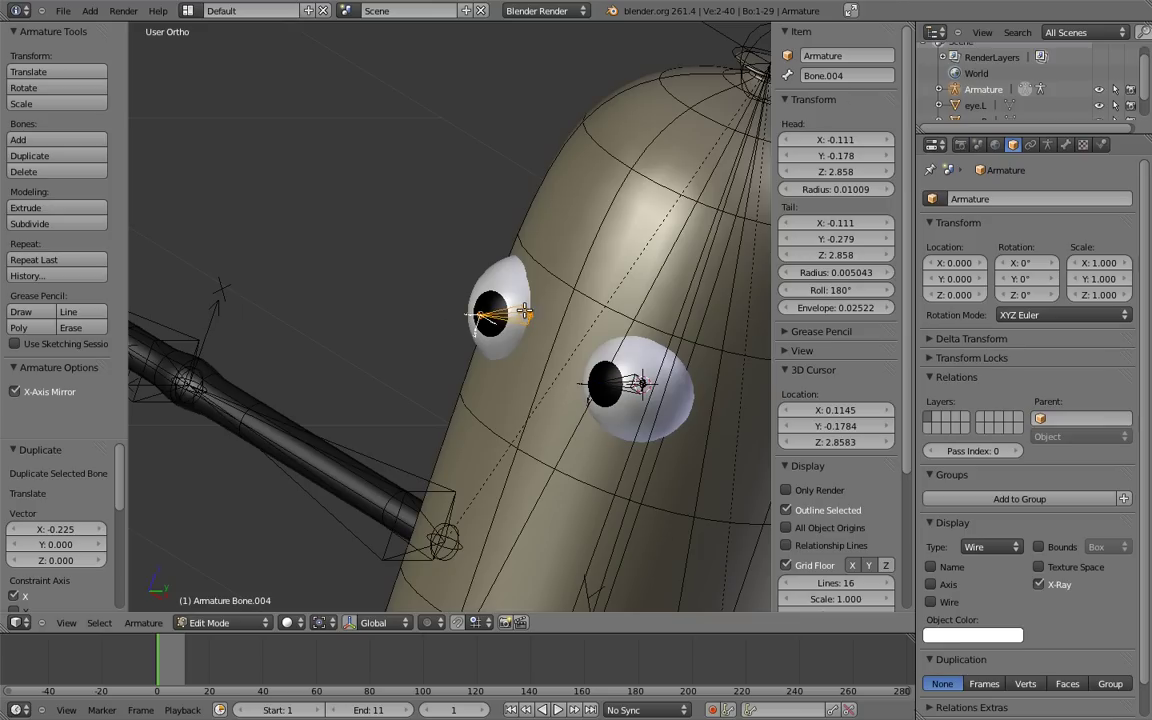
left_click(848, 78)
key("BackSpace")
type("eye.R")
key("Return")
Parent eye.L to the head bone Bone.002 with Keep Offset.
middle_click_drag(520, 282, 560, 290)
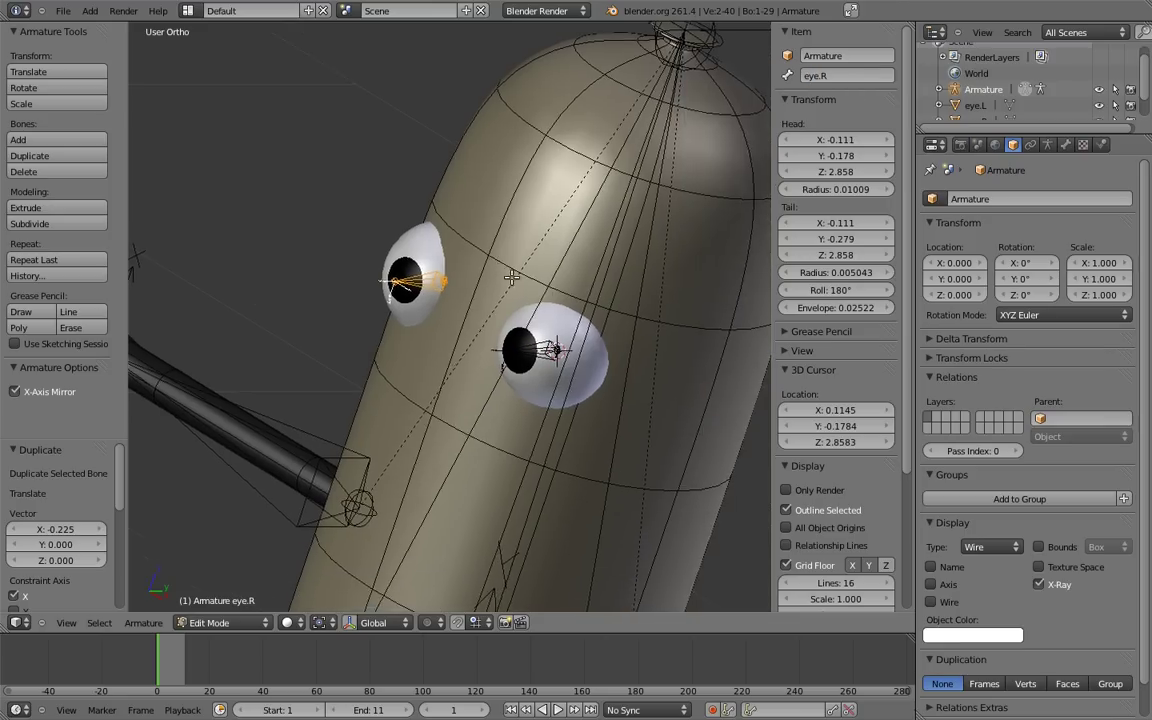
right_click(540, 355)
right_click(636, 260, "shift")
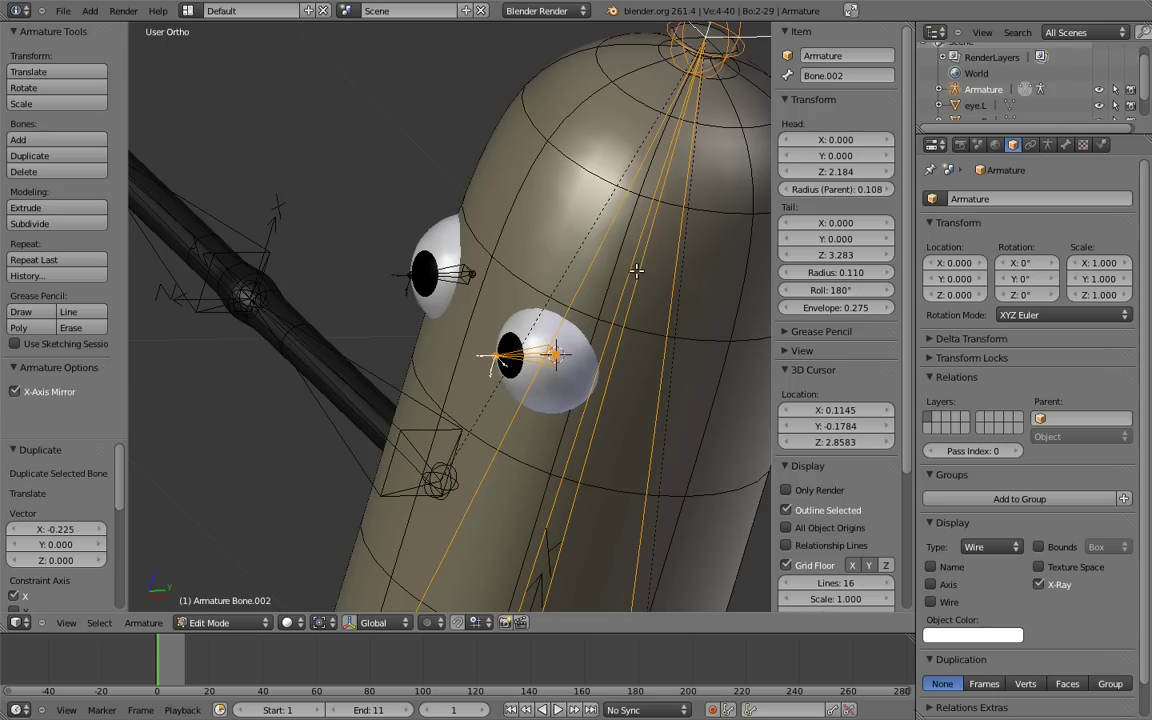
key("ctrl+p")
left_click(634, 272)
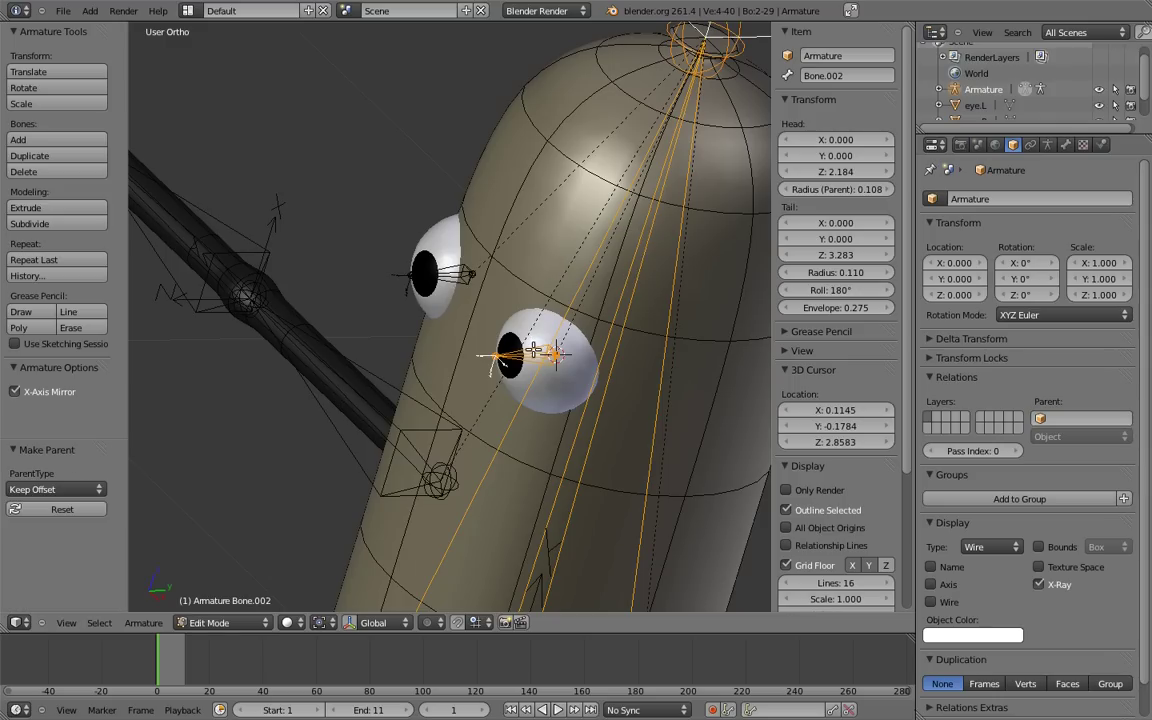
right_click(536, 357)
middle_click_drag(536, 357, 577, 371)
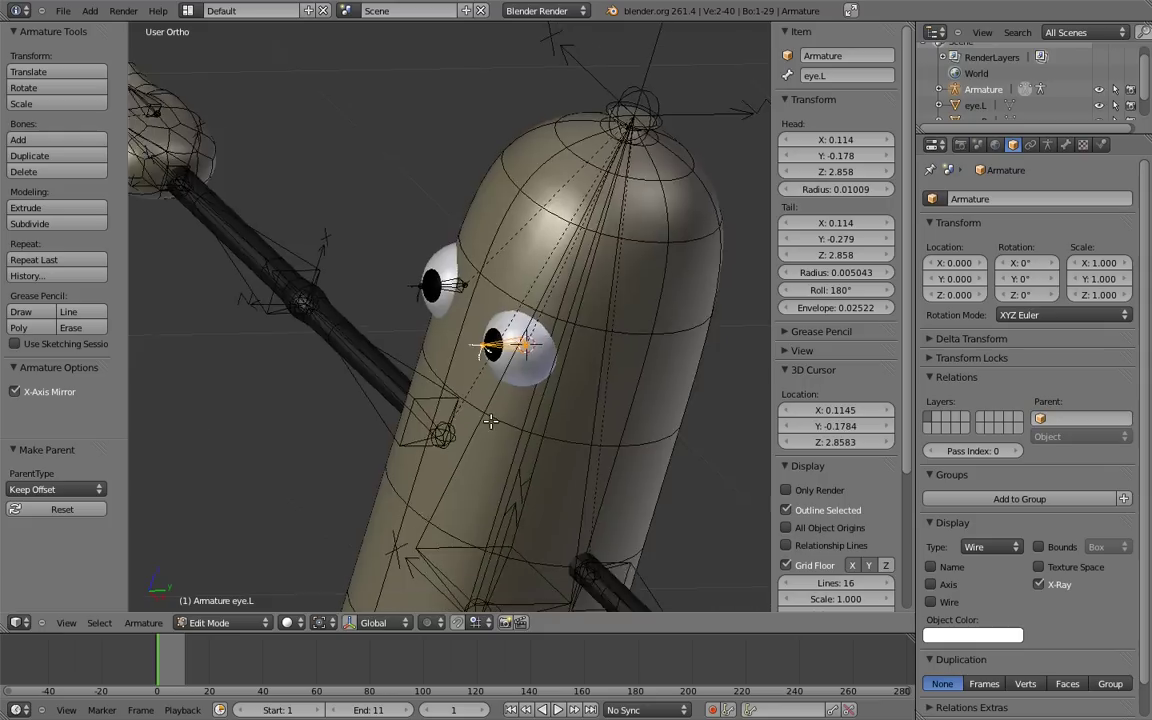
key("KP_1")
scroll(566, 386, "down", 3)
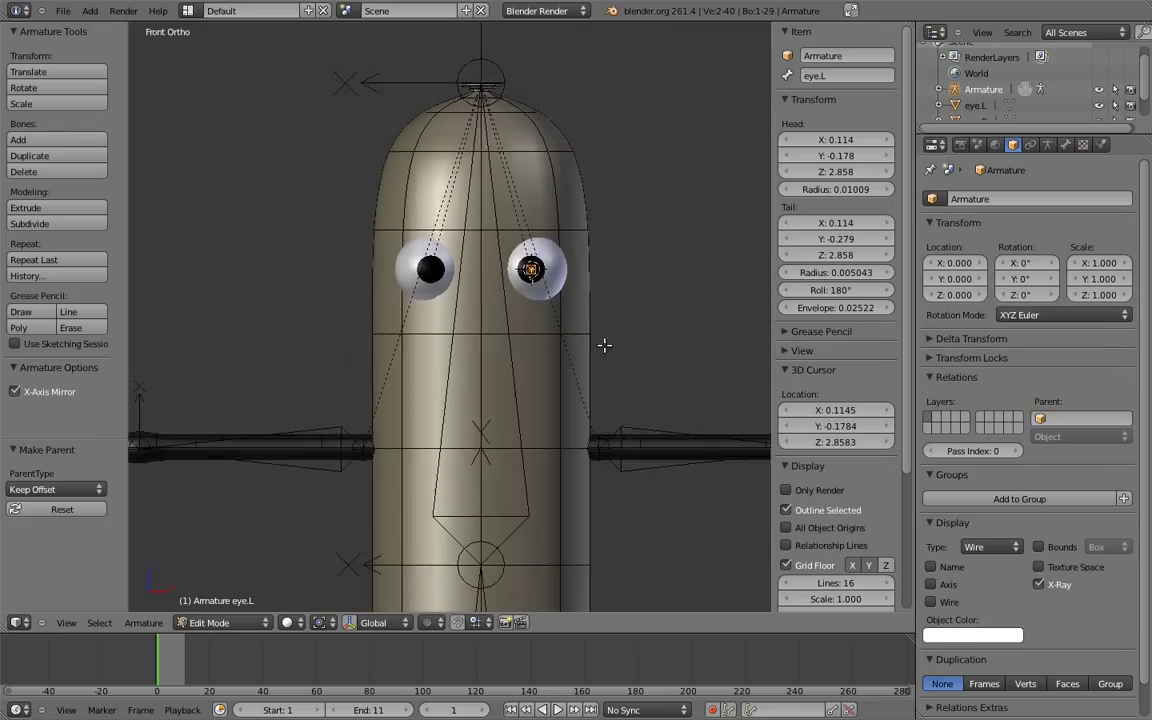
scroll(607, 345, "down", 2)
scroll(627, 401, "down", 2)
scroll(625, 319, "down", 1)
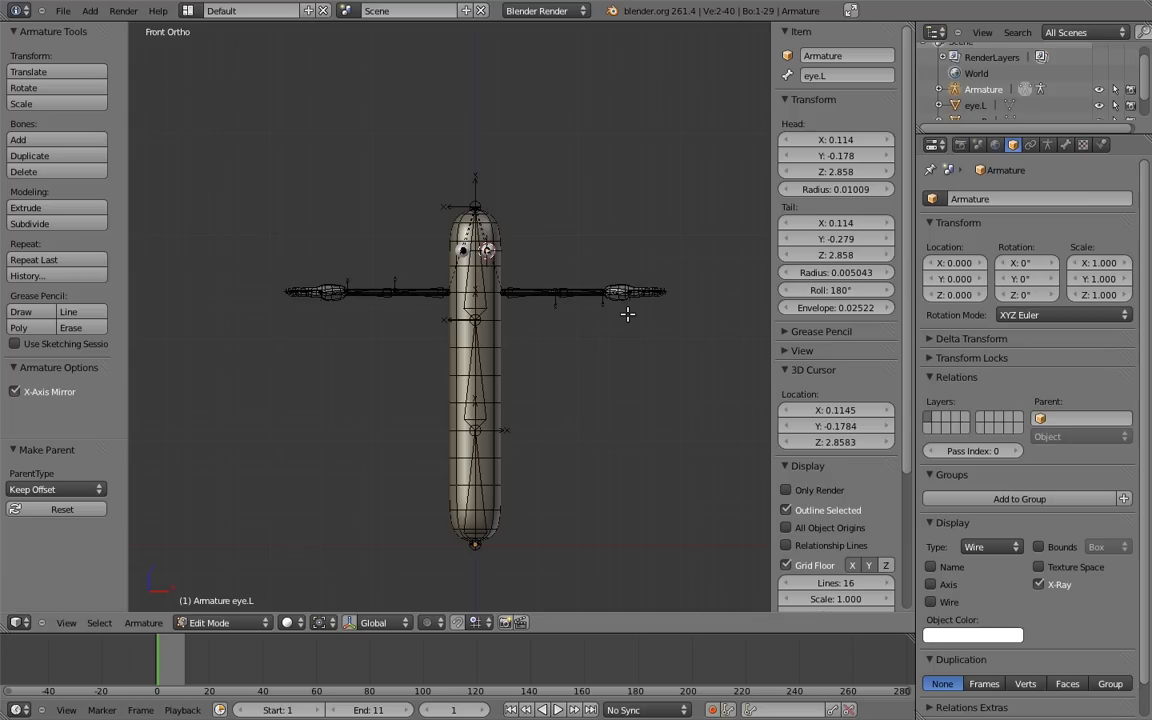
In Object Mode, select the hotdog mesh then the armature and bring up the Ctrl+P parent menu.
key("Tab")
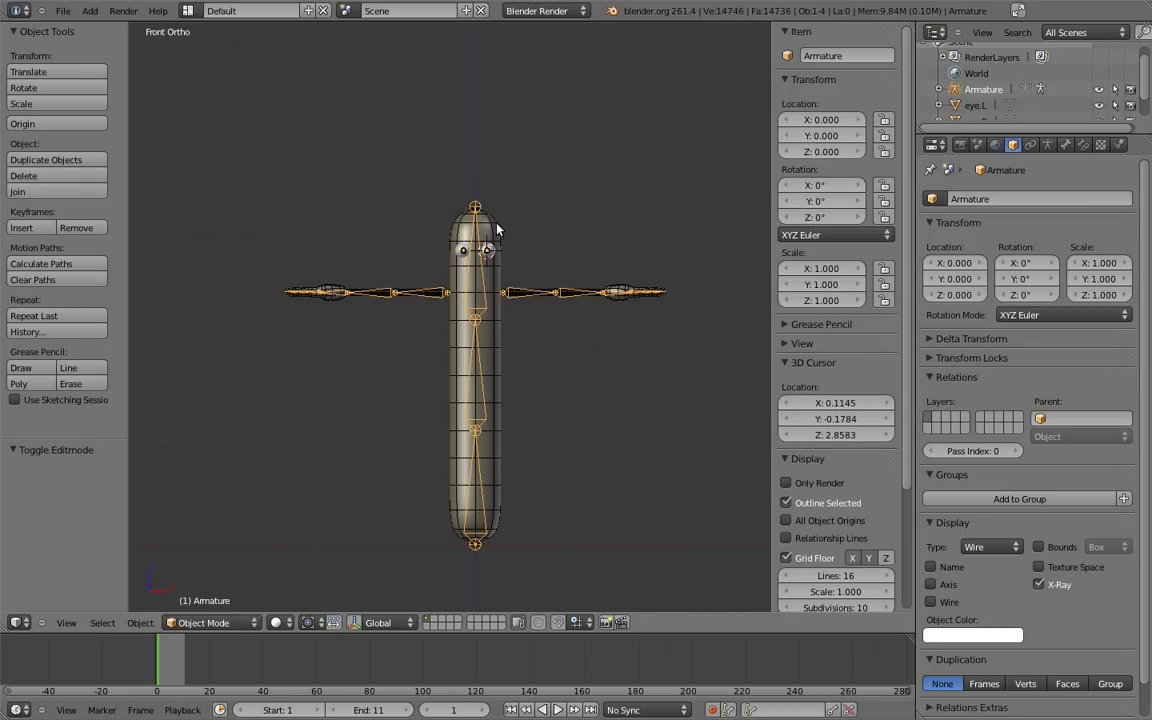
right_click(485, 228, "shift")
right_click(477, 228, "shift")
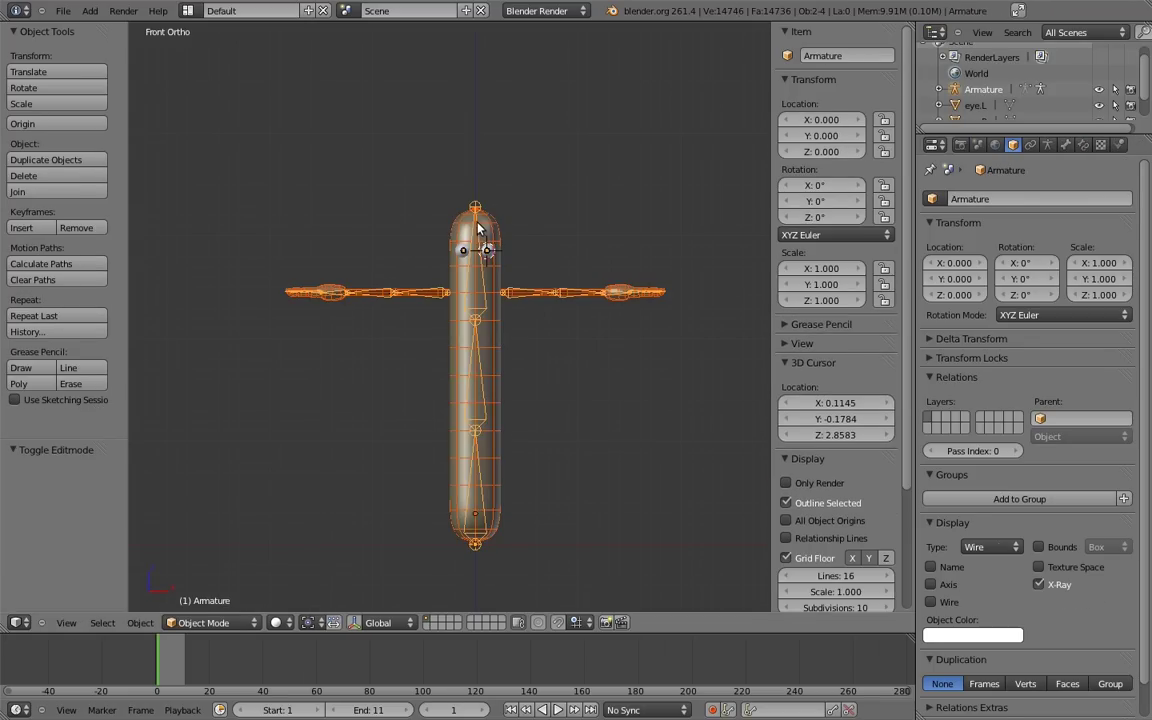
key("ctrl+p")
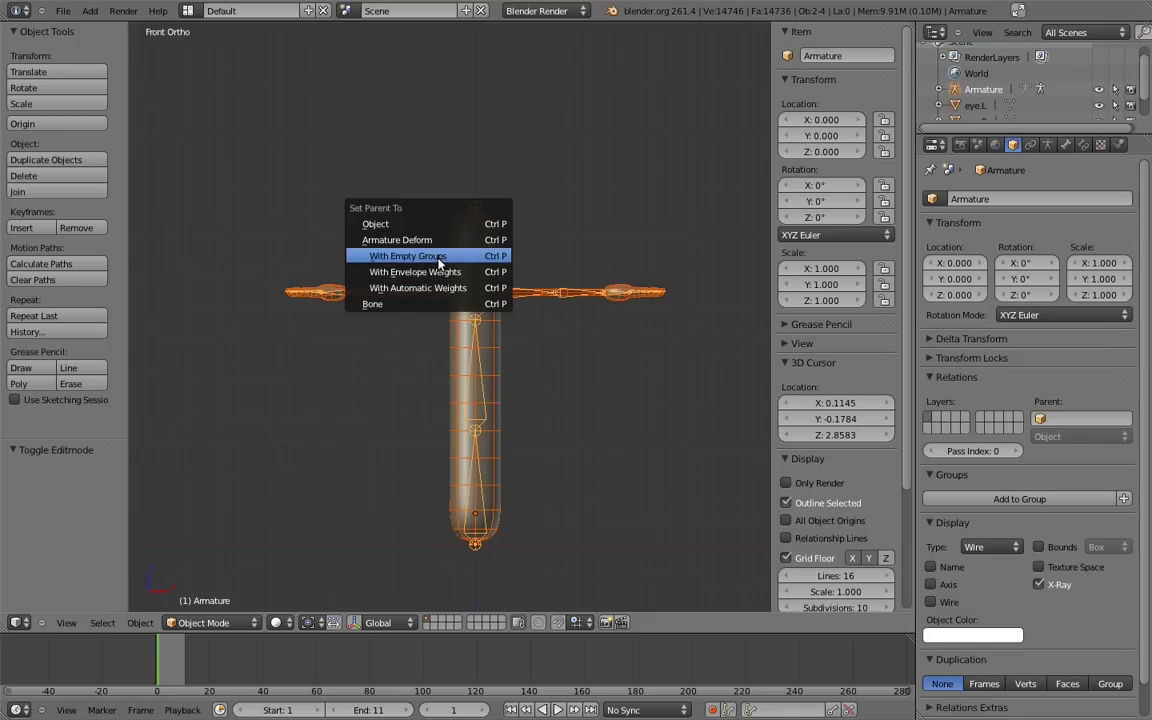
Parent the mesh via Armature Deform > With Empty Groups and show the mesh's modifier stack.
left_click(437, 258)
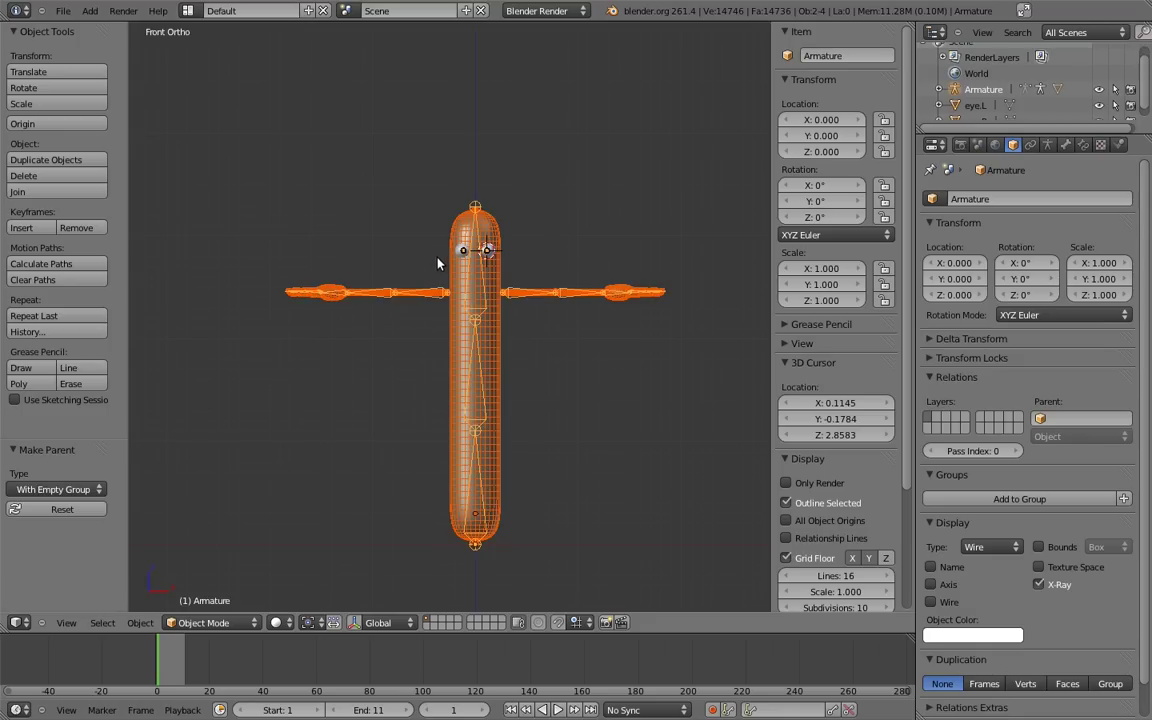
right_click(505, 218)
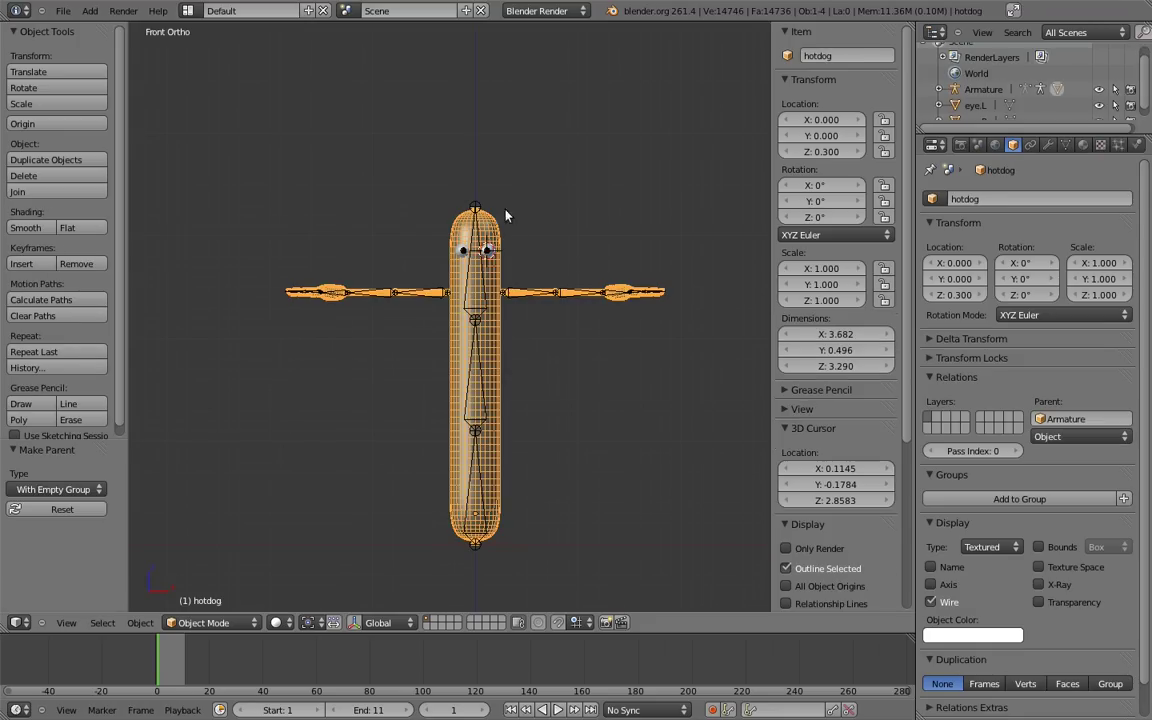
left_click(1048, 146)
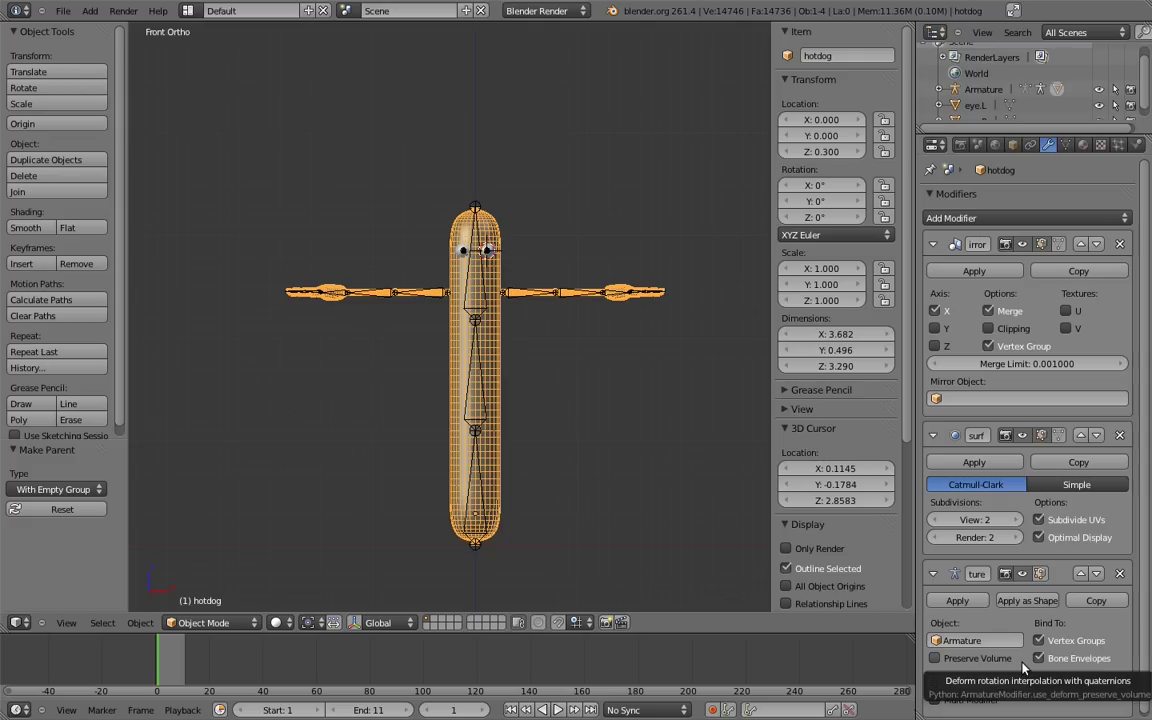
Move the Armature modifier above Subdivision Surface, disable Bone Envelopes and enable Preserve Volume.
left_click(1081, 573)
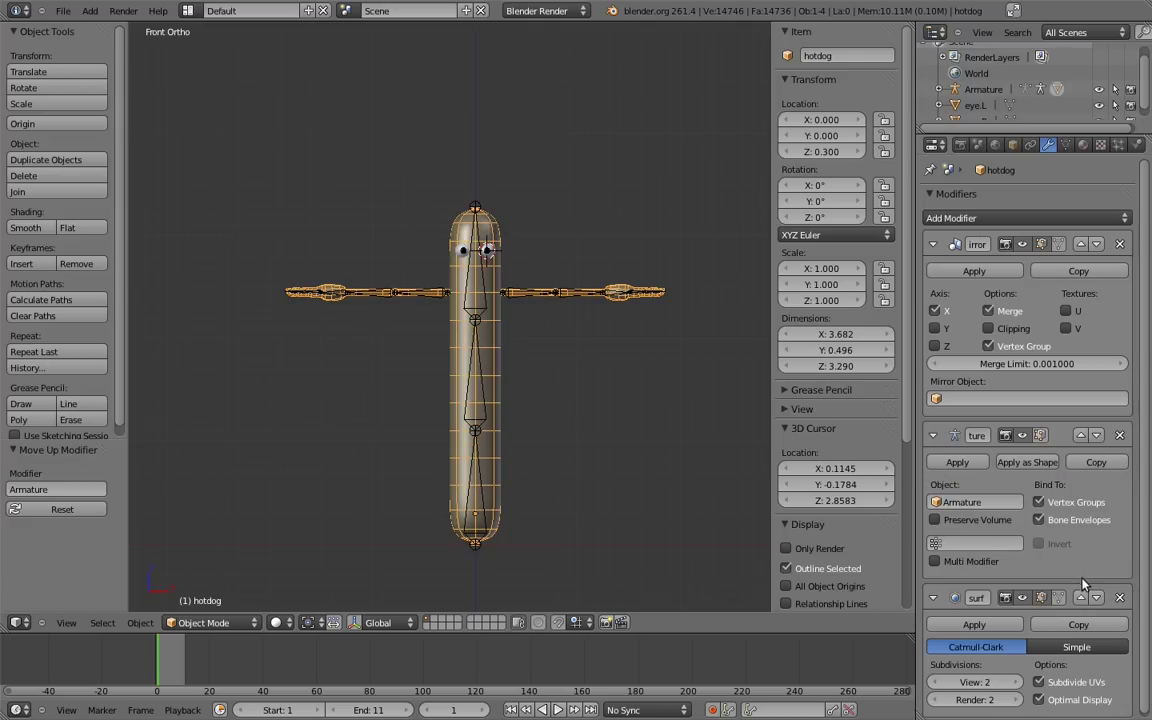
left_click(1040, 520)
left_click(937, 521)
key("Tab")
key("Tab")
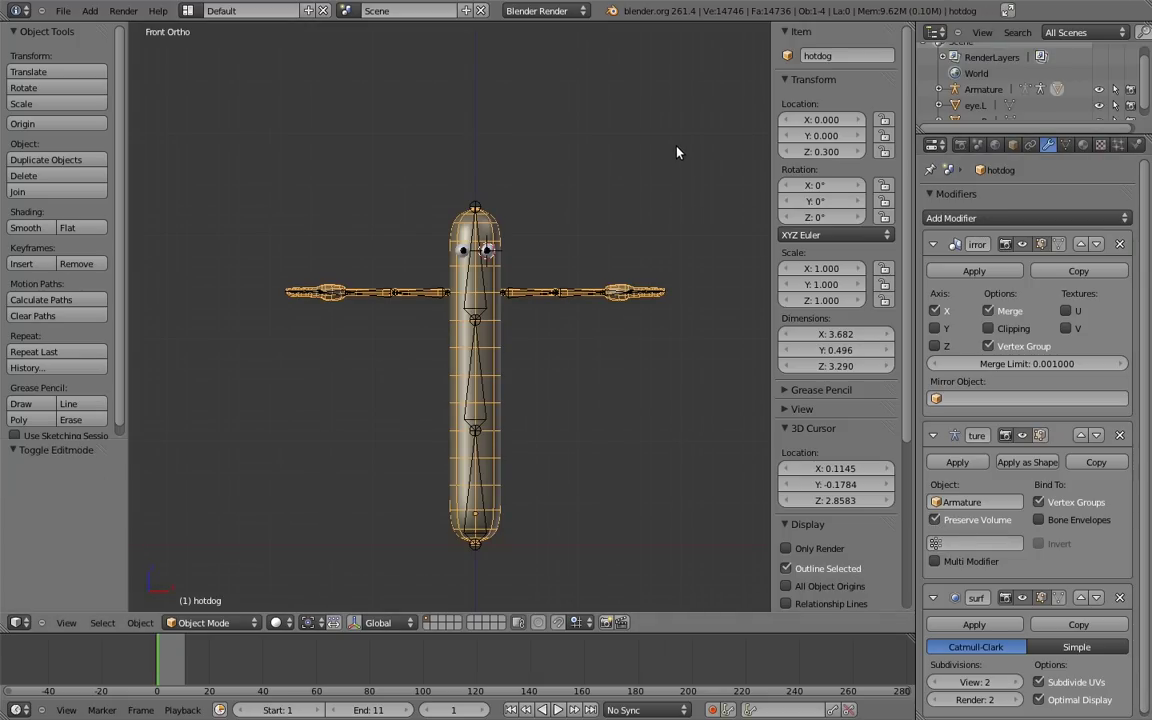
left_click(1066, 146)
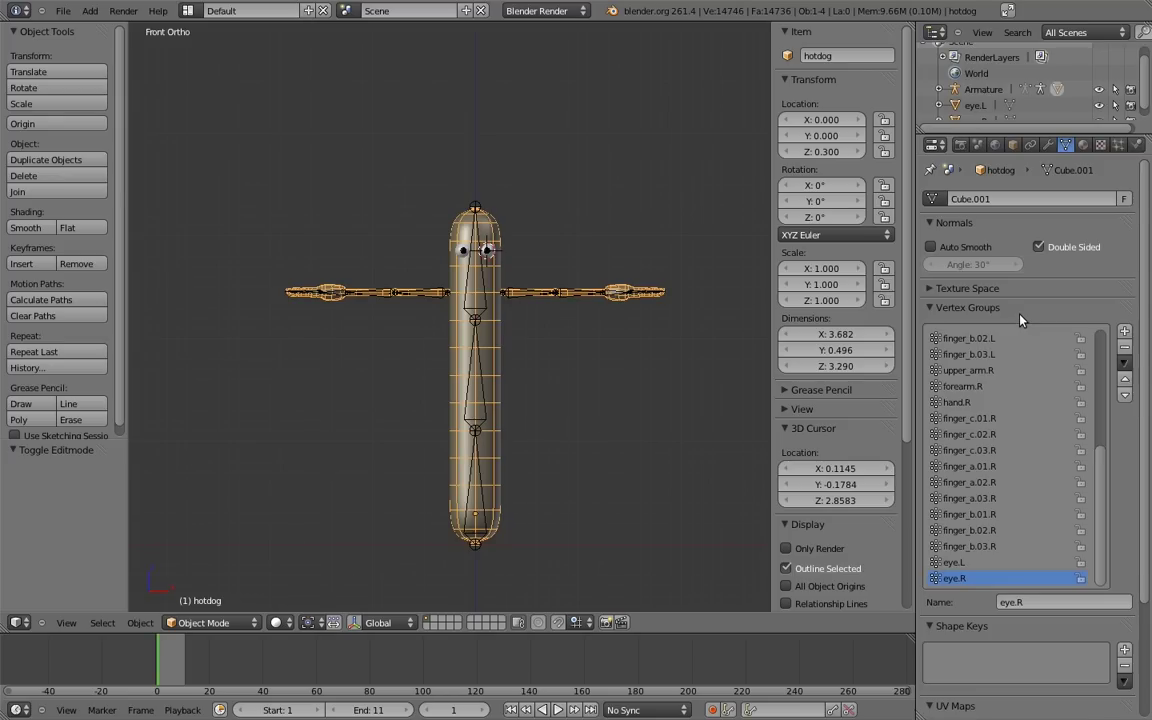
Select the armature and switch it into Pose Mode.
right_click(479, 368)
key("ctrl+Tab")
Rotate the body.02 bone by about -51°.
right_click(452, 314)
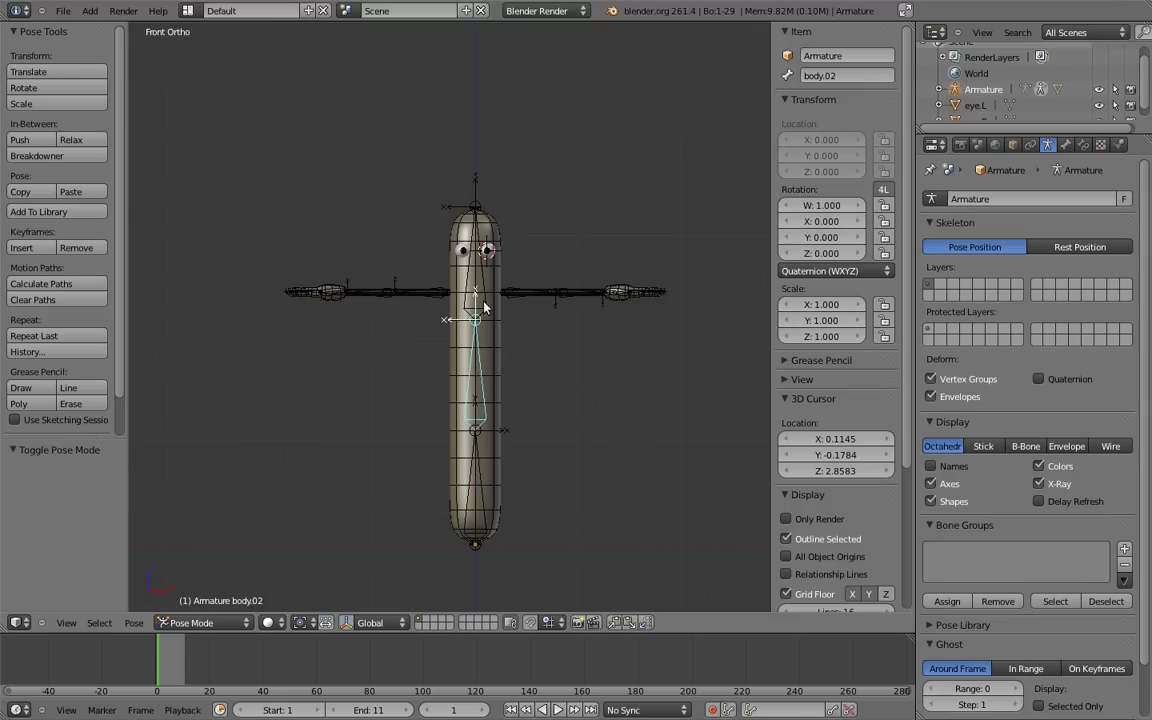
key("r")
left_click(388, 320)
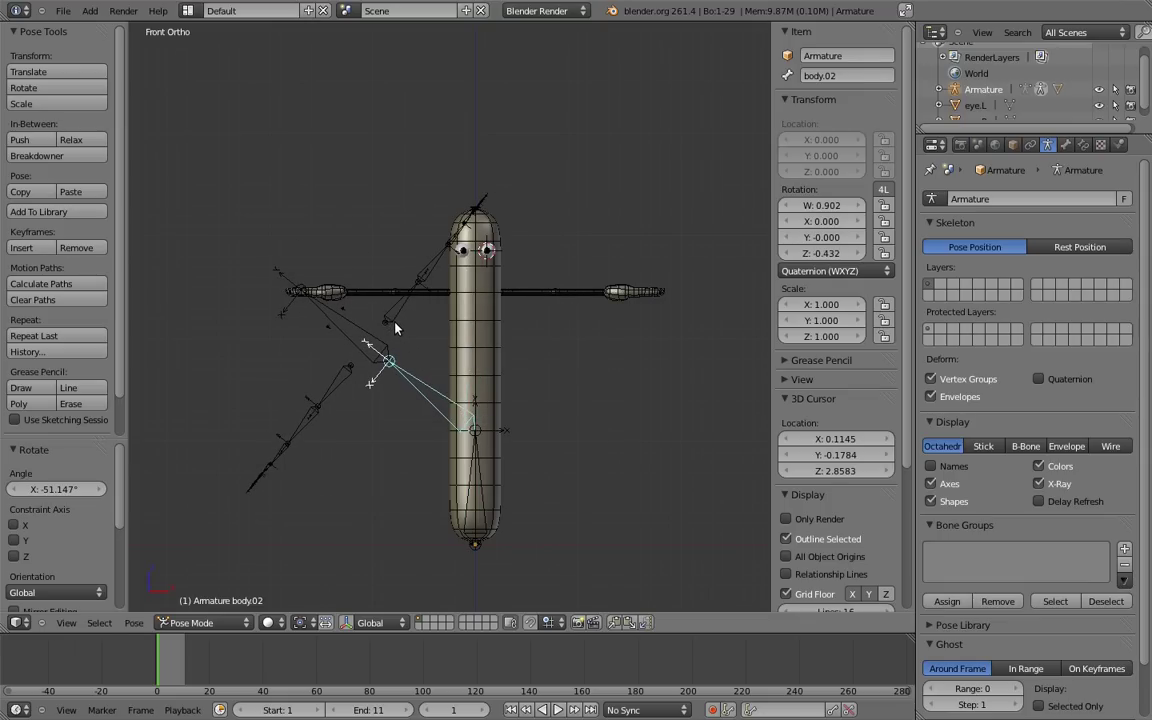
Assign the hotdog's middle edge loop to the body.02 vertex group.
right_click(499, 338)
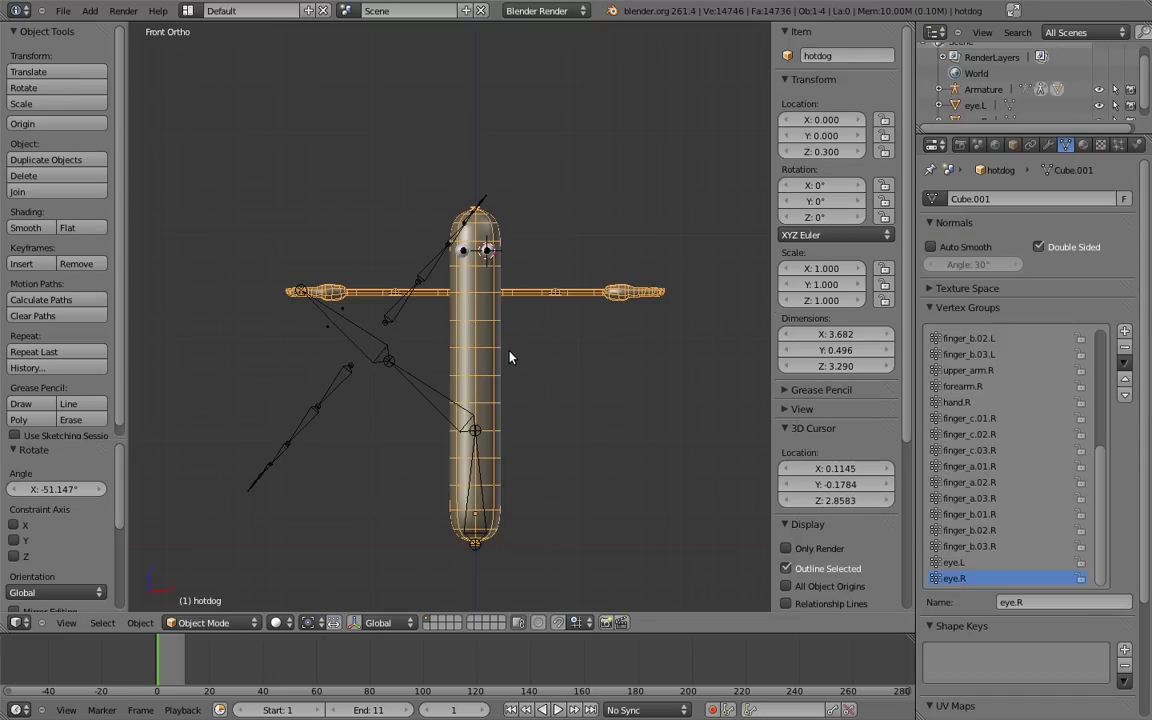
key("Tab")
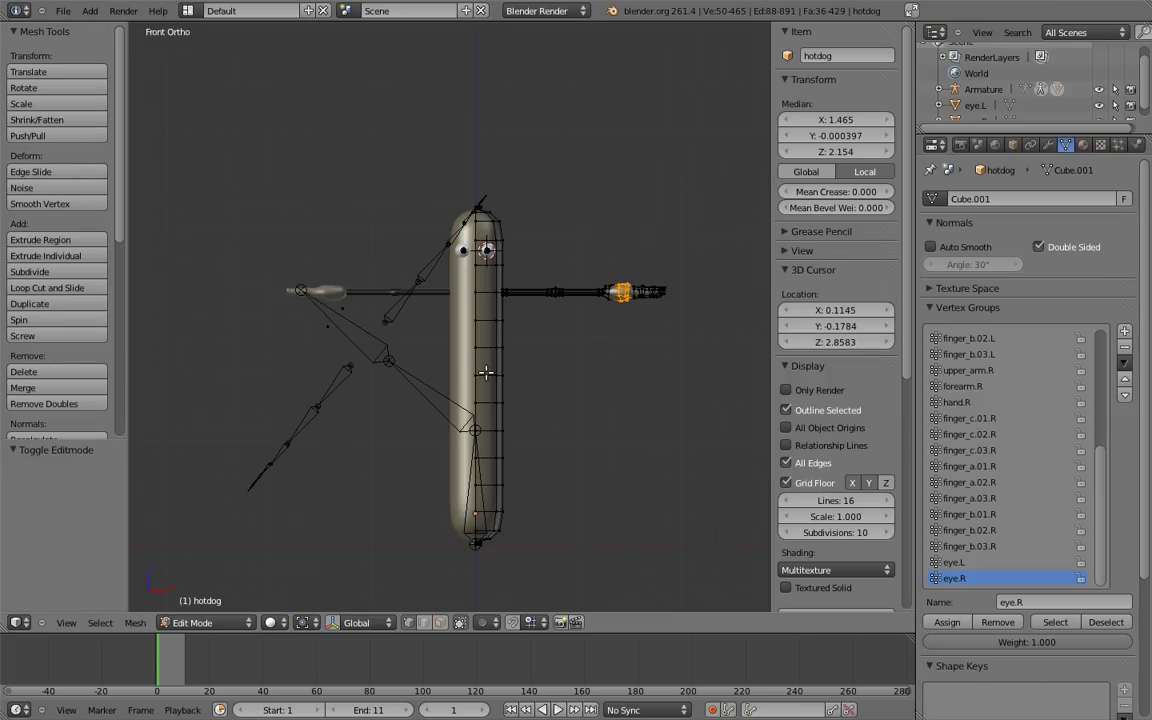
right_click(485, 373, "alt")
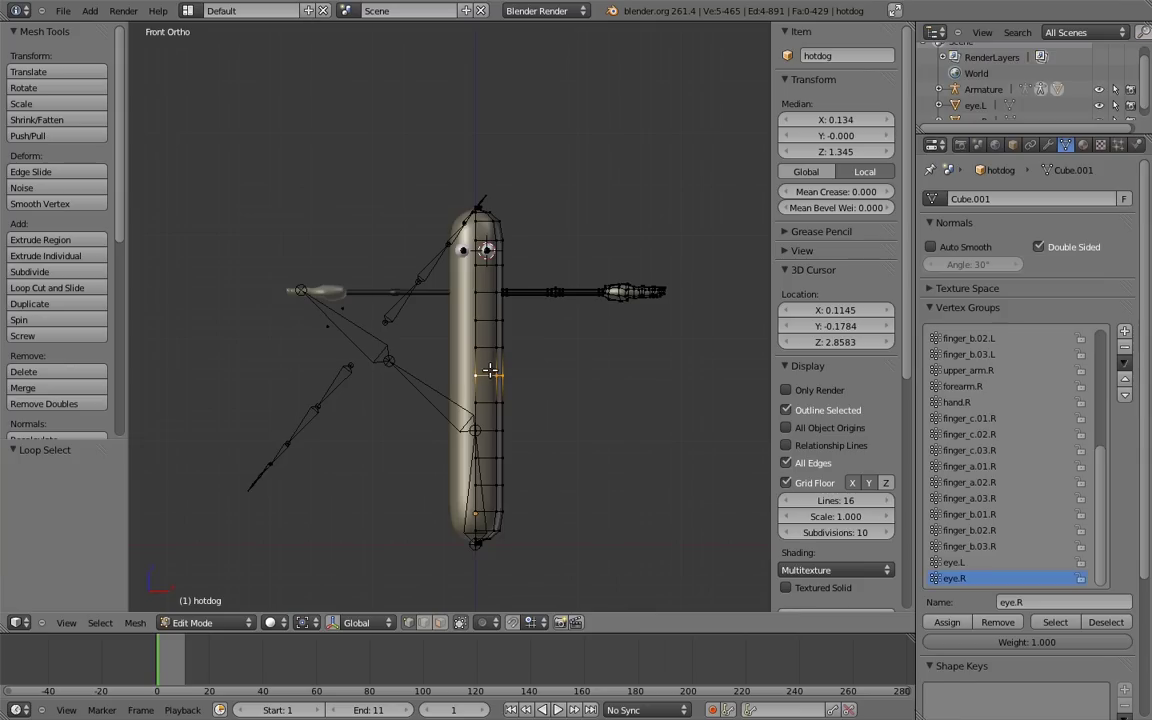
left_click_drag(1104, 480, 1068, 362)
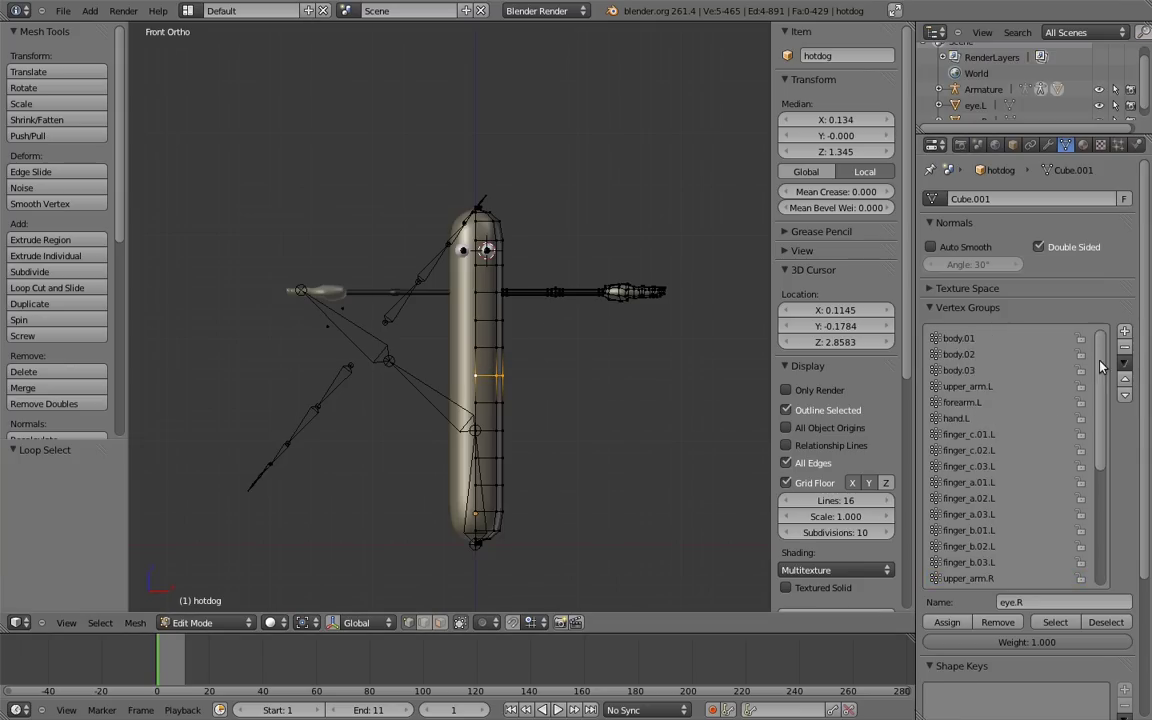
left_click(975, 358)
left_click(948, 623)
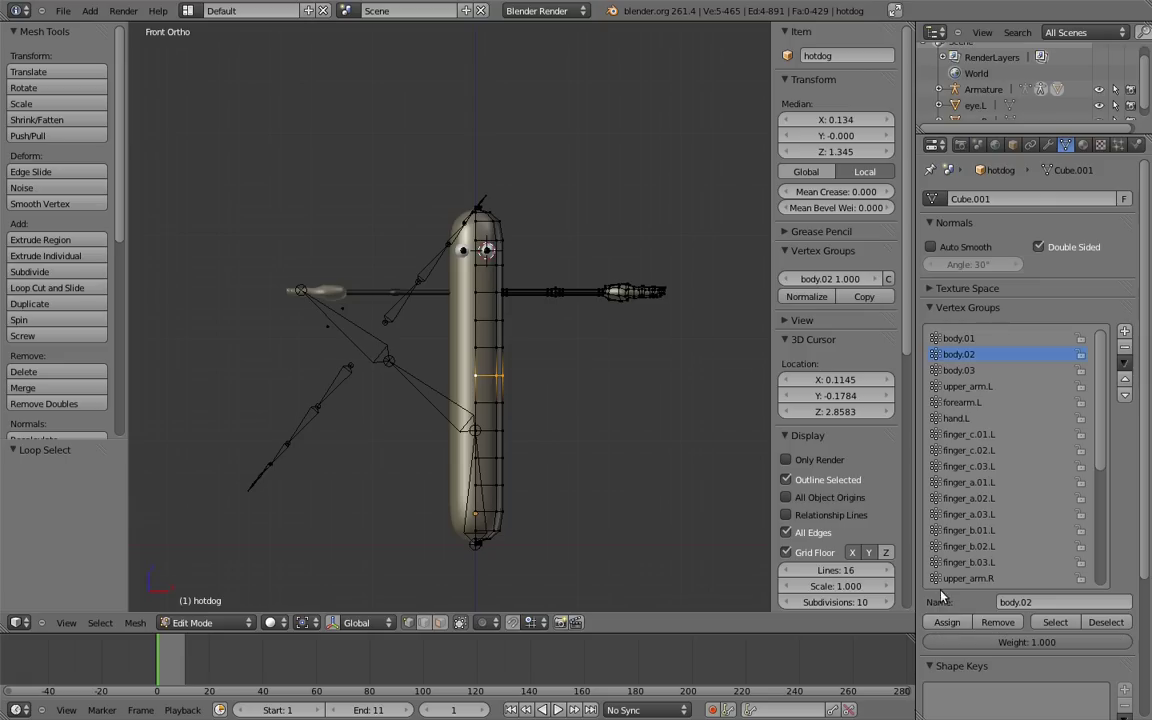
Rotate body.02 in Pose Mode to test the bend, then return to editing the mesh.
key("Tab")
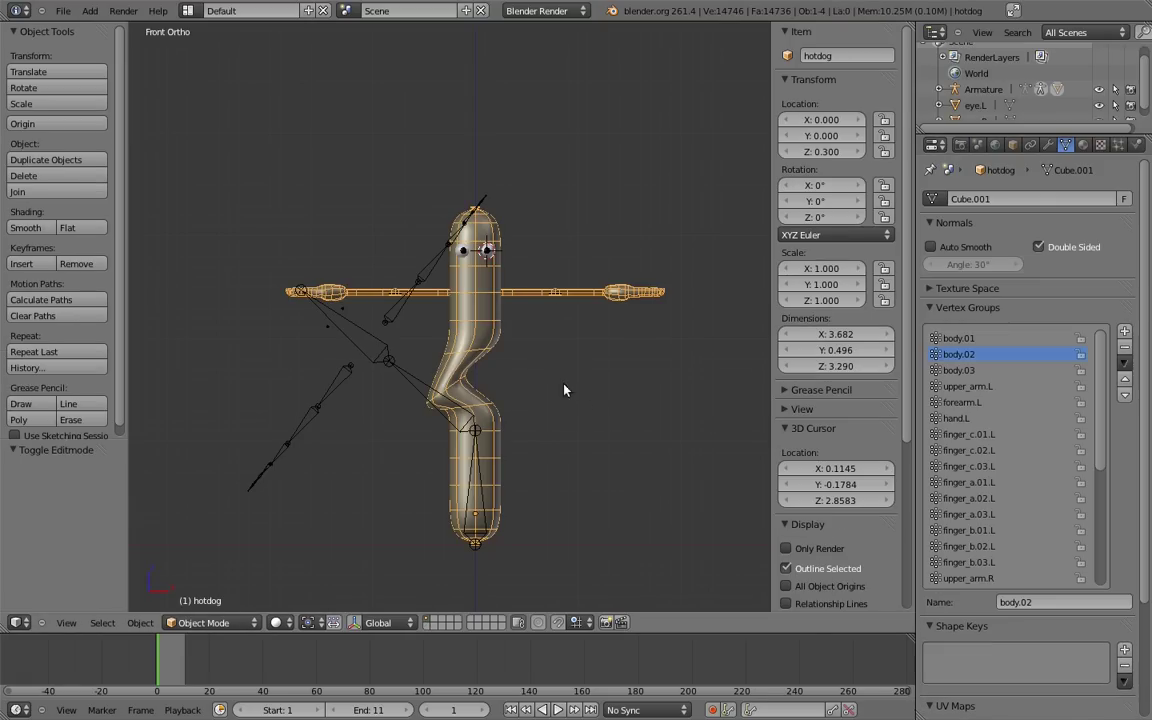
right_click(386, 378)
key("ctrl+Tab")
key("r")
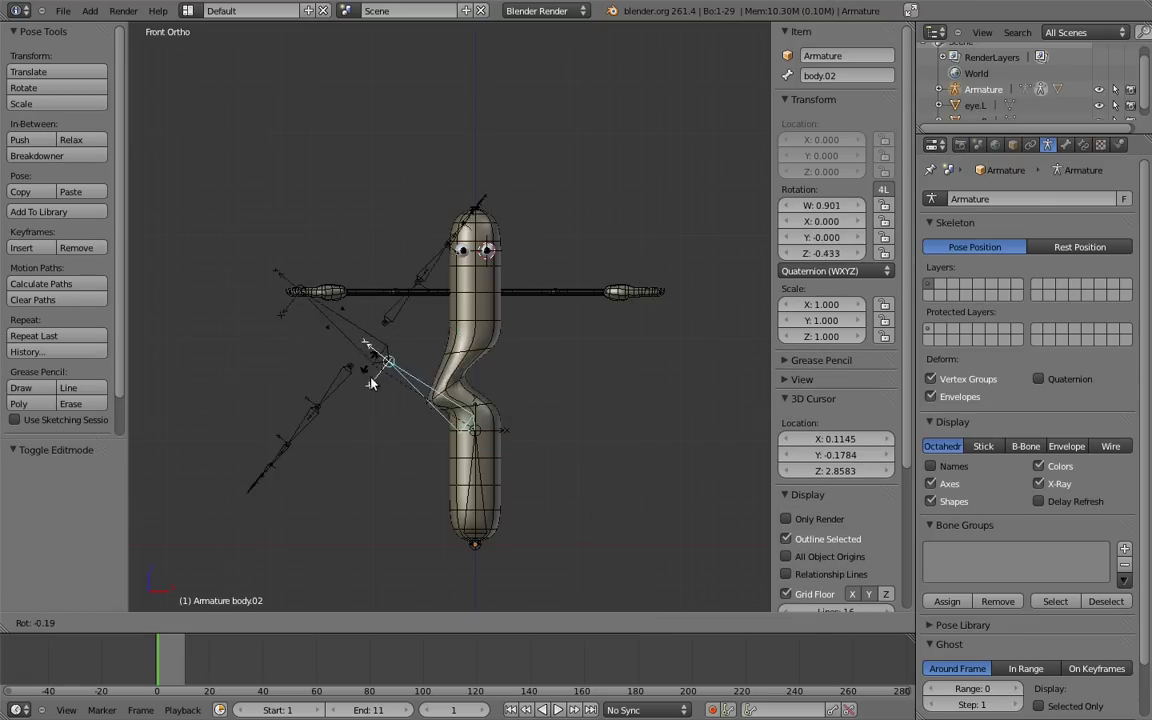
left_click(382, 410)
right_click(442, 310)
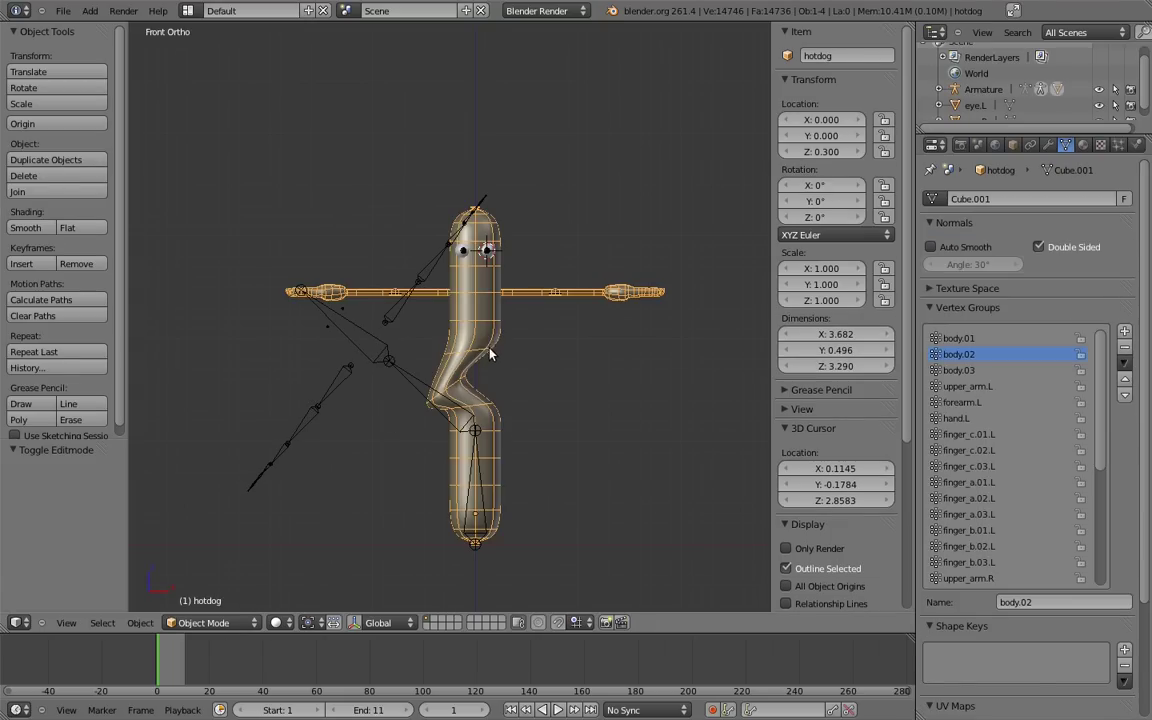
key("Tab")
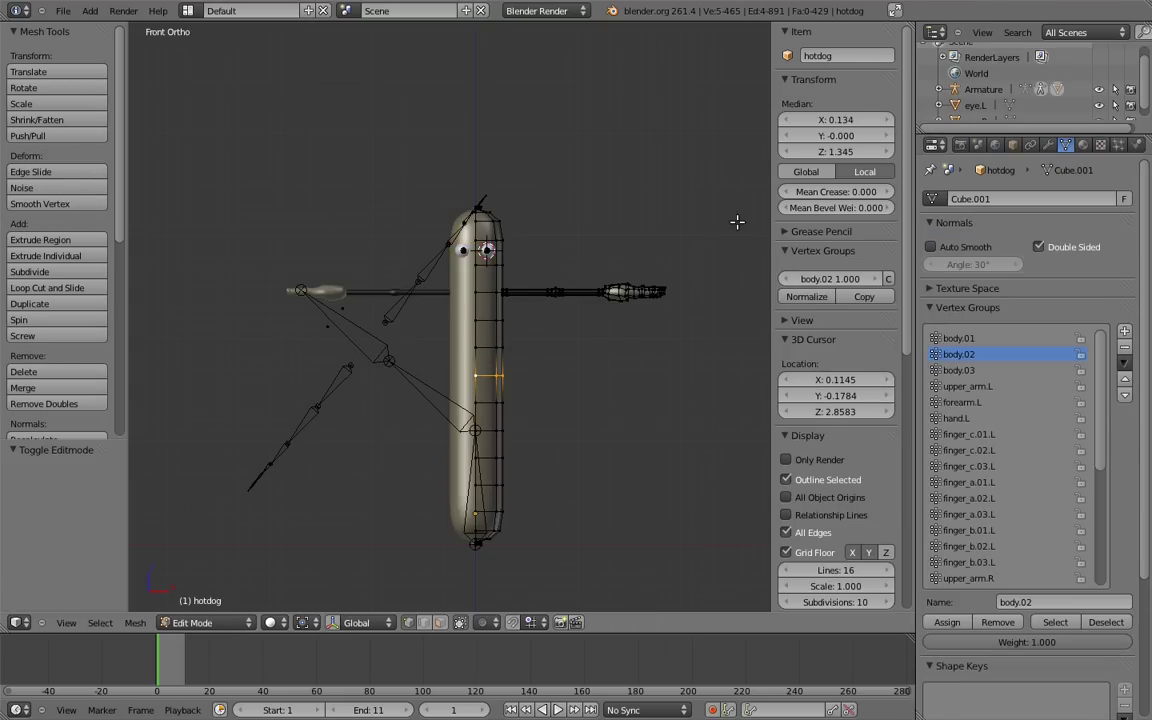
Turn on the Armature modifier's edit-mode and cage display, then assign the selected loop to body.03.
left_click(1048, 145)
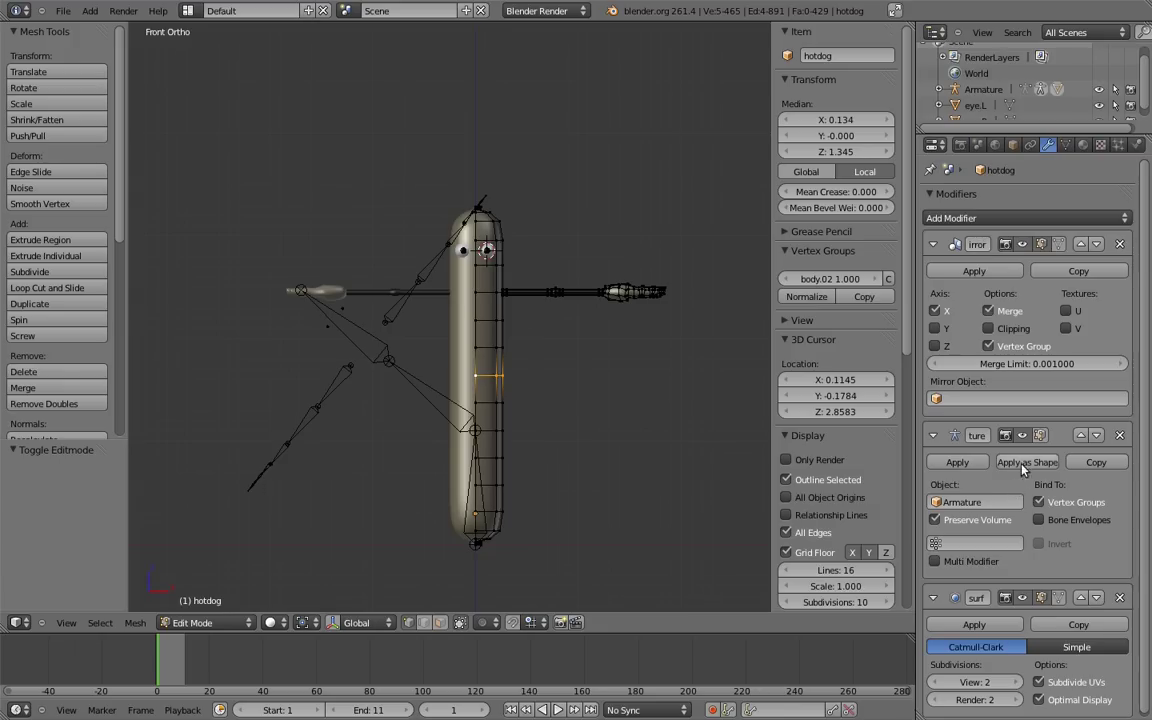
left_click(1041, 436)
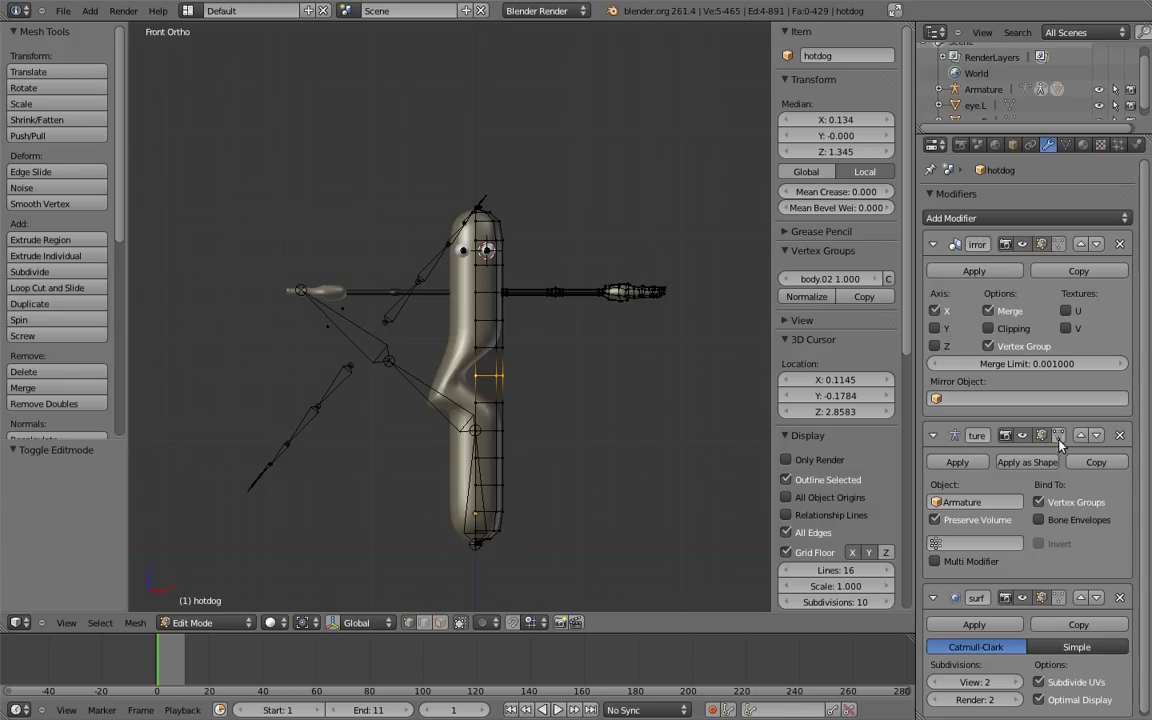
left_click(1060, 437)
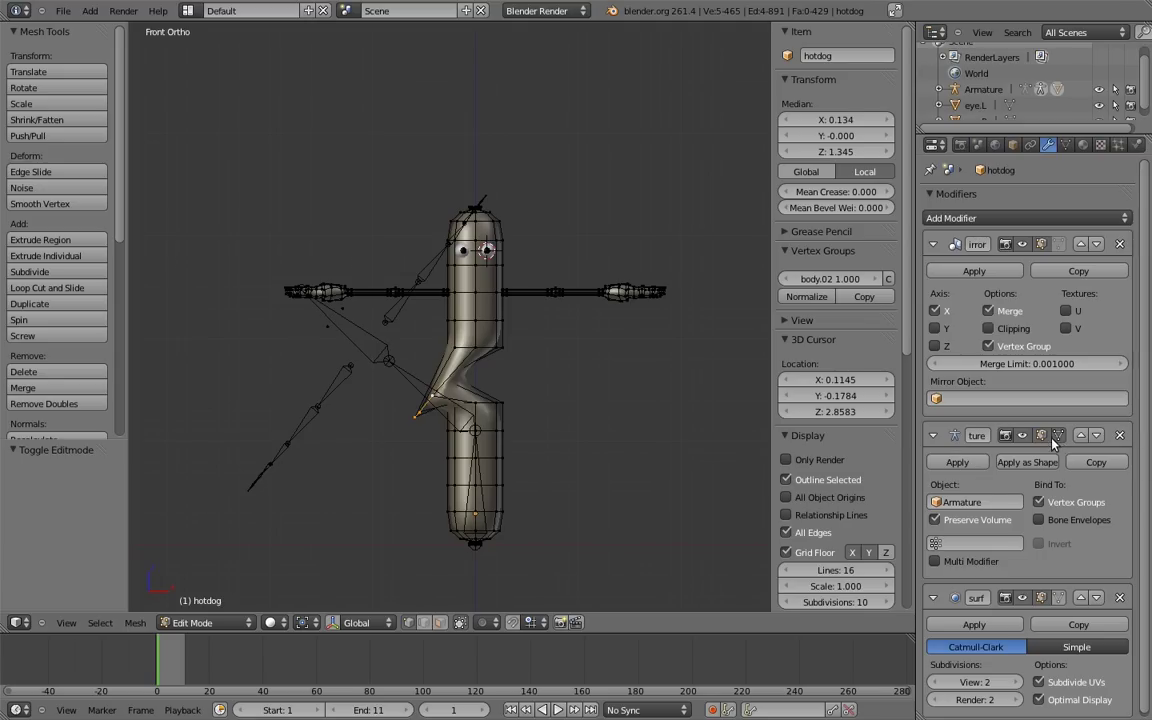
left_click(1066, 145)
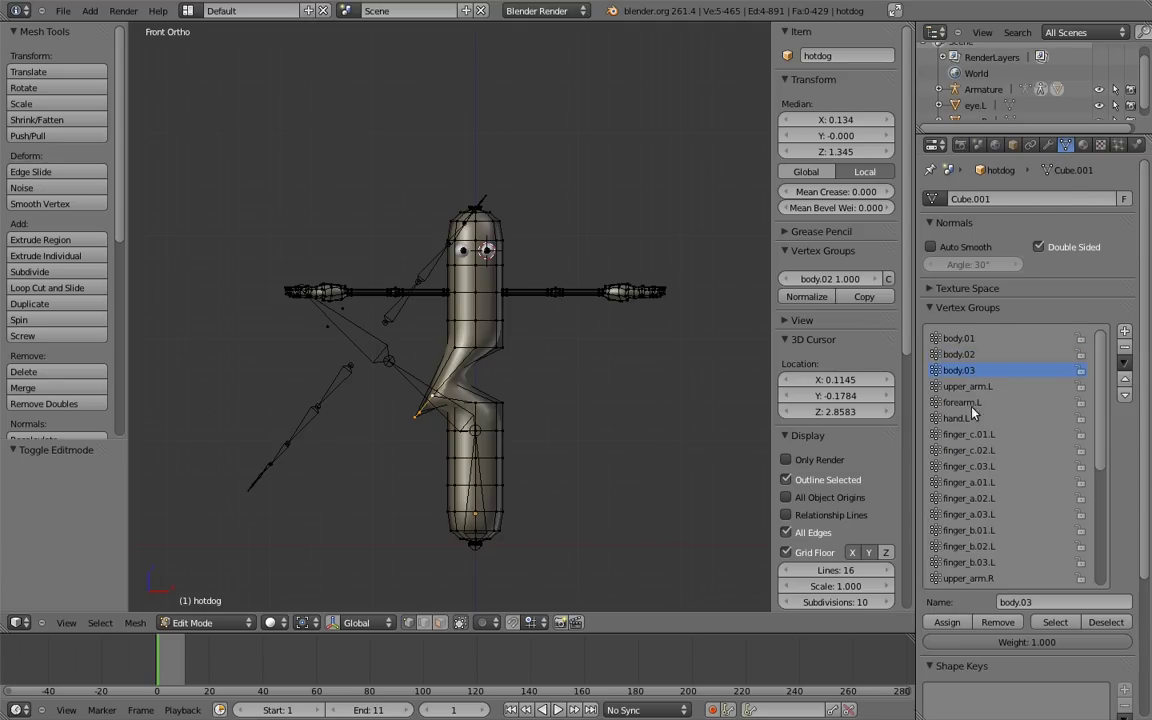
left_click(950, 623)
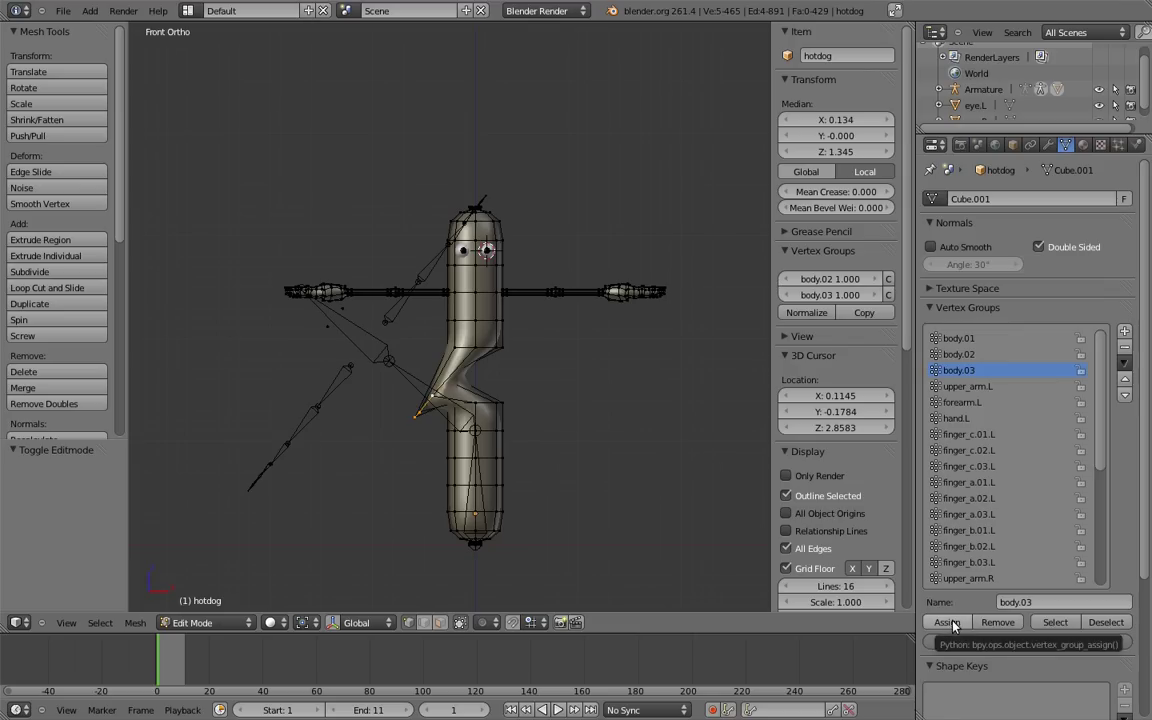
Rotate body.03, then body.02 by about 78° into a zigzag, and re-enter Edit Mode on the hotdog mesh.
key("Tab")
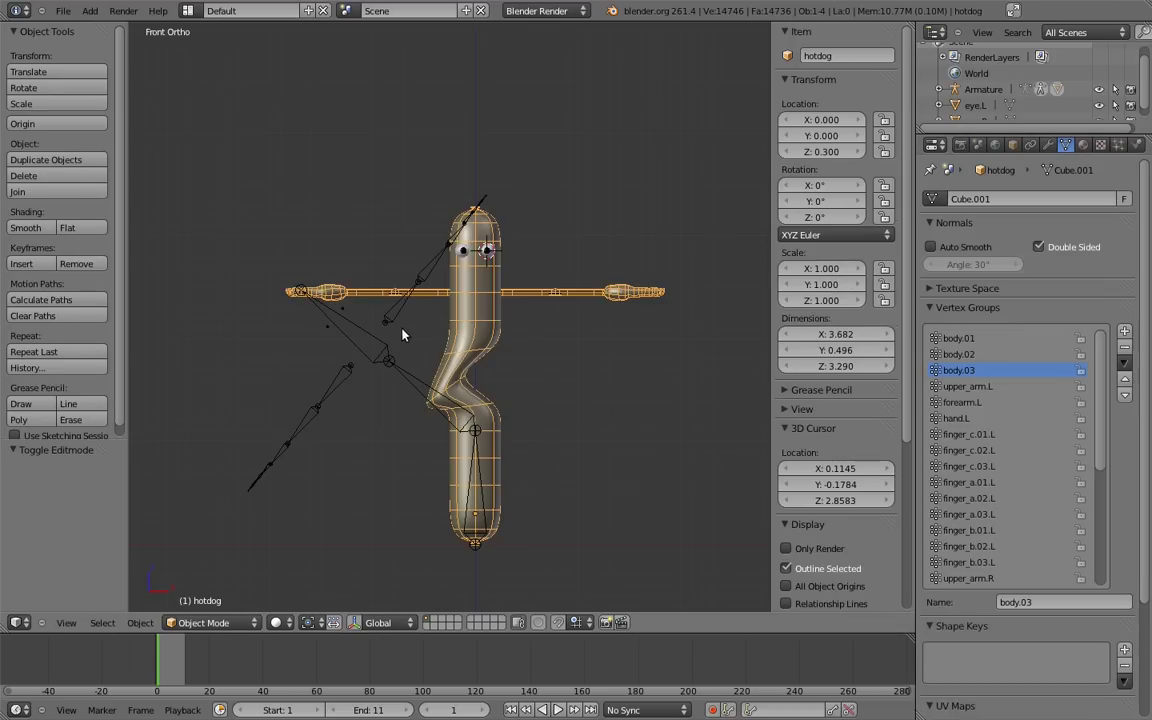
right_click(335, 302)
key("r")
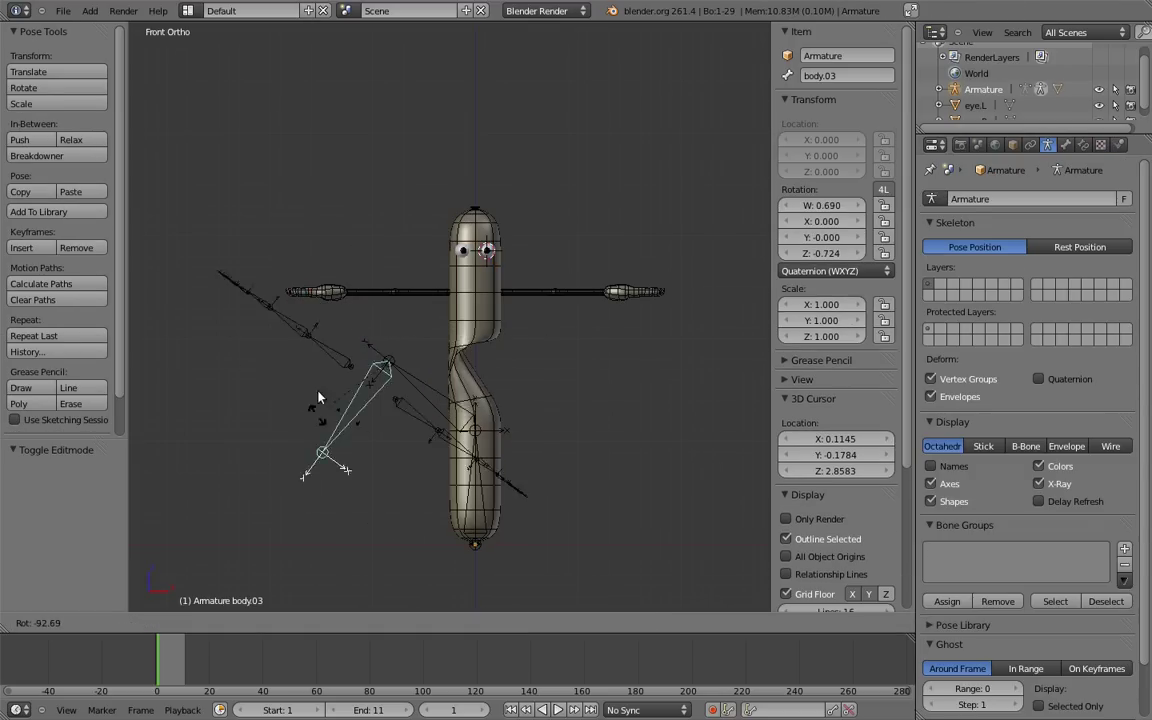
left_click(322, 396)
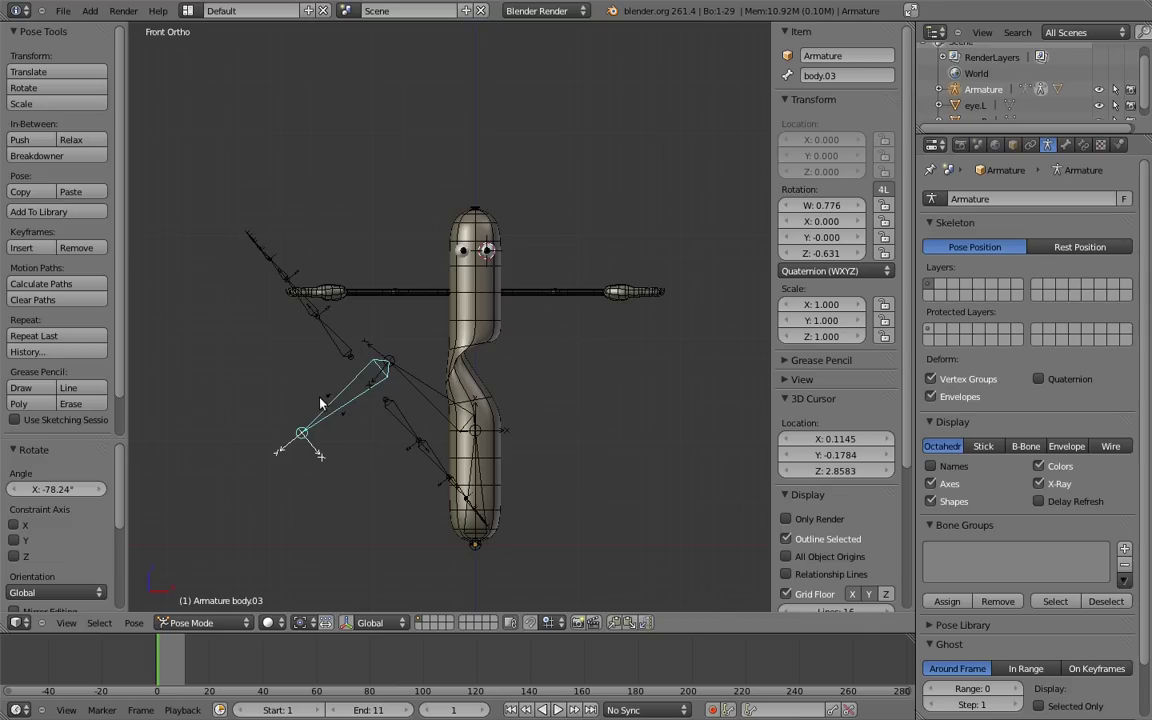
right_click(417, 388)
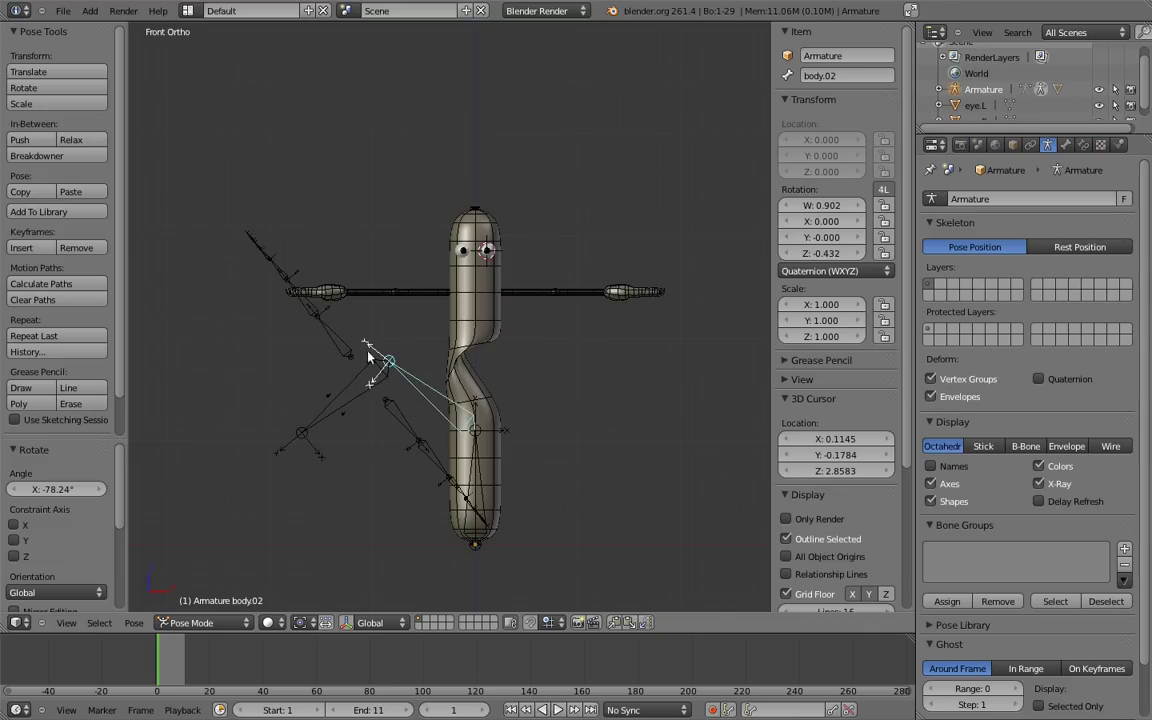
key("r")
left_click(521, 332)
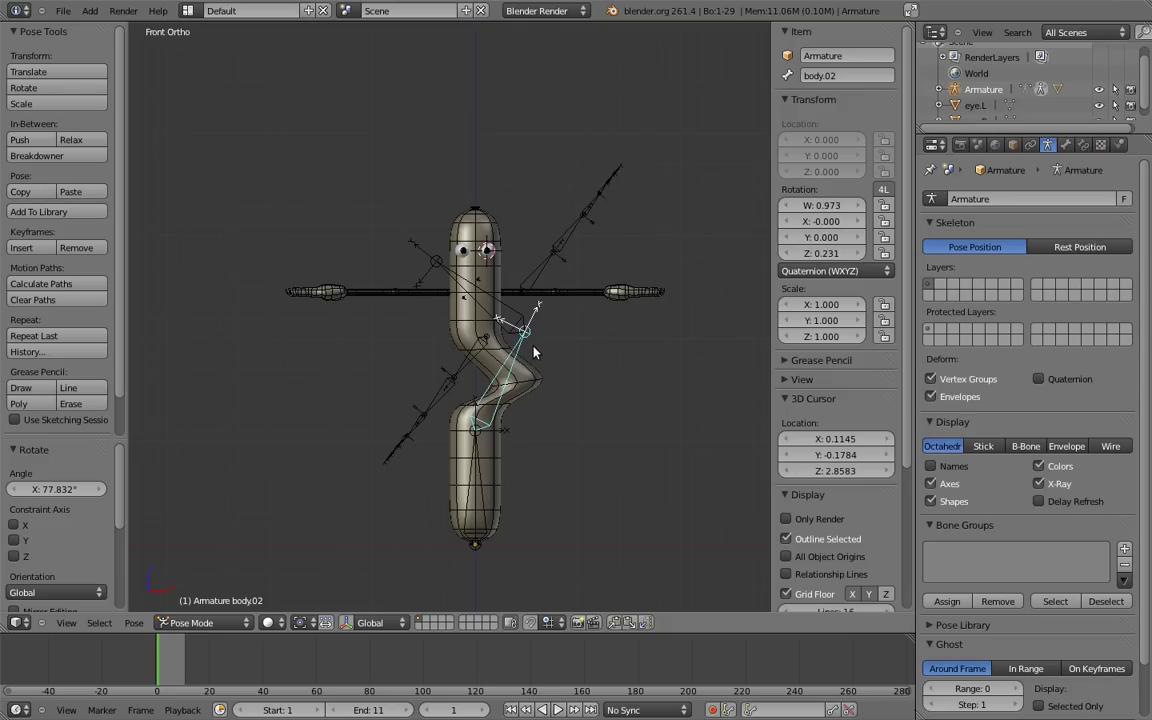
right_click(452, 325)
key("Tab")
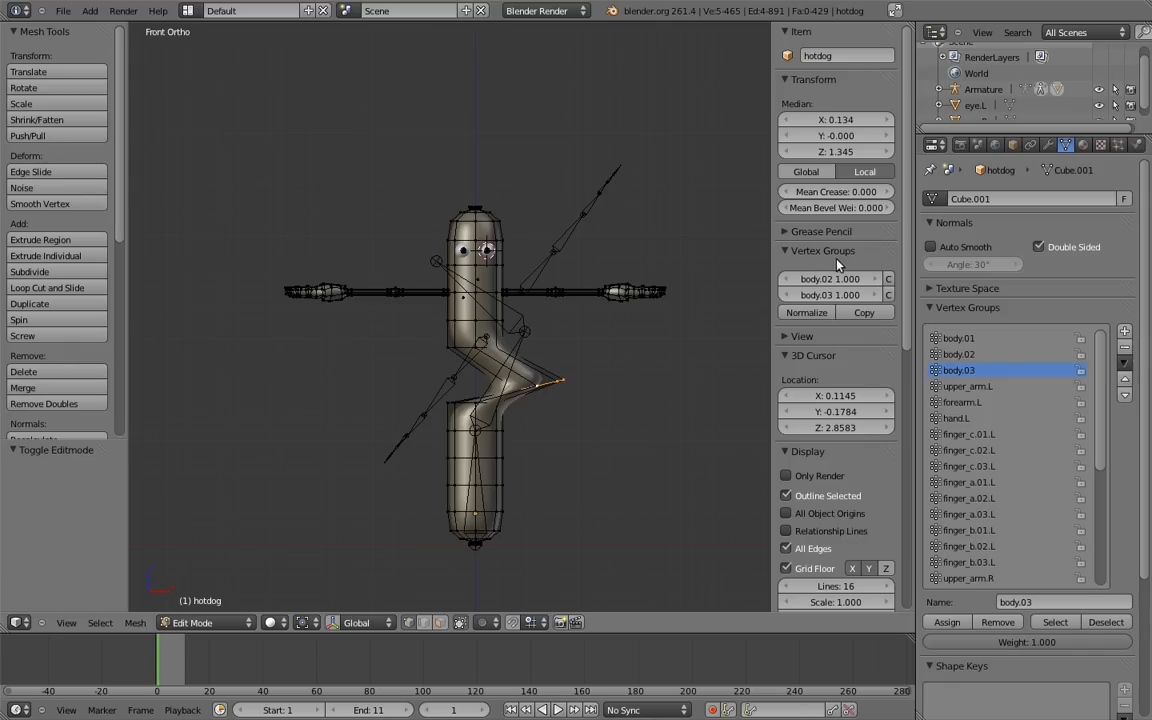
Adjust the loop's body.02 and body.03 weights in the N panel and copy them across the selection.
left_click_drag(835, 279, 585, 280)
left_click_drag(585, 280, 778, 280)
mouse_move(850, 295)
left_mouse_down()
mouse_move(947, 293)
mouse_move(563, 296)
left_mouse_up()
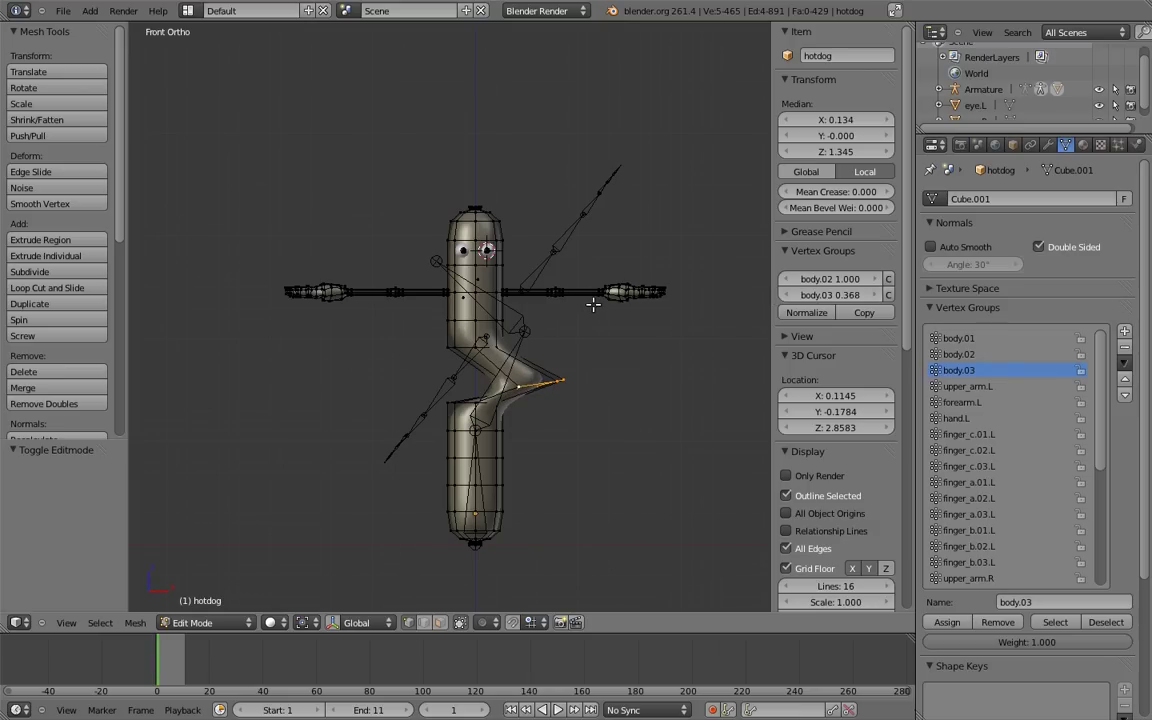
left_click(866, 318)
Remove the middle loop from the body.03 and body.02 vertex groups, then deselect everything.
key("a")
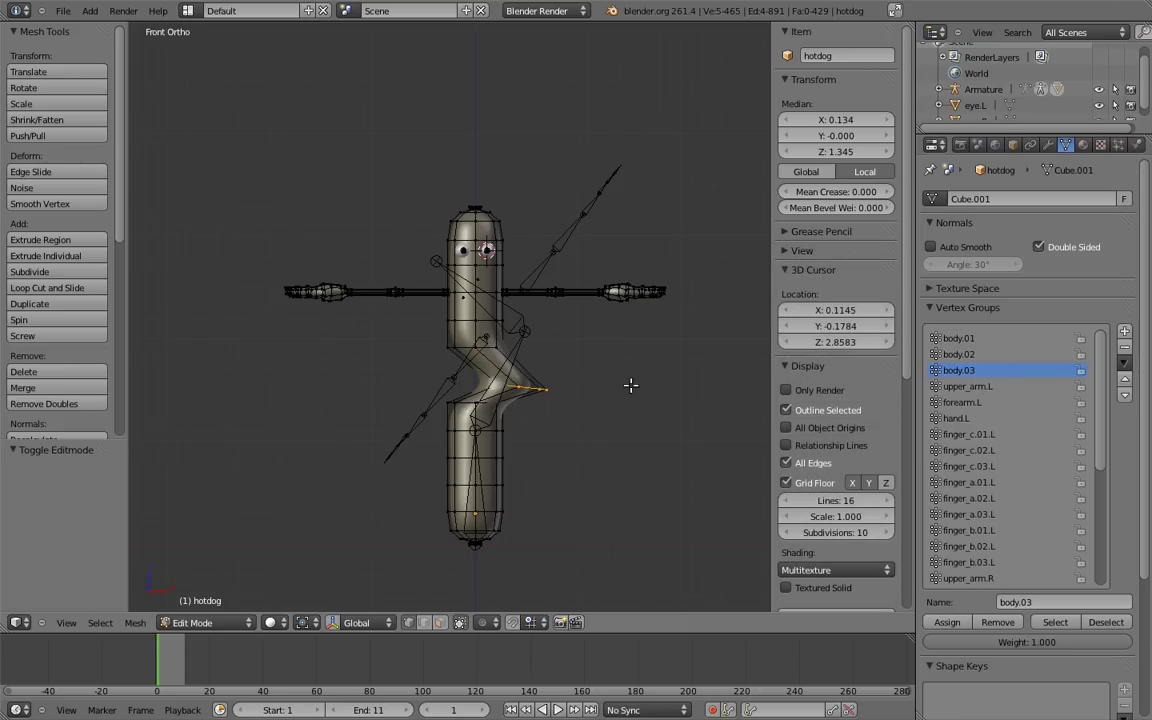
left_click(1005, 620)
left_click(962, 355)
left_click(998, 624)
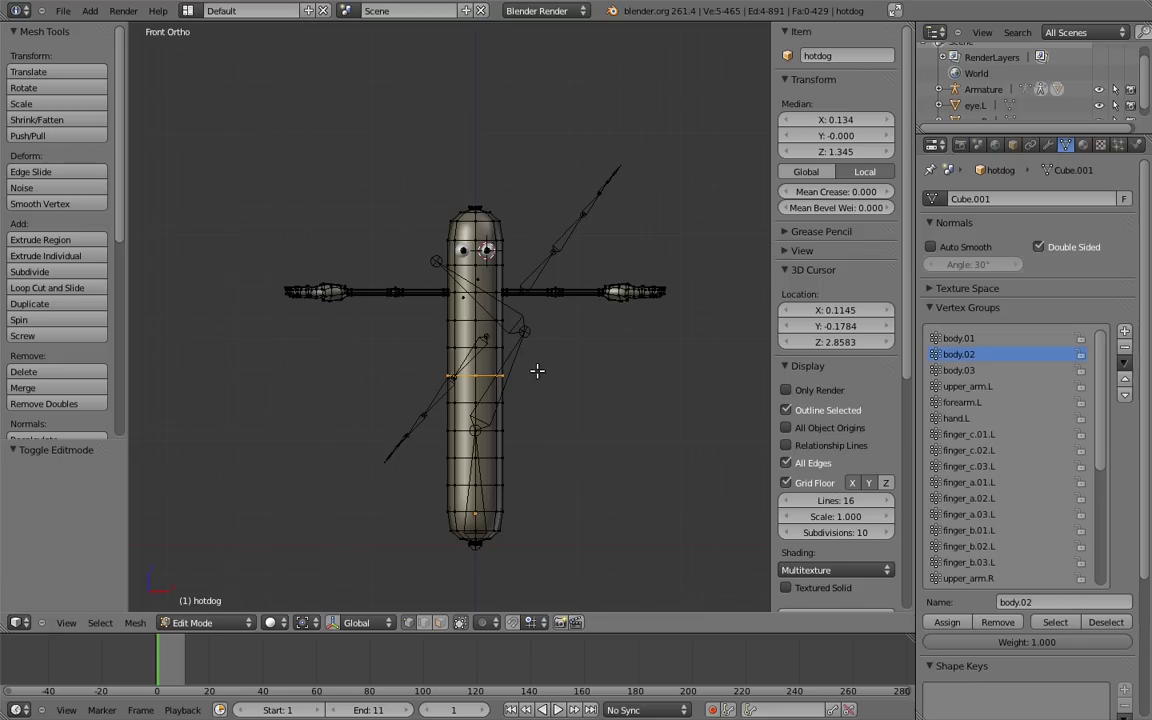
key("a")
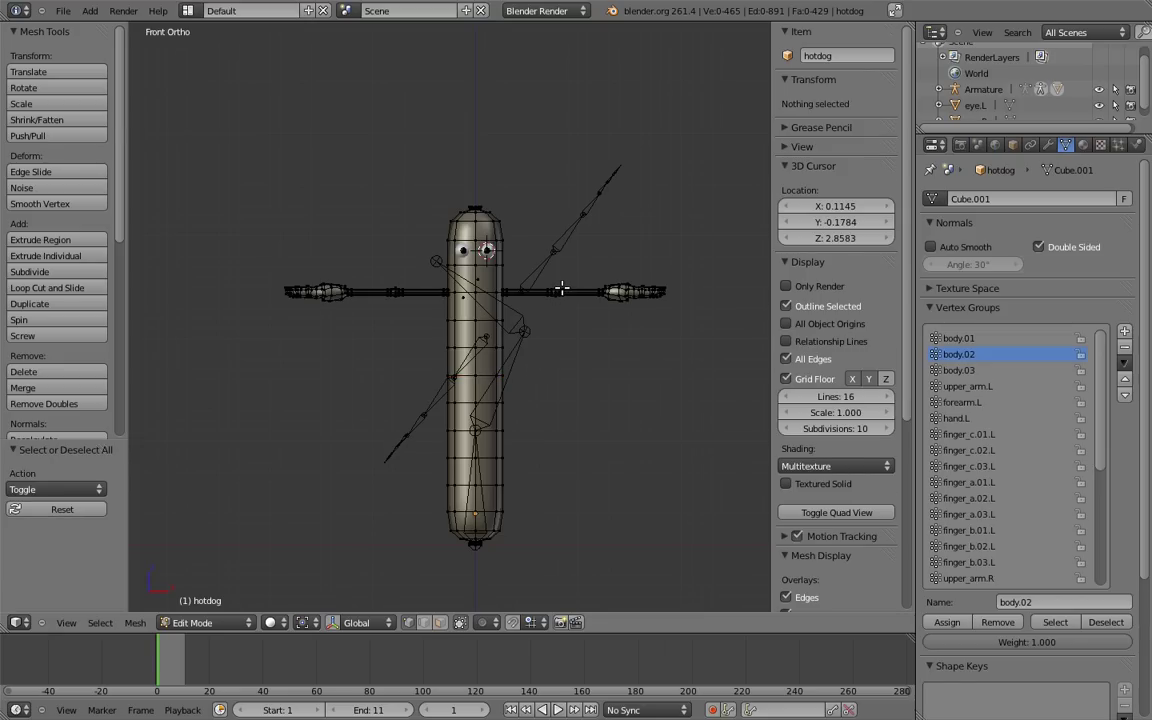
Hide the connected arm geometry, switch to wireframe, and box-select the hotdog's top head vertices.
key("l")
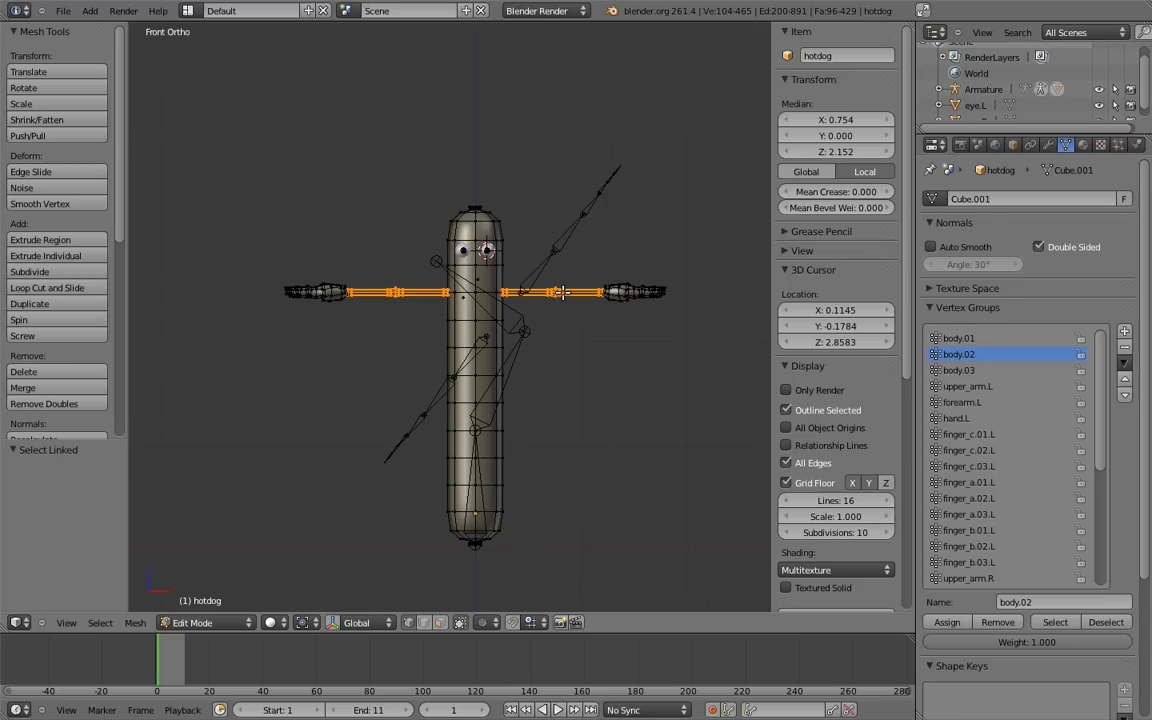
key("h")
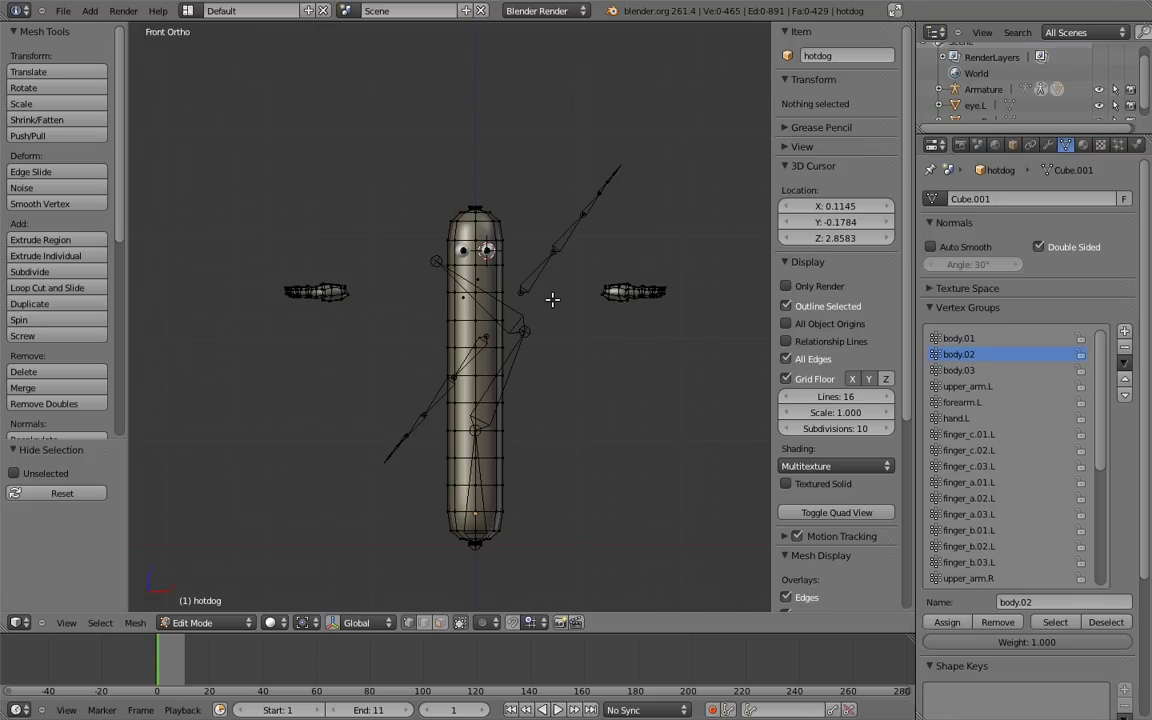
key("z")
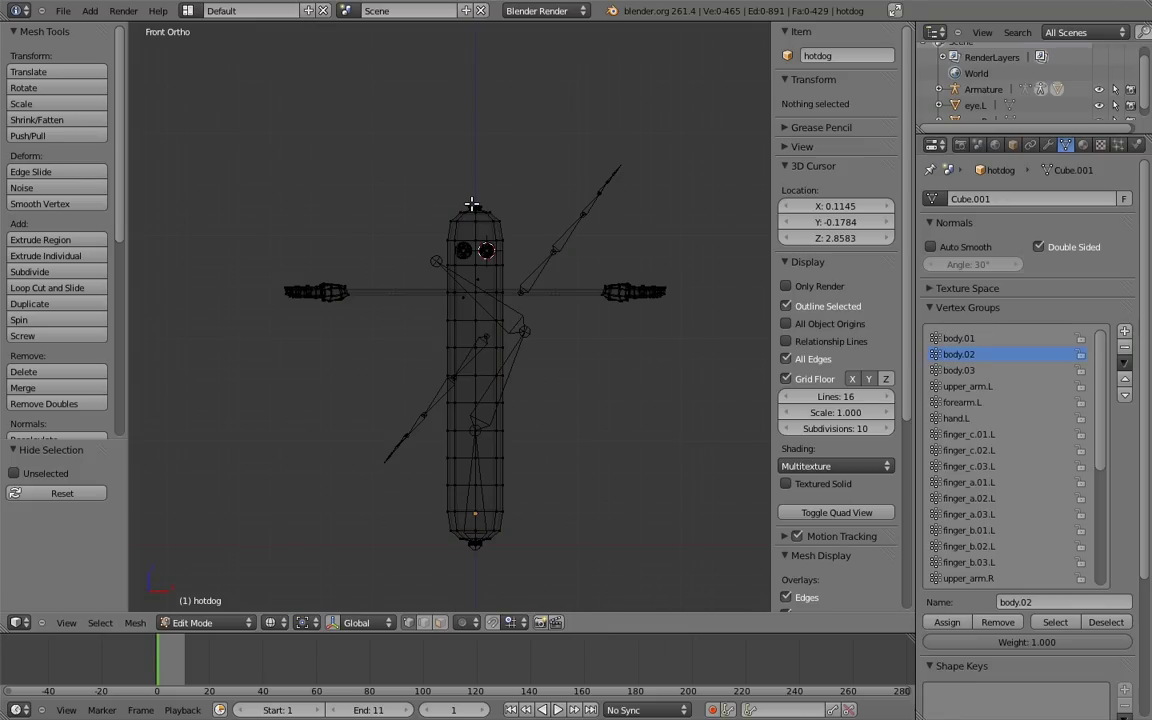
key("b")
left_click_drag(401, 159, 553, 306)
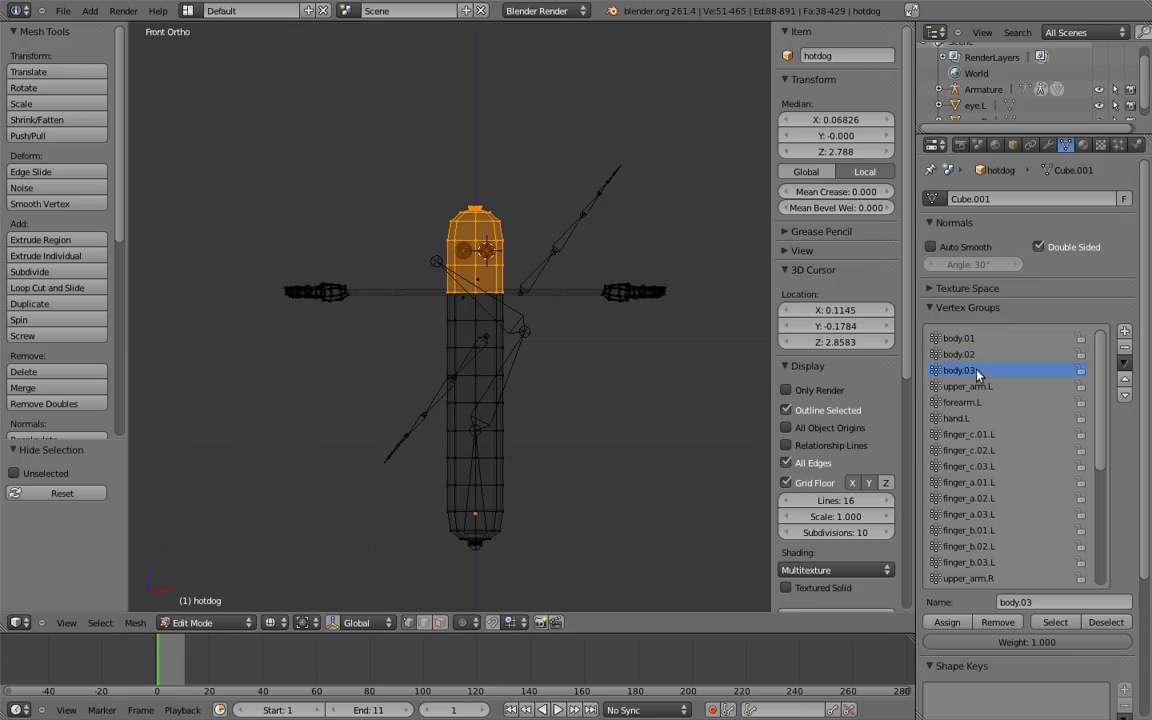
Assign the head vertices to body.03 and the box-selected bottom section to body.01.
left_click(947, 622)
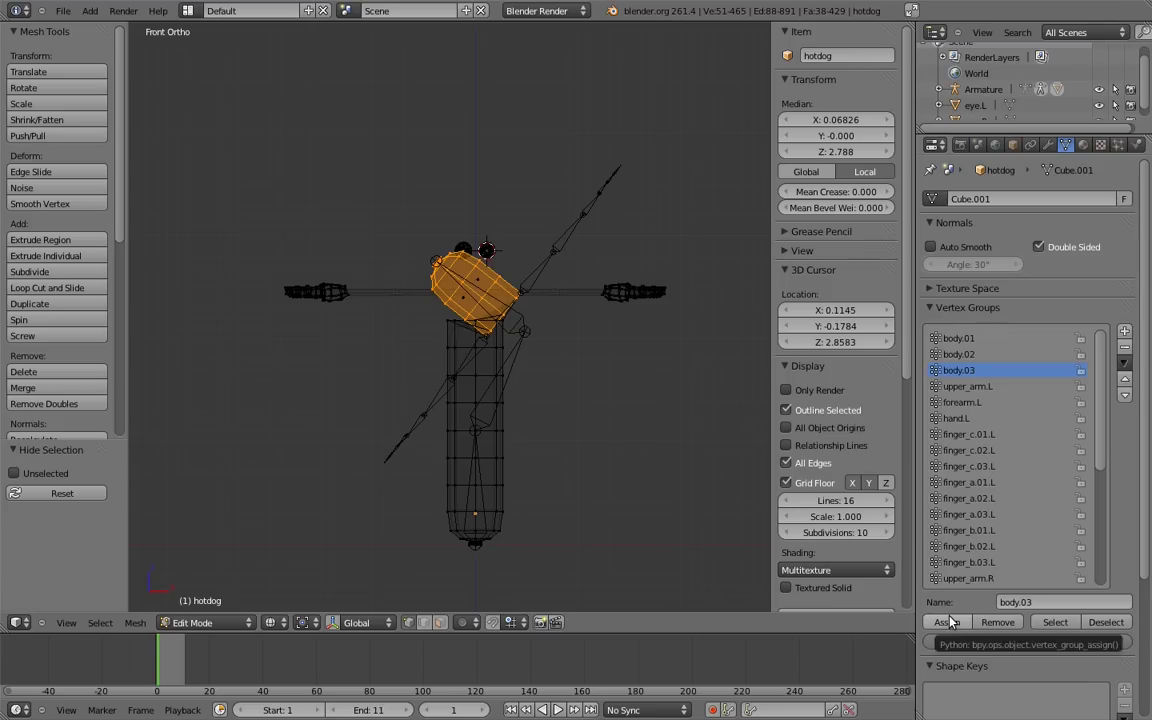
right_click(475, 540)
key("b")
mouse_move(436, 564)
left_mouse_down()
mouse_move(544, 465)
mouse_move(532, 455)
left_mouse_up()
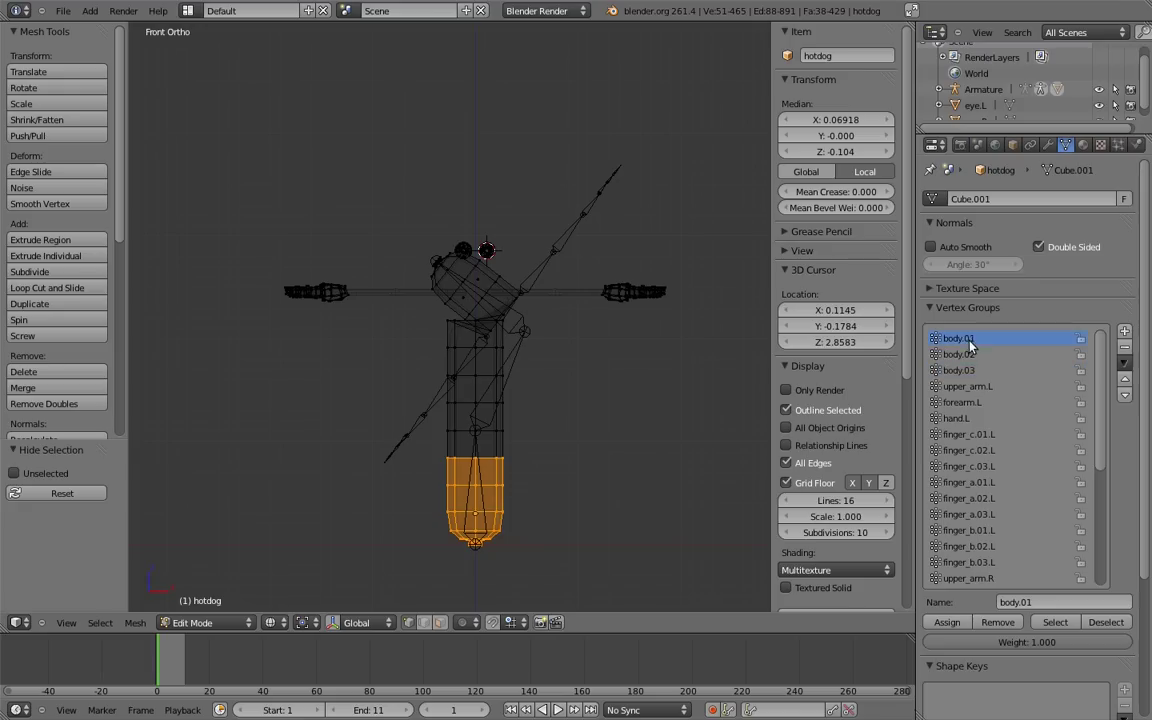
left_click(952, 622)
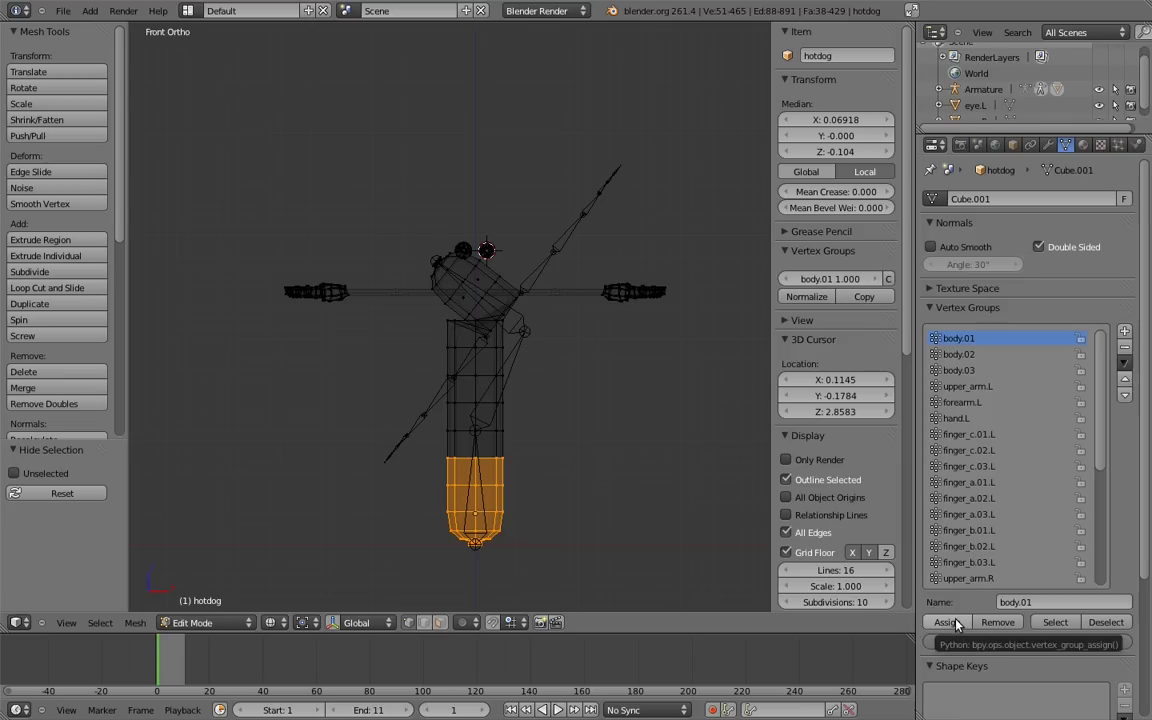
left_click(955, 622)
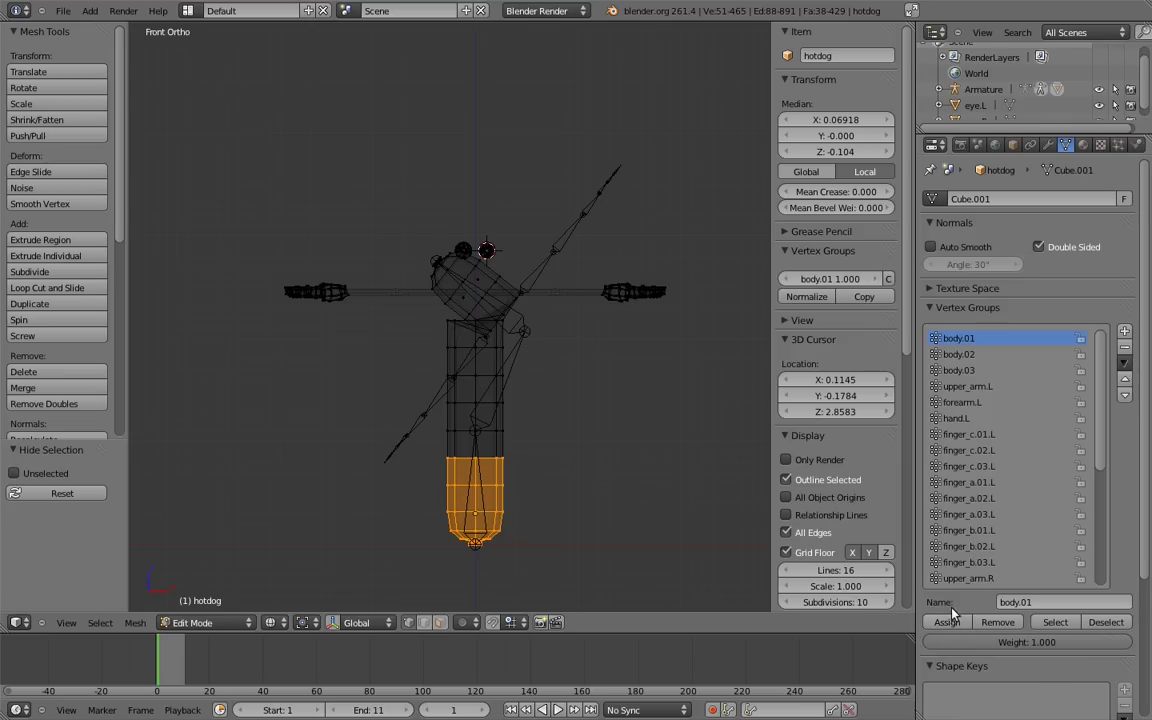
Select a band of five middle edge loops and assign it to body.03, body.02 and body.01.
right_click(463, 322, "alt")
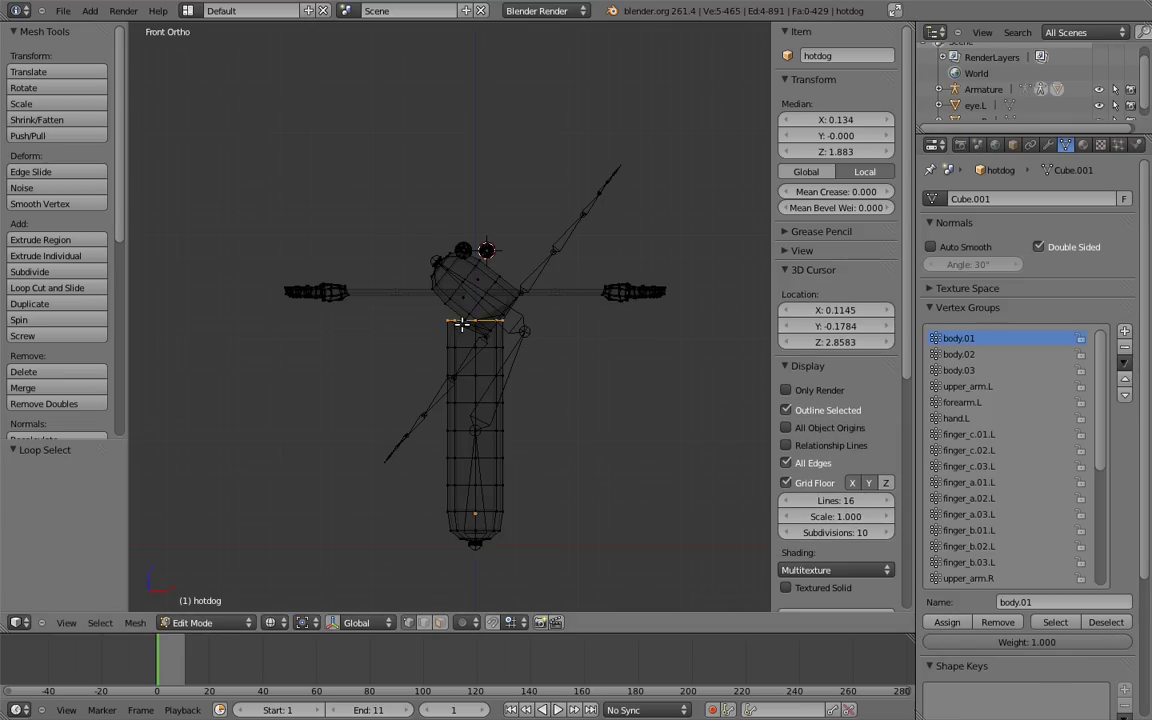
right_click(466, 350, "alt+shift")
right_click(467, 378, "alt+shift")
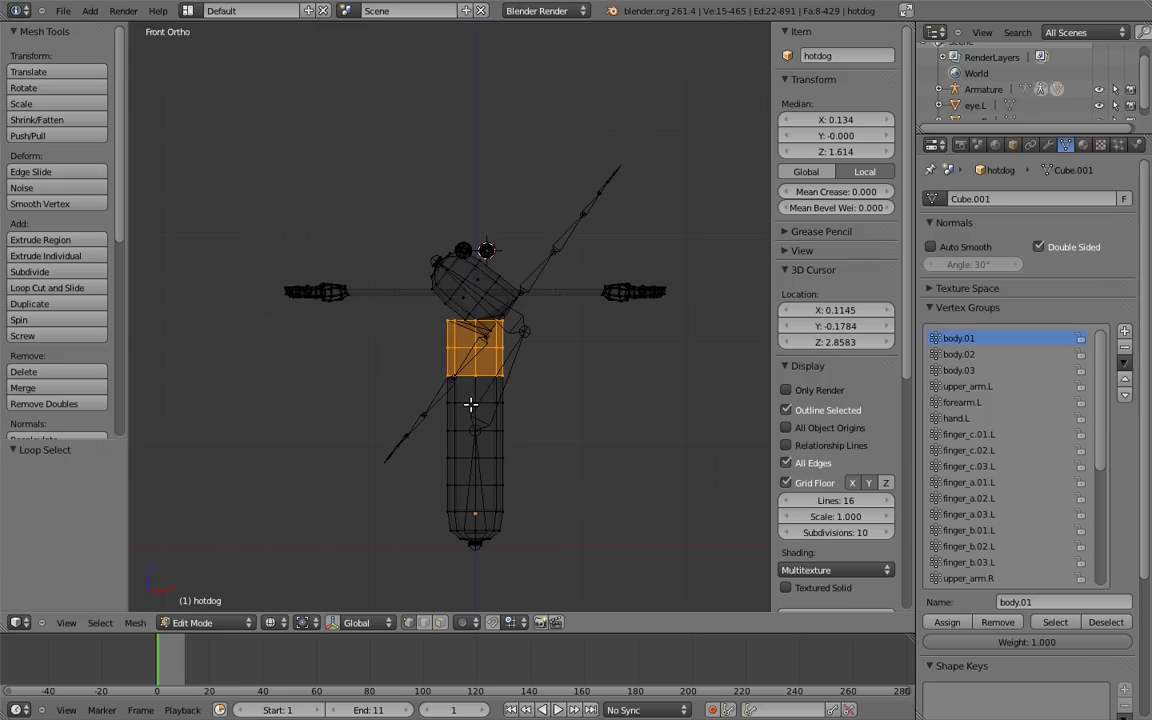
right_click(468, 404, "alt+shift")
right_click(465, 431, "alt+shift")
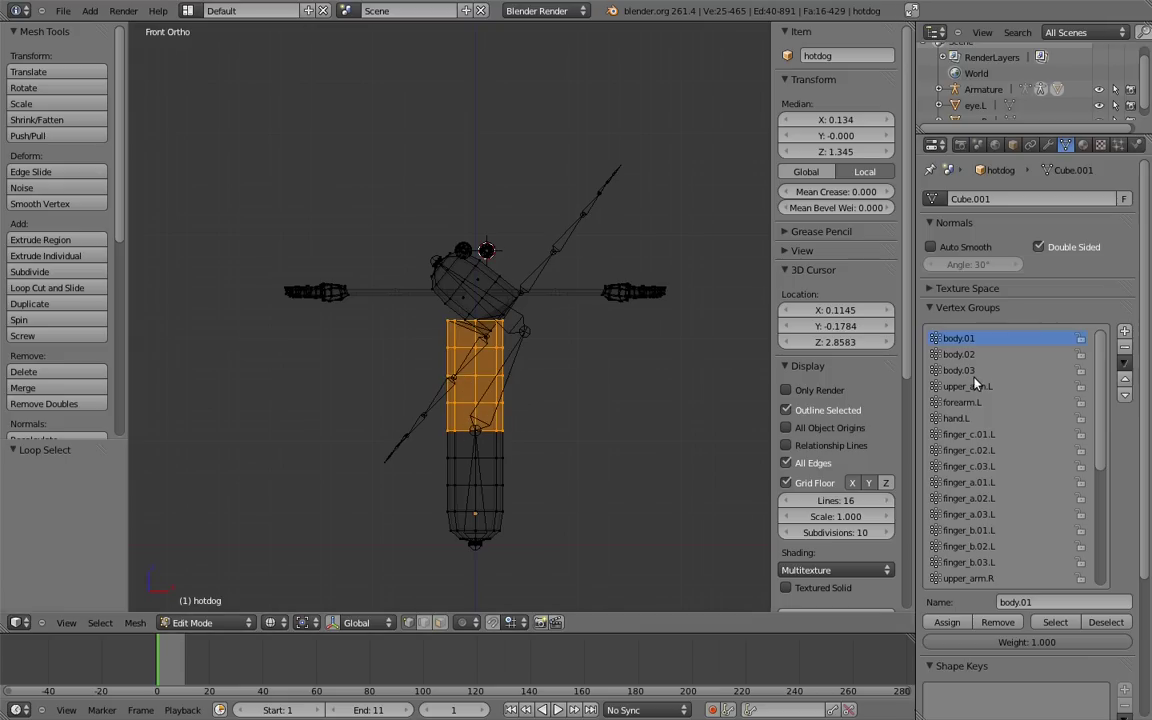
left_click(947, 622)
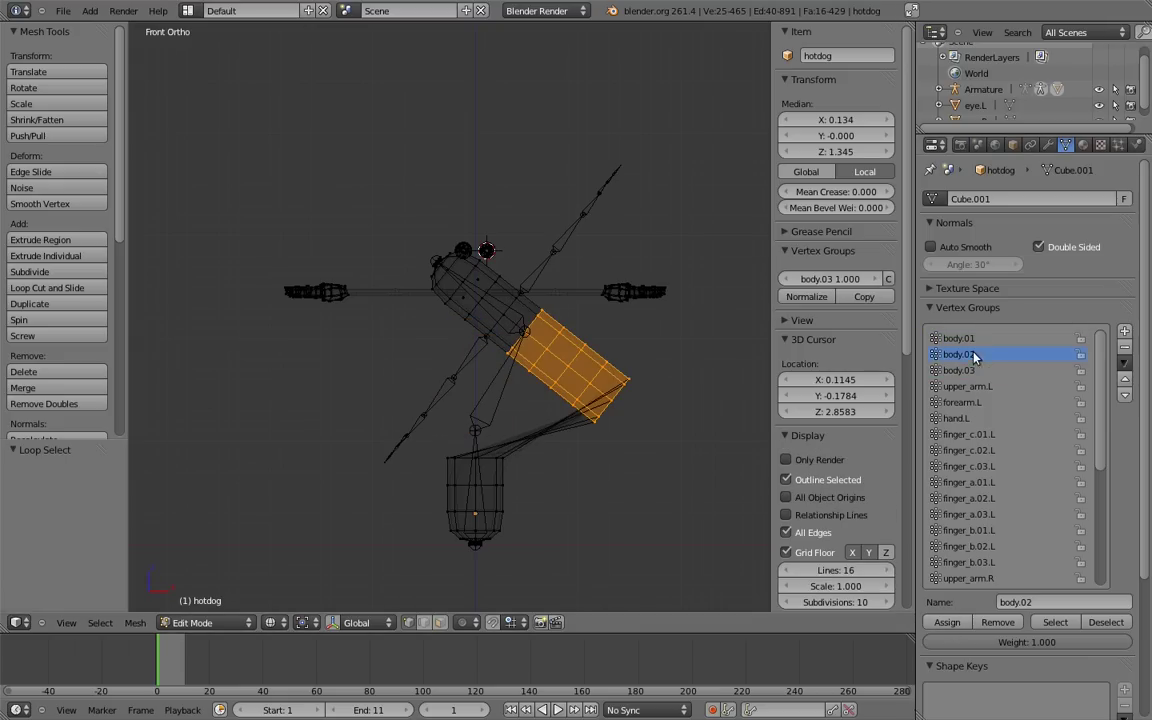
left_click(947, 622)
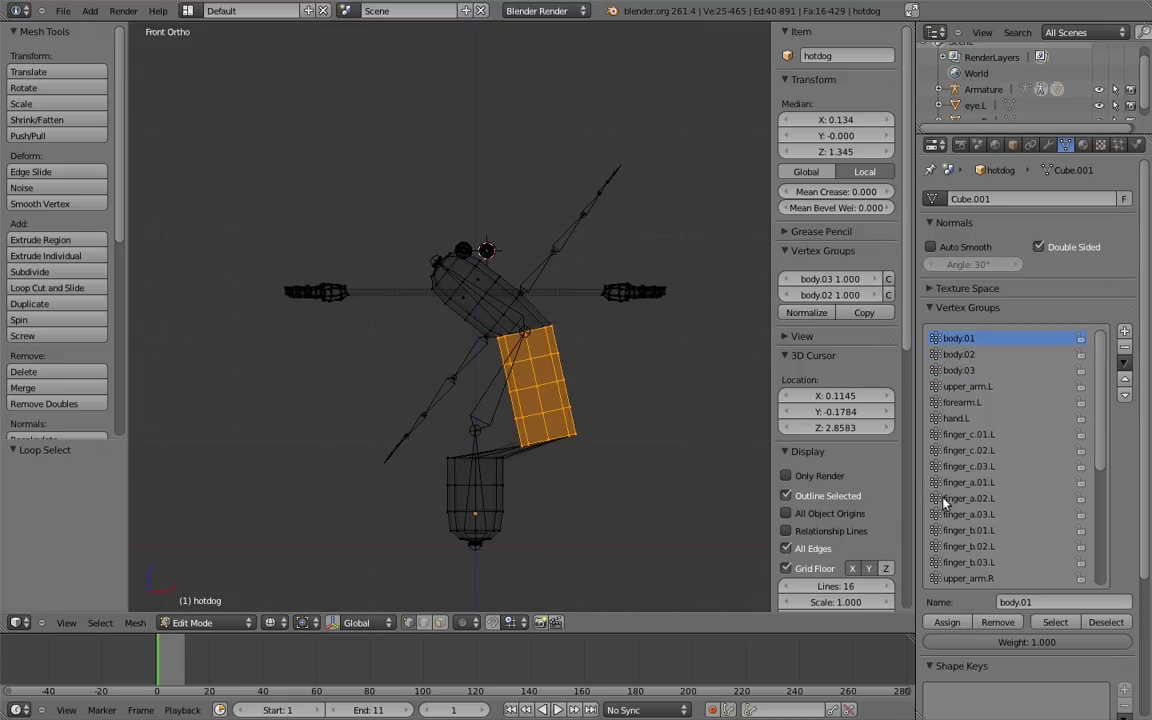
left_click(947, 622)
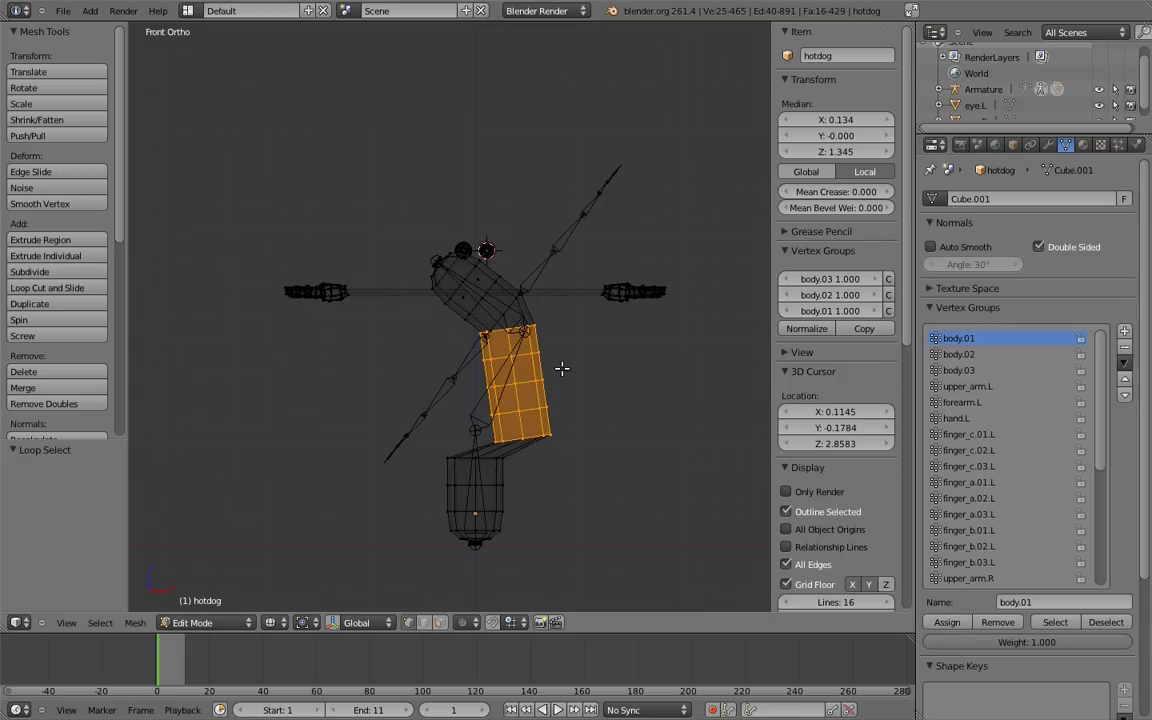
Clear the armature's pose, rotate body.02, and rotate body.03 by 45° to test the bend.
key("Tab")
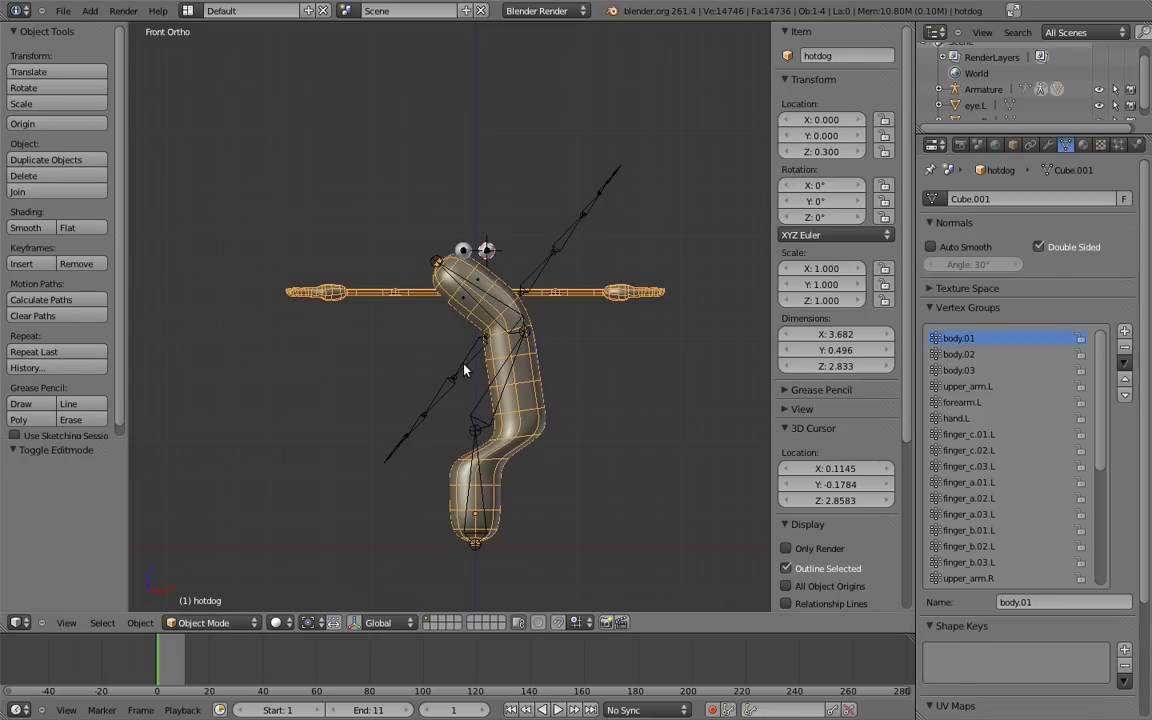
right_click(463, 371)
key("a")
key("alt+r")
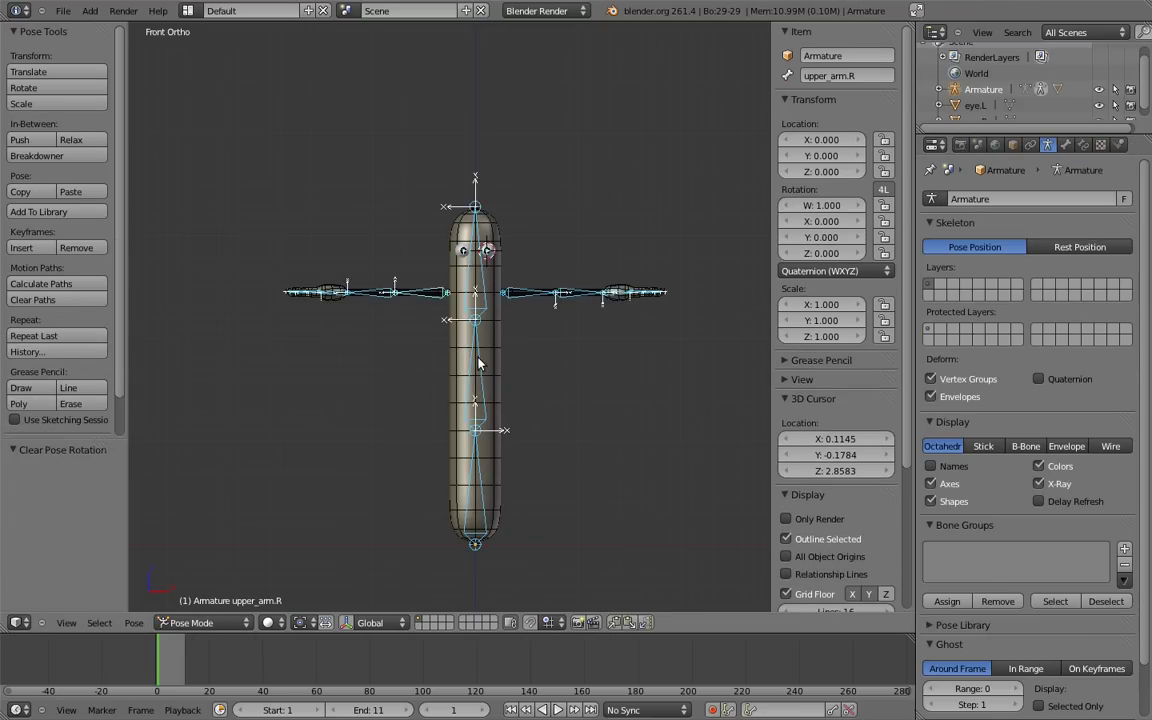
right_click(440, 290)
key("r")
left_click(396, 221)
scroll(396, 221, "up", 2)
right_click(304, 288)
type("r45")
key("Return")
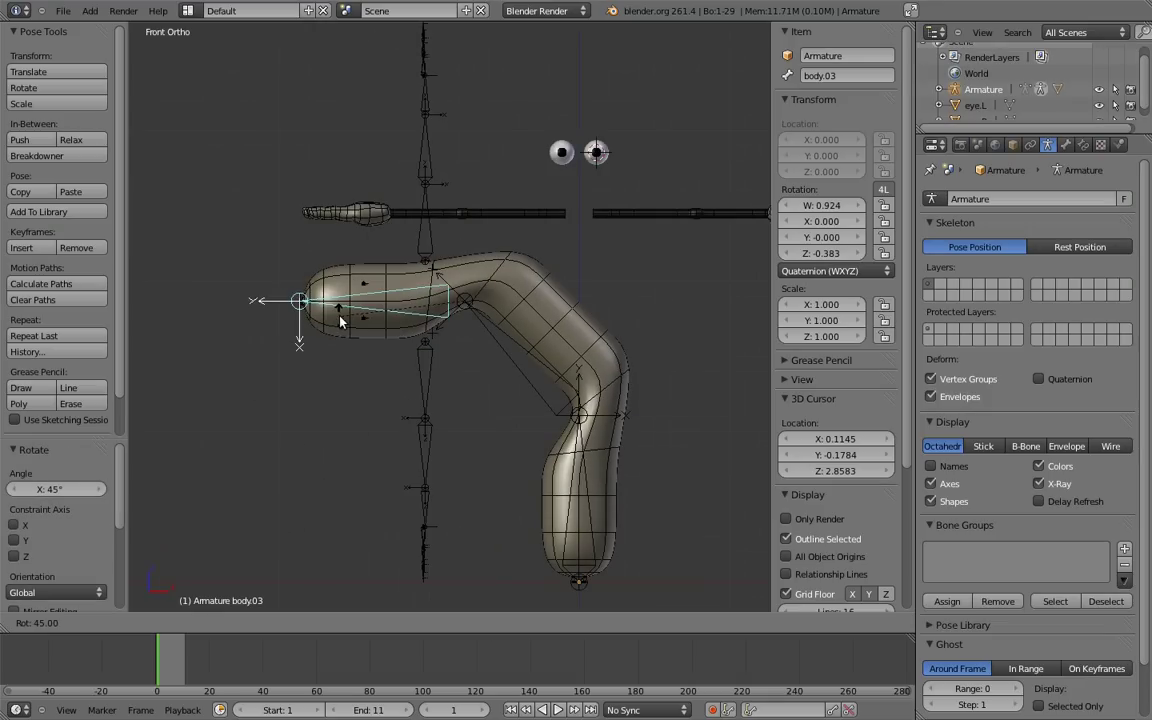
middle_click_drag(340, 320, 285, 363, "shift")
Back in mesh Edit Mode, set one loop's body.01 weight to 0 and the upper-bend loop's to 0.130.
right_click(451, 300)
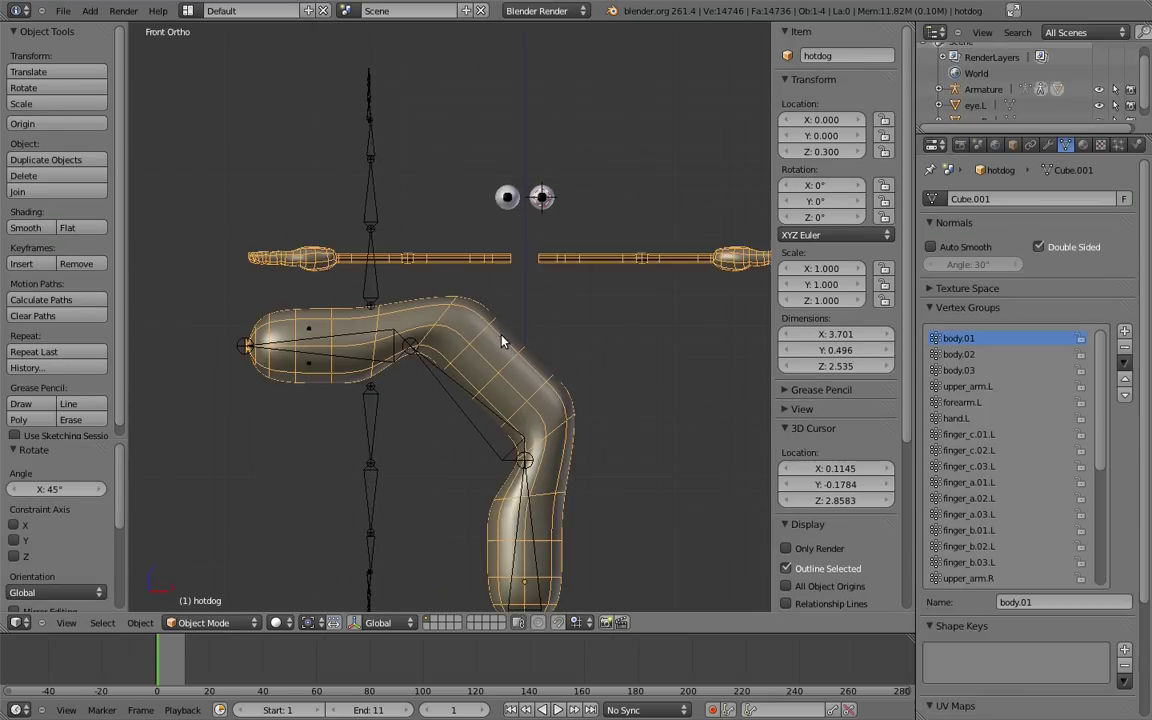
key("Tab")
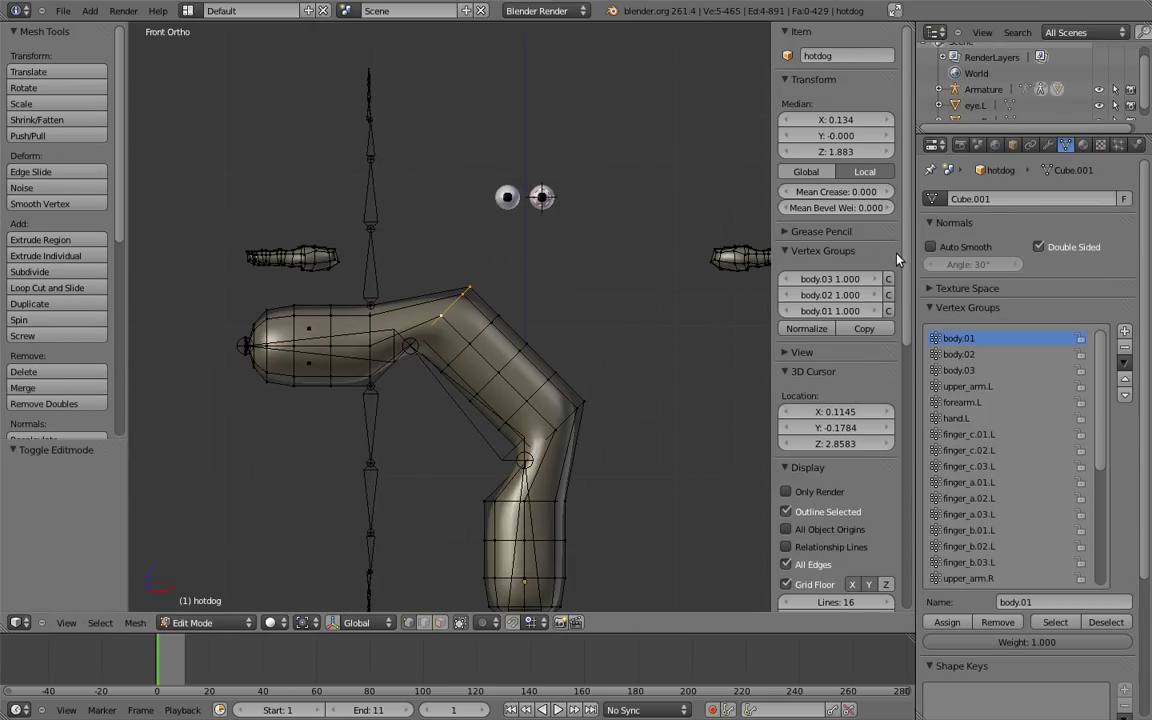
left_click_drag(869, 311, 589, 309)
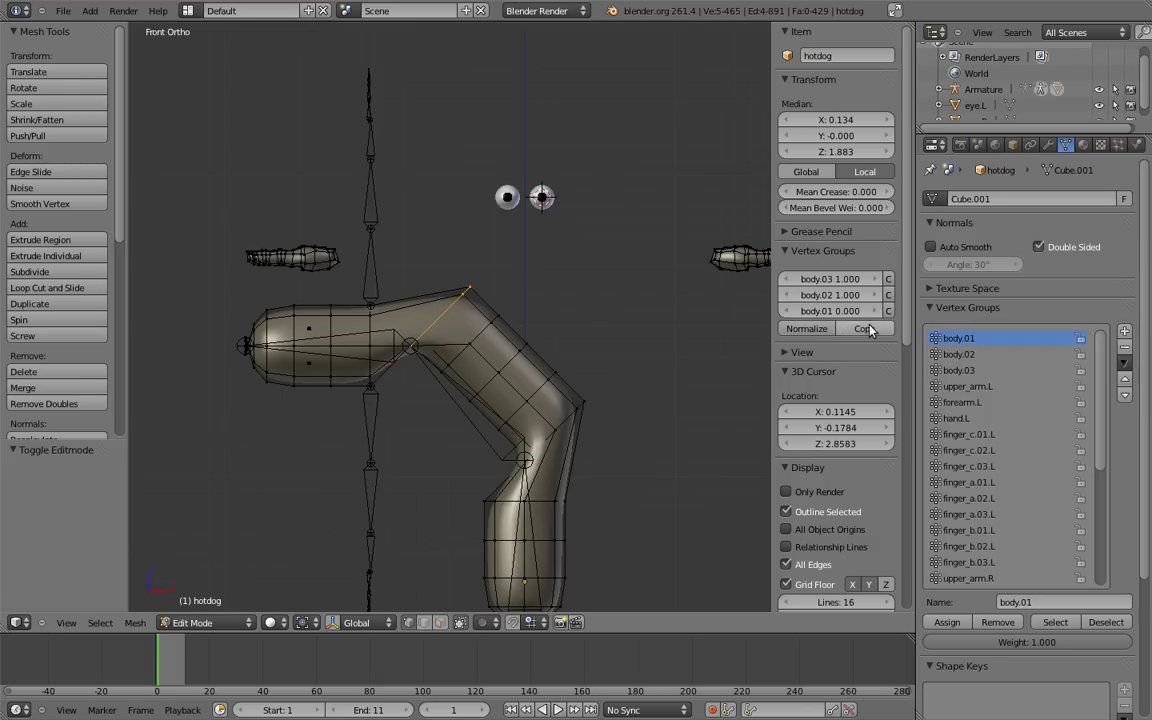
middle_click_drag(612, 348, 594, 285, "shift")
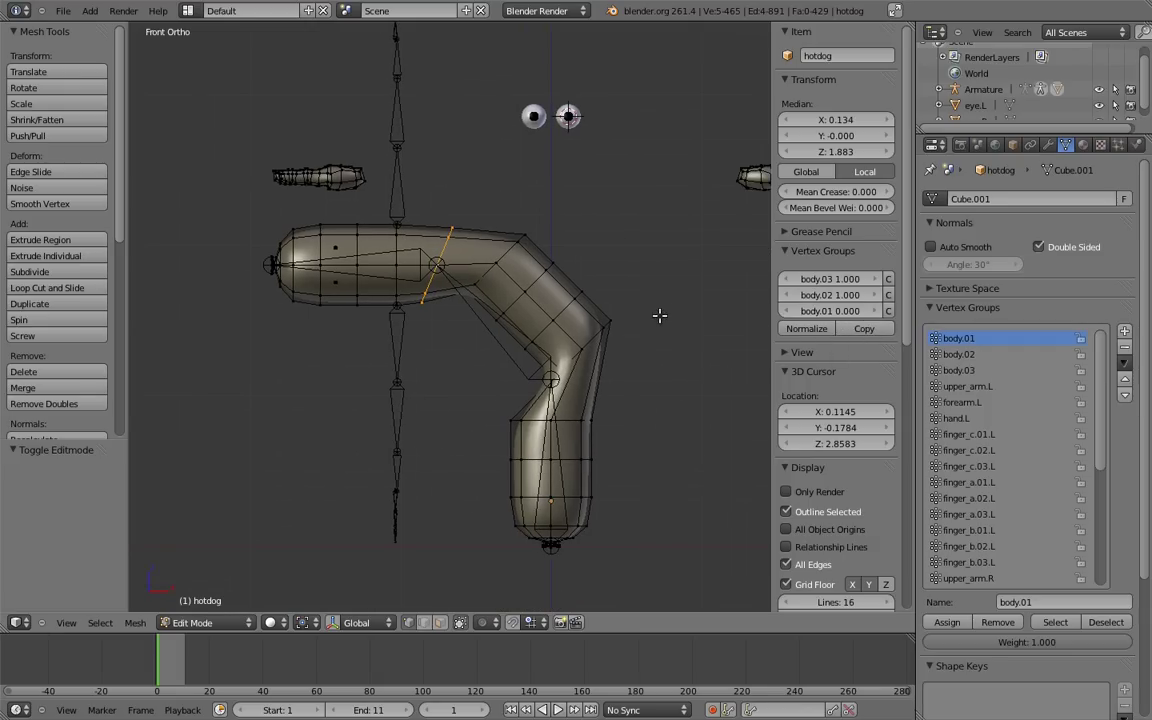
right_click(506, 254, "alt")
left_click_drag(860, 311, 776, 311)
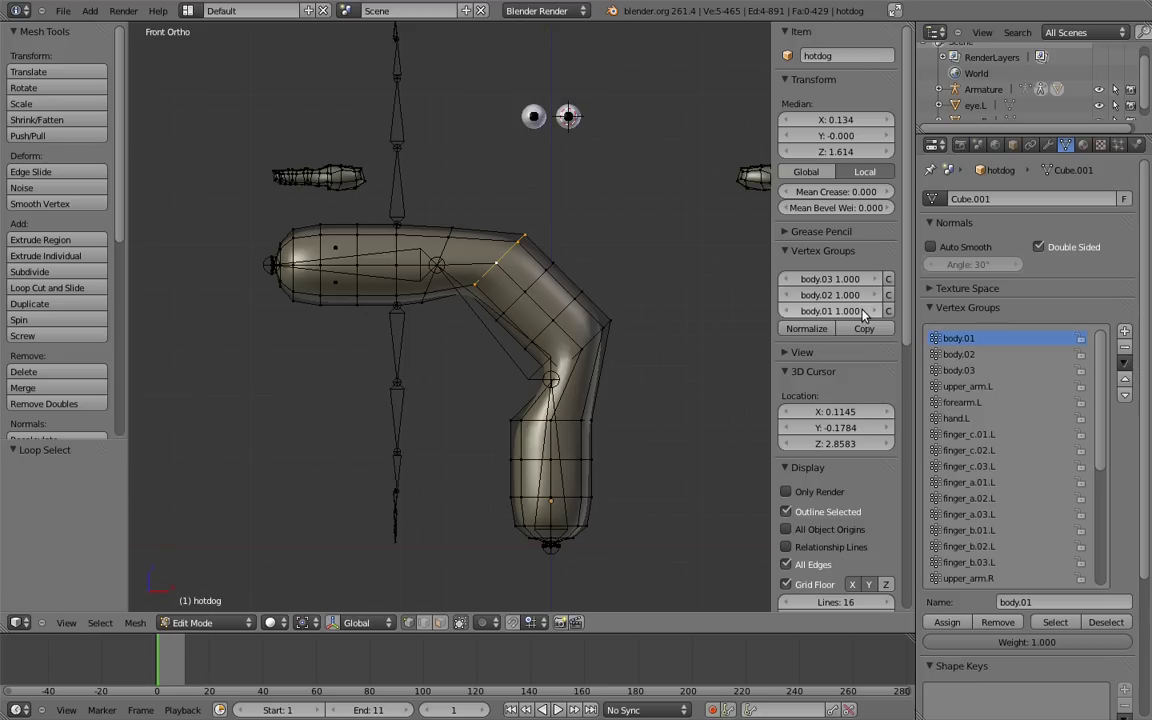
left_click_drag(655, 320, 560, 316)
Lower the shoulder edge loop's body.02 weight in the N panel.
right_click(488, 246, "alt")
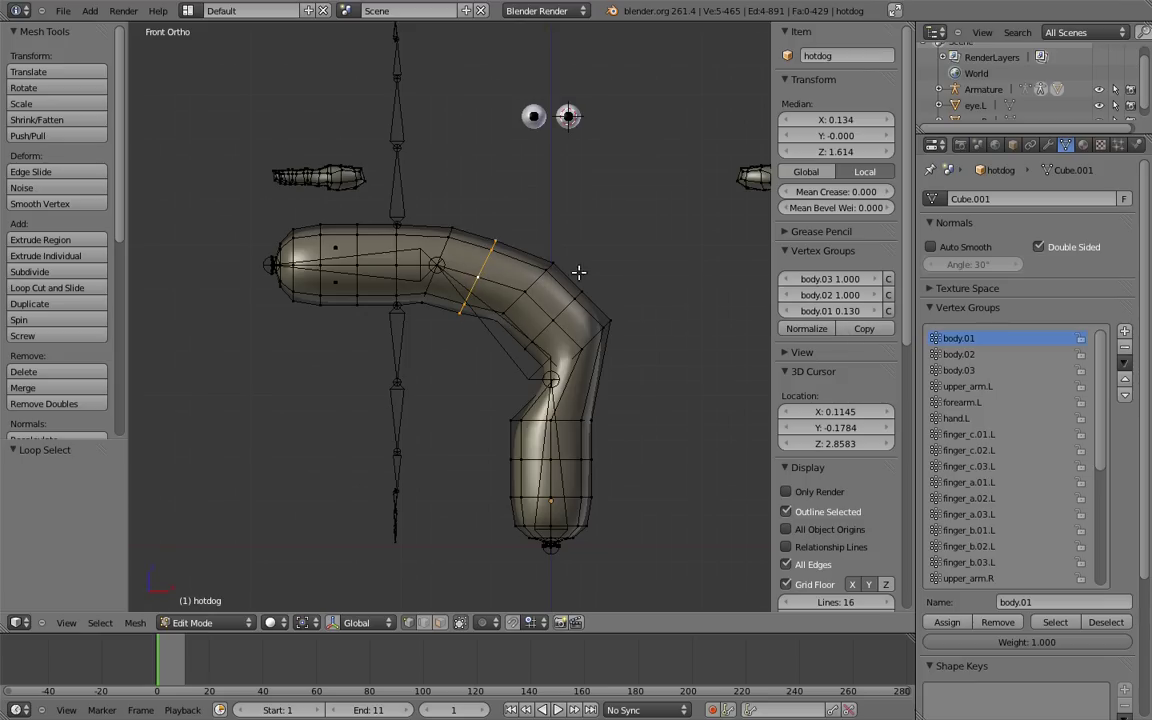
right_click(451, 262, "alt")
left_click_drag(846, 295, 843, 300)
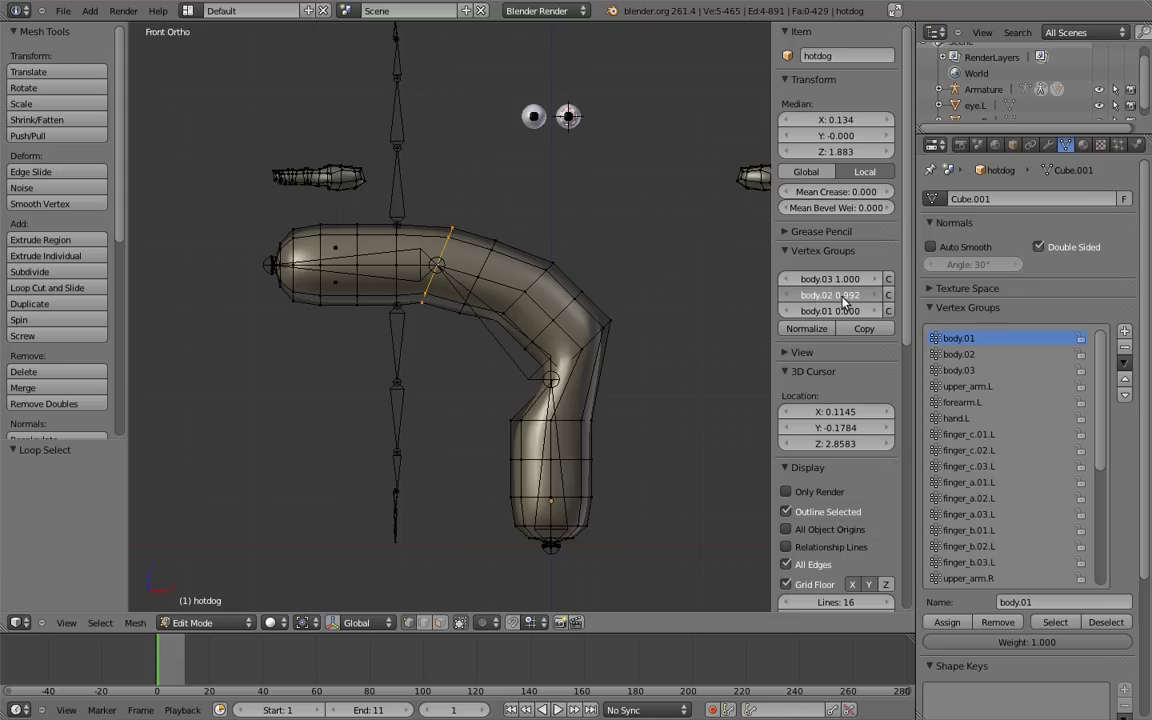
key("Escape")
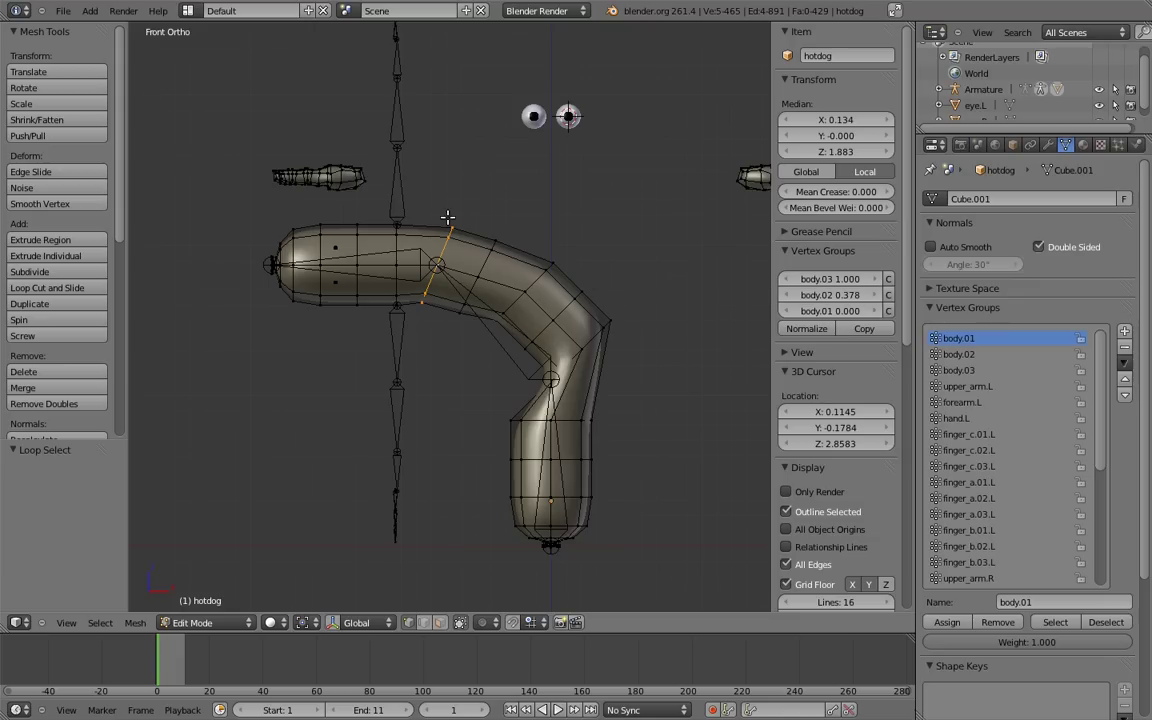
left_click_drag(846, 295, 527, 314)
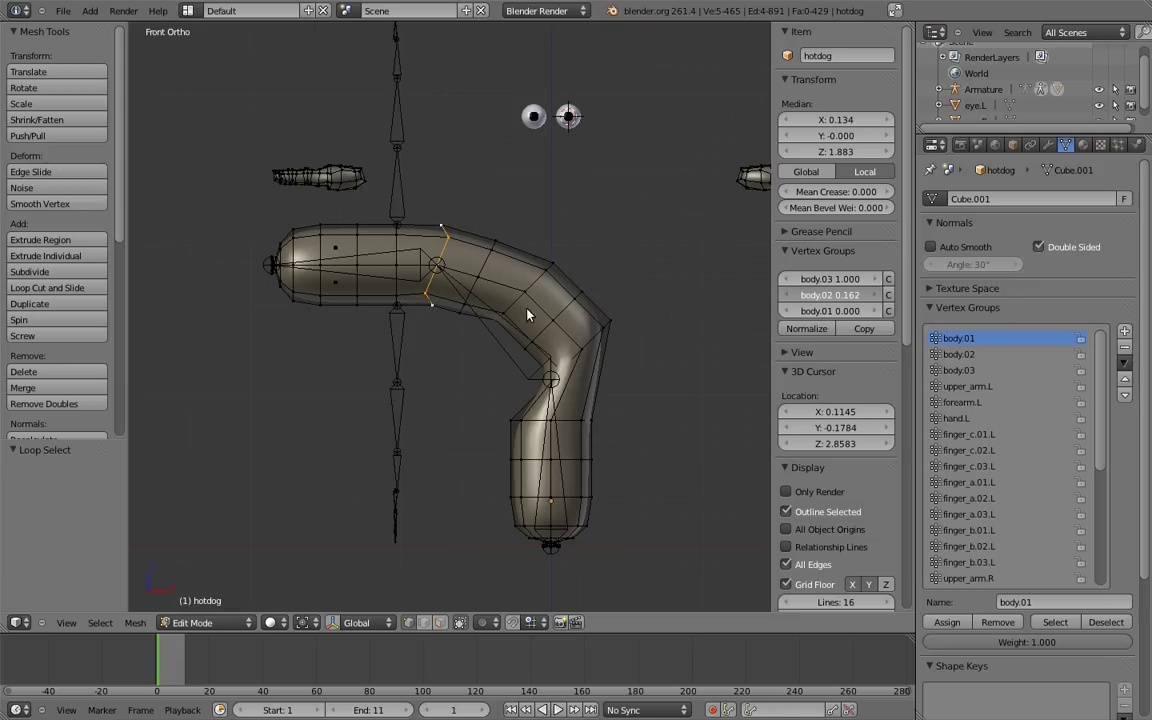
left_click(866, 330)
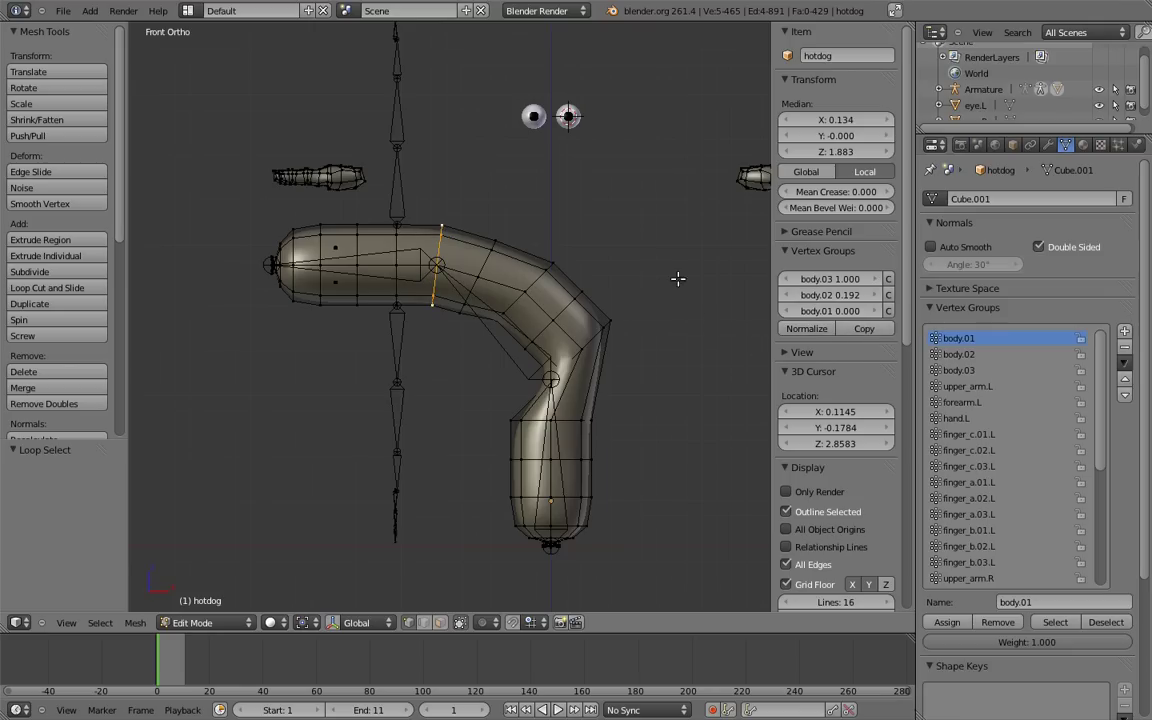
Set the diagonal loop further along the bend to body.01 0.700 and body.03 0.700.
right_click(495, 262, "alt")
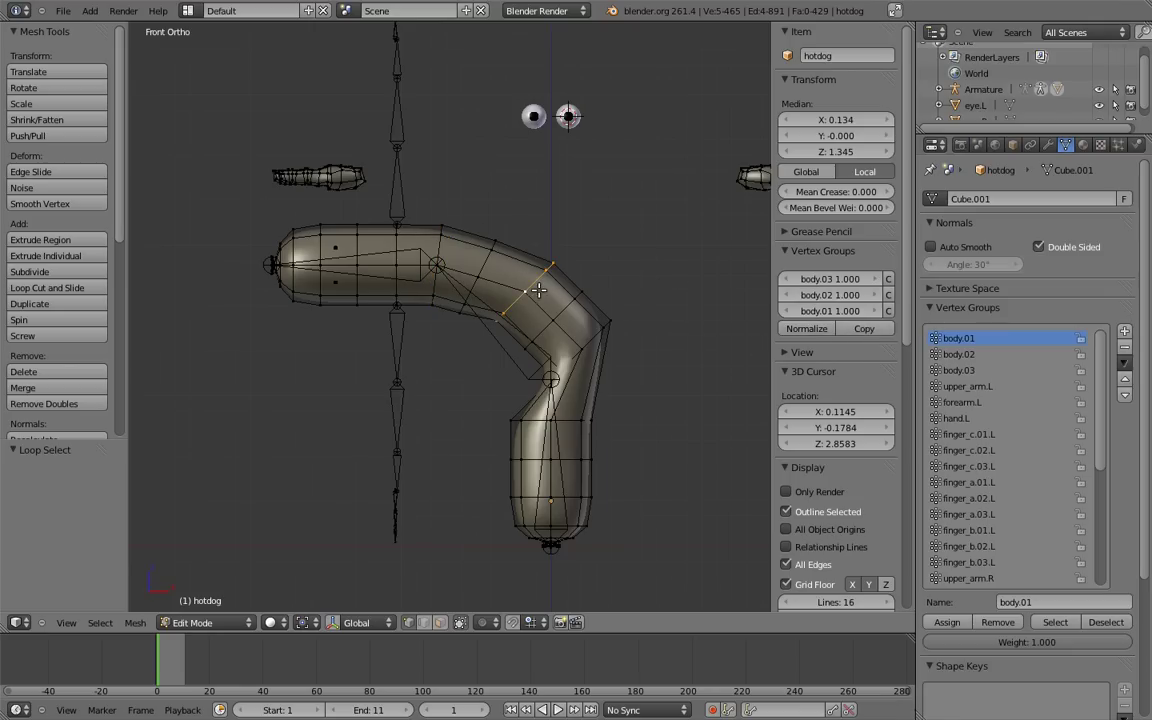
left_click_drag(825, 316, 790, 316)
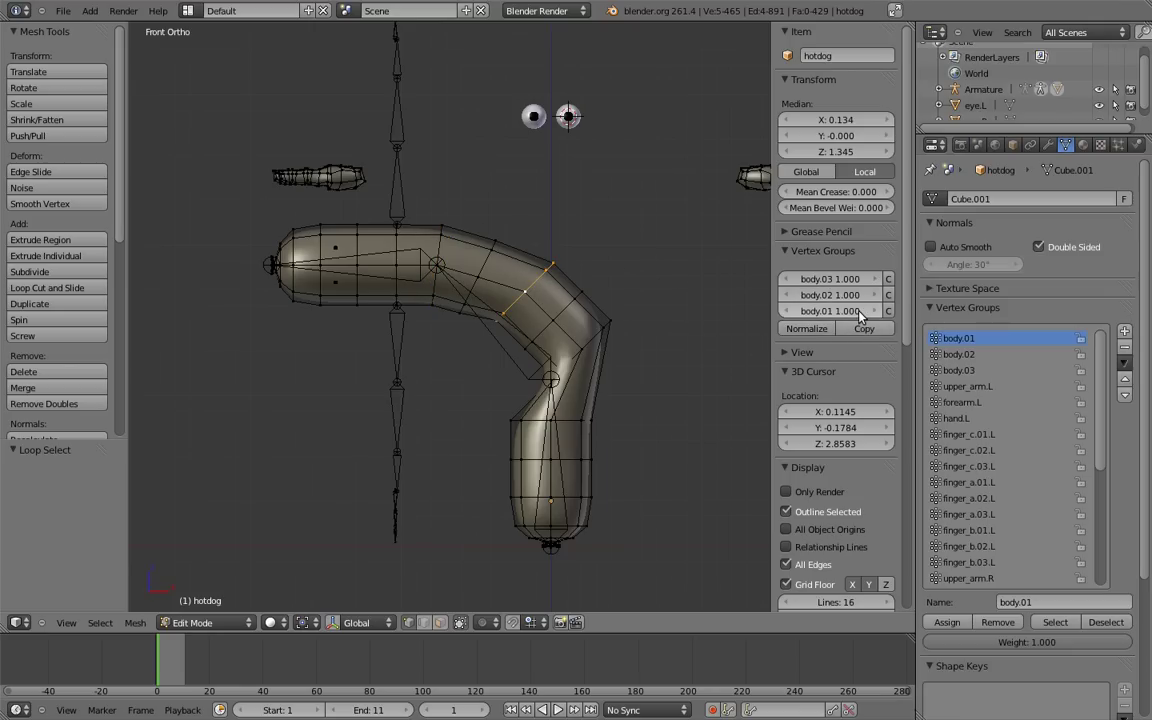
left_click(825, 316)
key("BackSpace")
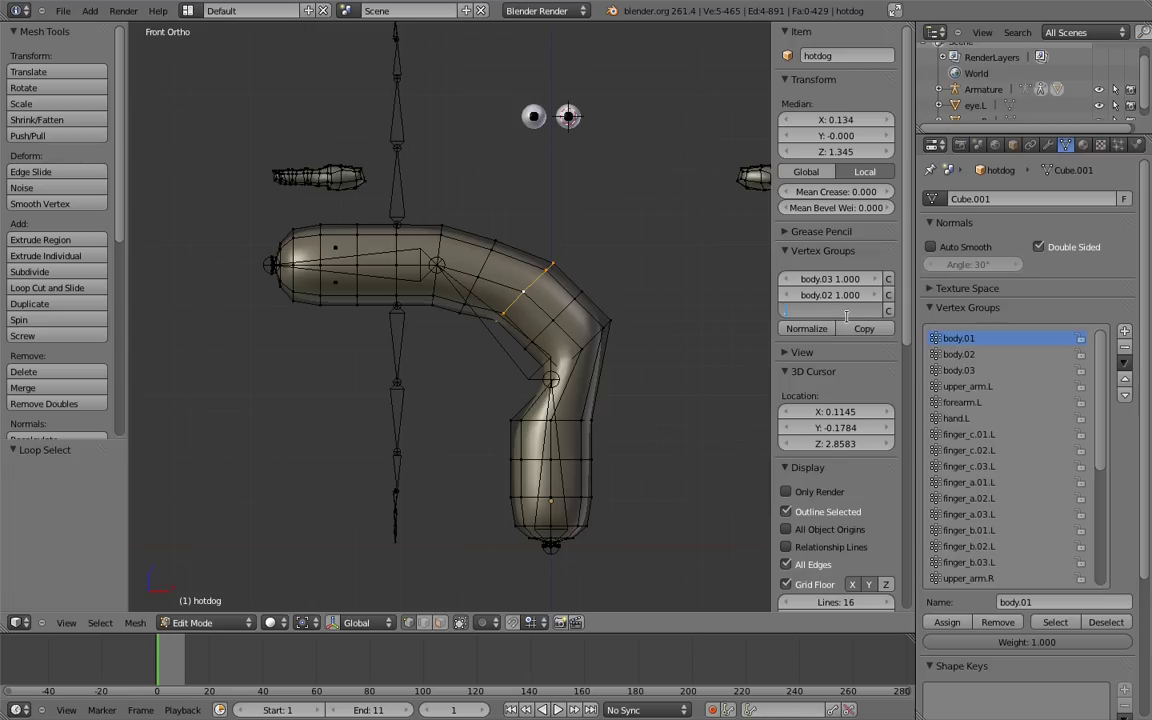
type("7")
key("Return")
left_click(845, 280)
key("BackSpace")
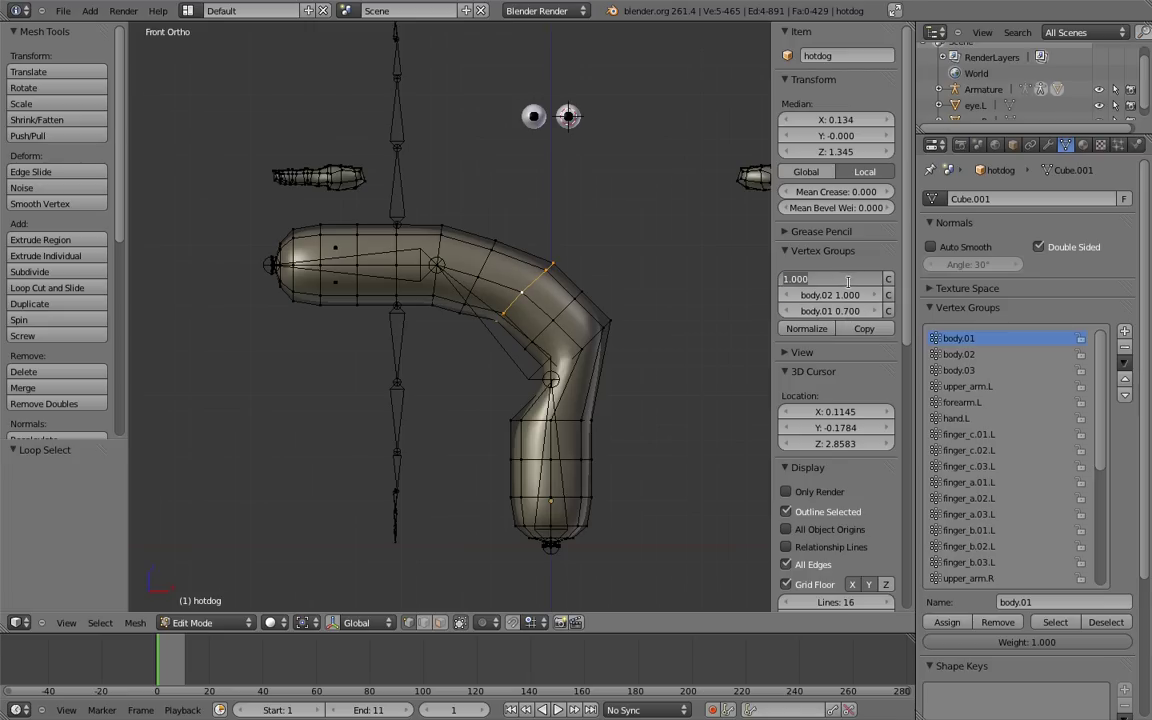
type("0.7")
key("Return")
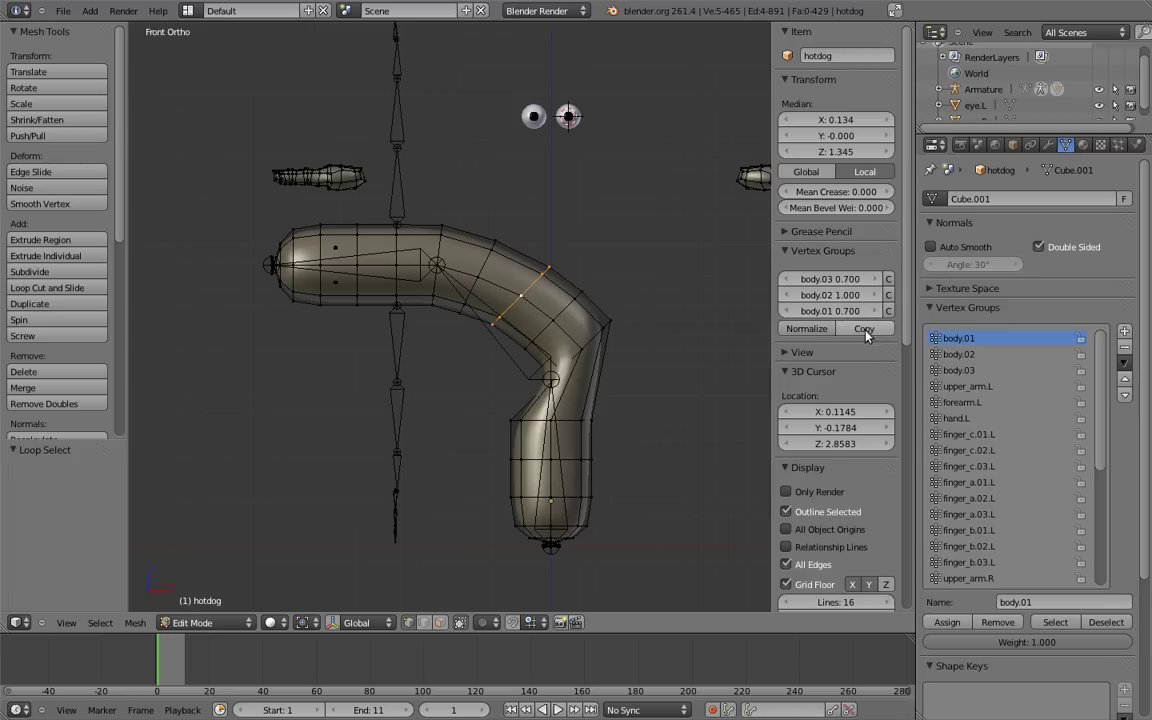
Raise the adjacent loop's body.01 weight slightly and give the upper-bend loop body.02 0.25.
right_click(478, 275, "alt")
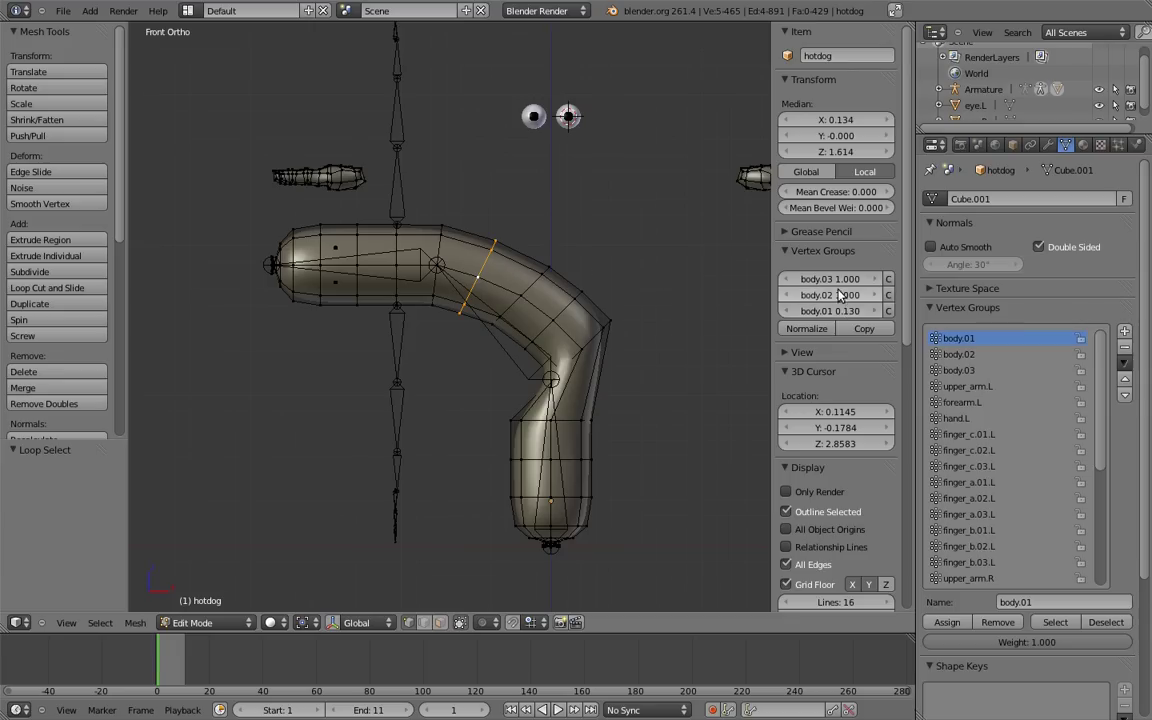
left_click_drag(857, 316, 874, 333)
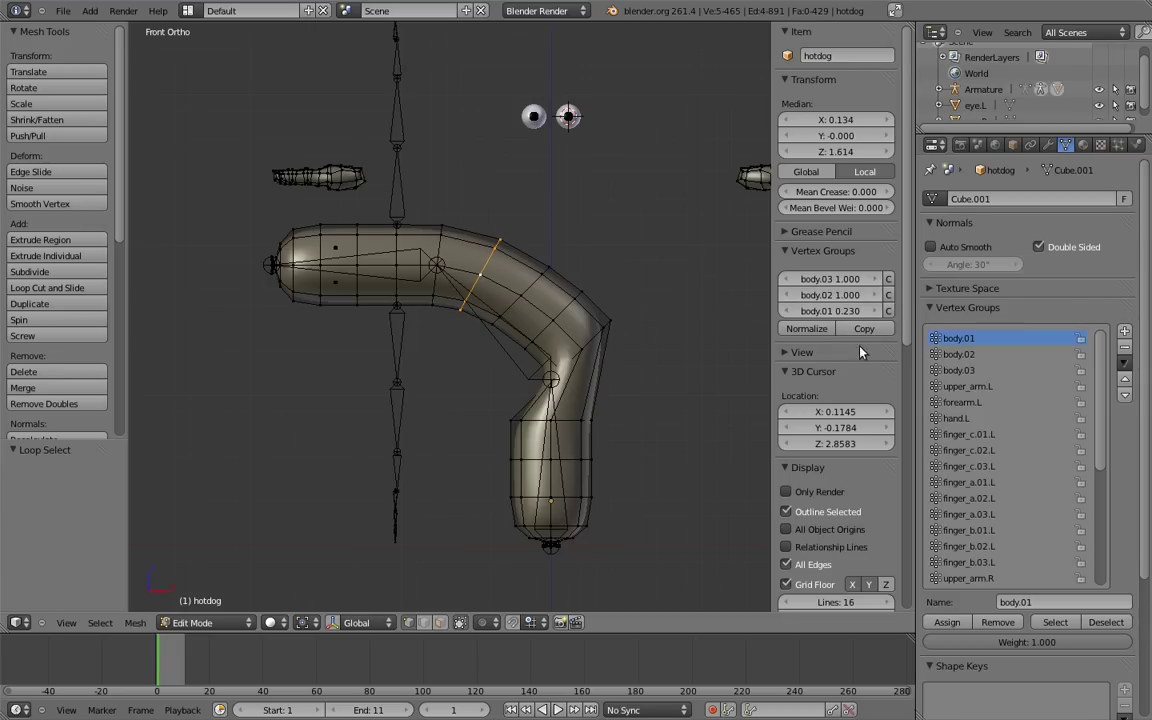
middle_click_drag(665, 302, 610, 339, "shift")
right_click(385, 287, "alt")
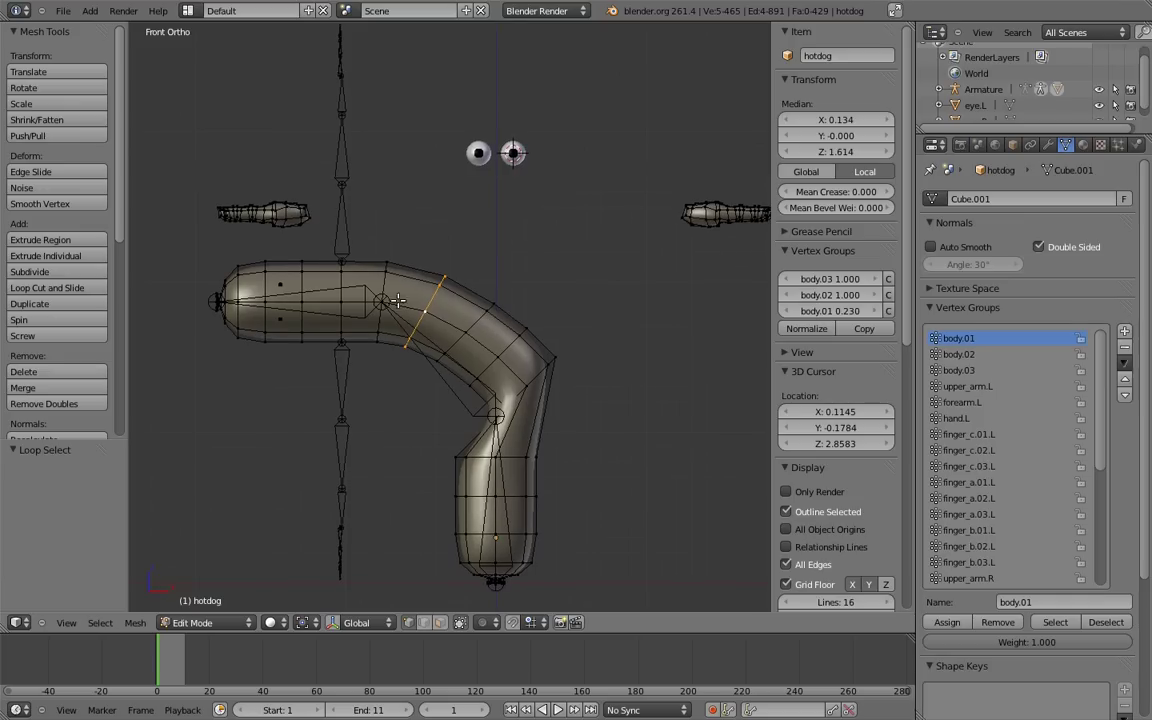
left_click(829, 299)
key("BackSpace")
key("Return")
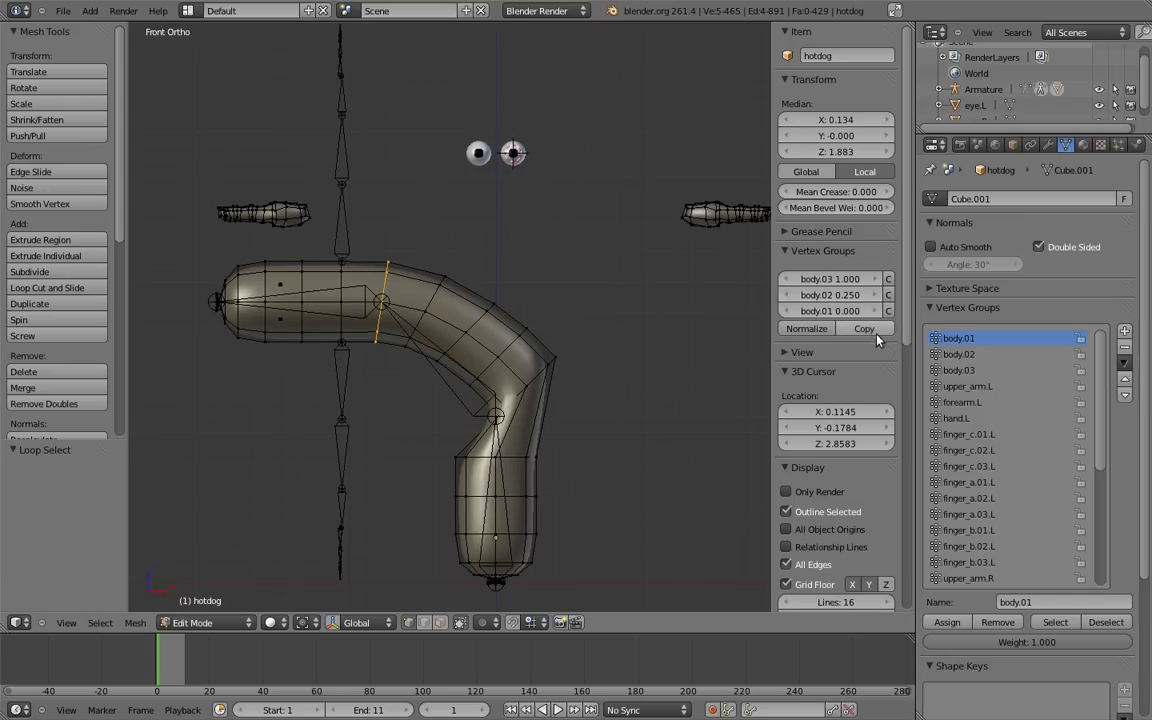
Select the edge ending at the lower joint and set its body.02 weight to 0.25.
right_click(536, 376)
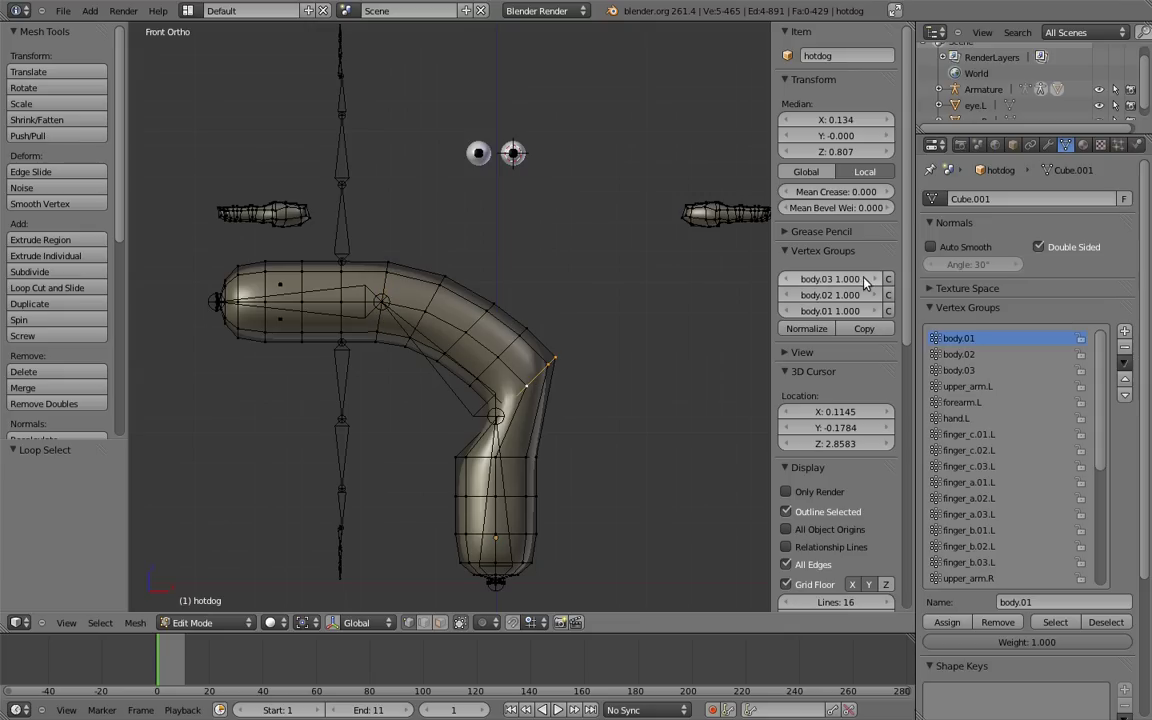
right_click(525, 386)
left_click(853, 295)
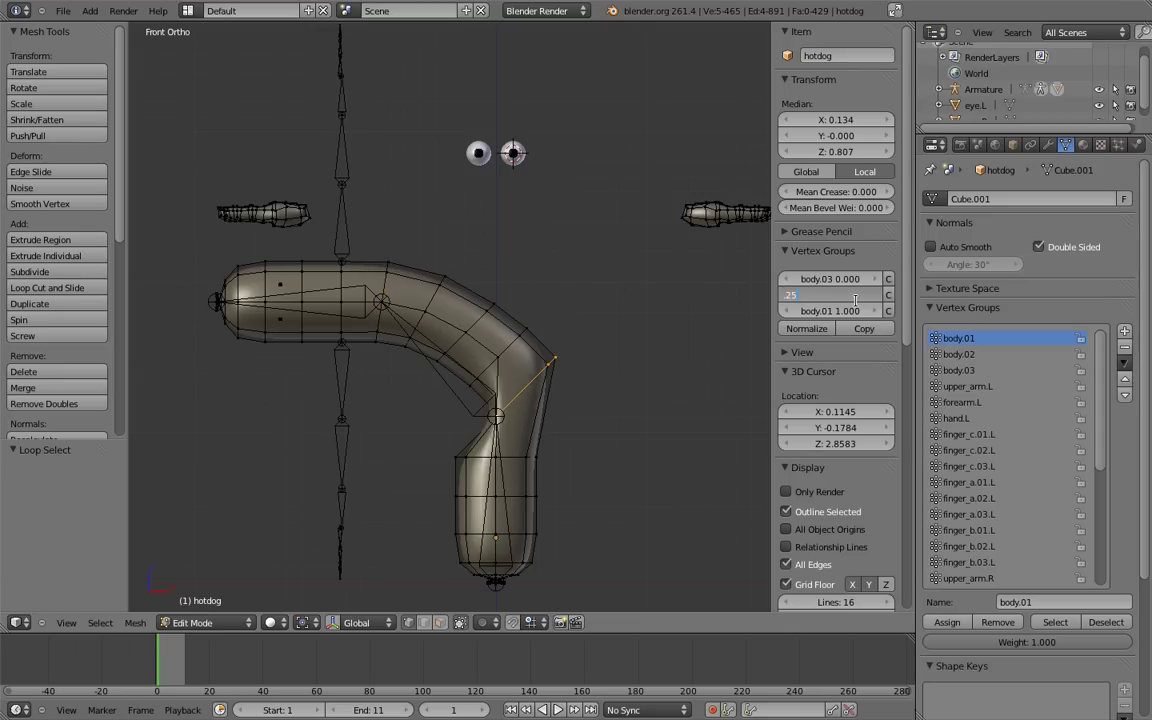
key("Return")
middle_click_drag(516, 338, 545, 357, "shift")
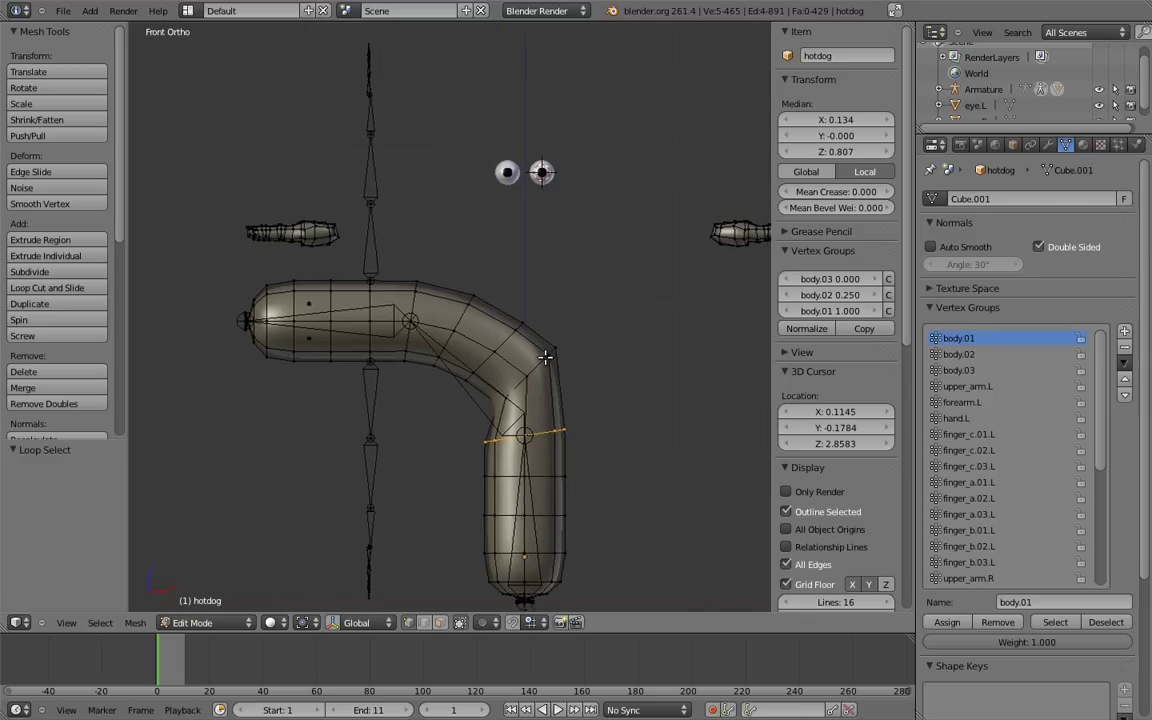
Set the upper-bend edge loop's body.01 weight to 0.25.
right_click(466, 322)
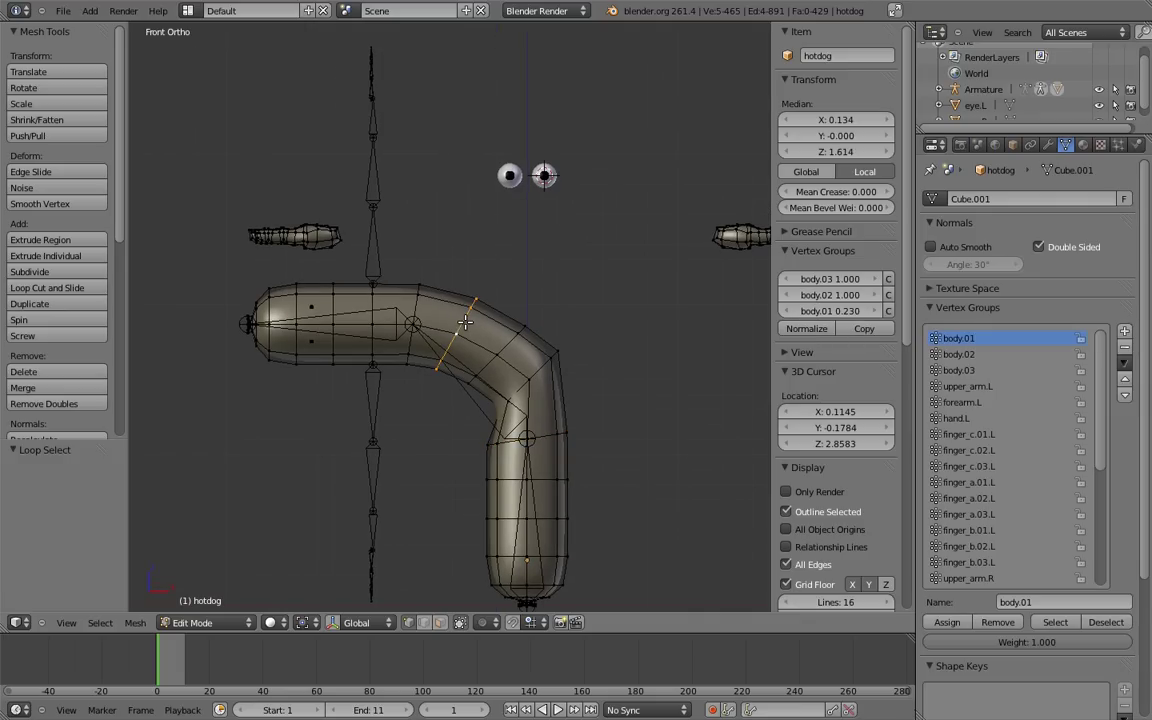
left_click(848, 311)
key("BackSpace")
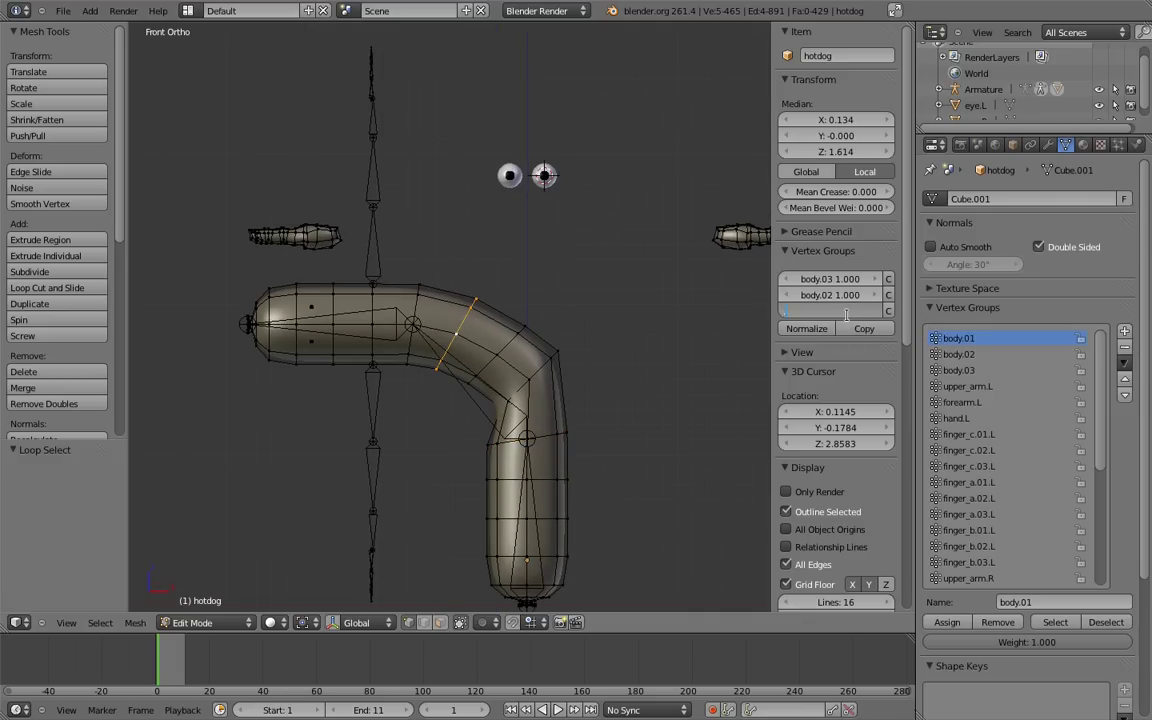
type(".25")
key("Return")
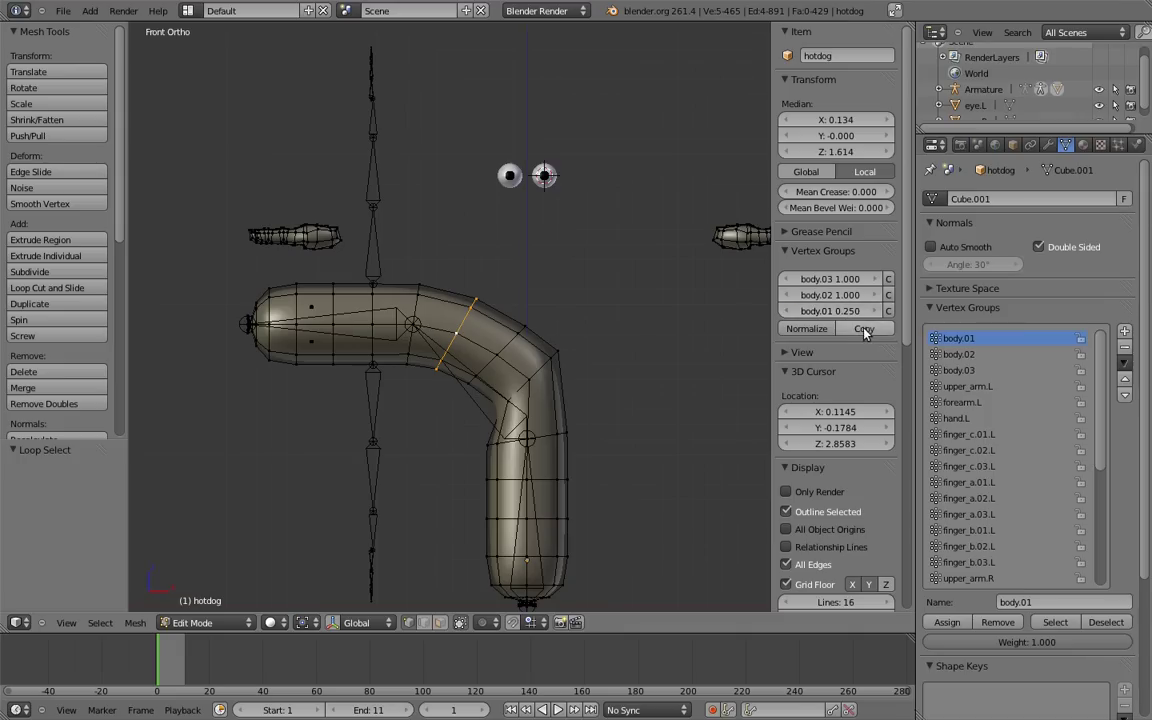
Give the lower-joint edge body.02 0.9 and body.03 0.25, then leave Edit Mode for posing.
left_click(851, 295)
type(".9")
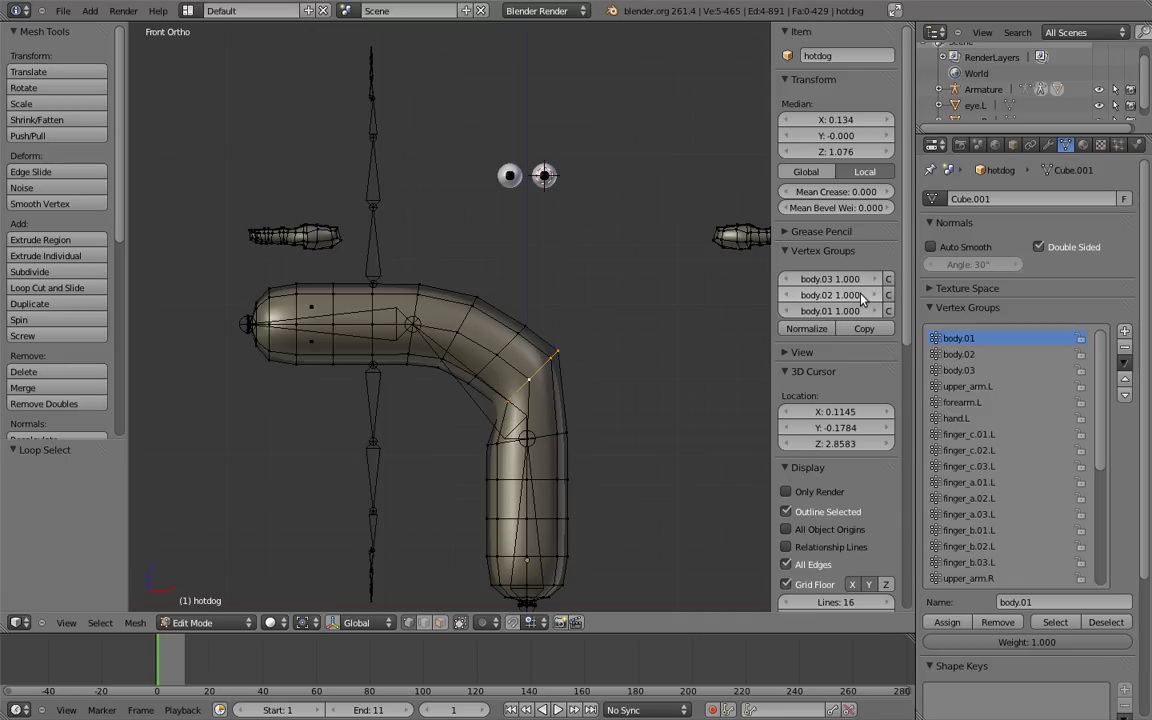
left_click(858, 300)
key("Return")
left_click_drag(850, 279, 797, 283)
left_click(840, 278)
type(".25")
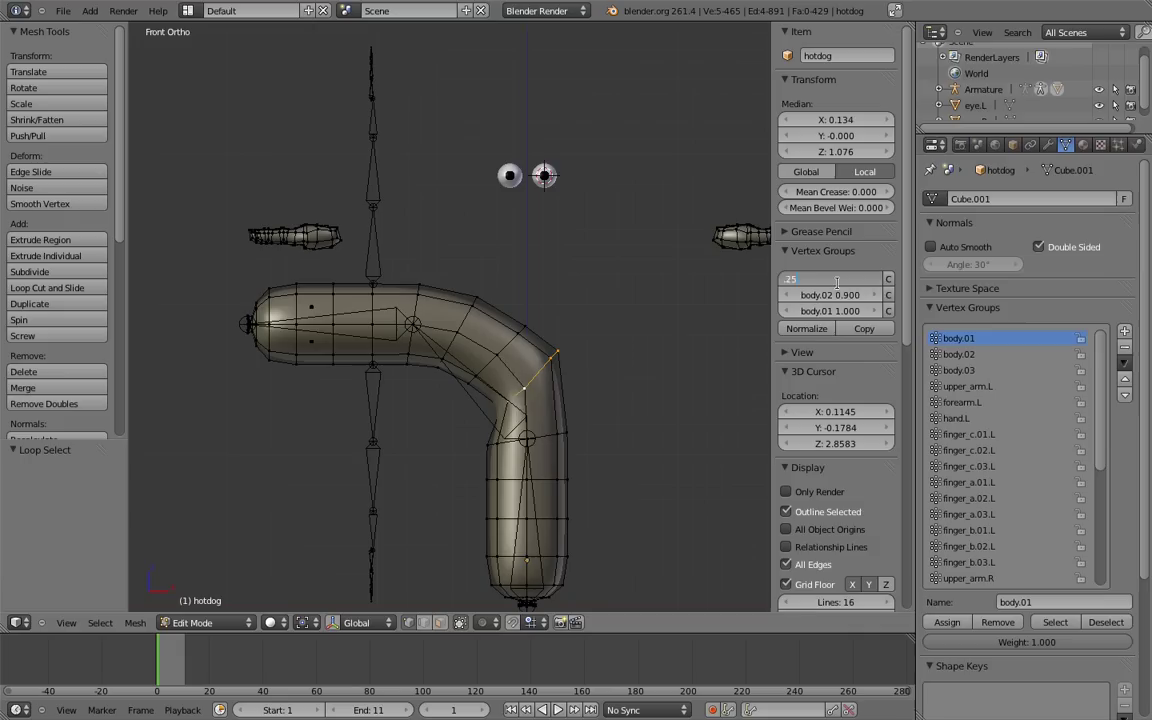
key("Return")
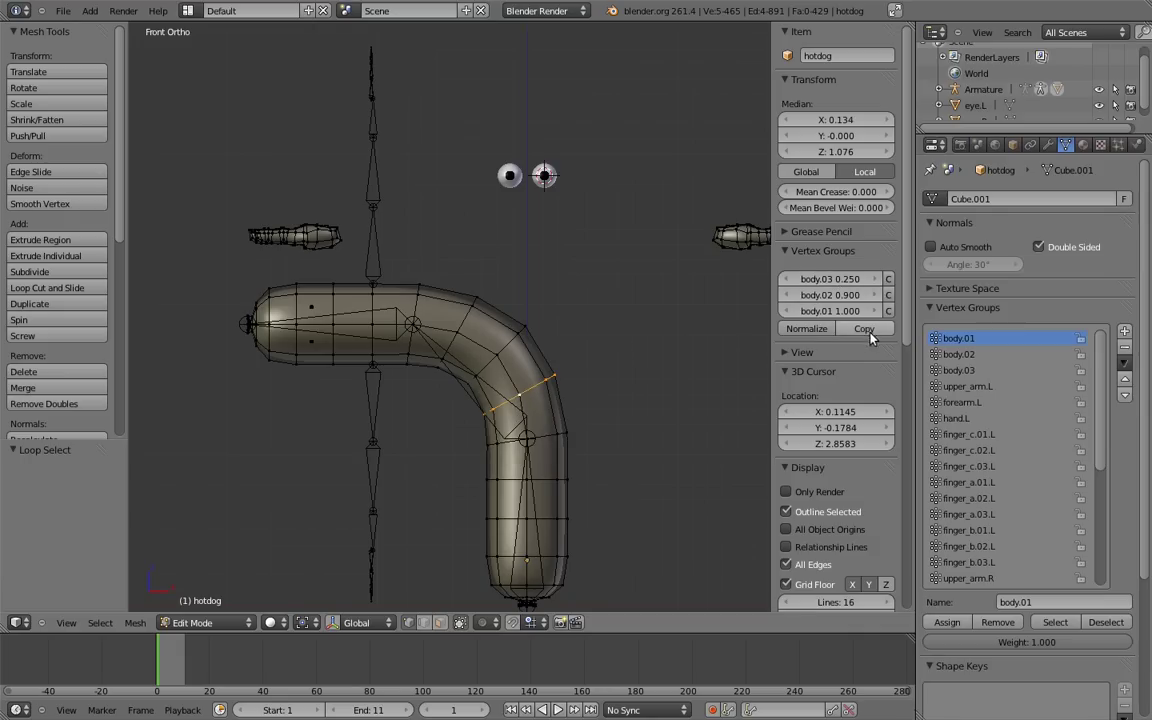
scroll(730, 340, "down", 2)
scroll(663, 337, "down", 2)
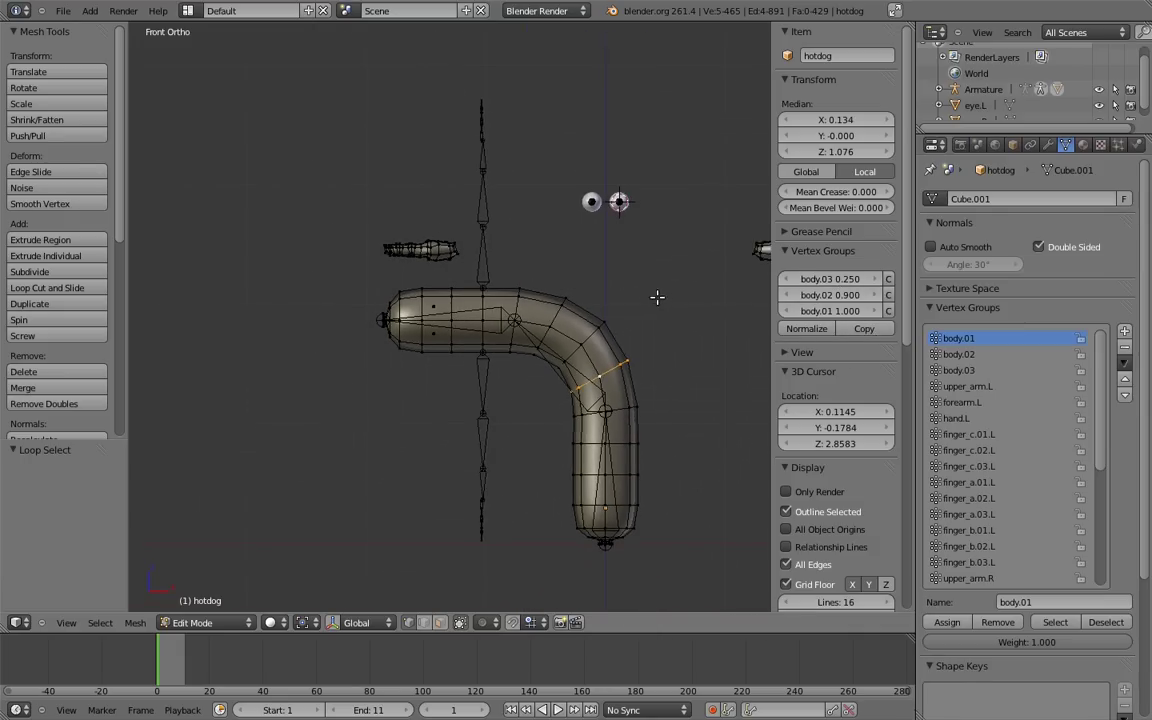
key("Tab")
right_click(492, 337)
Test-bend the hotdog into a U shape by rotating the body.02 and body.03 bones.
right_click(525, 352)
key("r")
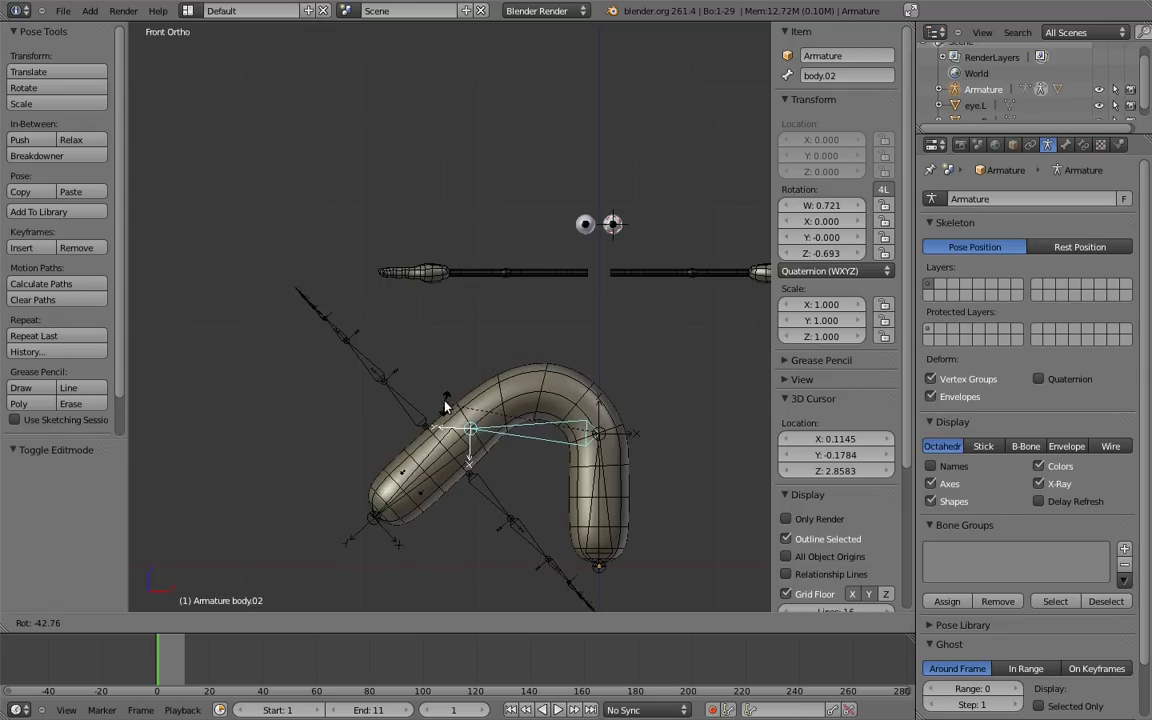
left_click(446, 405)
right_click(426, 491)
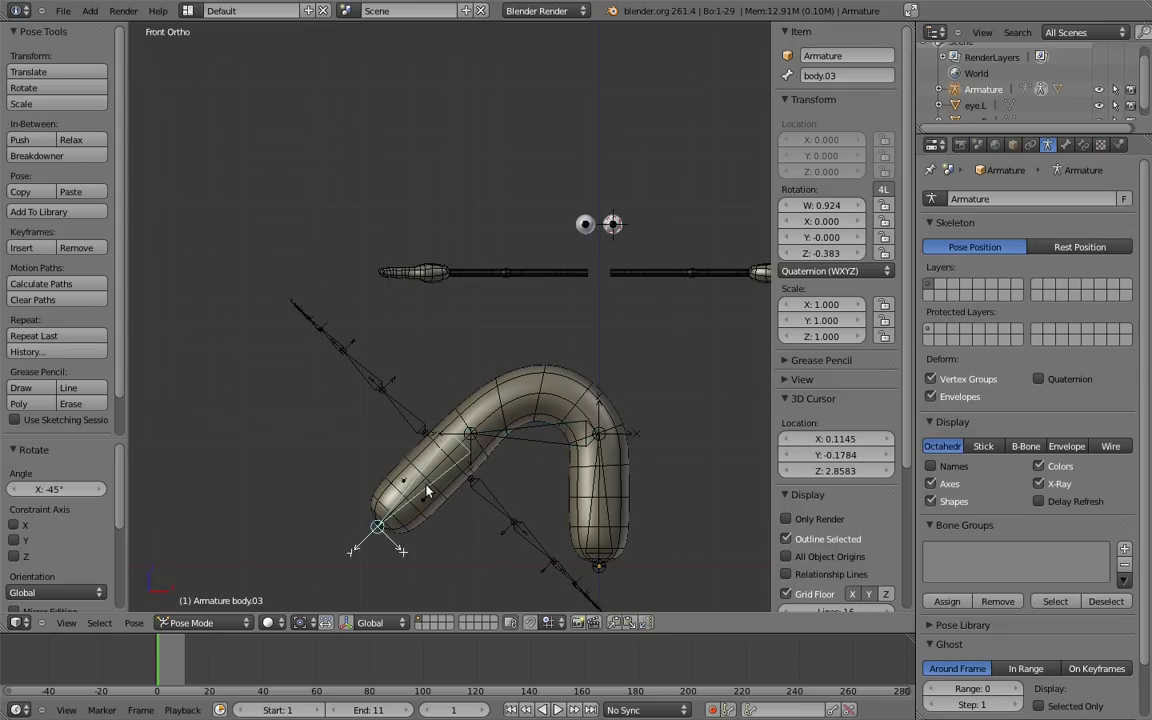
key("r")
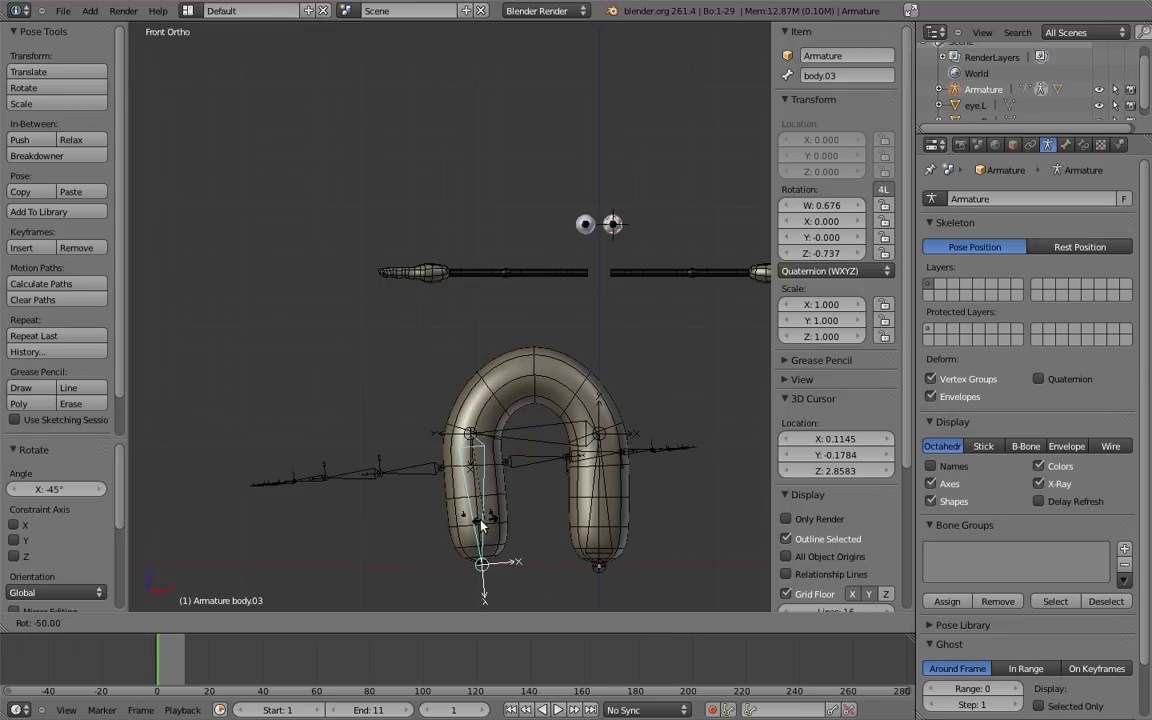
left_click(540, 460)
scroll(538, 403, "down", 1)
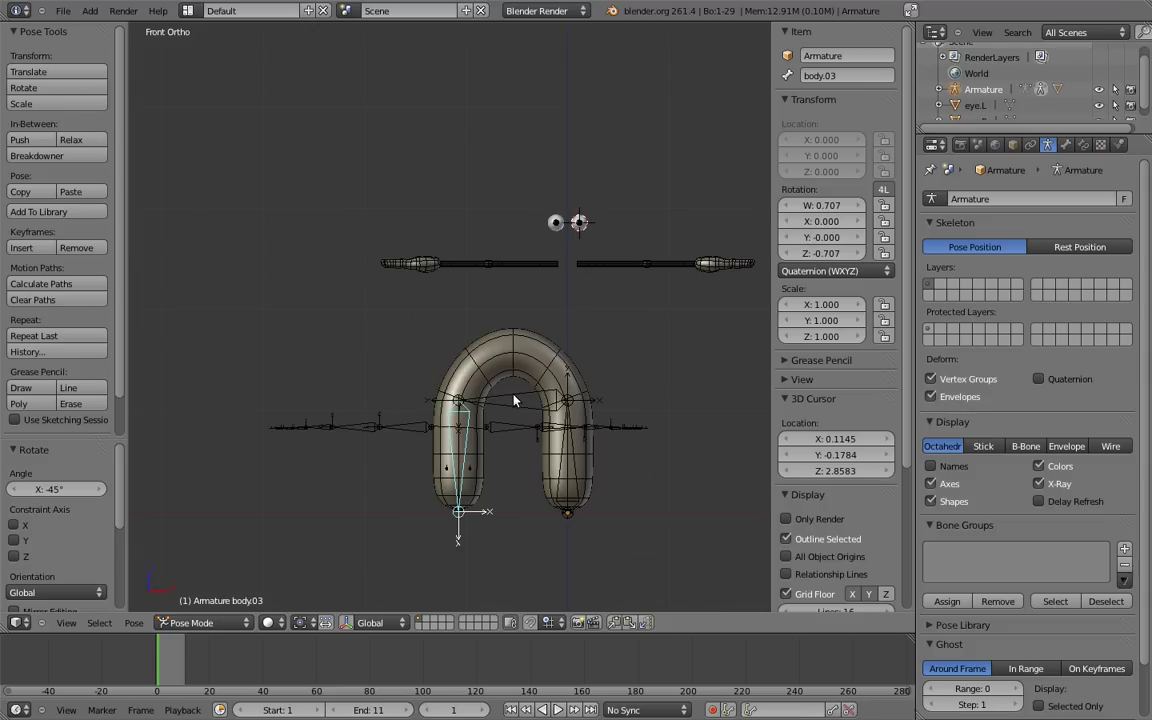
Clear all bone rotations back to the rest pose and select the hotdog mesh.
key("a")
key("a")
key("alt+r")
key("a")
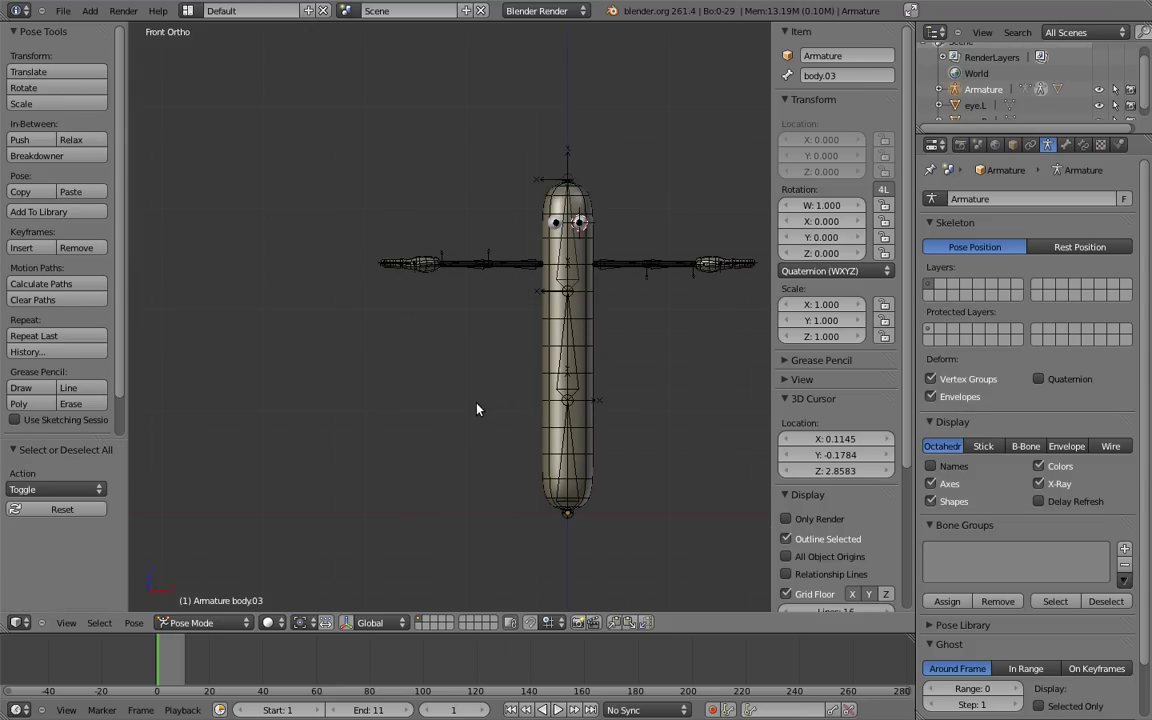
right_click(589, 316)
Reveal the hidden arm geometry on the hotdog mesh and deselect all vertices.
key("Tab")
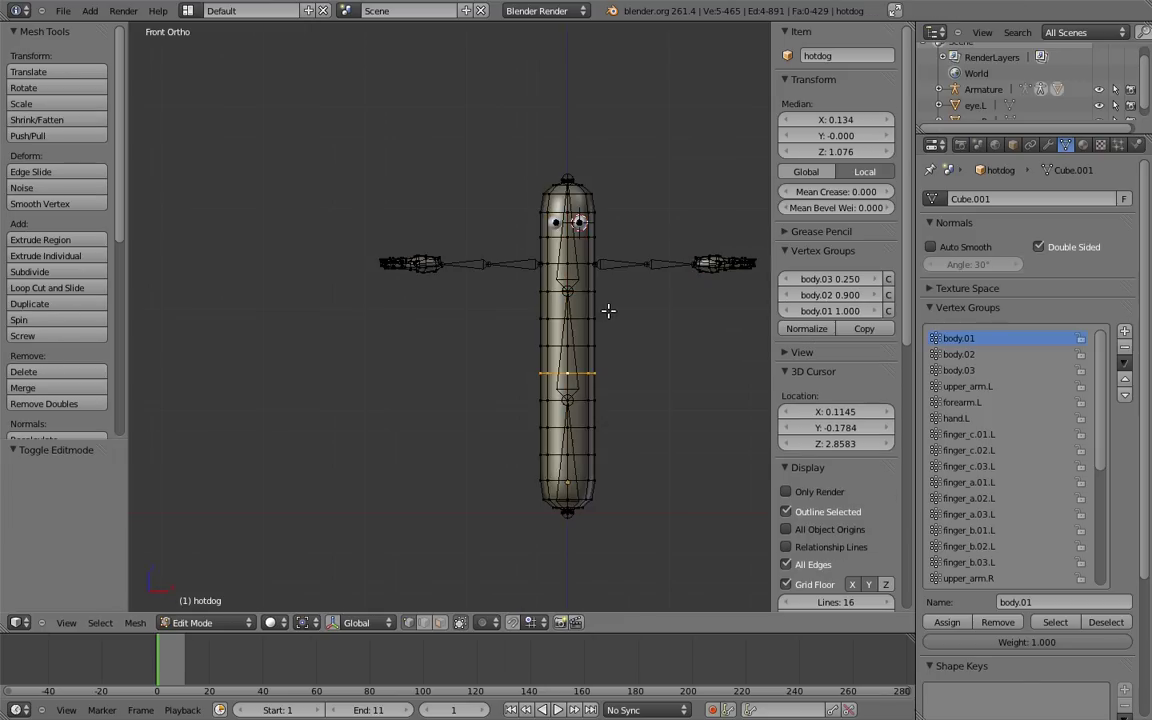
middle_click_drag(605, 310, 534, 356, "shift")
key("alt+h")
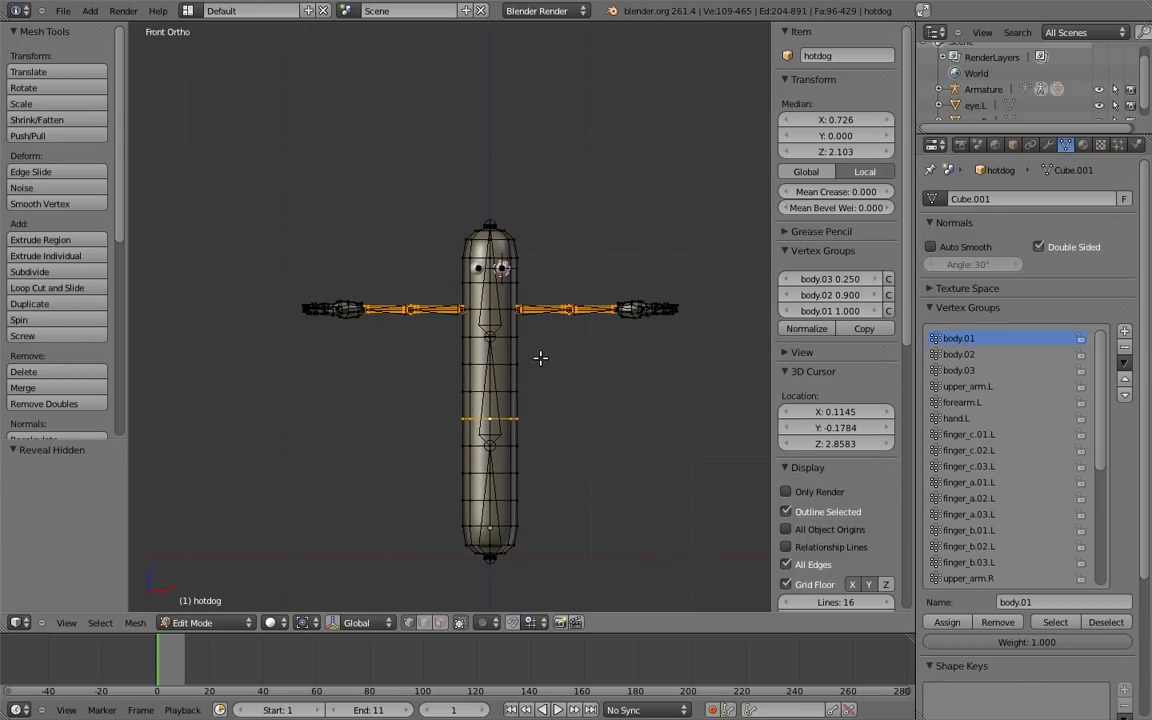
key("a")
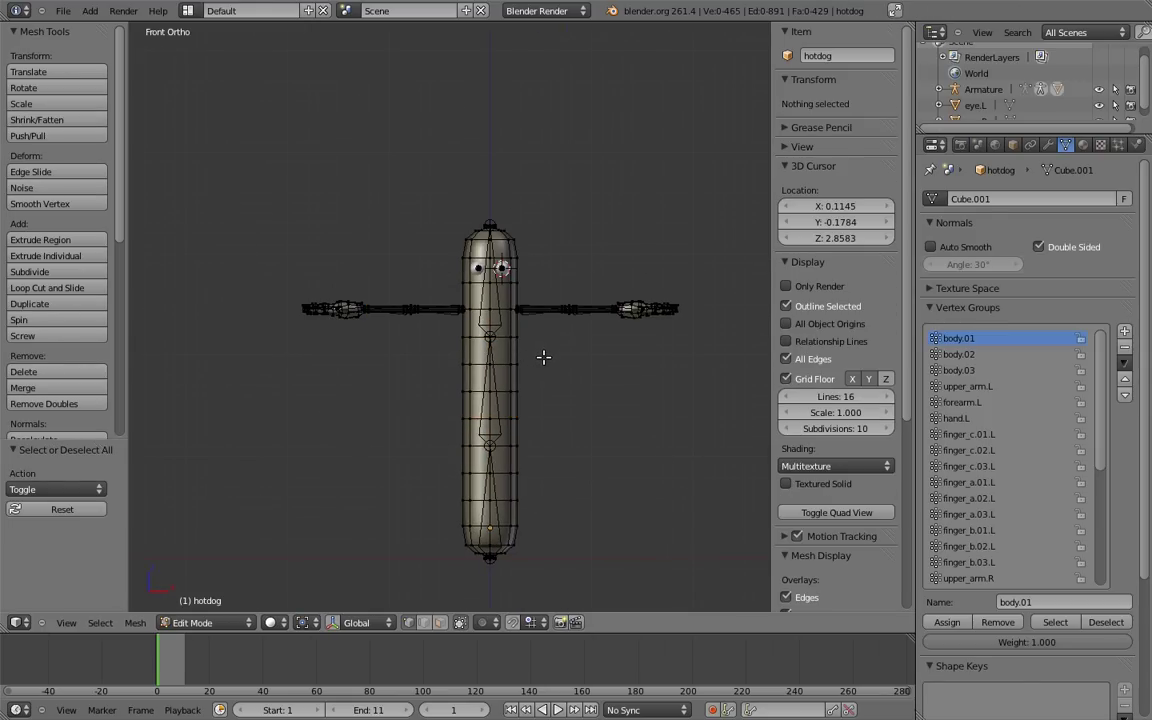
middle_click_drag(545, 357, 560, 213, "shift")
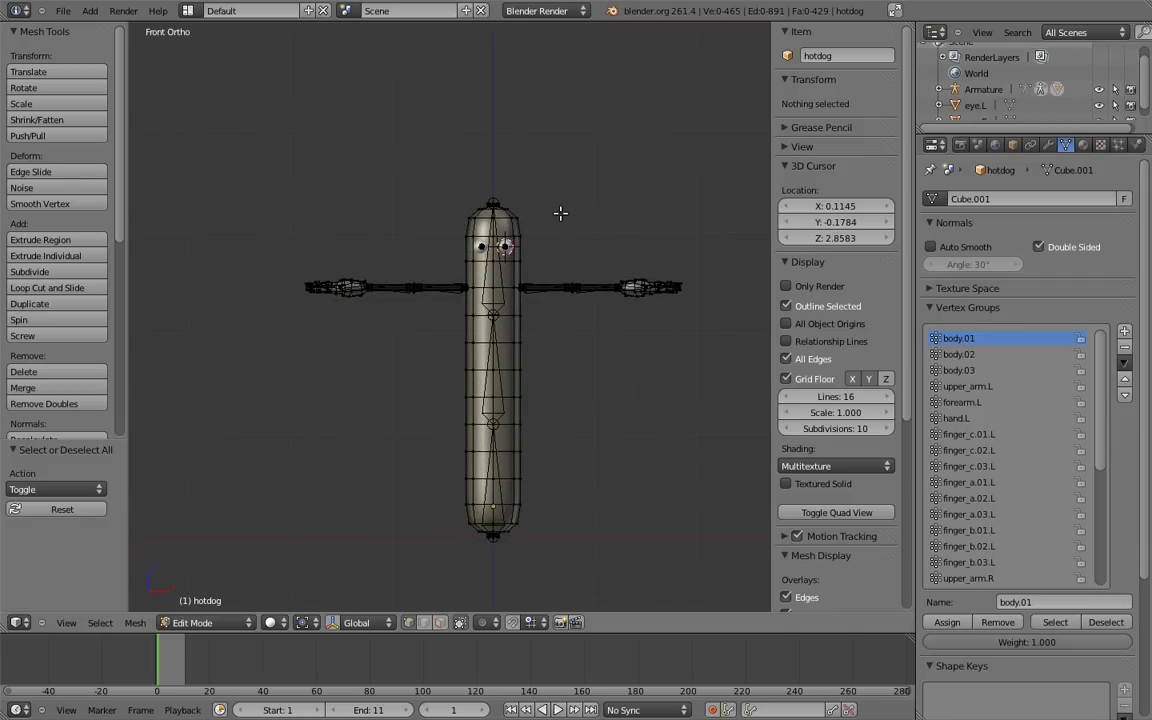
scroll(600, 241, "up", 4)
middle_click_drag(625, 273, 481, 273, "shift")
scroll(473, 275, "up", 1)
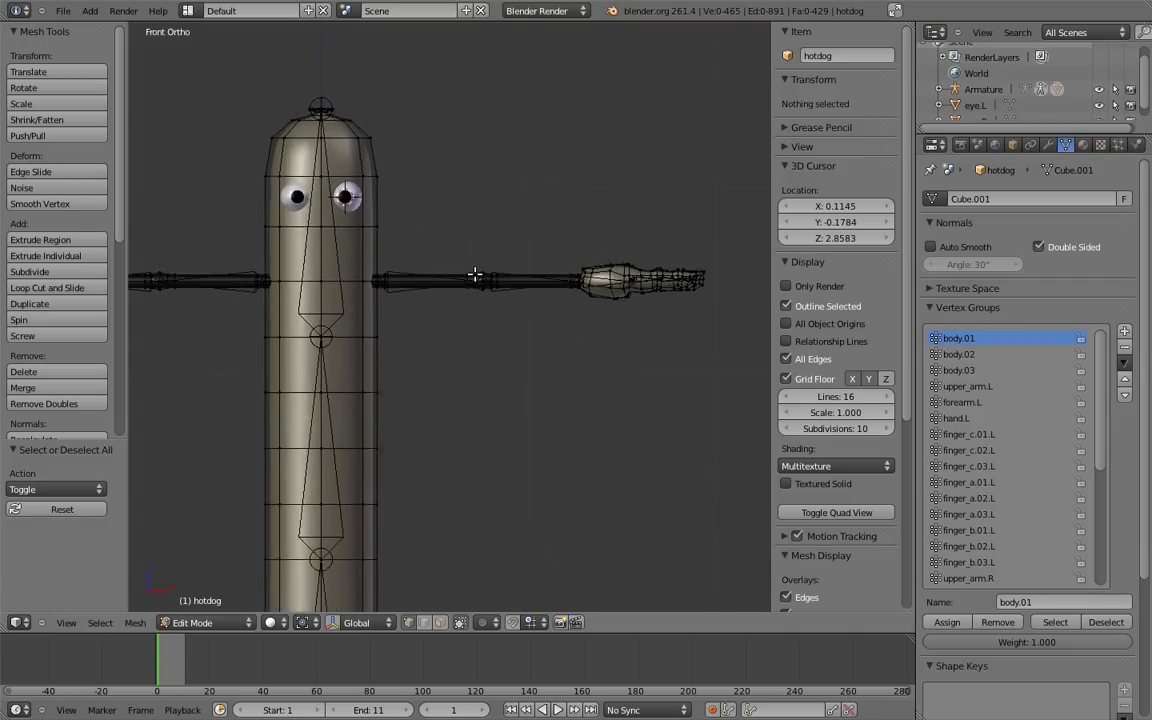
scroll(545, 298, "up", 1)
Pose the upper_arm.L bone rotated 60° downward.
key("Tab")
right_click(452, 260)
key("ctrl+Tab")
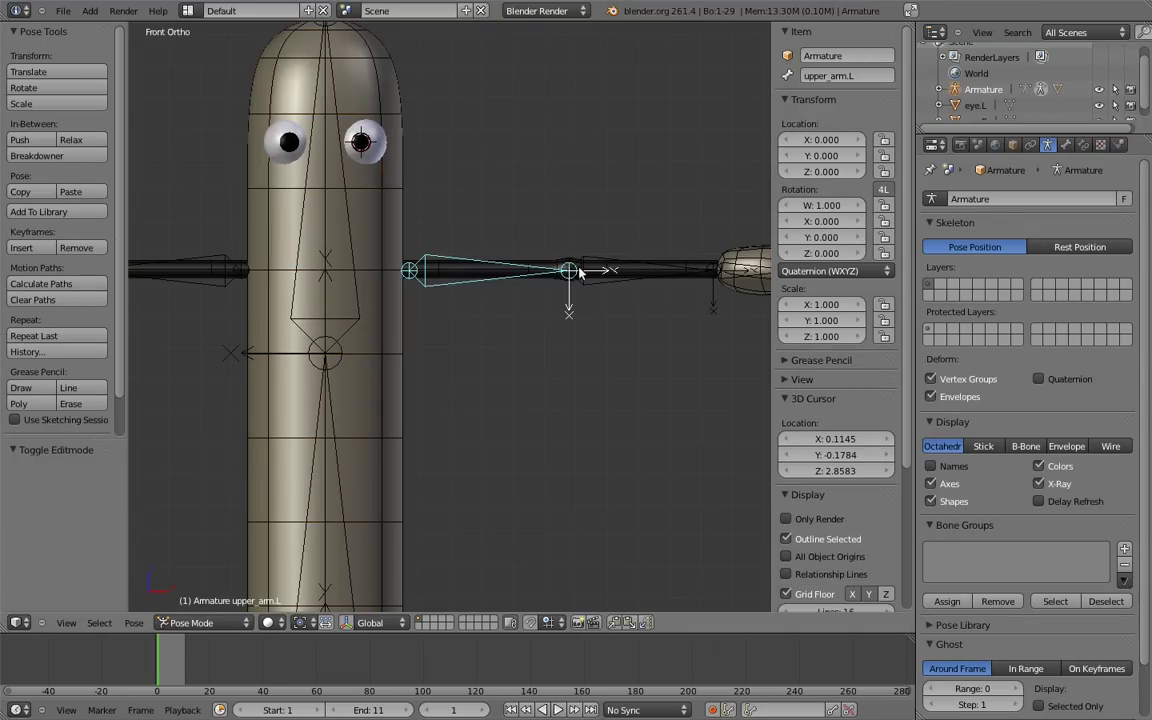
key("r")
left_click(461, 380)
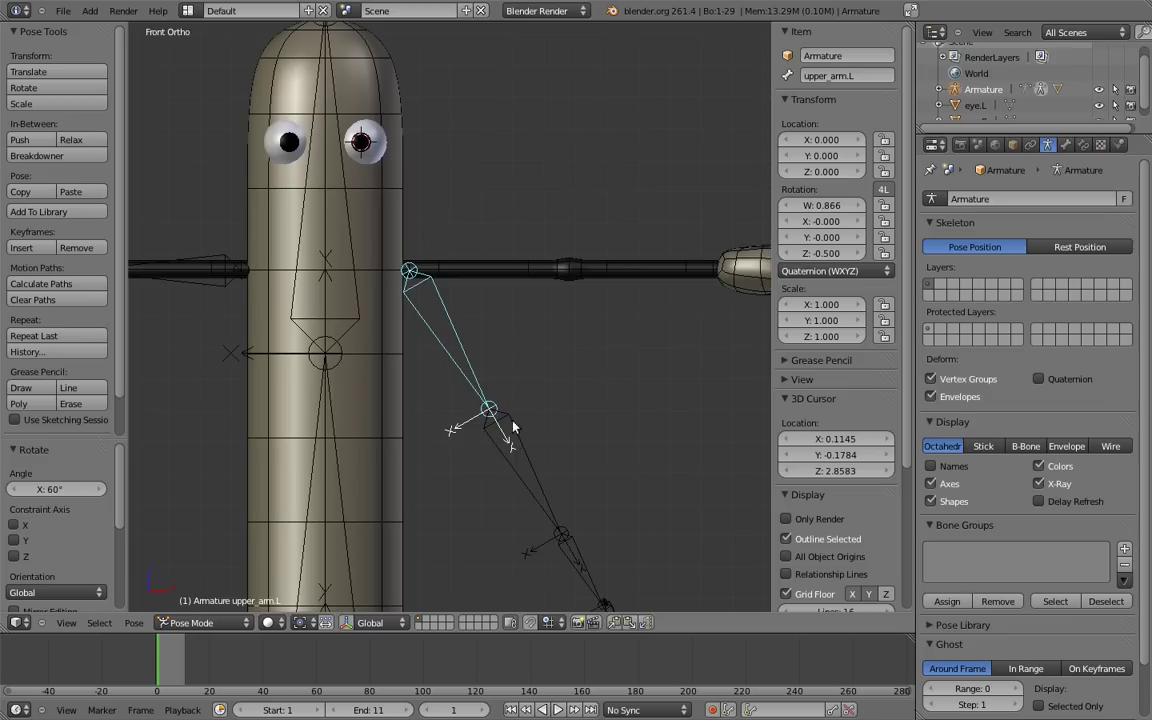
middle_click_drag(490, 299, 557, 319, "shift")
scroll(559, 289, "up", 1)
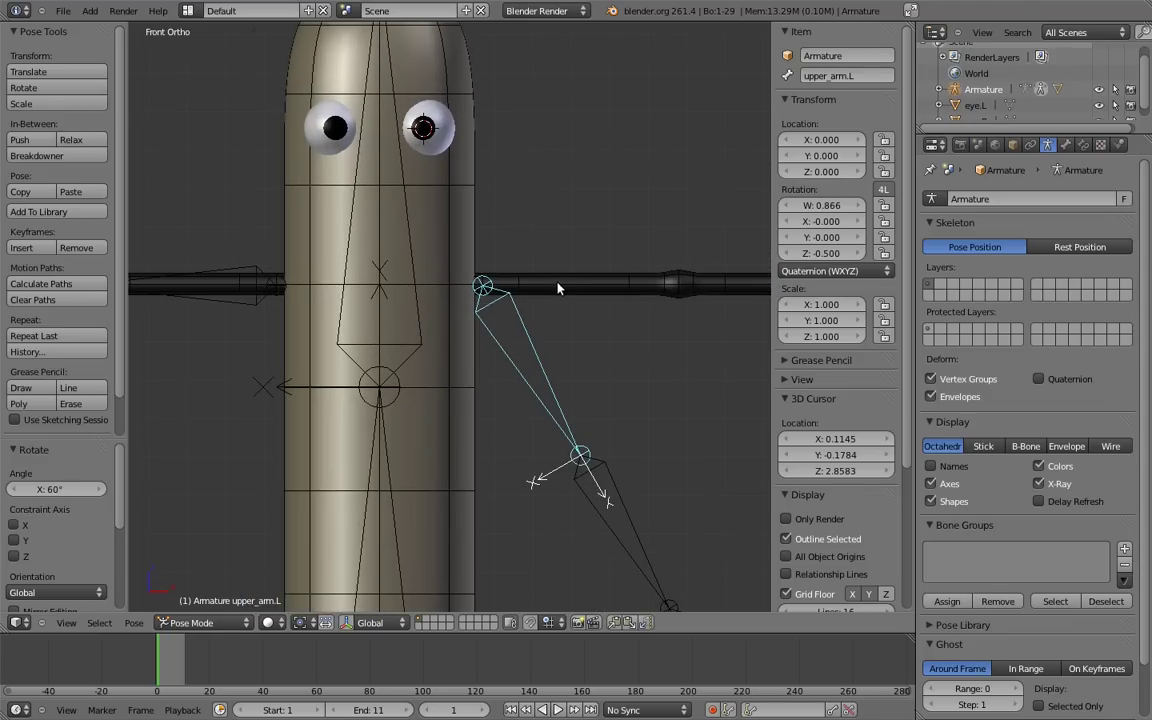
Return to the hotdog mesh in Edit Mode with the arm framed in view.
key("ctrl+Tab")
right_click(565, 289)
key("Tab")
middle_click_drag(589, 285, 513, 354, "shift")
scroll(513, 354, "up", 3)
mouse_move(519, 434)
middle_mouse_down("shift")
mouse_move(507, 330)
mouse_move(373, 278)
middle_mouse_up("shift")
Box-select the upper-arm vertices from the shoulder end in wireframe view.
key("z")
scroll(334, 235, "down", 2)
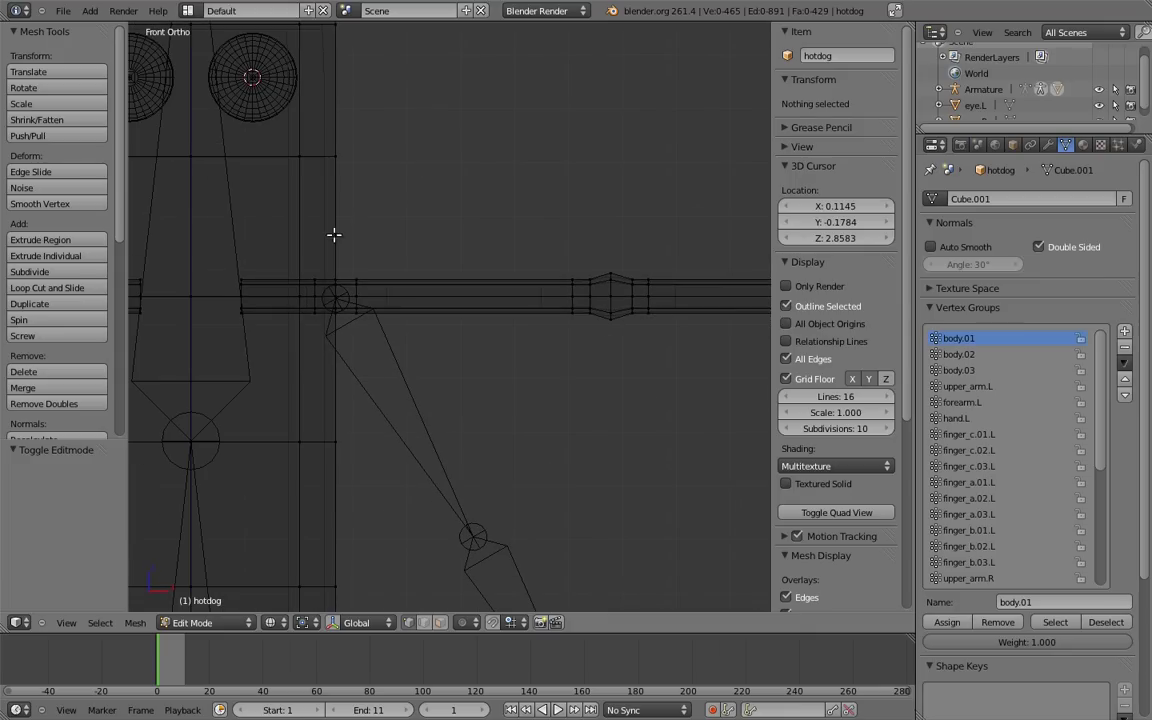
right_click(355, 274)
key("b")
mouse_move(350, 254)
left_mouse_down()
mouse_move(567, 351)
mouse_move(620, 360)
left_mouse_up()
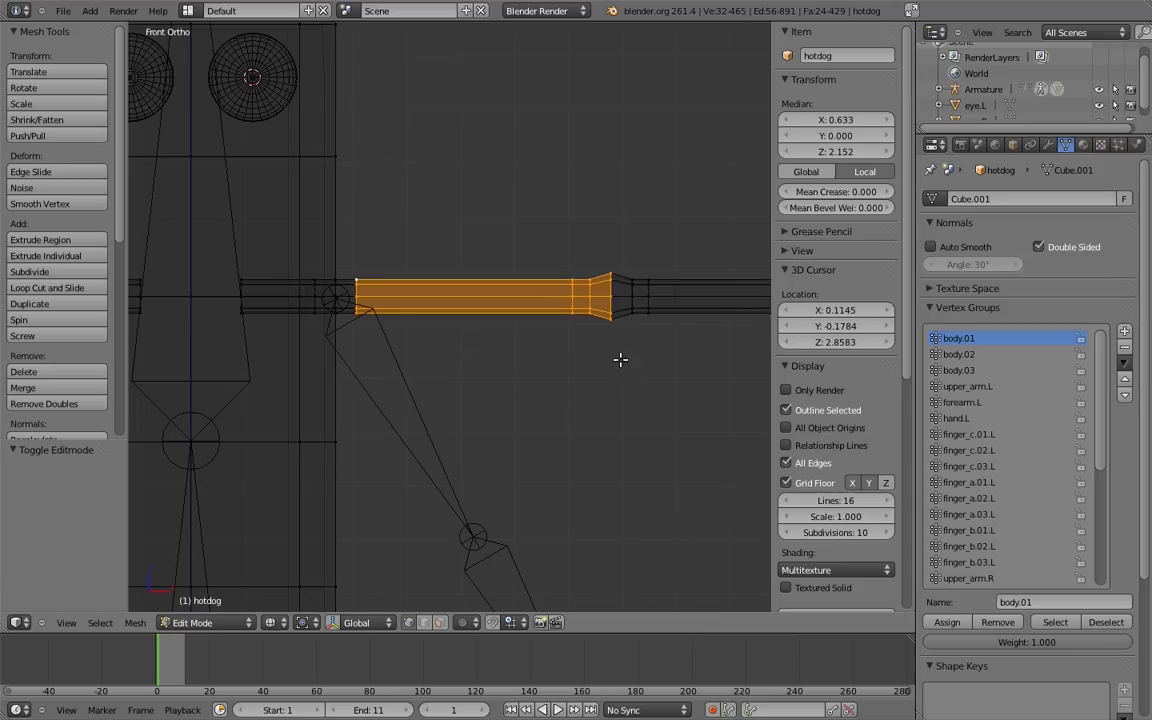
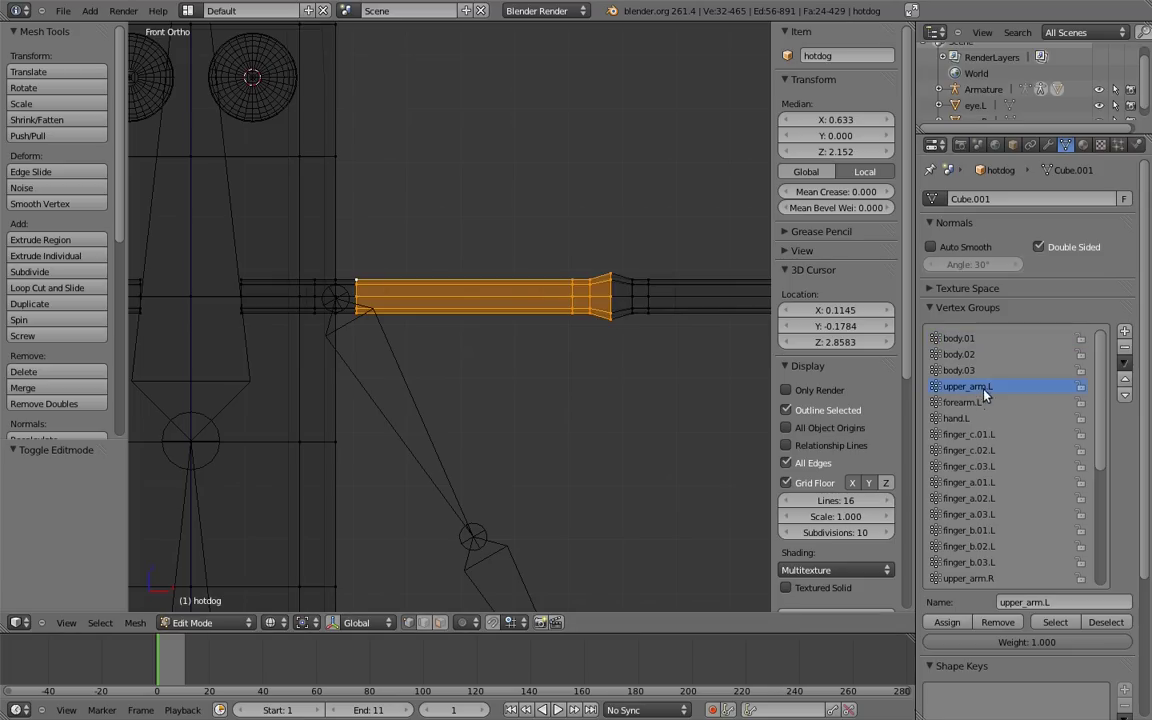
Assign the upper arm to upper_arm.L and the box-selected shoulder faces to body.03.
left_click(946, 623)
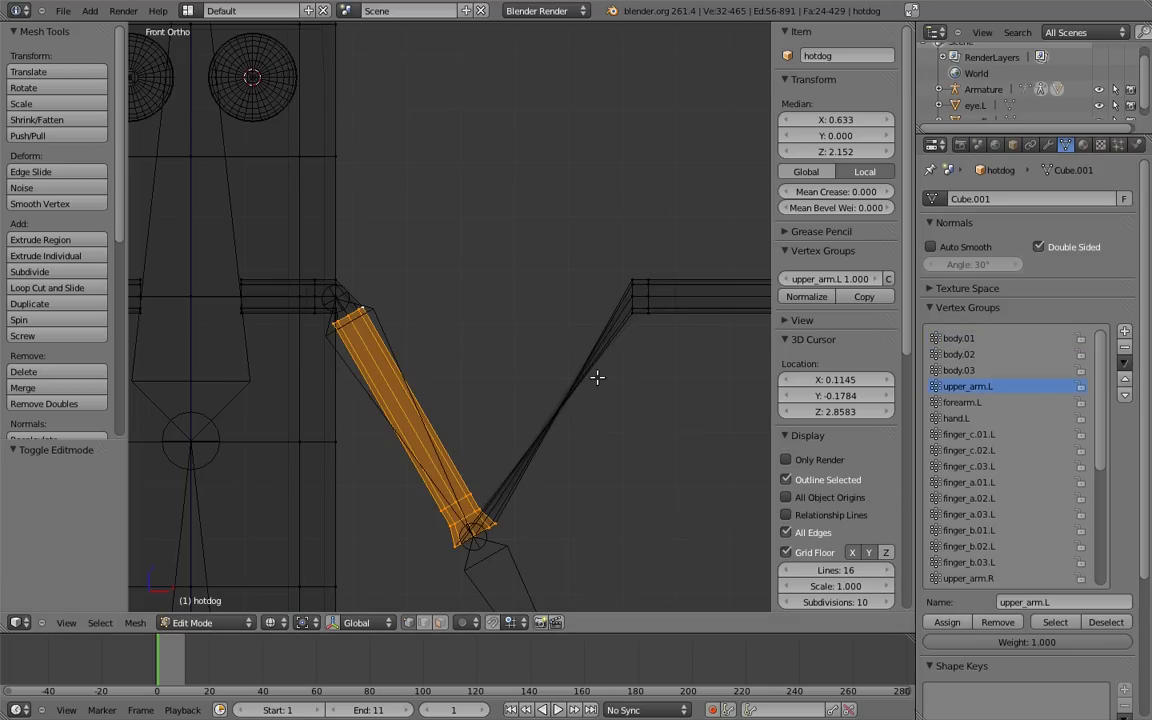
middle_click_drag(513, 359, 632, 417, "shift")
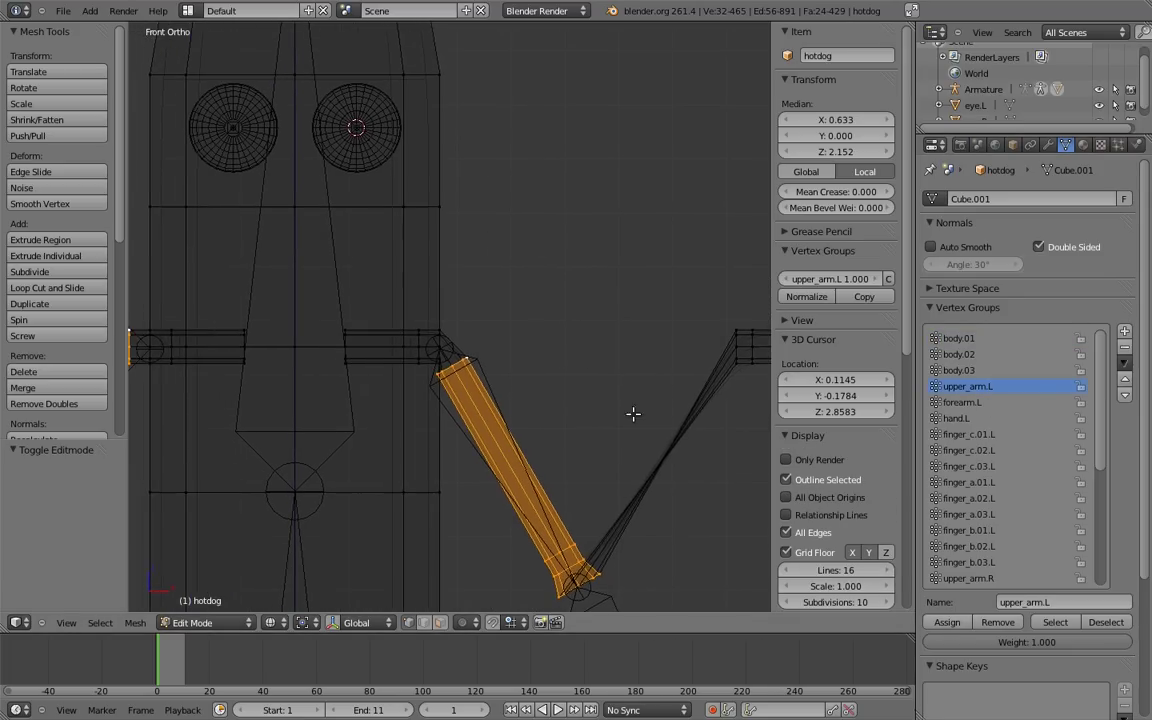
scroll(555, 414, "up", 2)
right_click(290, 333)
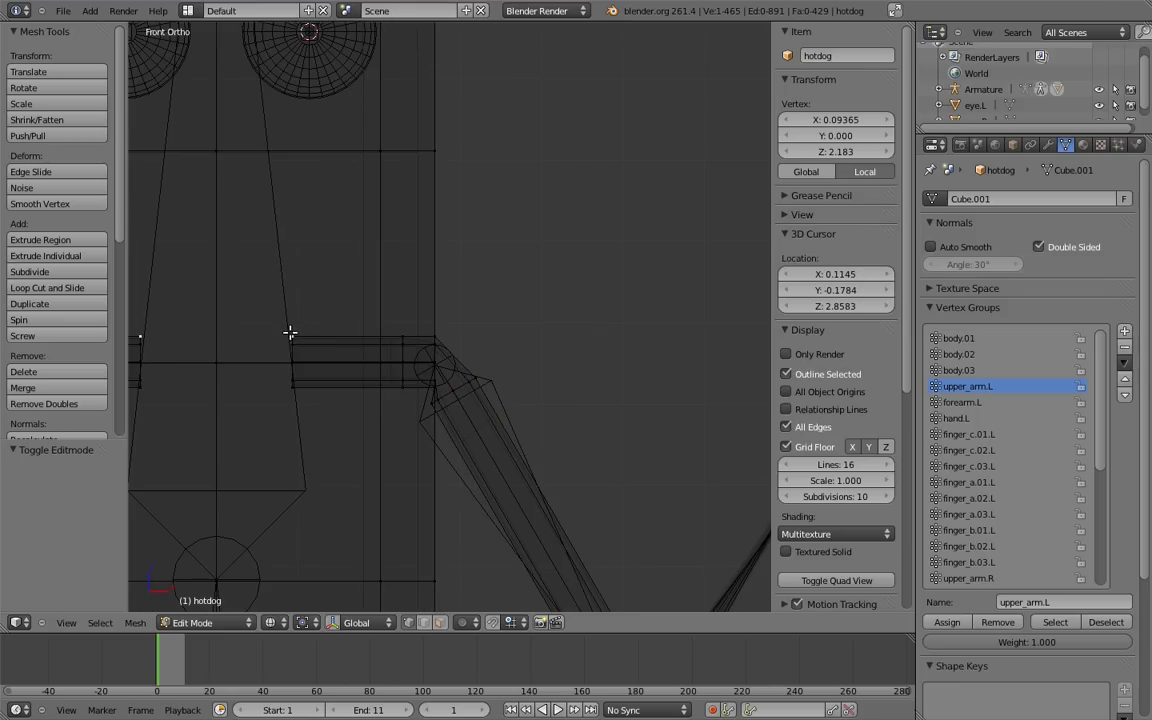
key("b")
left_click_drag(262, 302, 442, 391)
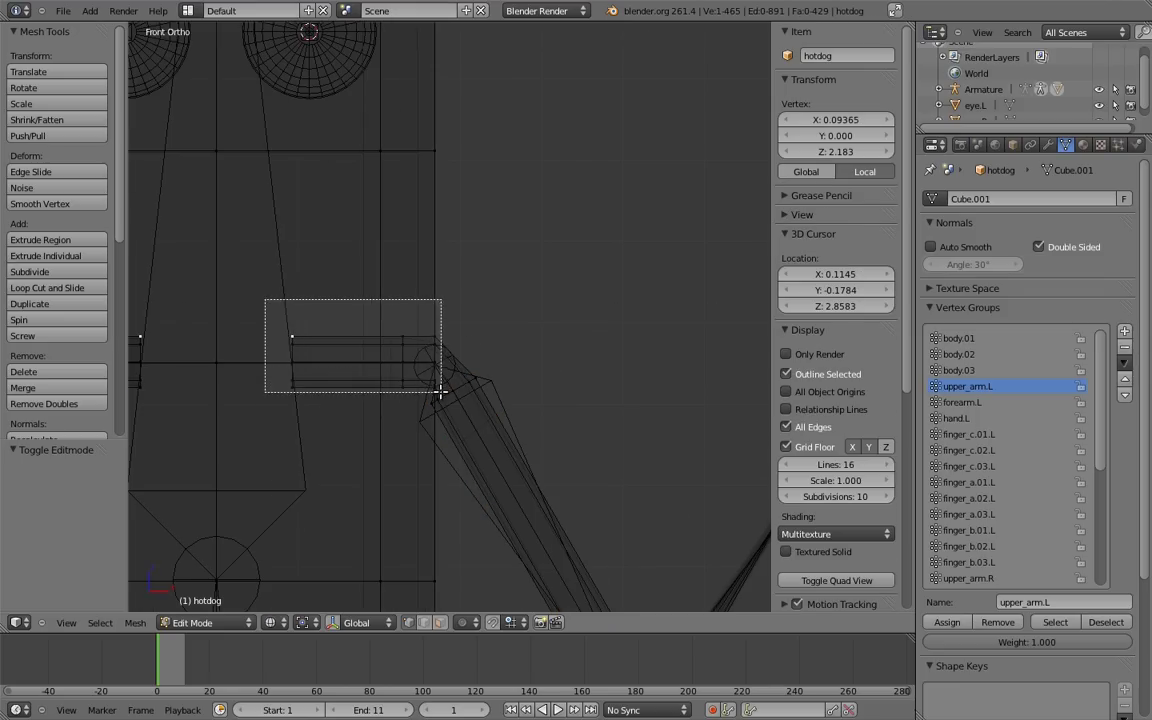
scroll(643, 404, "down", 3)
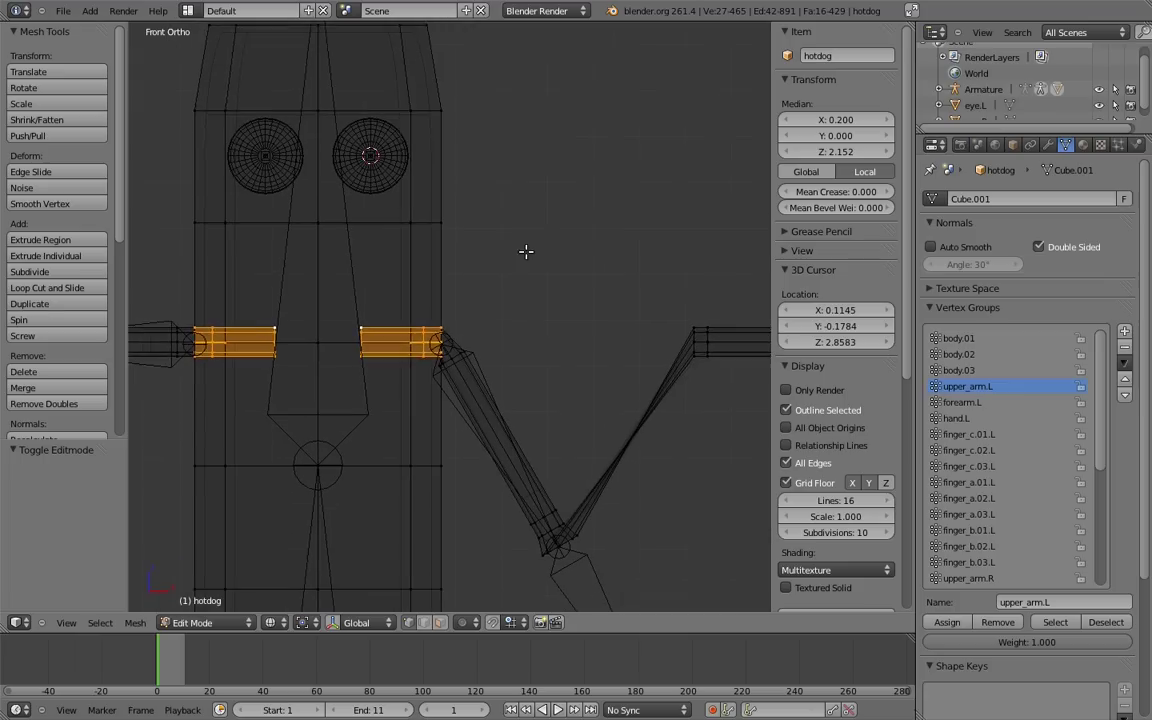
left_click(940, 622)
Add the shoulder joint edge loop to the body.03 vertex group as well.
scroll(504, 311, "up", 2)
scroll(498, 400, "up", 3)
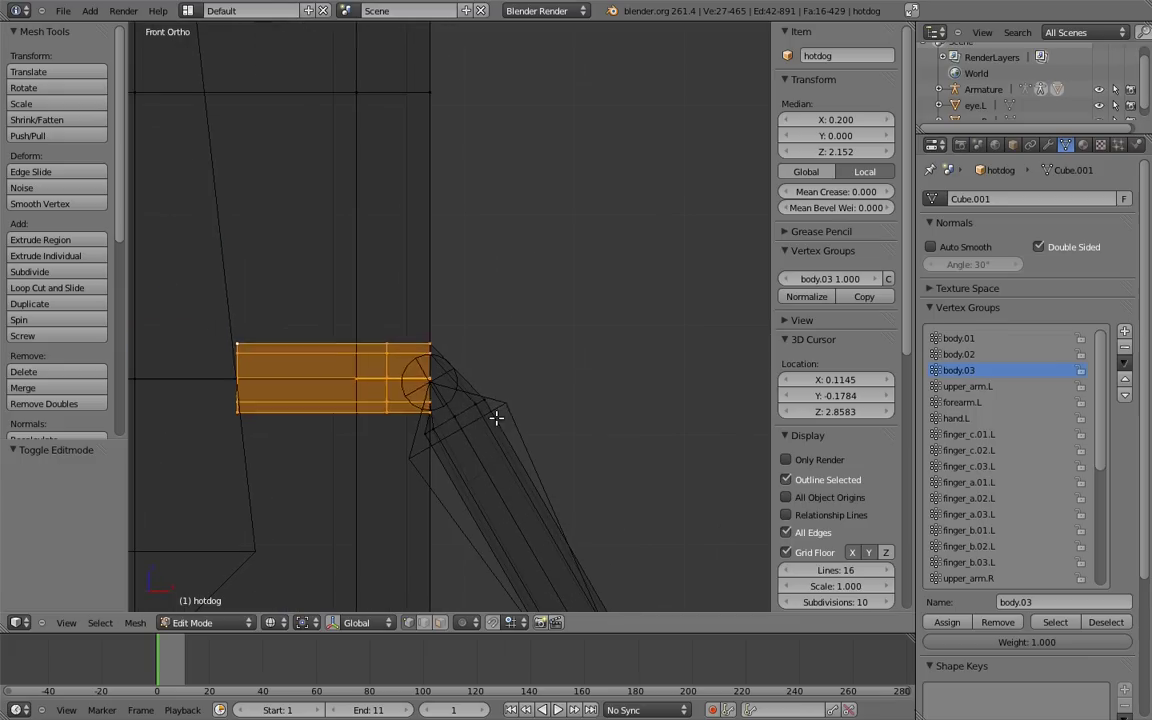
right_click(476, 422, "alt")
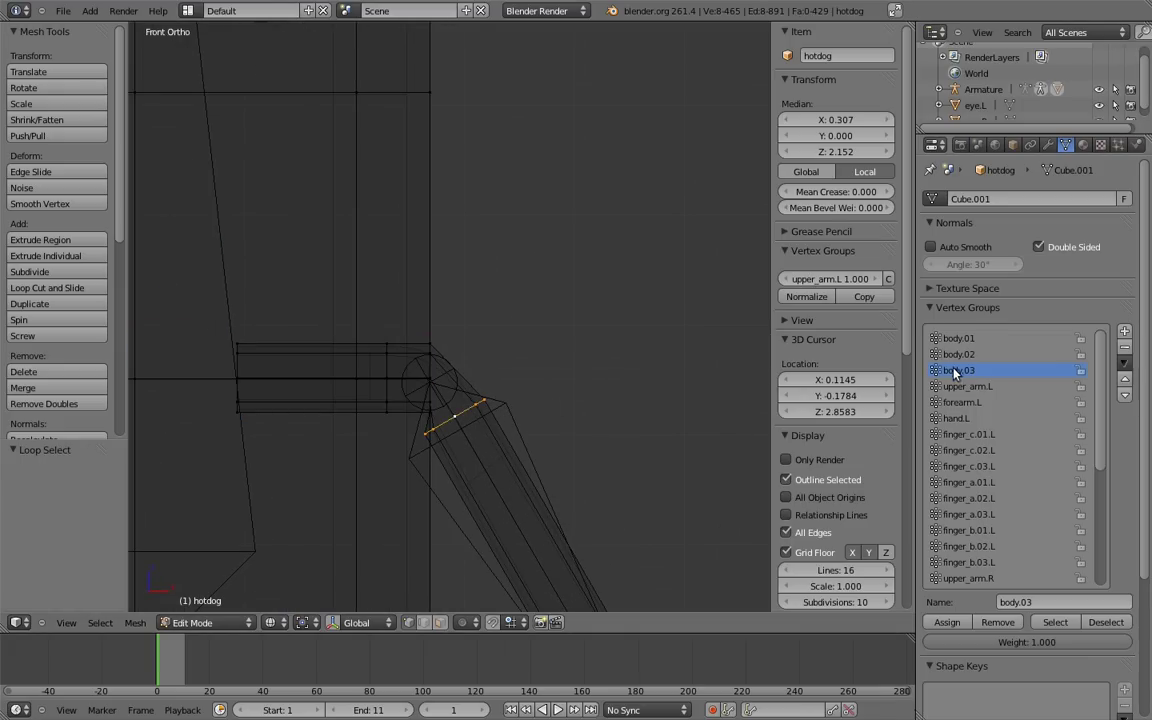
left_click(947, 622)
scroll(491, 321, "down", 1)
scroll(495, 320, "down", 3)
scroll(508, 319, "down", 1)
scroll(508, 319, "up", 1)
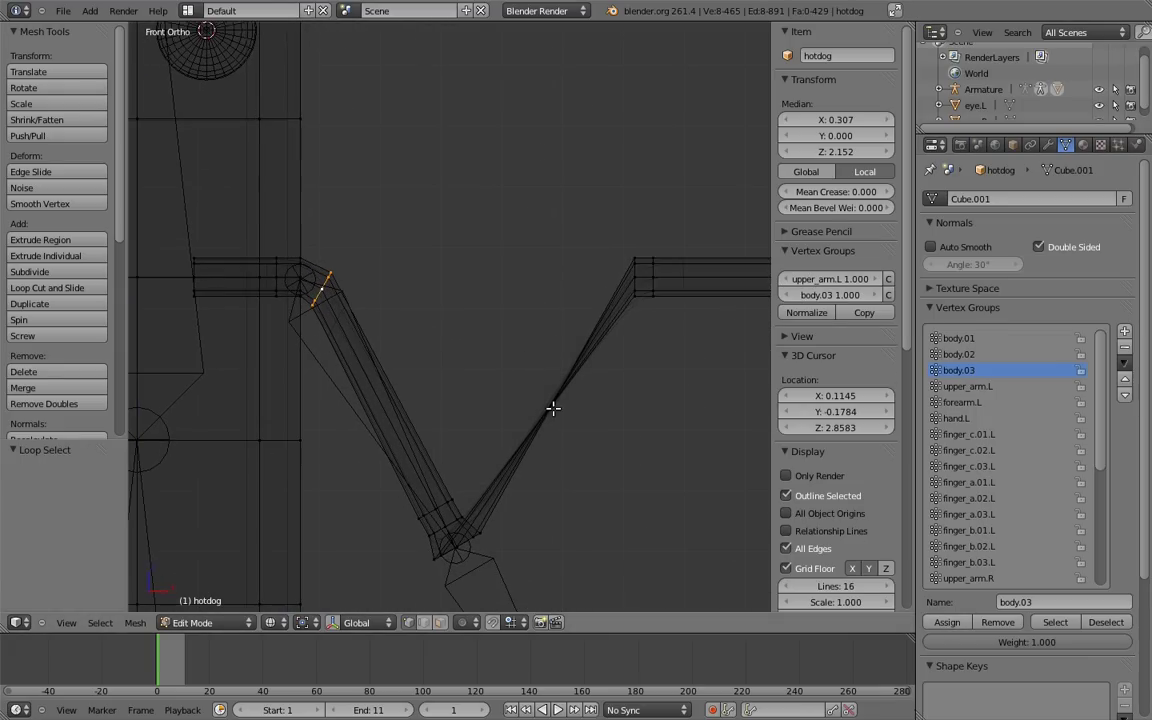
scroll(617, 349, "up", 1)
scroll(590, 372, "down", 1)
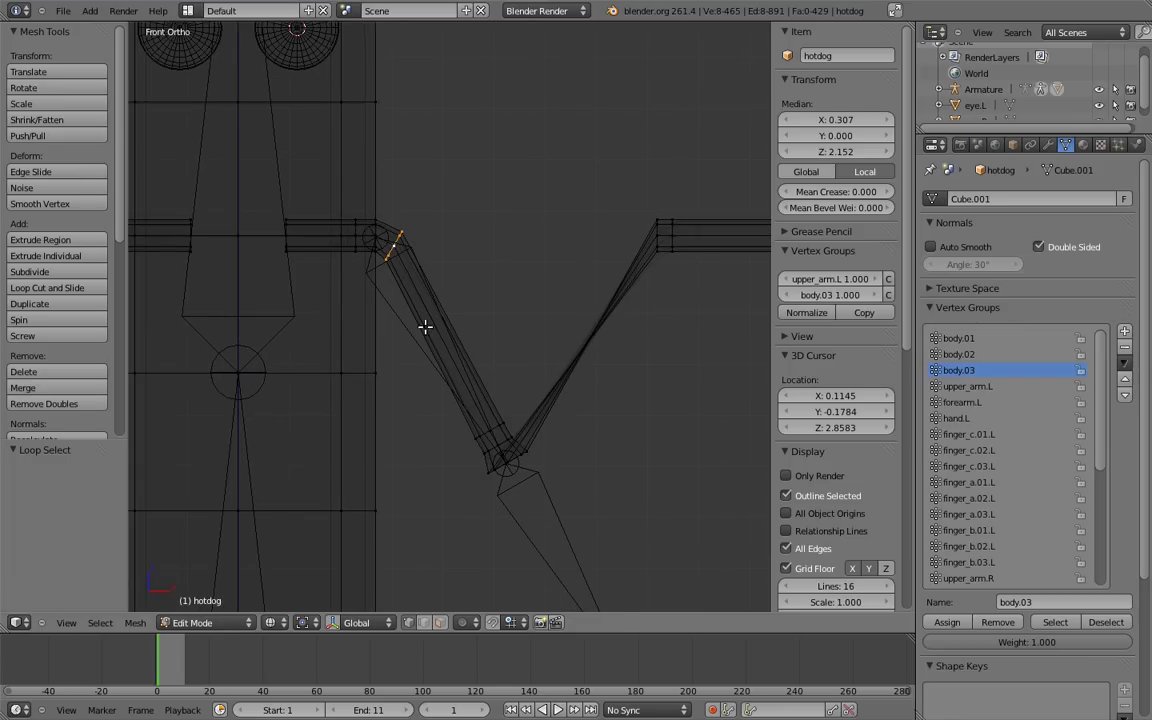
In Pose Mode, test-rotate the upper arm bone, then clear its rotation with Alt+R.
key("Tab")
right_click(425, 327)
key("ctrl+Tab")
key("r")
right_click(548, 346)
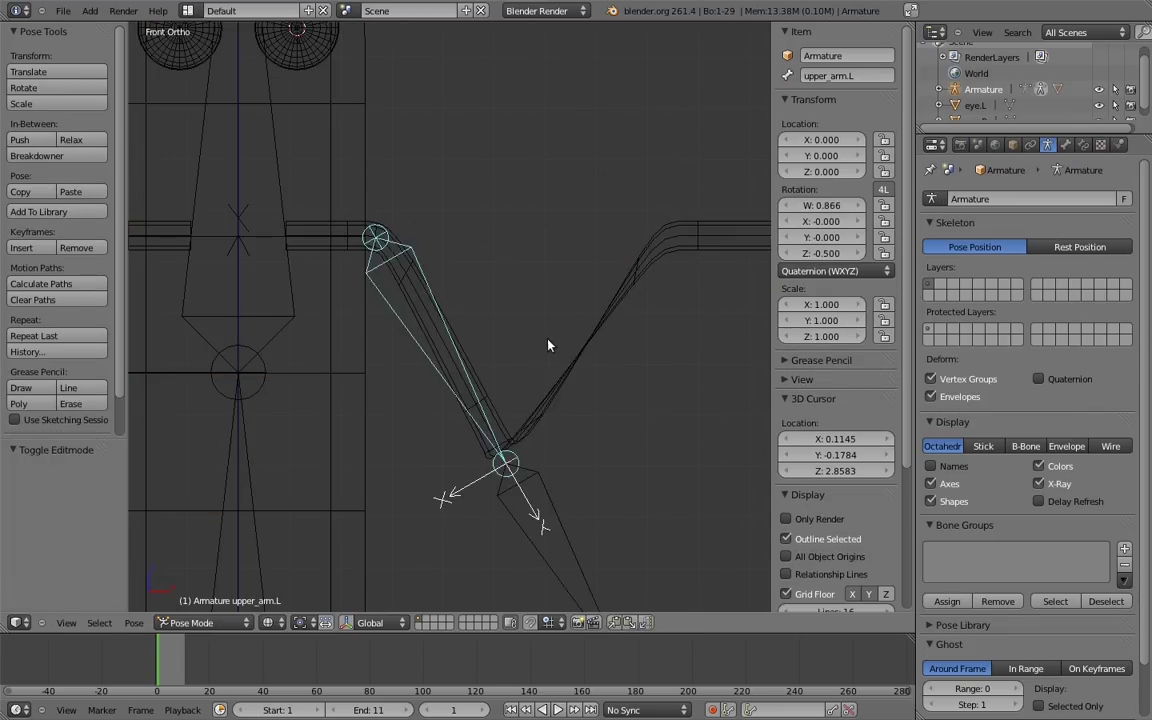
key("alt+r")
scroll(509, 360, "up", 2)
Rotate the forearm.L bone 90° in Top view.
right_click(573, 343)
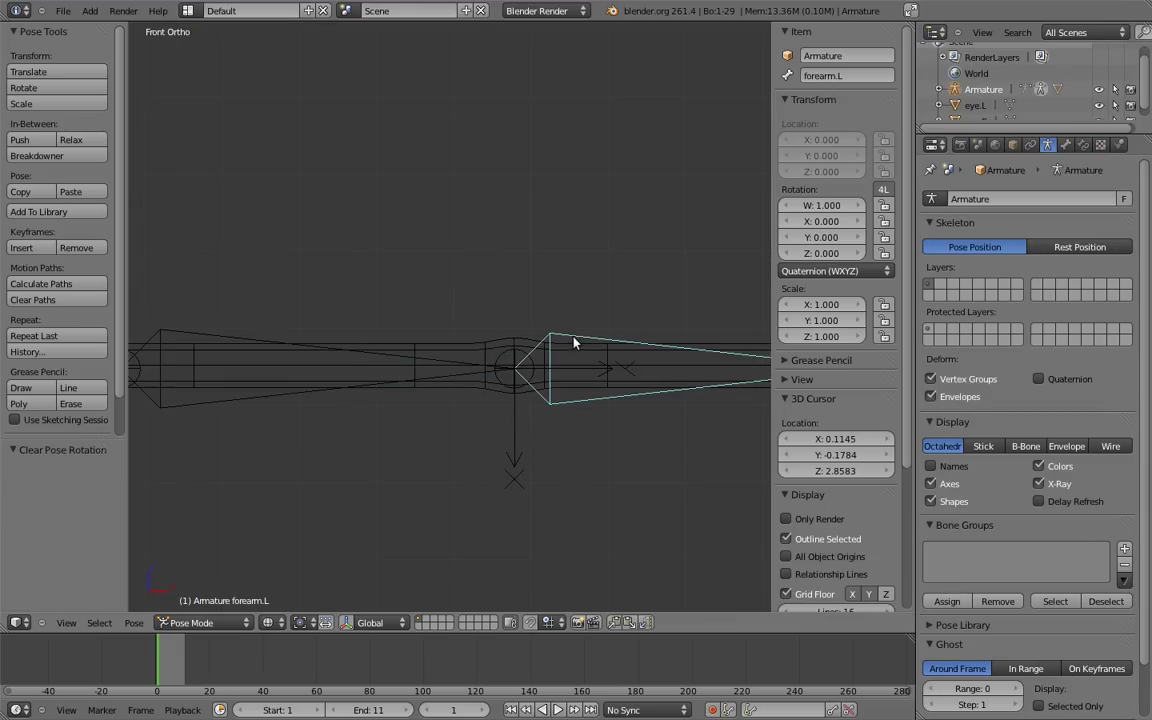
key("KP_7")
scroll(609, 375, "down", 2)
scroll(622, 231, "down", 1)
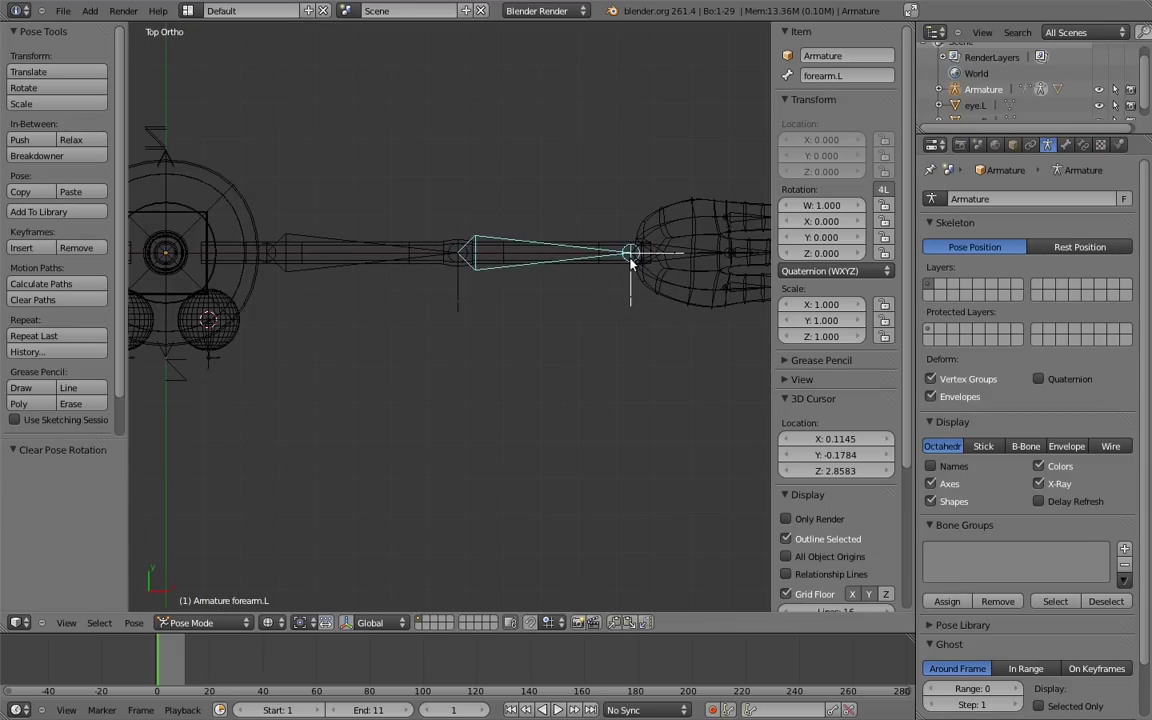
type("r90")
key("Return")
scroll(514, 396, "up", 2)
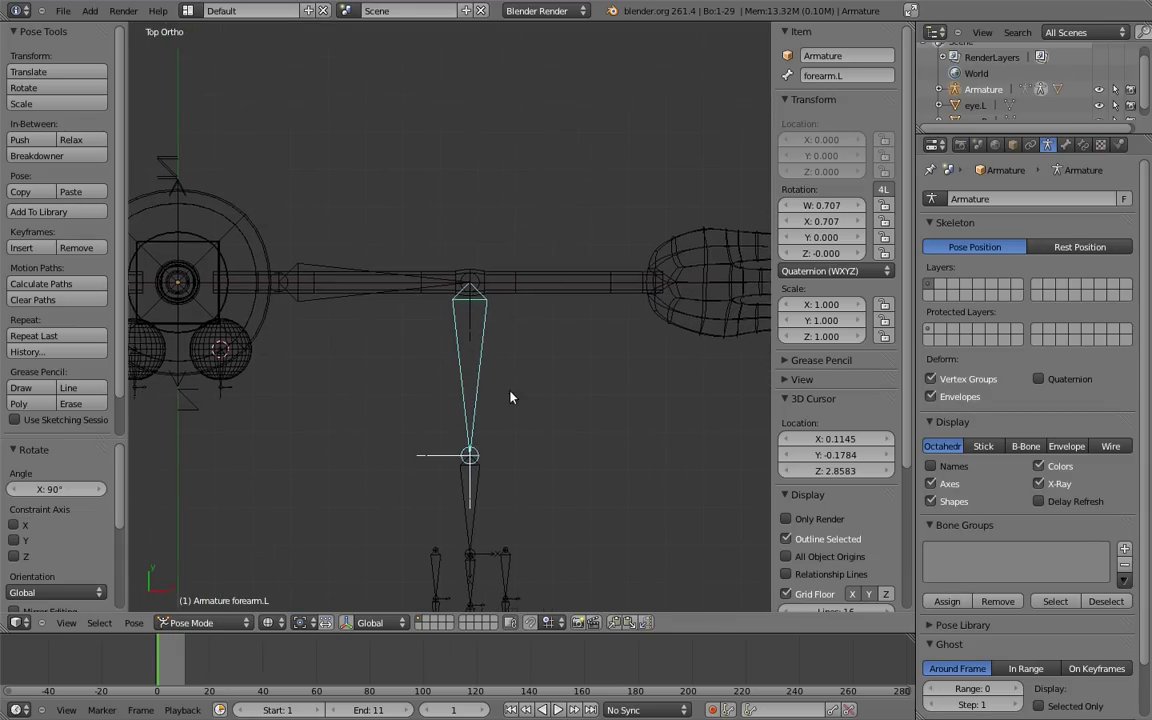
Box-select the forearm vertices of the hotdog mesh and assign them to forearm.L.
right_click(590, 318)
key("Tab")
middle_click_drag(537, 311, 499, 301, "shift")
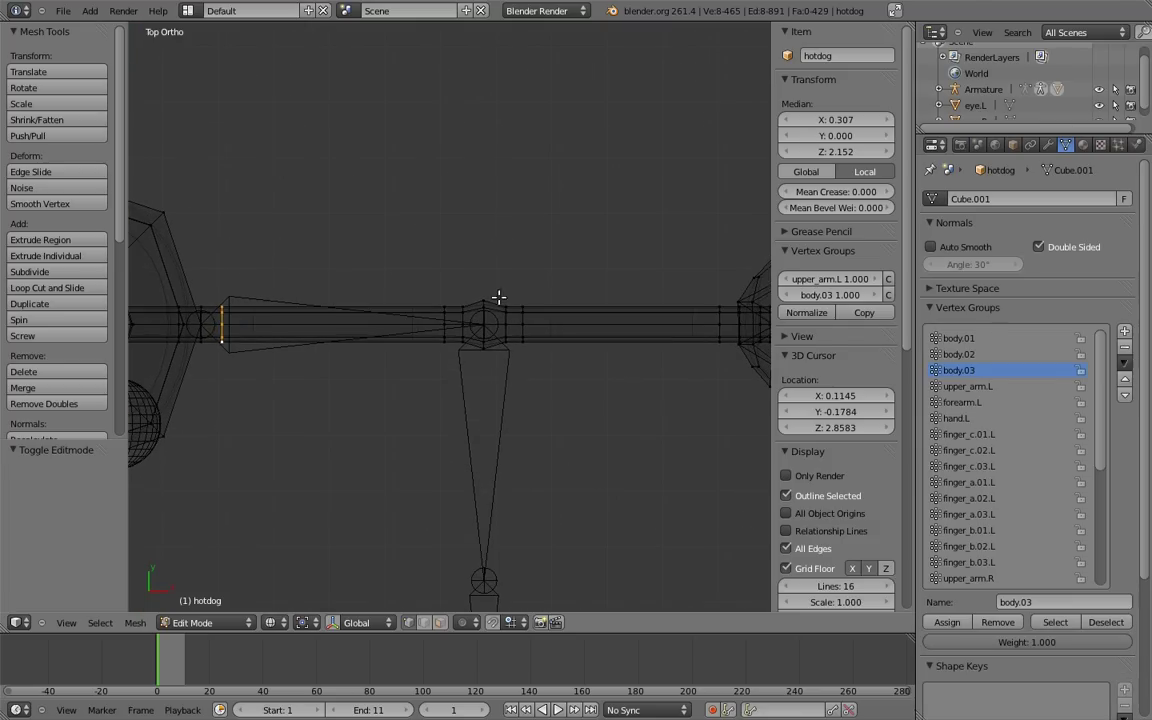
key("b")
left_click_drag(476, 265, 733, 390)
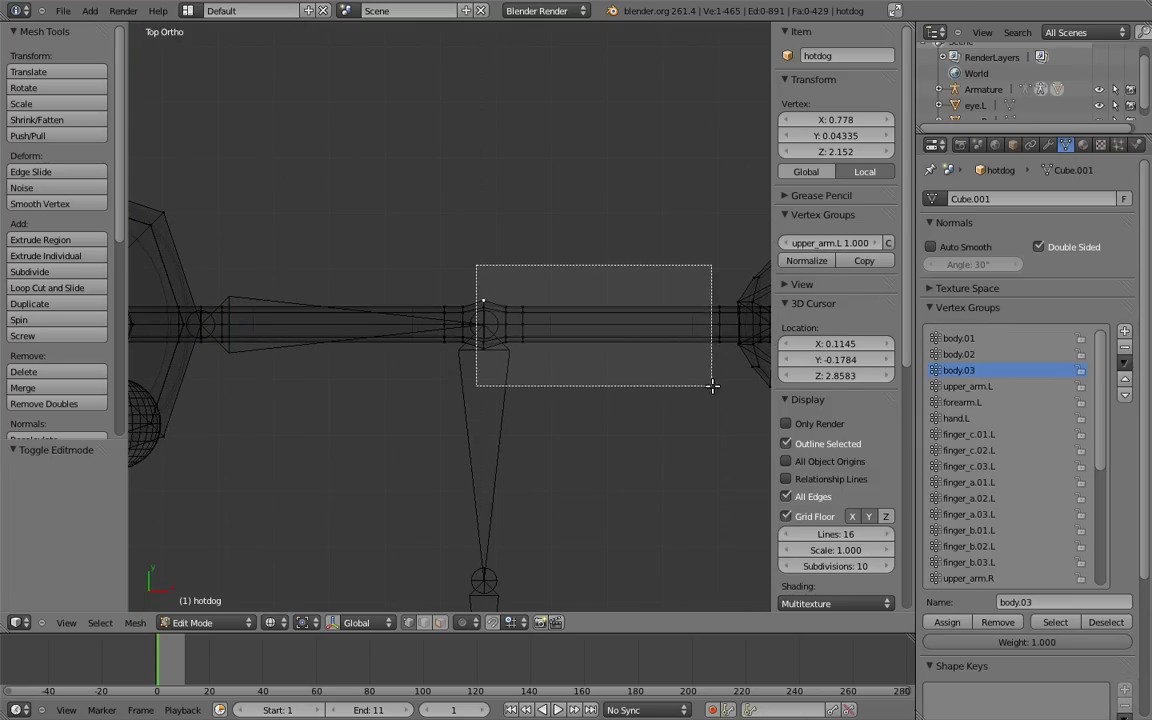
middle_click_drag(730, 386, 589, 417, "shift")
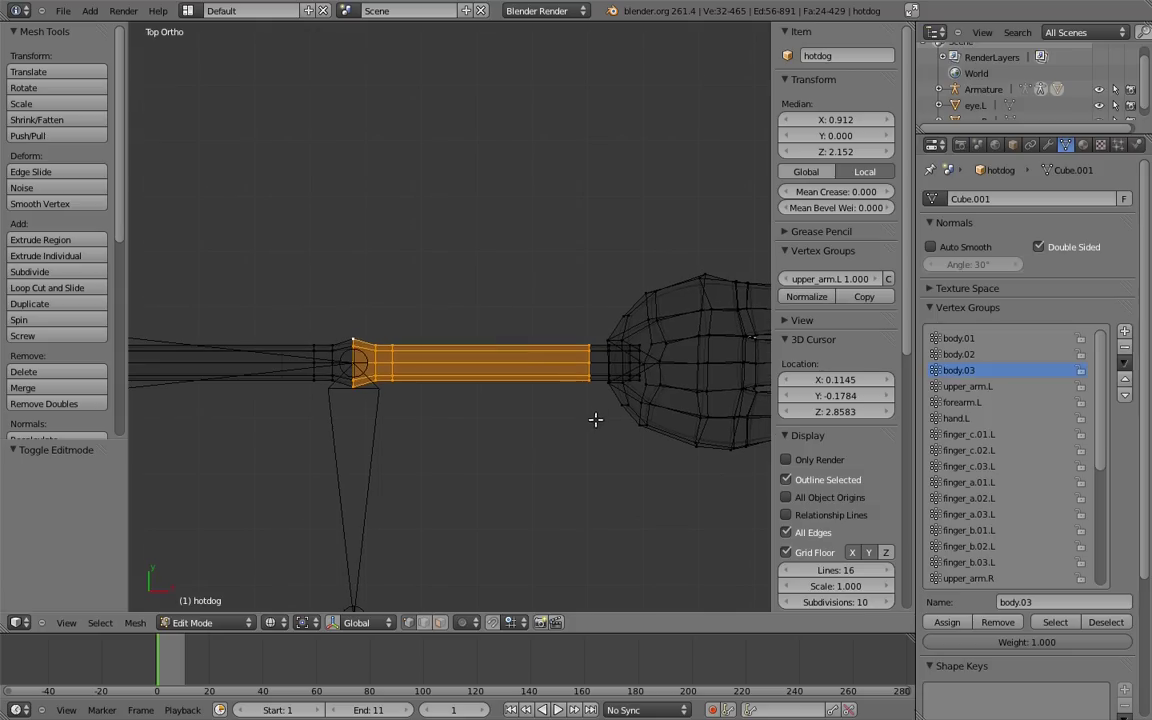
left_click(962, 402)
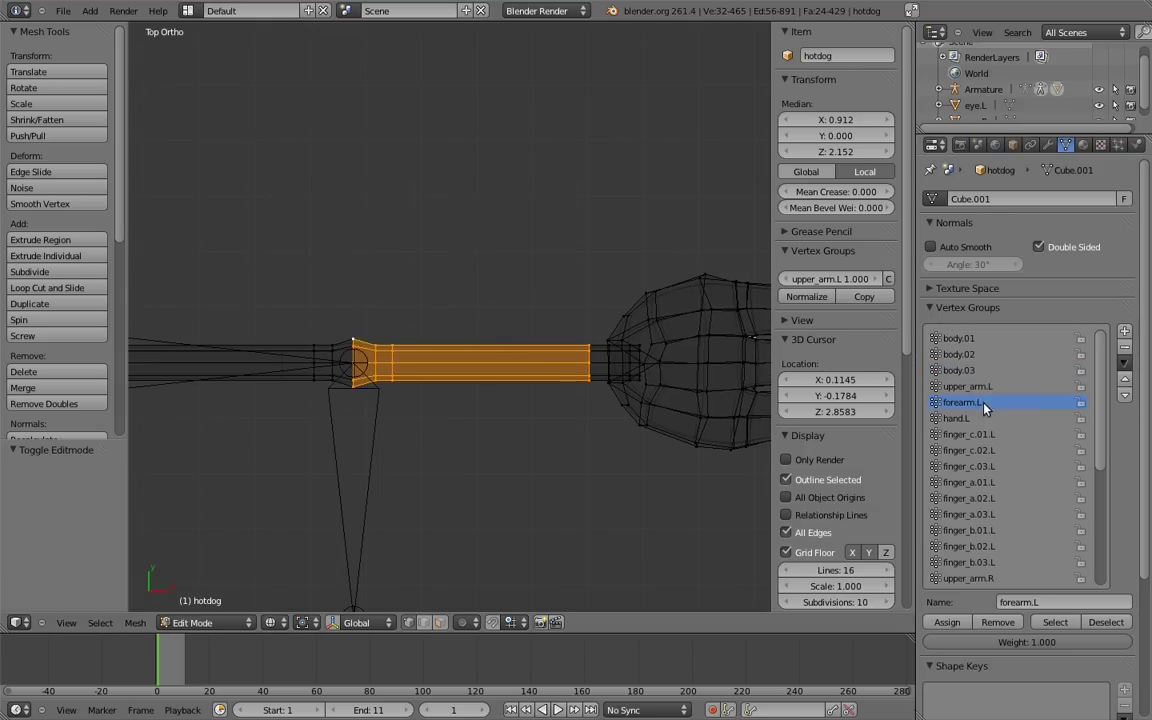
left_click(947, 622)
Test-rotate the forearm bone in Pose Mode to check the new weighting.
mouse_move(443, 407)
middle_mouse_down("shift")
mouse_move(578, 314)
mouse_move(553, 308)
middle_mouse_up("shift")
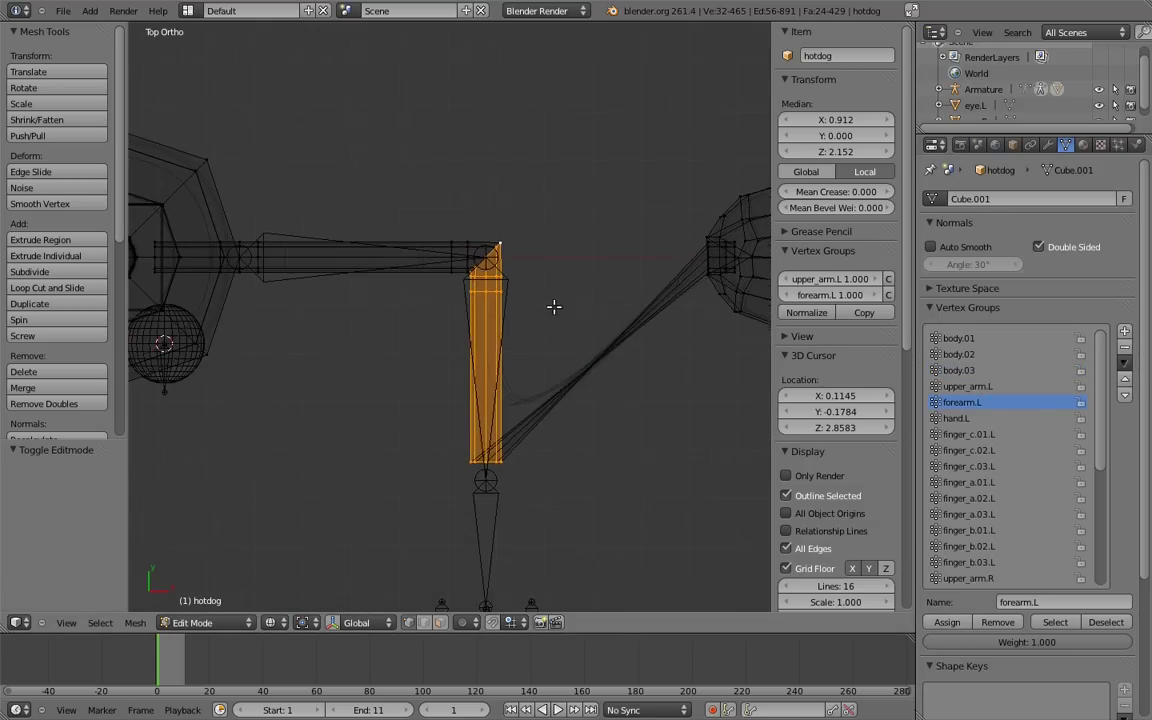
key("Tab")
right_click(538, 384)
key("ctrl+Tab")
key("r")
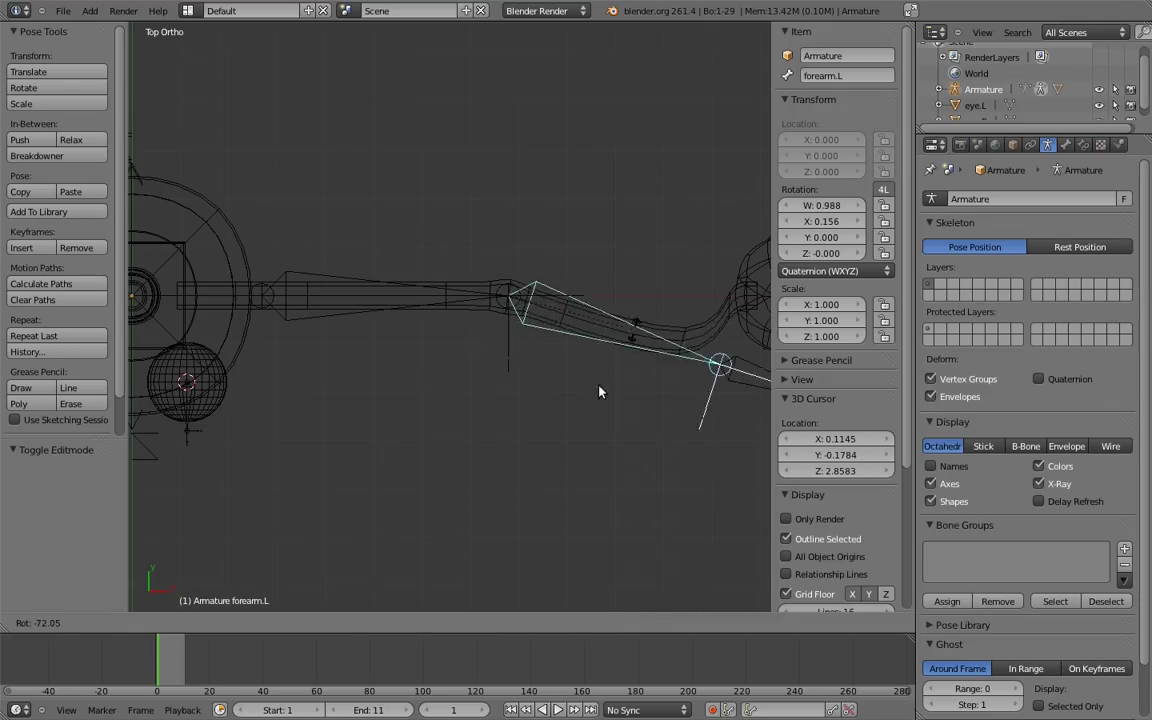
left_click(674, 360)
Clear the forearm bone's pose rotation back to straight with Alt+R.
middle_click_drag(690, 340, 605, 352, "shift")
right_click(605, 352)
key("Tab")
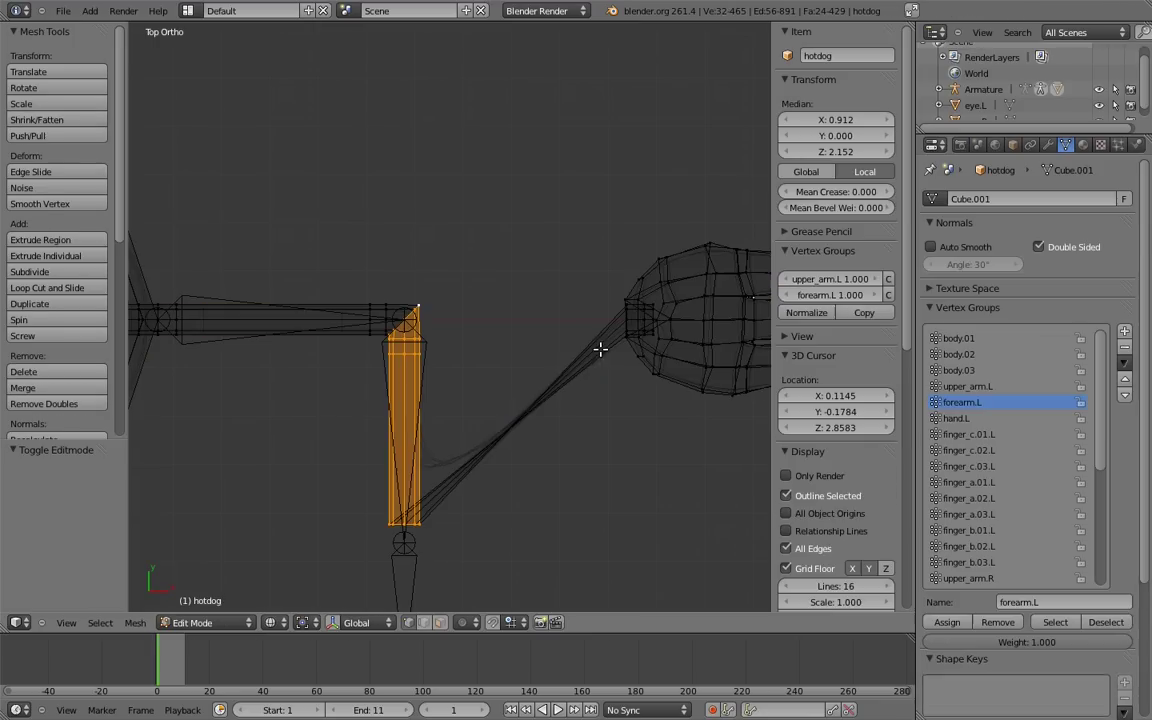
key("Tab")
right_click(374, 427)
key("ctrl+Tab")
key("alt+r")
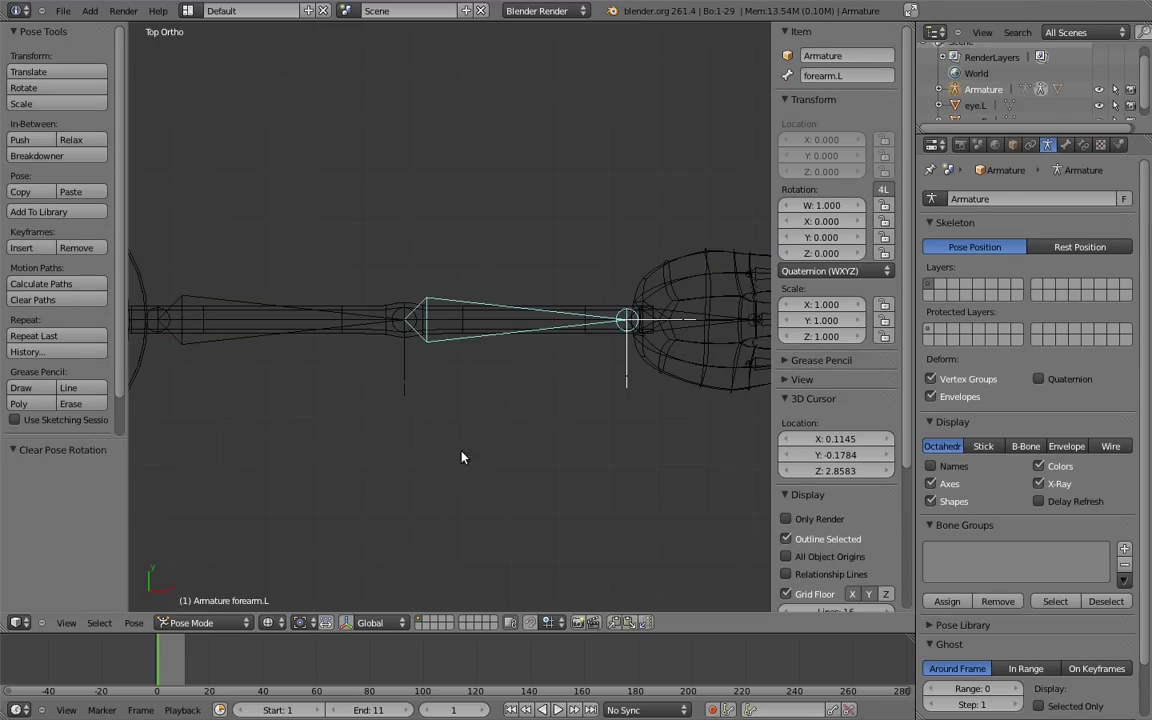
Return to Edit Mode on the hotdog mesh, zoomed in on the hand.
middle_click_drag(415, 405, 541, 448, "shift")
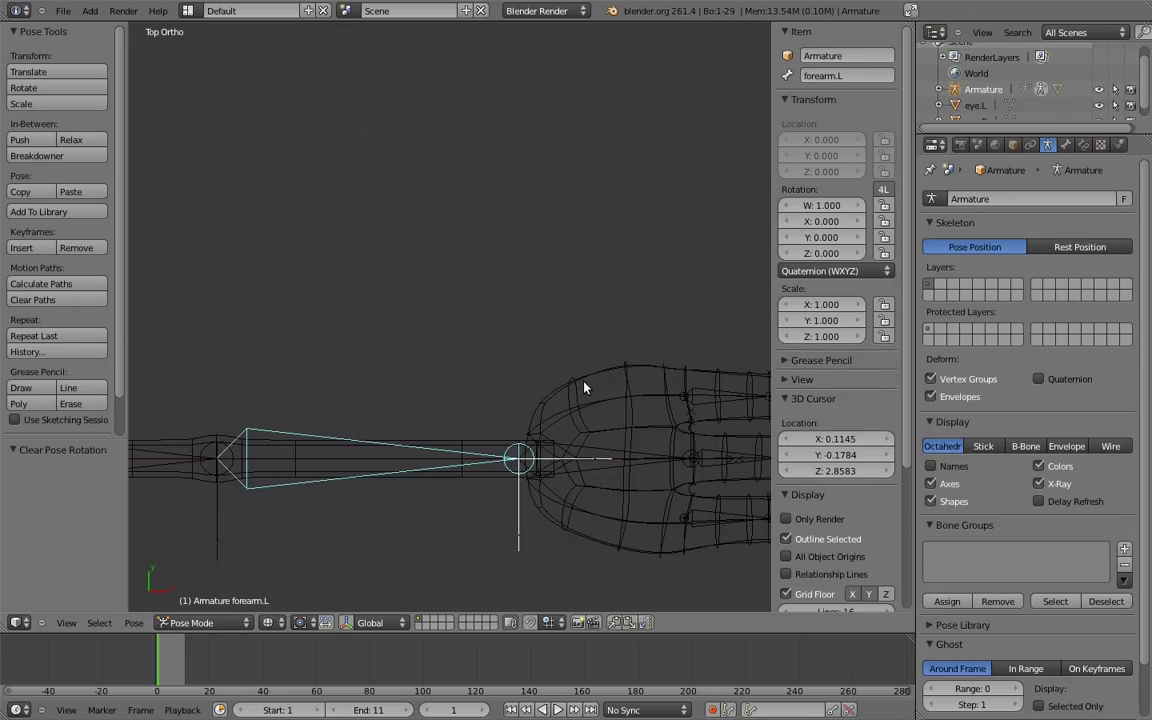
right_click(585, 388)
key("Tab")
scroll(514, 410, "up", 2)
scroll(502, 421, "up", 1)
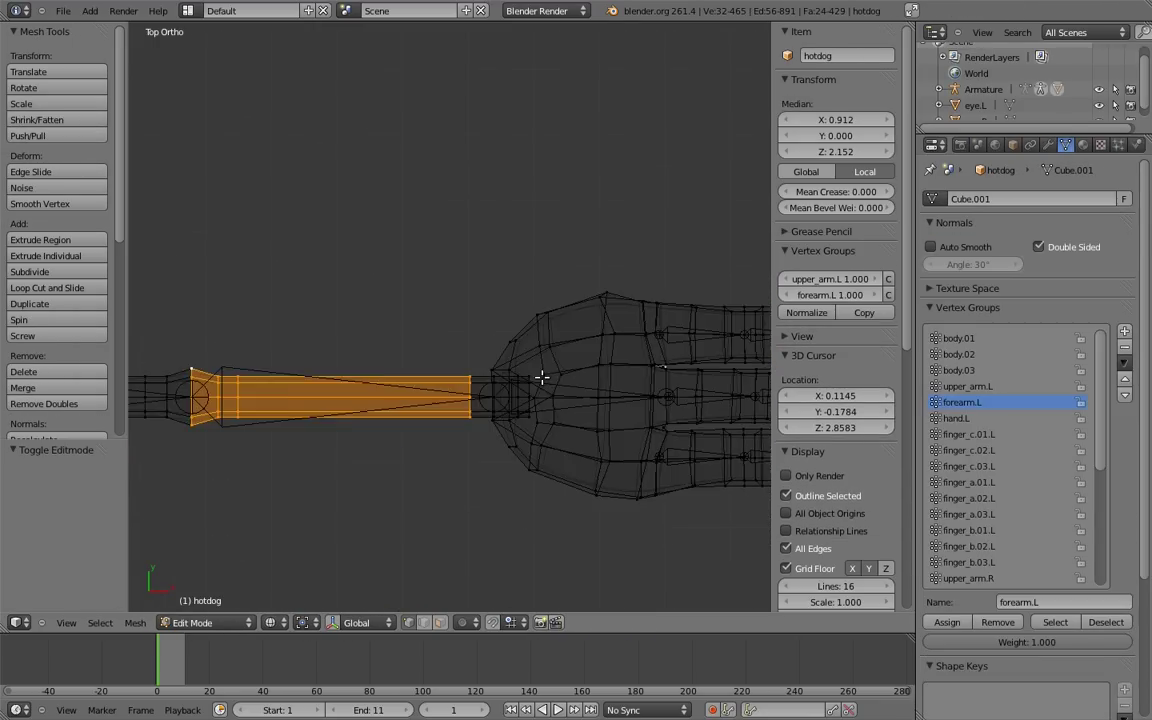
scroll(540, 420, "up", 2)
scroll(510, 400, "up", 2)
scroll(470, 380, "up", 1)
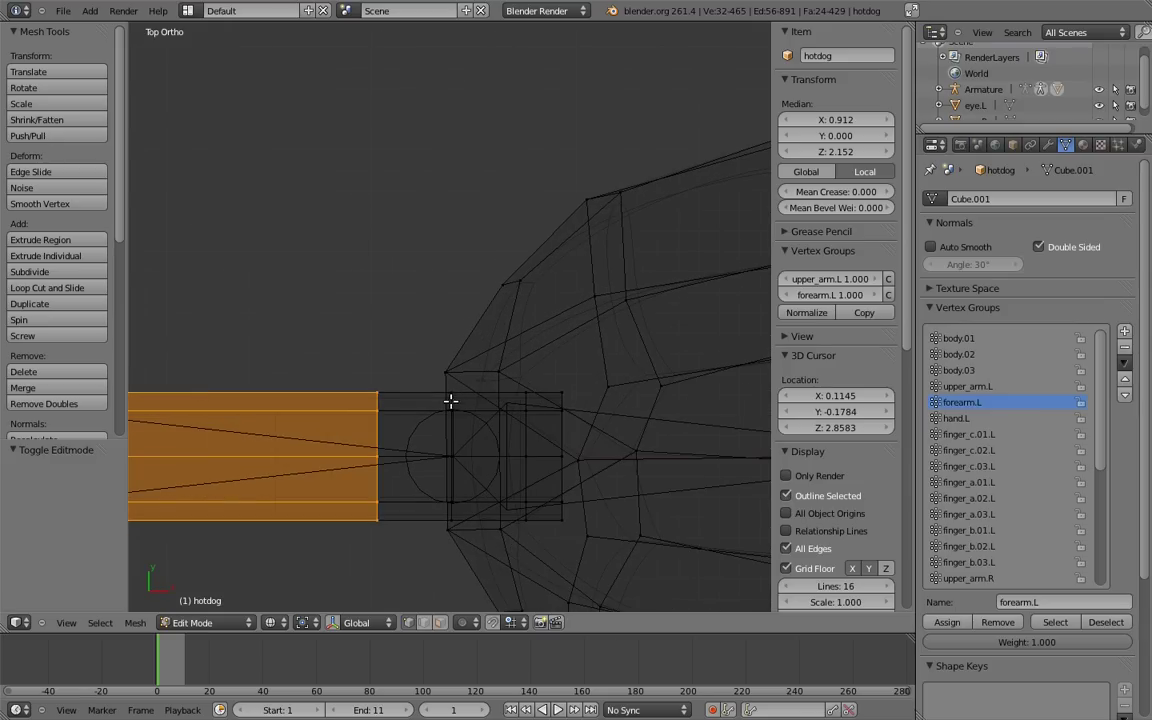
Select three edge loops on the hand and assign them to hand.L.
right_click(451, 400, "alt")
right_click(525, 399, "alt+shift")
right_click(562, 398, "alt+shift")
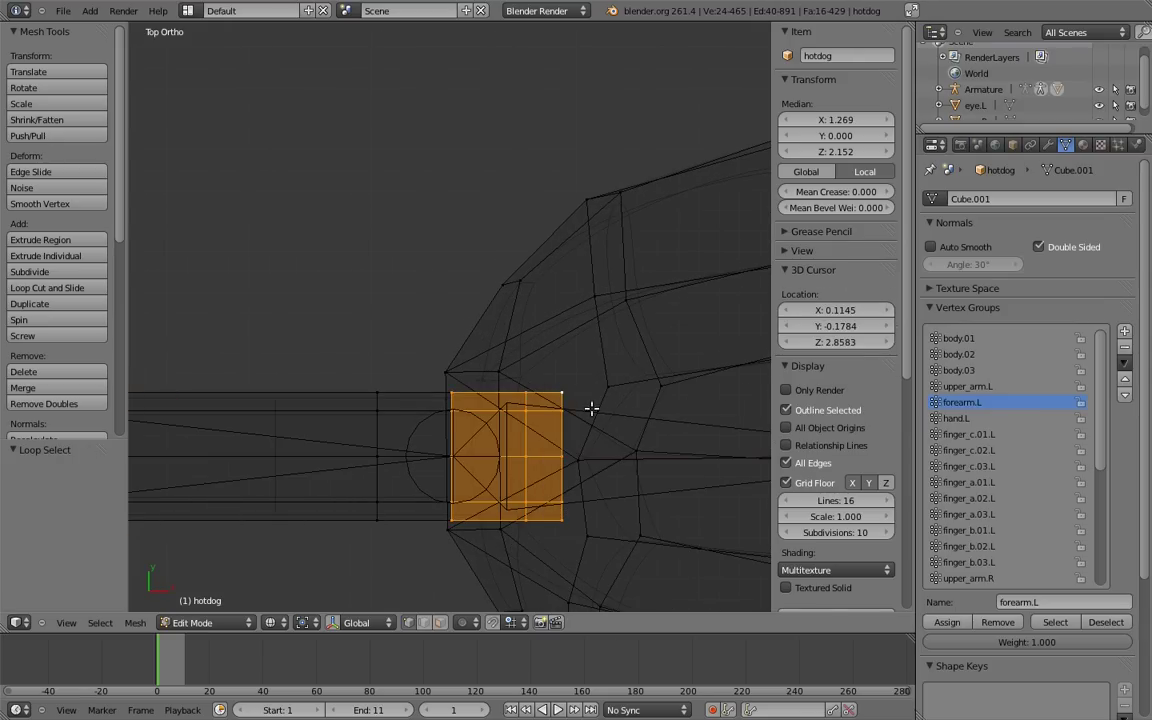
left_click(947, 622)
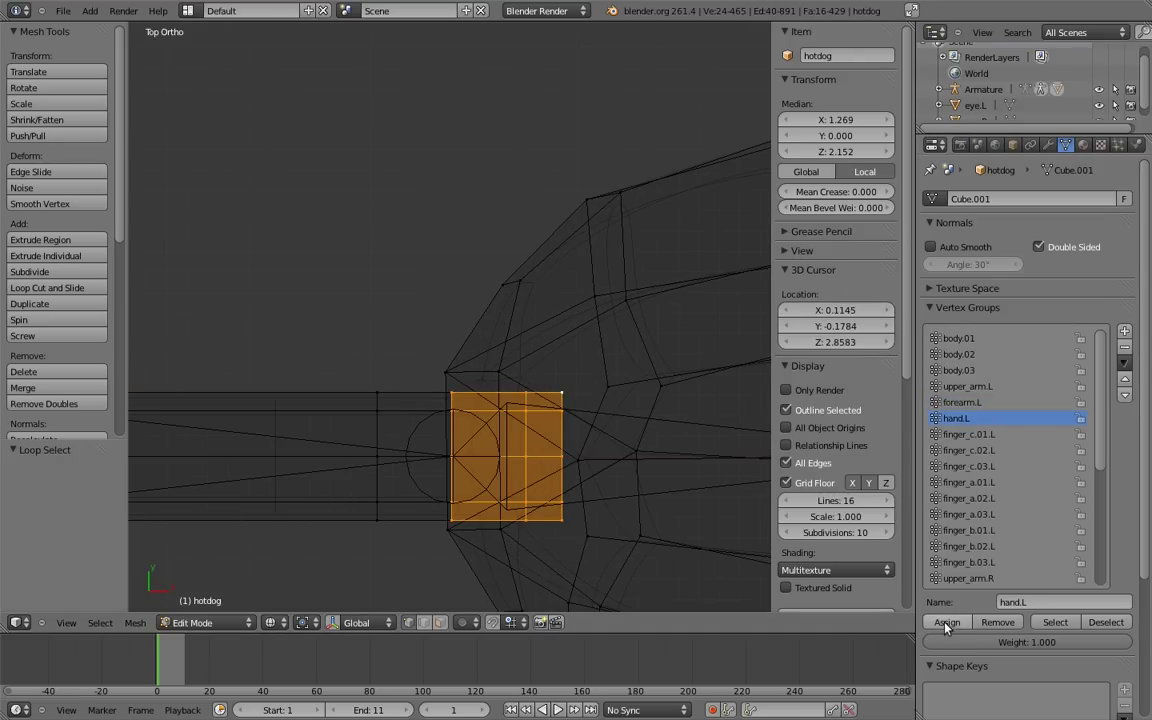
scroll(548, 419, "down", 2)
scroll(570, 338, "down", 3)
scroll(570, 338, "down", 1)
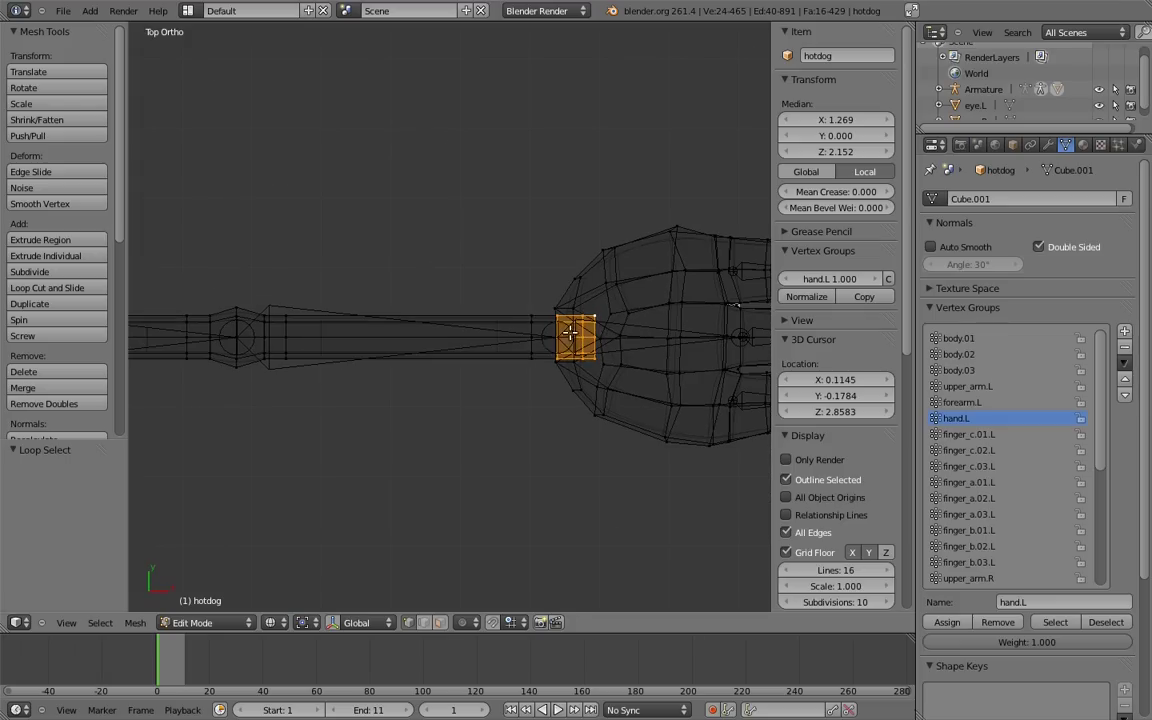
Test-rotate the hand bone, then undo the test with Ctrl+Z.
key("r")
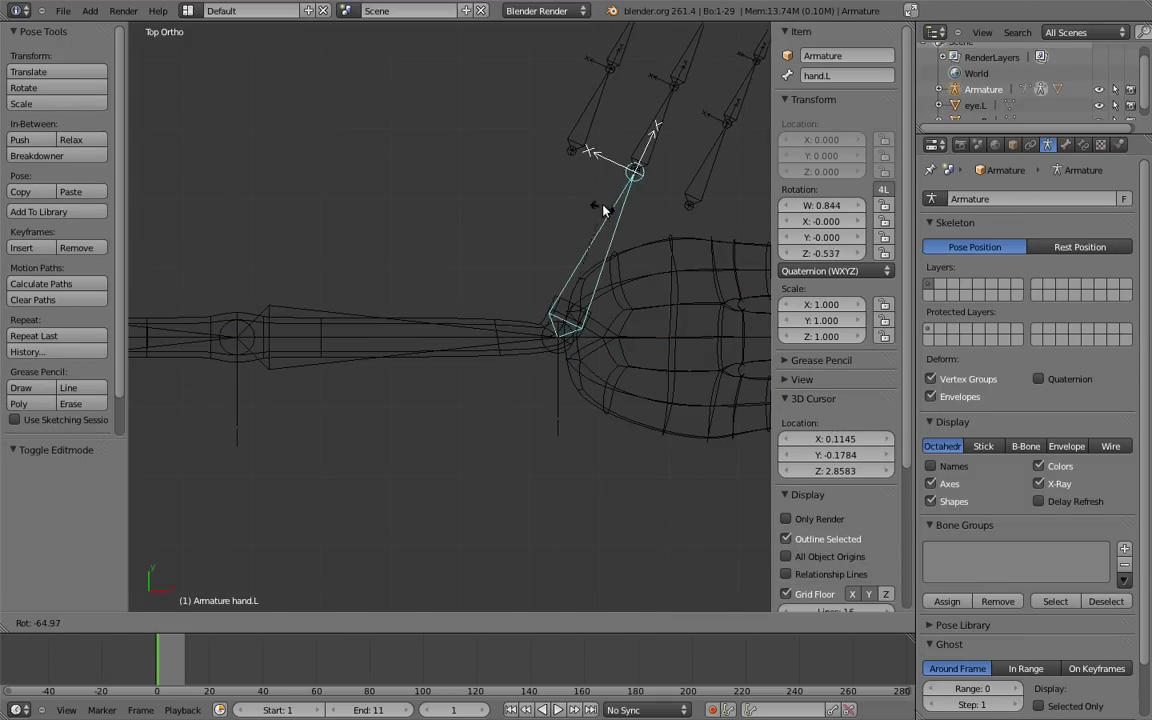
left_click(503, 325)
key("ctrl+z")
key("ctrl+z")
key("ctrl+z")
key("ctrl+z")
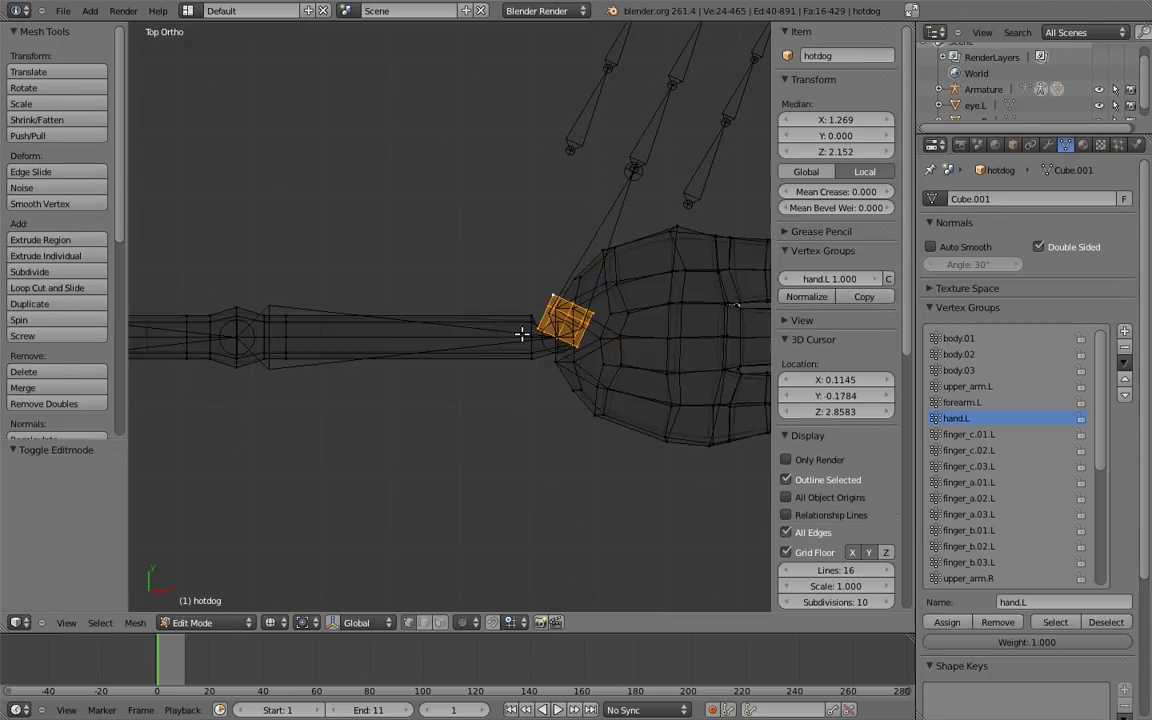
scroll(521, 307, "up", 4)
scroll(541, 362, "down", 1)
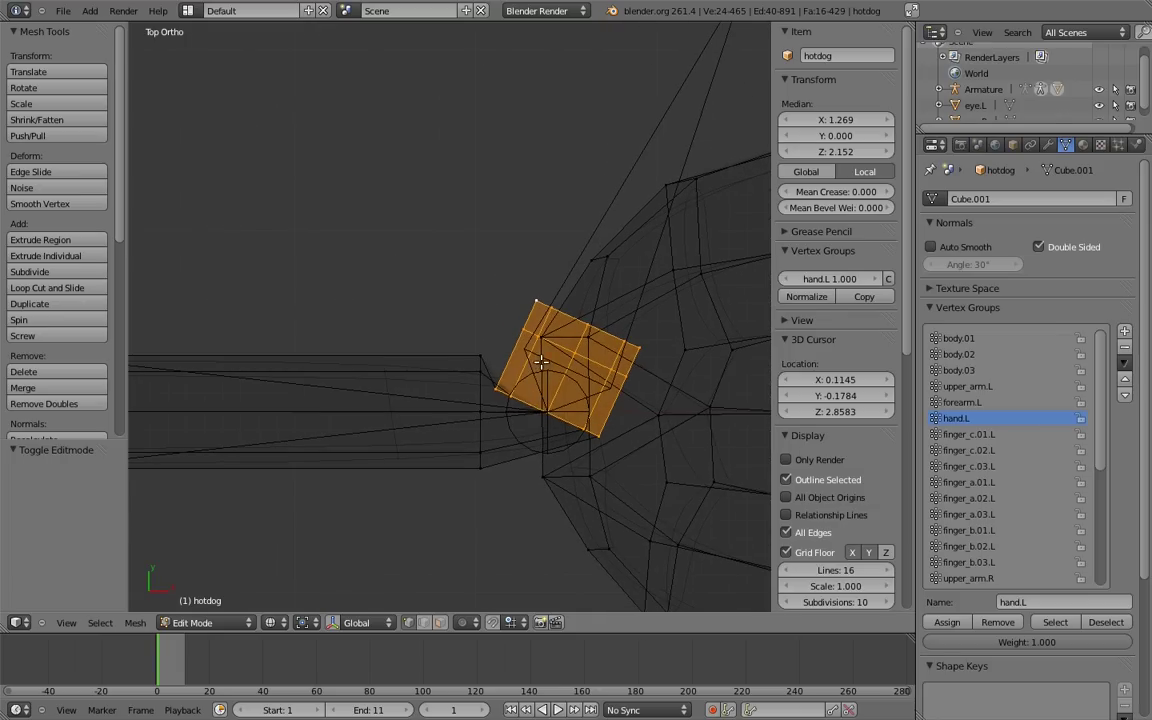
Select the wrist edge loop and assign it to the forearm.L vertex group.
right_click(562, 421, "alt")
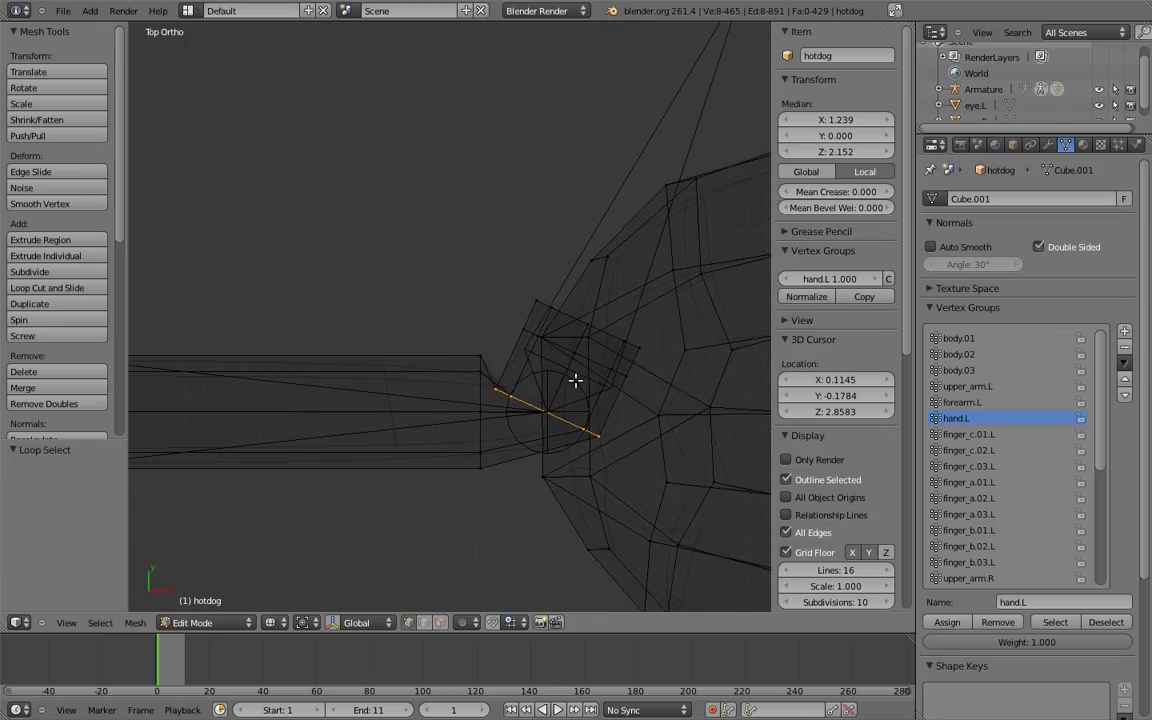
left_click(960, 402)
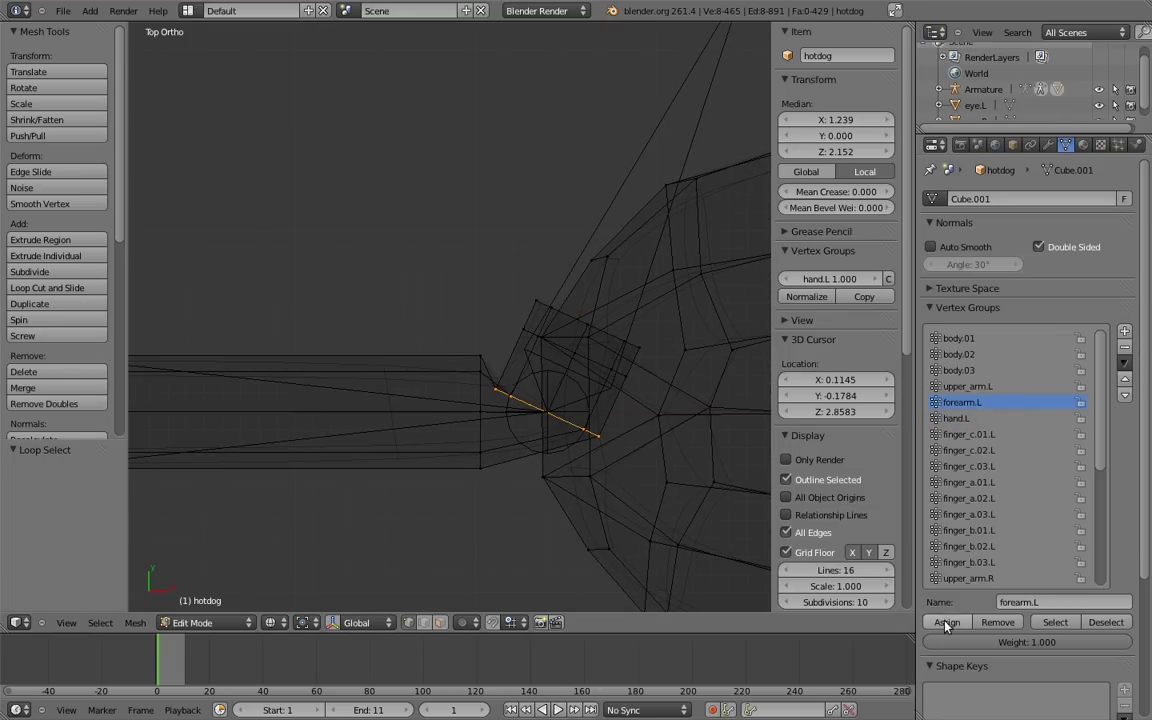
left_click(946, 624)
scroll(510, 350, "down", 3)
Test-rotate the hand.L bone, reset it to rest, and reselect the hotdog mesh.
key("Tab")
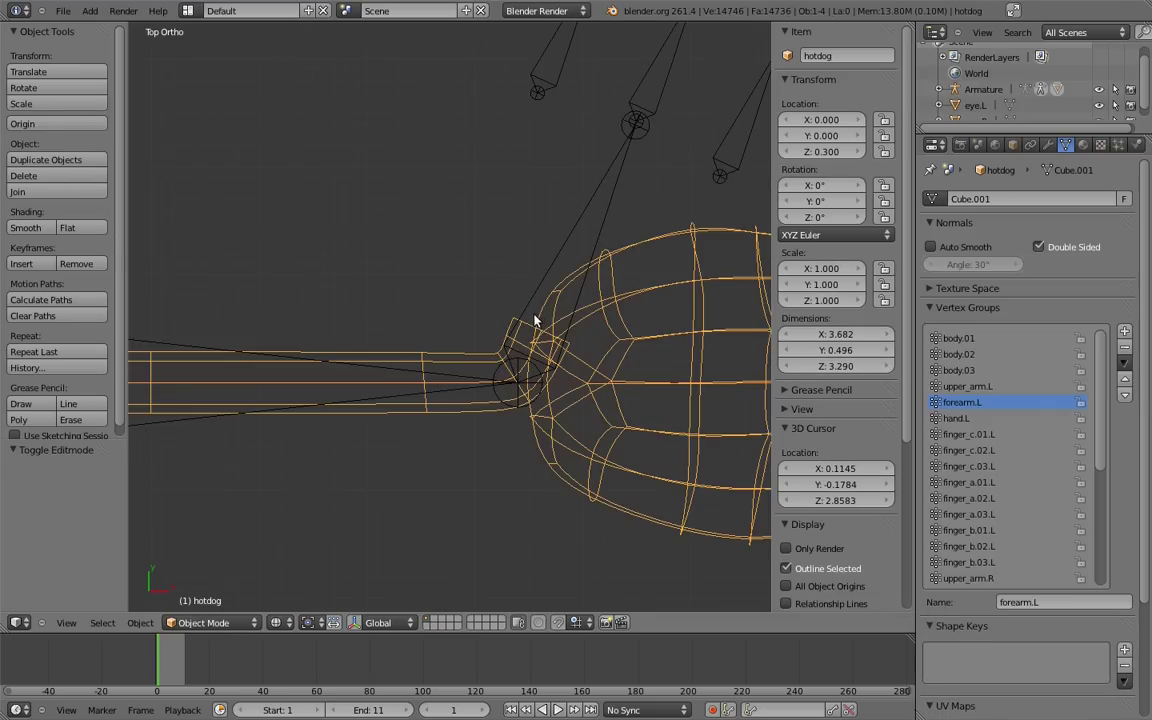
right_click(540, 255)
key("r")
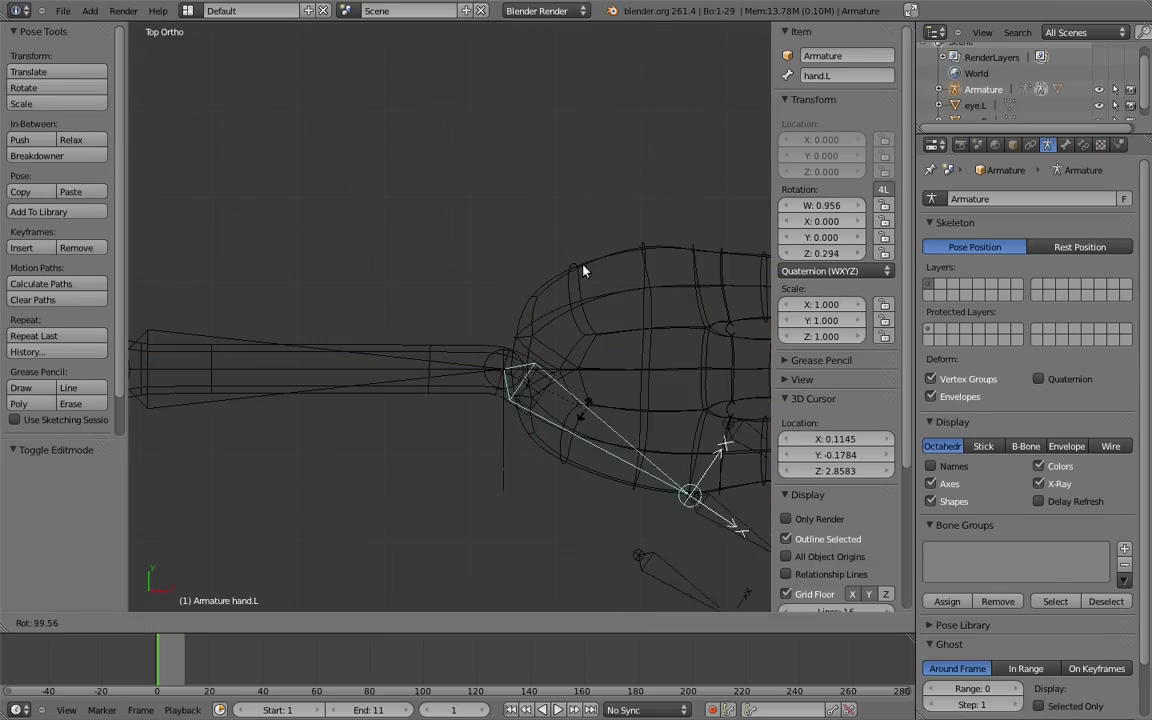
left_click(580, 317)
key("alt+r")
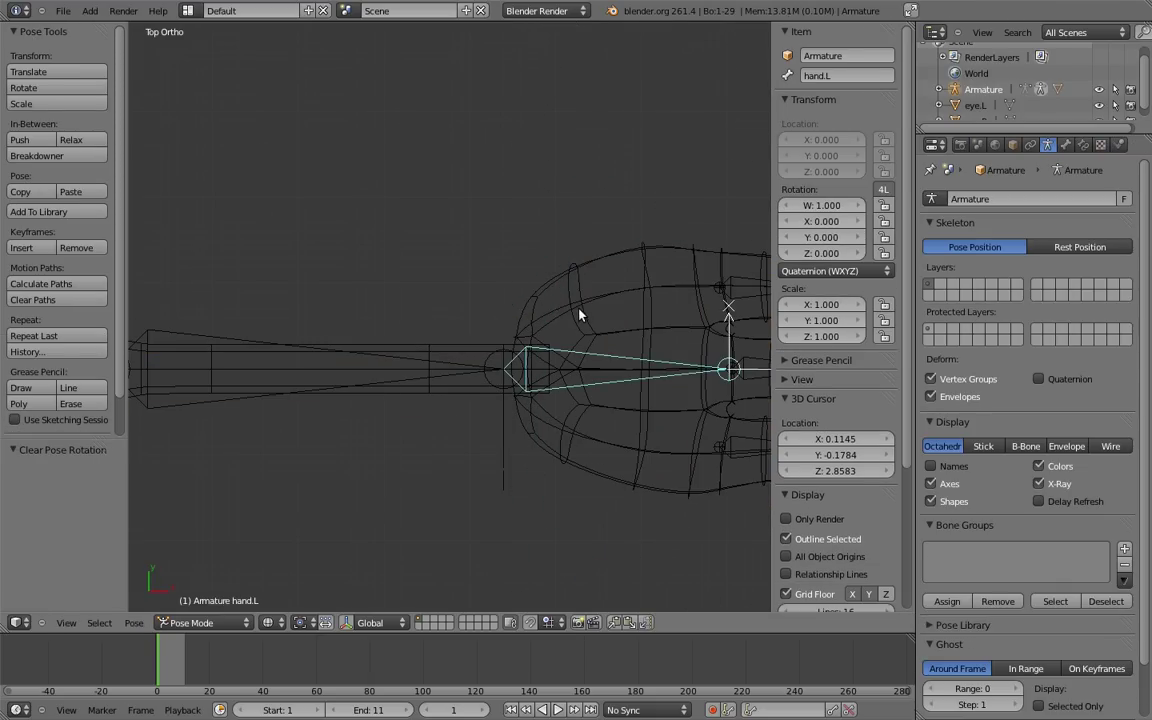
middle_click_drag(587, 300, 532, 318, "shift")
right_click(530, 325)
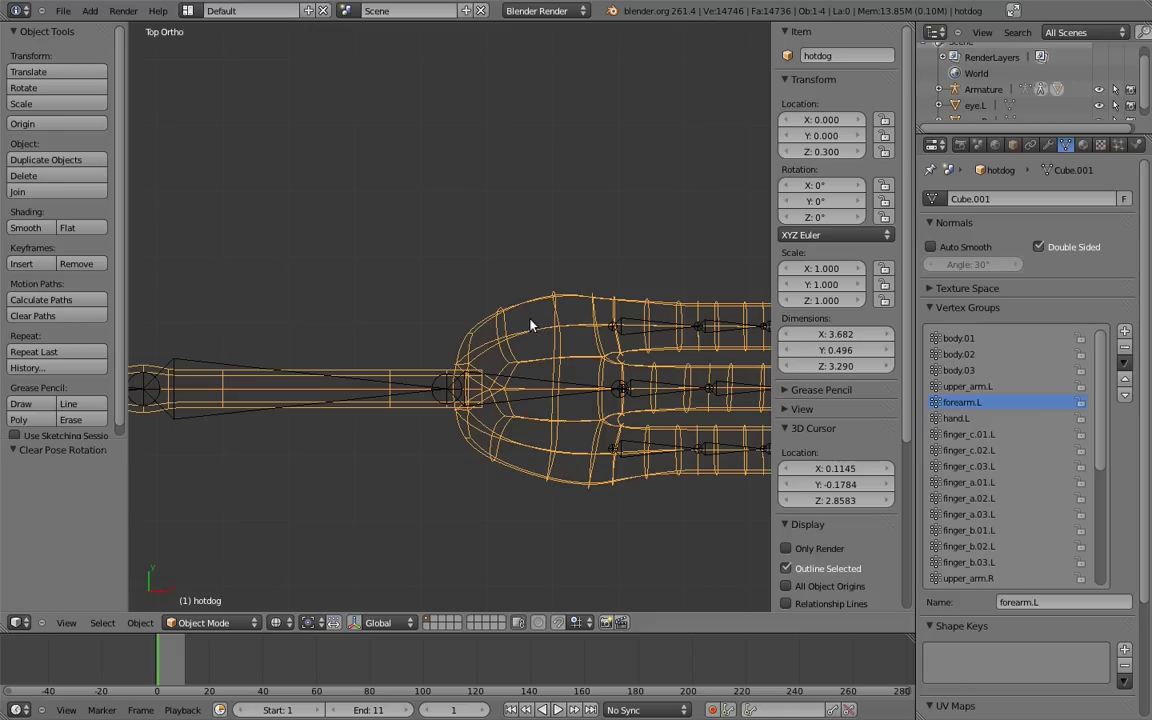
Hide the forearm piece (L, H) and assign the box-selected palm vertices to hand.L.
key("Tab")
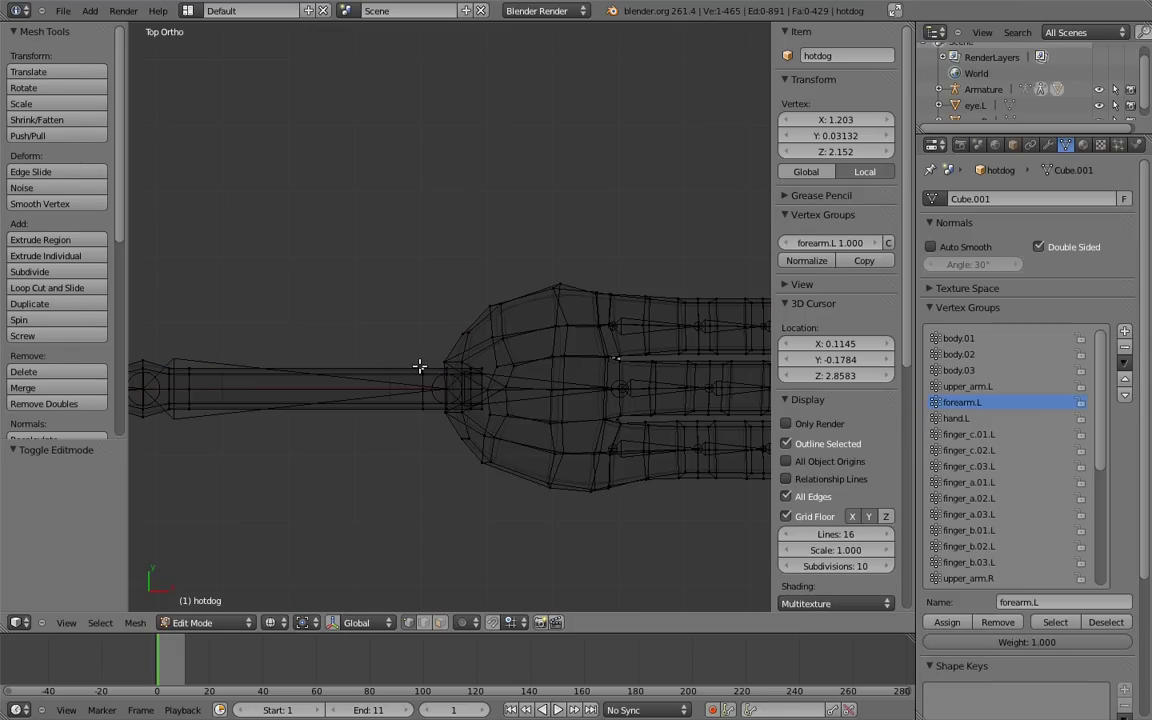
key("l")
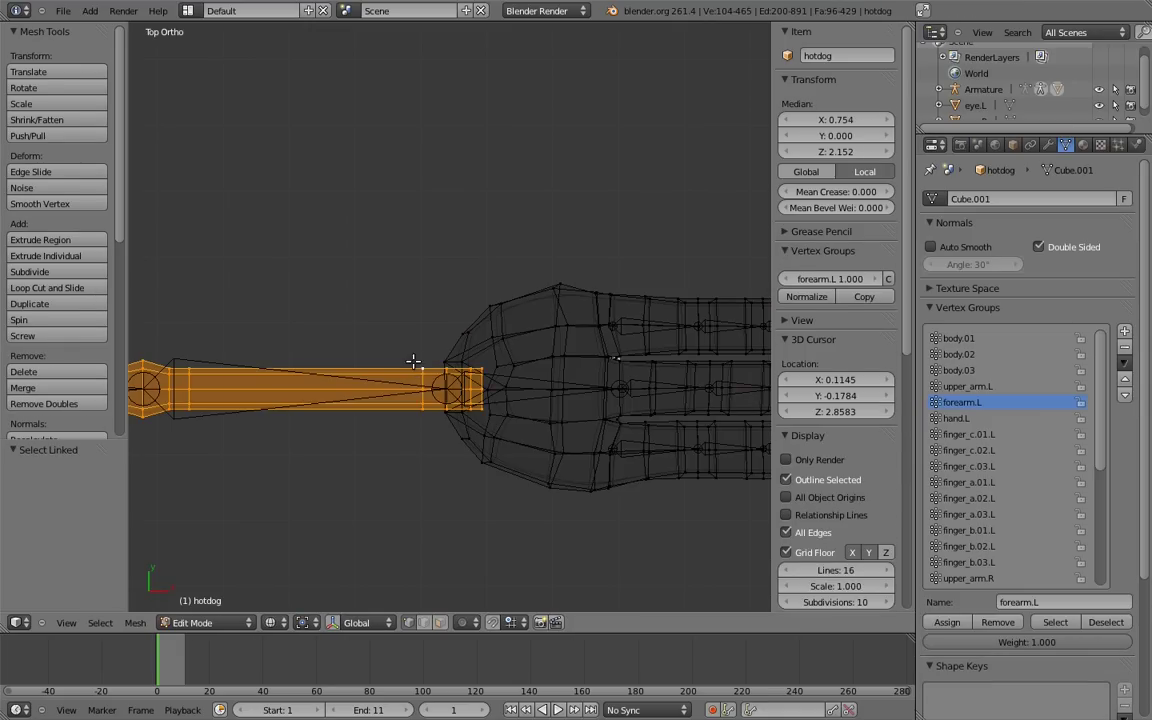
key("h")
mouse_move(514, 329)
middle_mouse_down("shift")
mouse_move(476, 386)
mouse_move(452, 347)
middle_mouse_up("shift")
key("KP_1")
right_click(437, 332)
key("b")
mouse_move(350, 285)
left_mouse_down()
mouse_move(468, 445)
mouse_move(548, 482)
left_mouse_up()
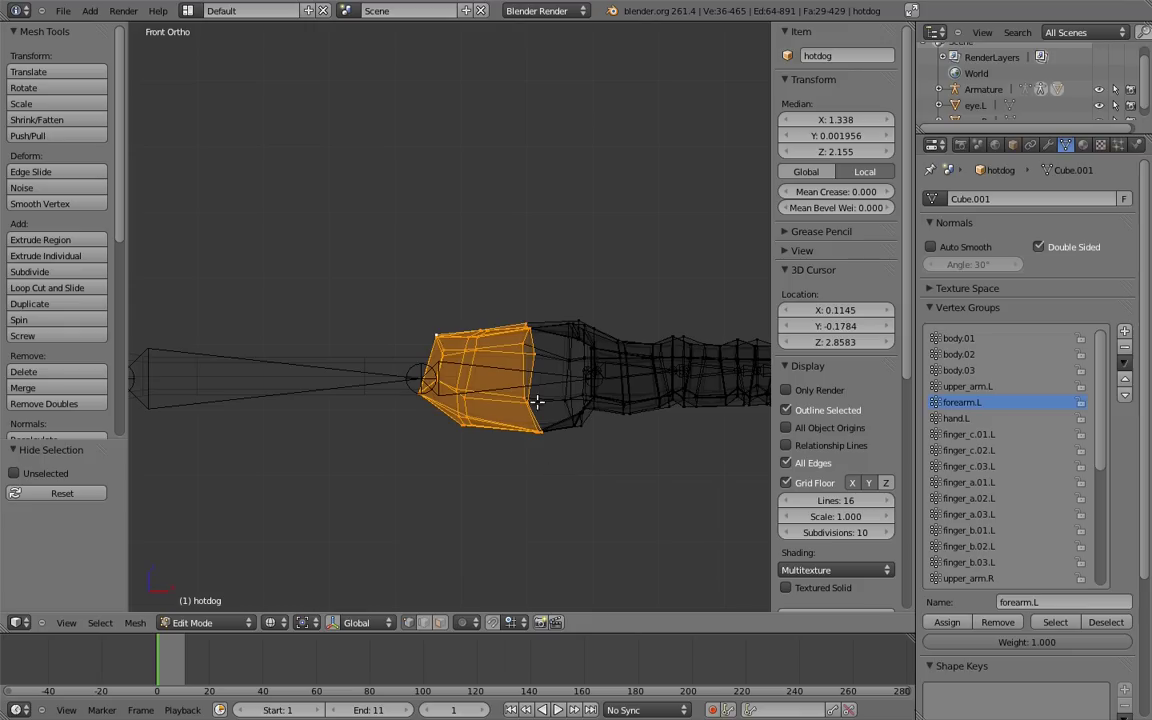
left_click(947, 622)
In top wireframe view, select the finger-base edge loop and assign it to hand.L.
mouse_move(669, 381)
middle_mouse_down()
mouse_move(463, 327)
mouse_move(450, 355)
mouse_move(469, 418)
mouse_move(438, 538)
middle_mouse_up()
key("z")
key("KP_7")
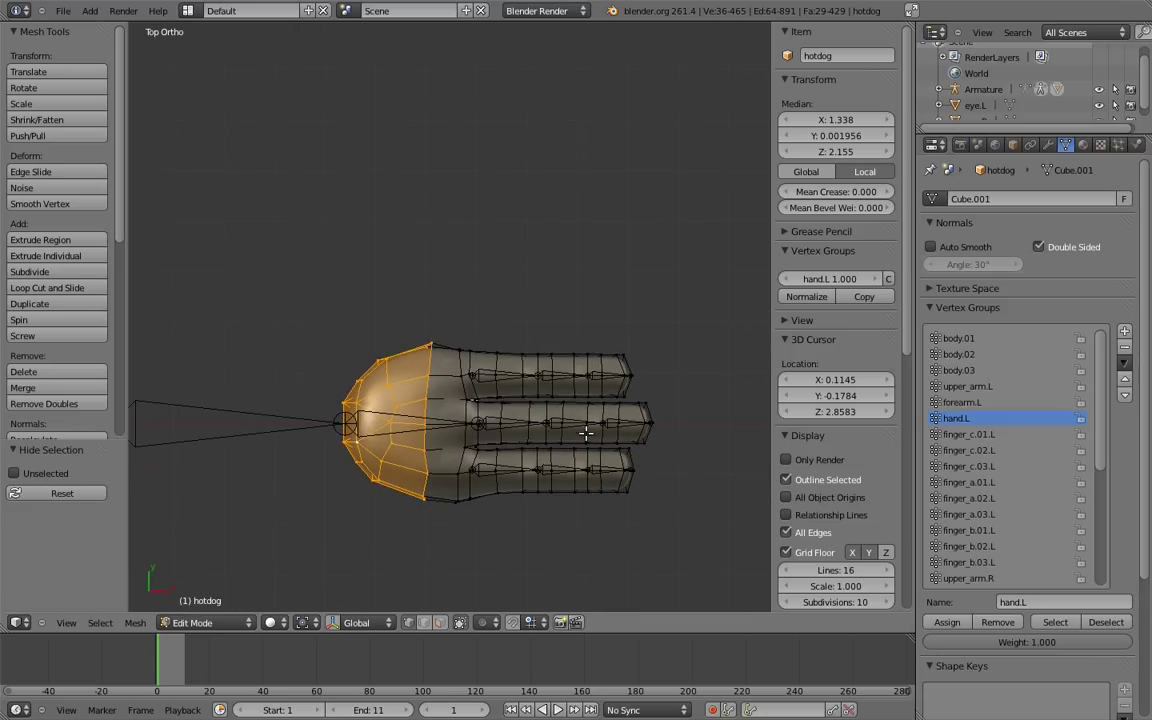
scroll(586, 433, "up", 4)
key("z")
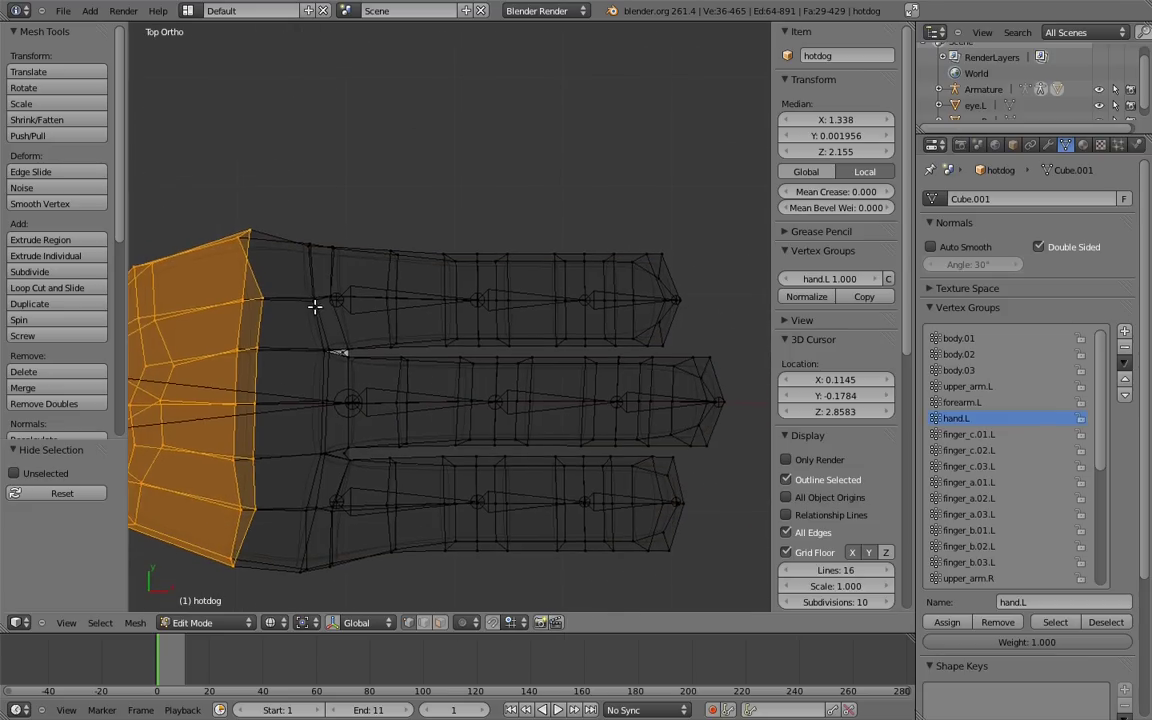
right_click(313, 276, "alt")
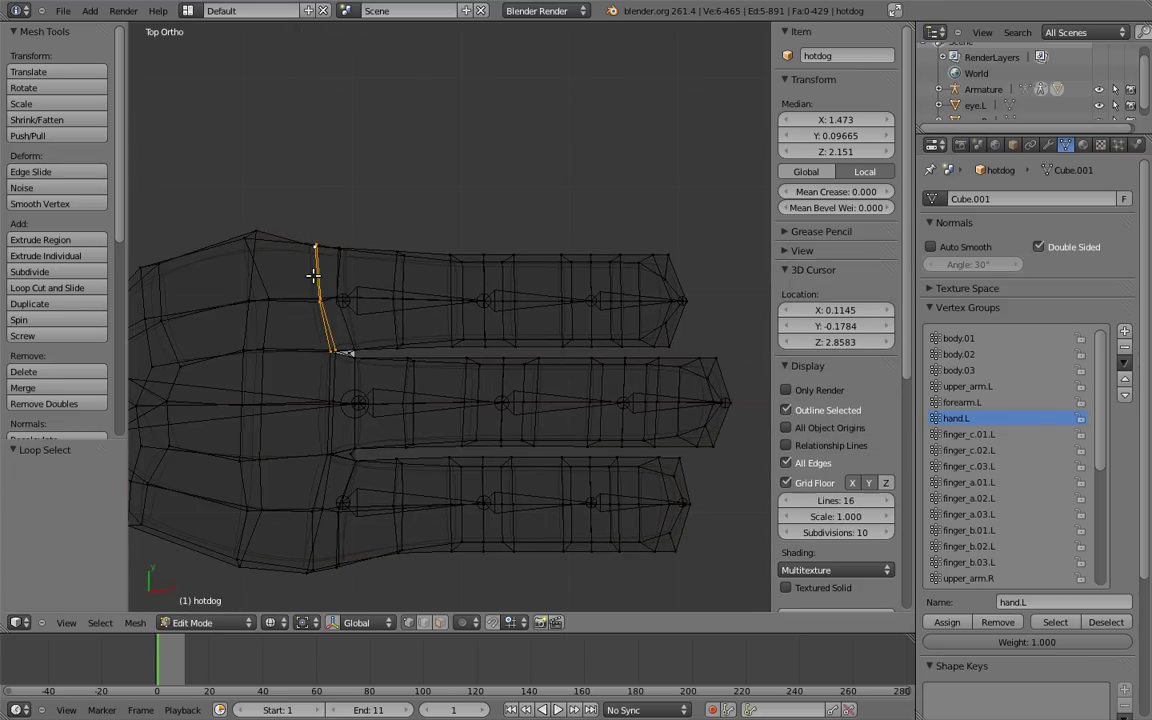
right_click(314, 480, "alt+shift")
middle_click_drag(347, 370, 359, 368, "shift")
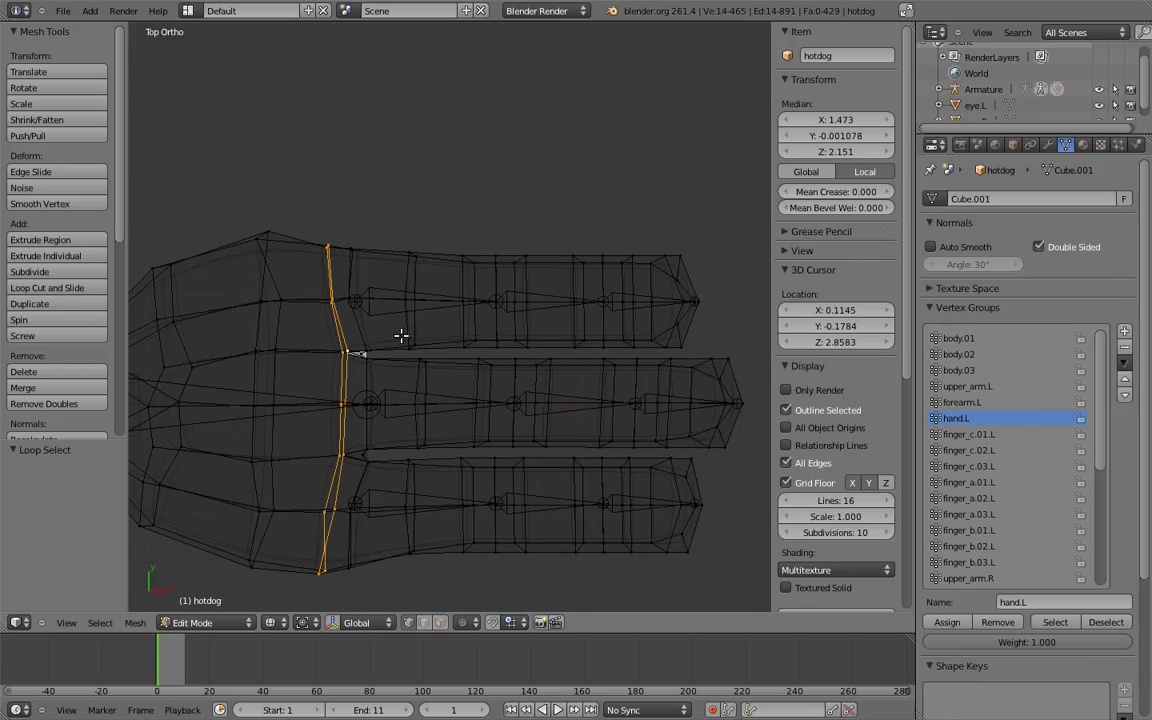
left_click(952, 622)
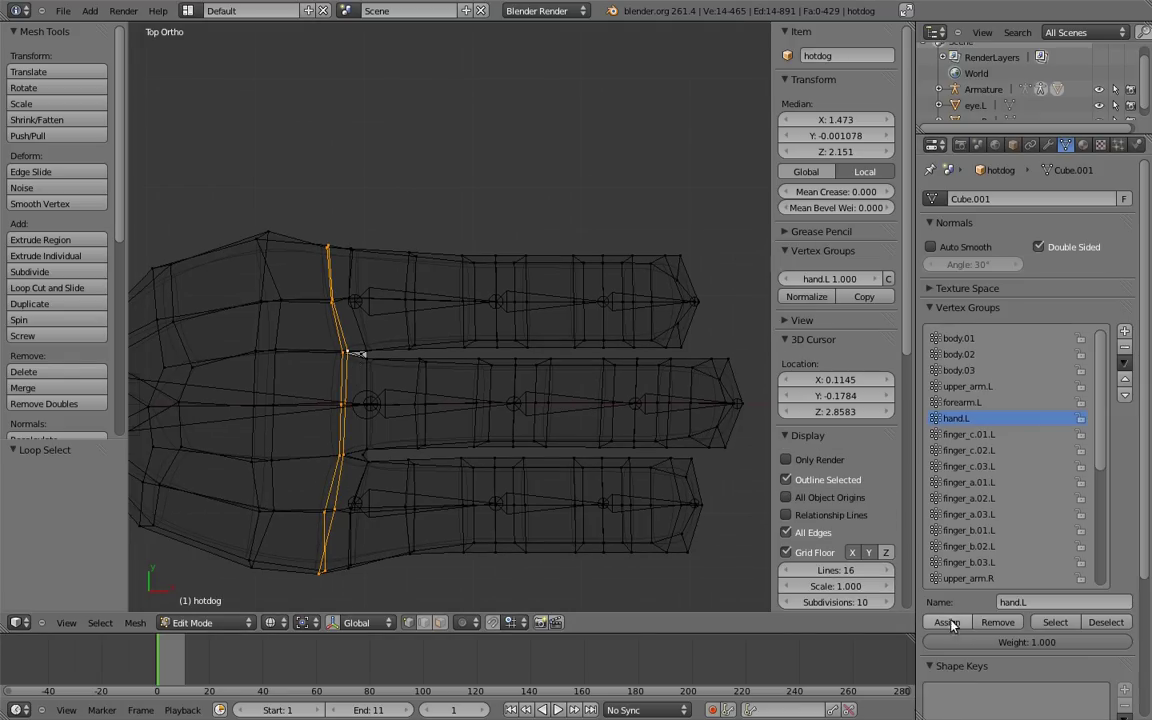
scroll(483, 393, "down", 2)
scroll(378, 338, "down", 2)
Test-rotate the hand.L bone to check the hand deformation, then cancel.
key("Tab")
right_click(370, 370)
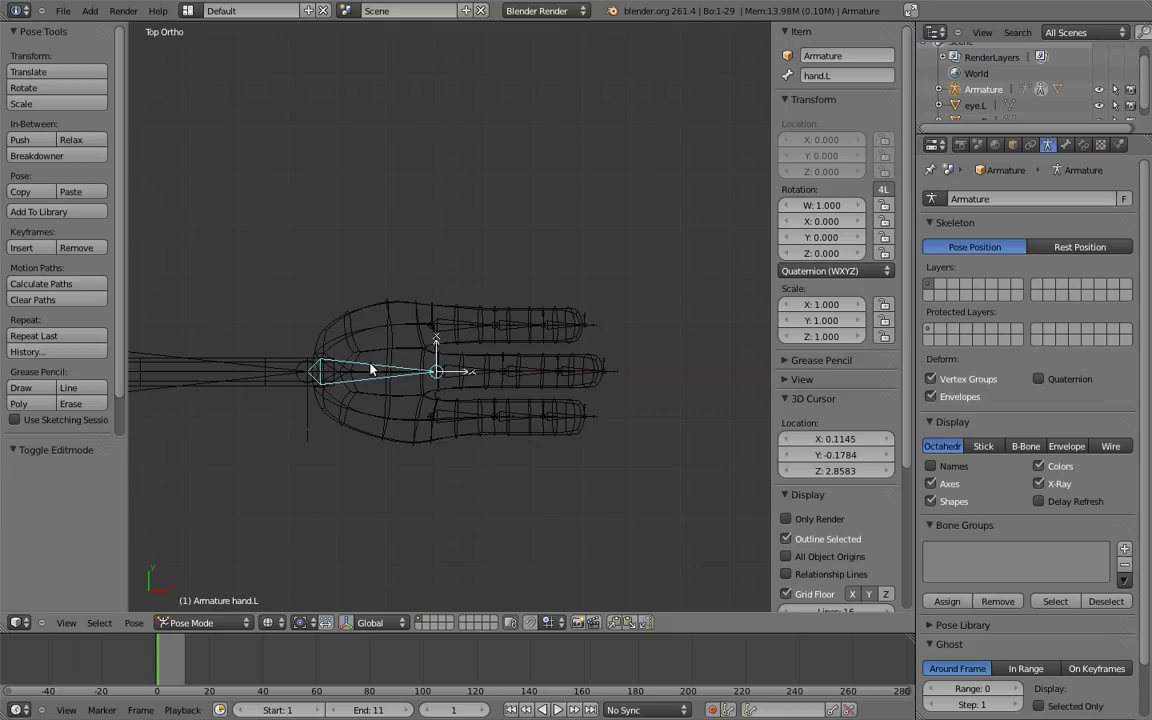
key("r")
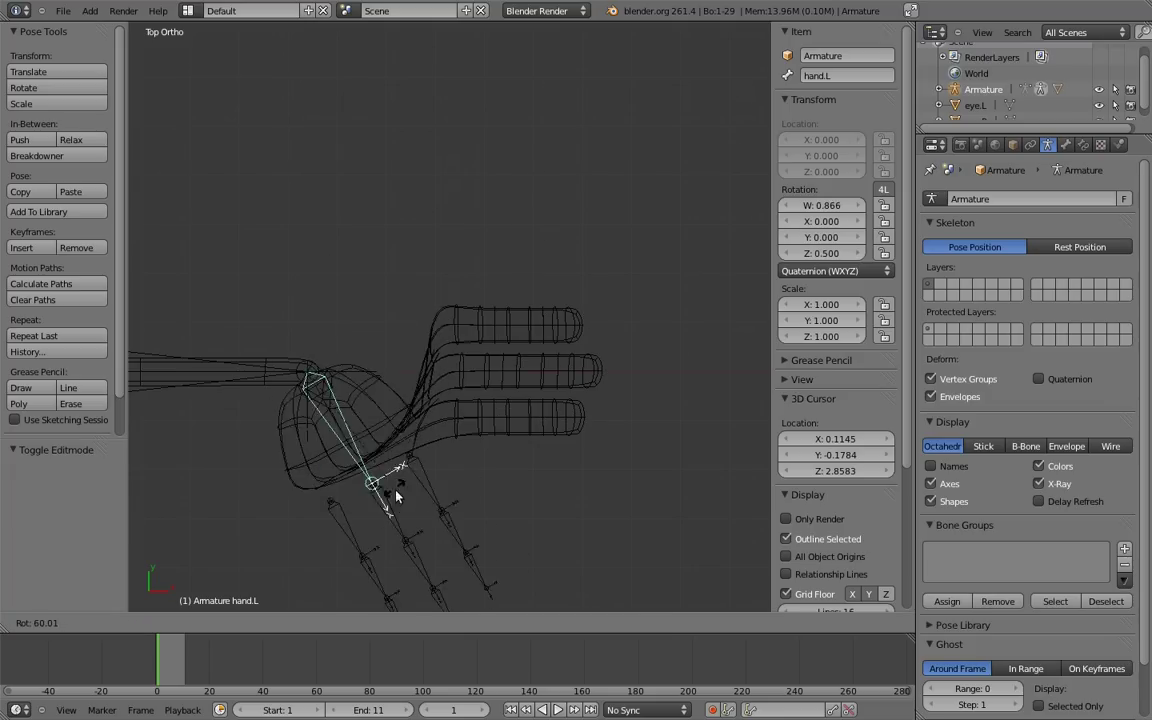
right_click(476, 366)
Box-select the bottom finger's tip and assign it to finger_c.03.L.
right_click(536, 410)
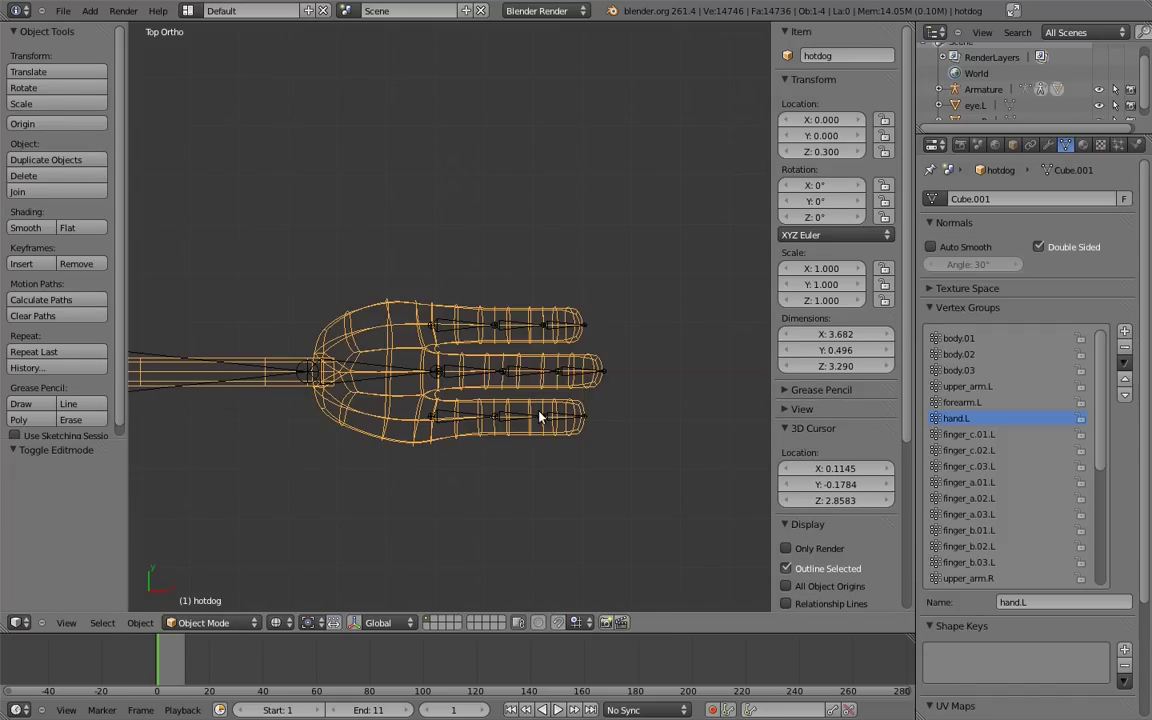
key("Tab")
key("KP_1")
mouse_move(566, 393)
middle_mouse_down("shift")
mouse_move(460, 391)
mouse_move(403, 490)
middle_mouse_up("shift")
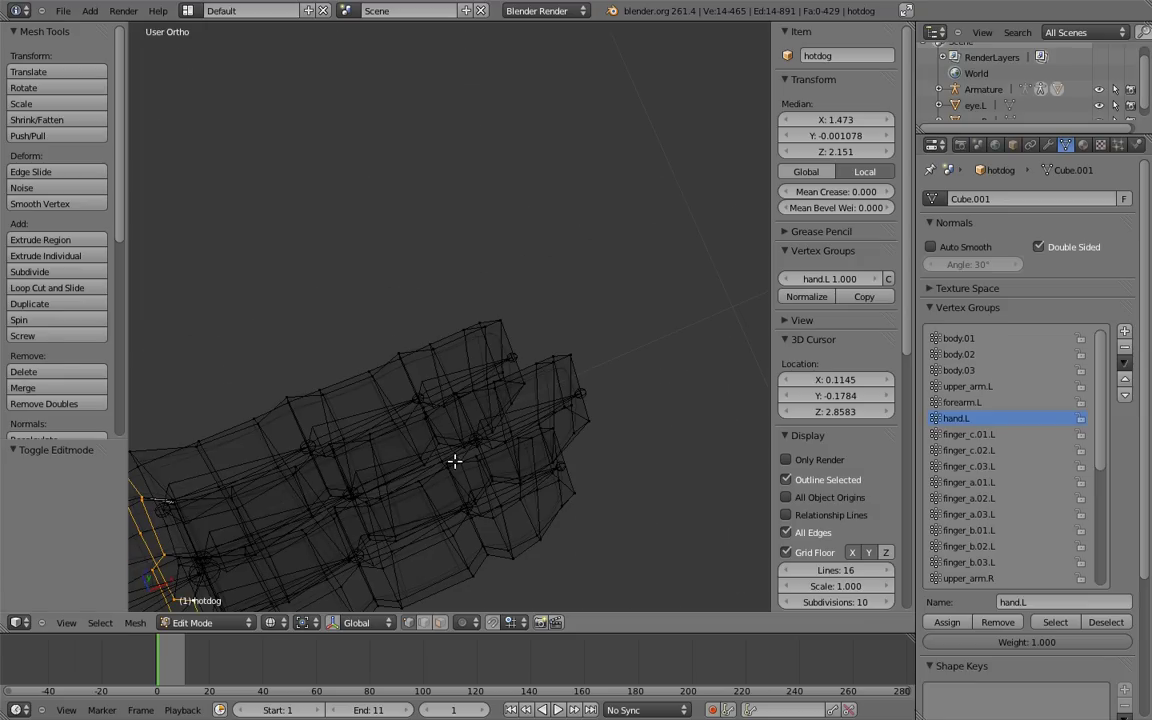
key("KP_7")
mouse_move(519, 465)
middle_mouse_down("shift")
mouse_move(630, 301)
mouse_move(571, 329)
mouse_move(531, 376)
middle_mouse_up("shift")
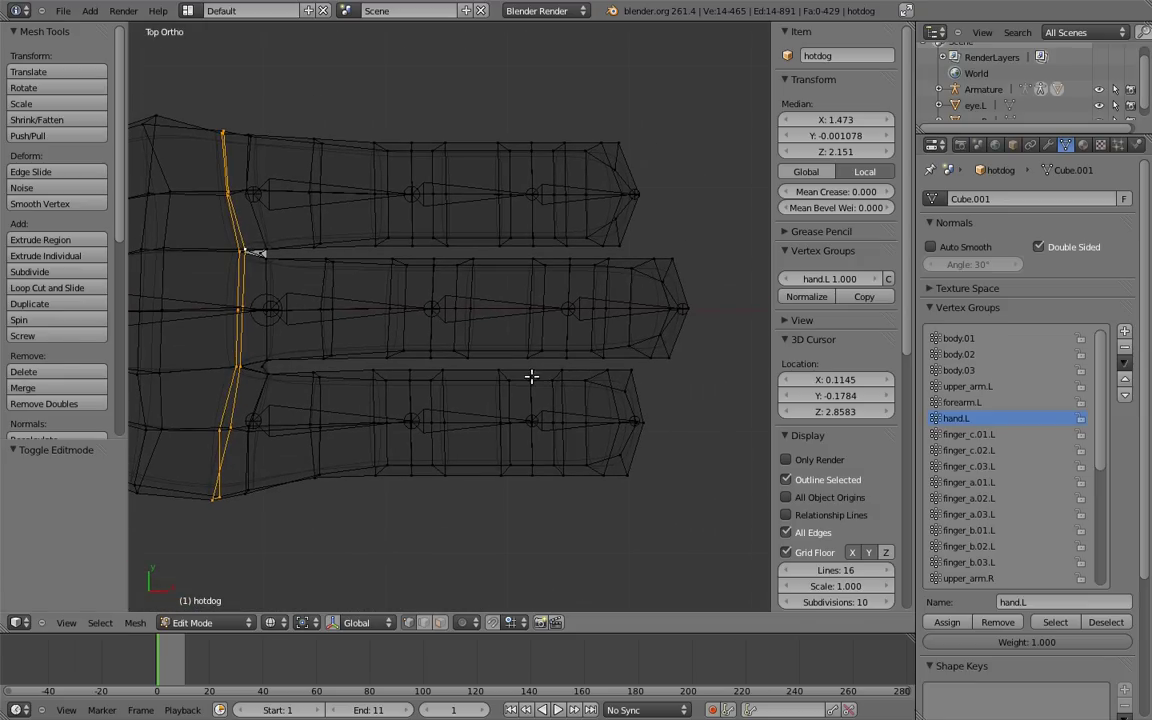
right_click(531, 376)
key("b")
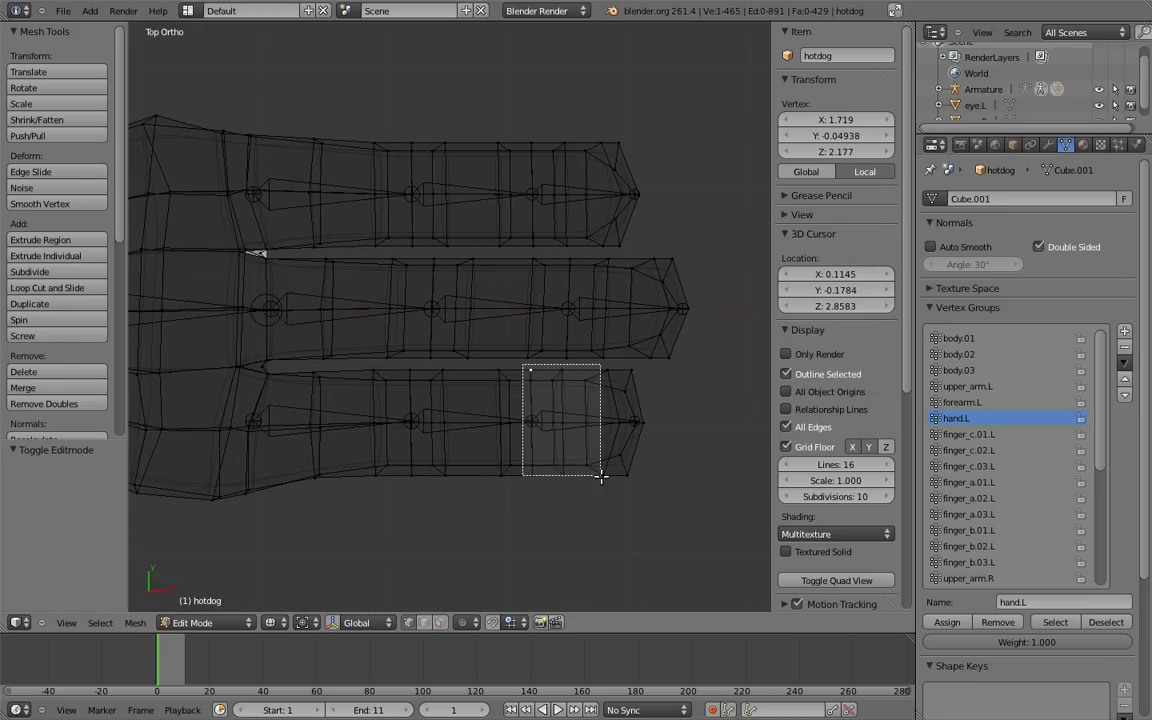
left_click_drag(527, 365, 656, 503)
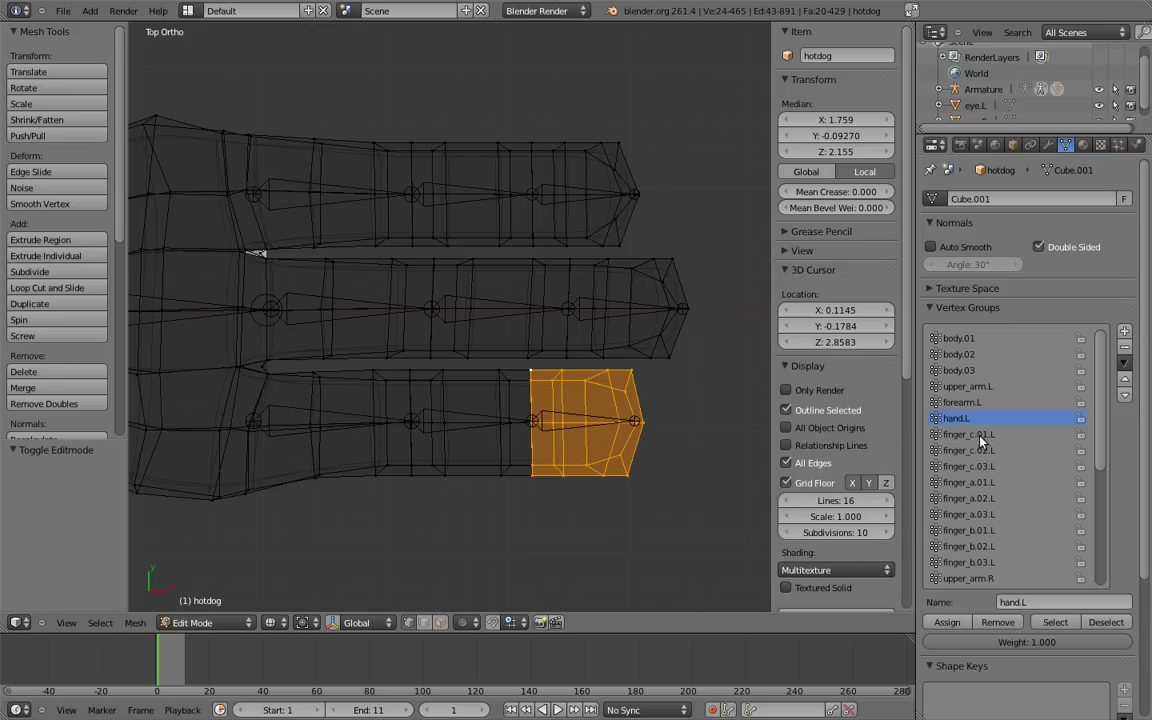
left_click(977, 467)
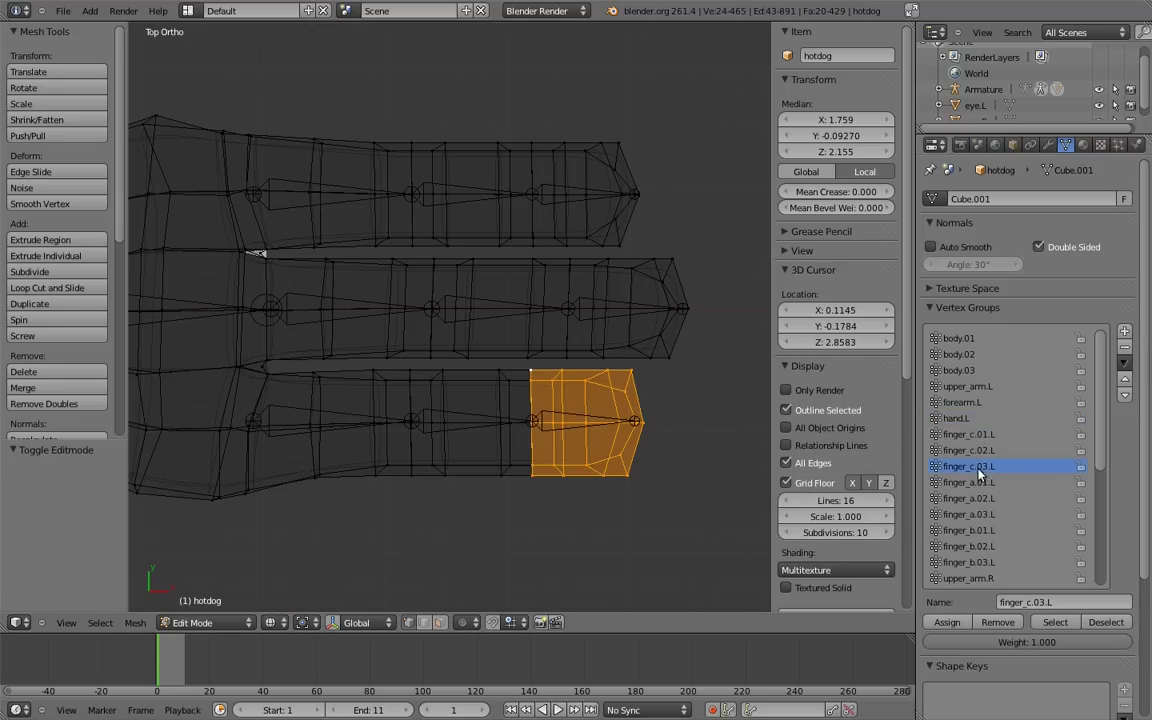
left_click(945, 622)
Box-select the bottom finger's middle segment and assign it to finger_c.02.L.
middle_click_drag(420, 379, 490, 409, "shift")
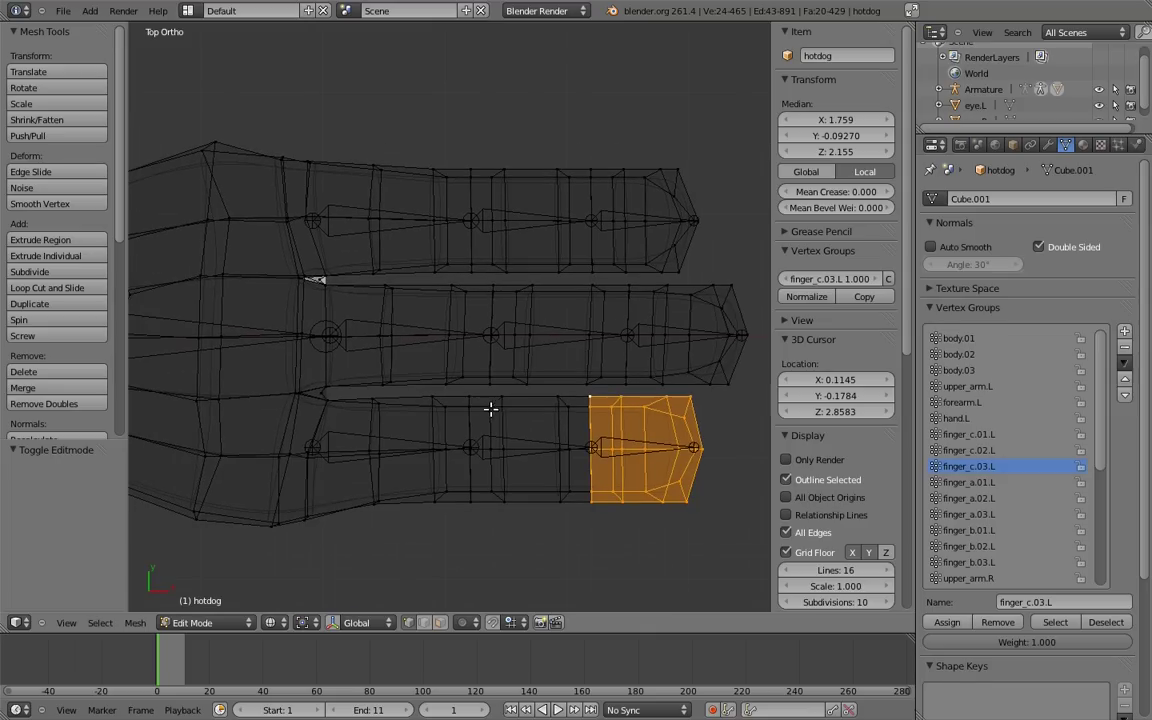
key("a")
key("b")
left_click_drag(461, 391, 600, 524)
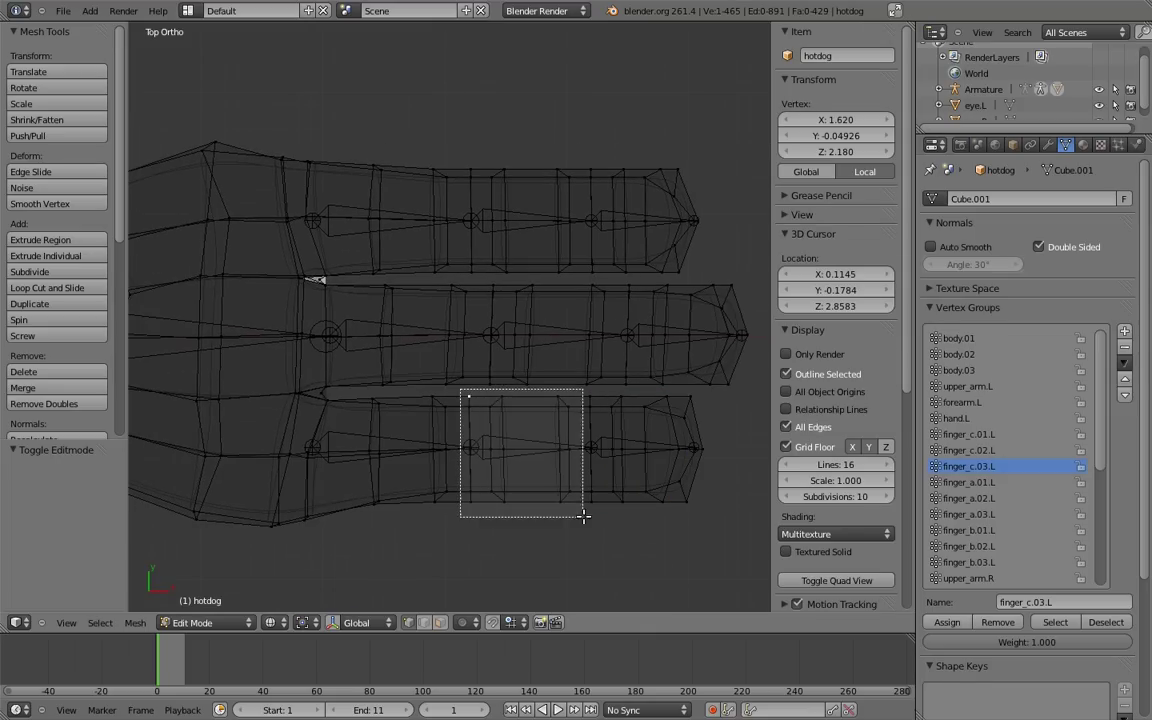
left_click(966, 450)
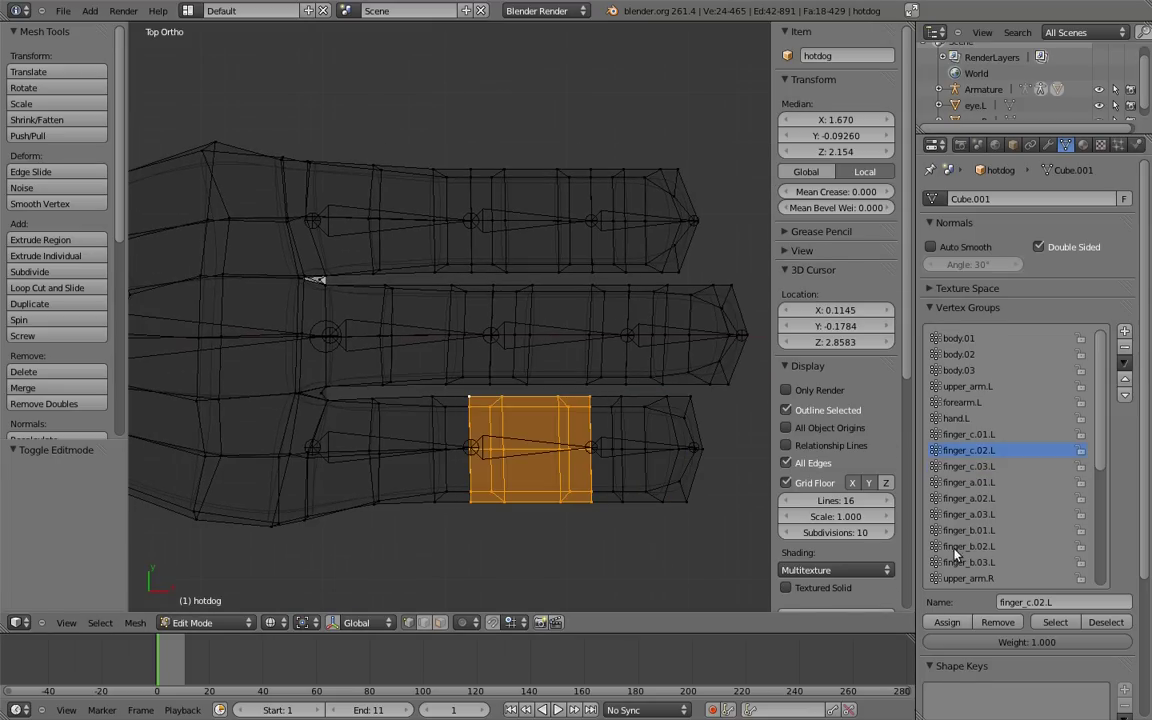
left_click(947, 622)
Box-select the bottom finger's base segment, assign it to finger_c.01.L, and exit Edit Mode.
key("a")
key("b")
left_click_drag(478, 389, 355, 527)
key("b")
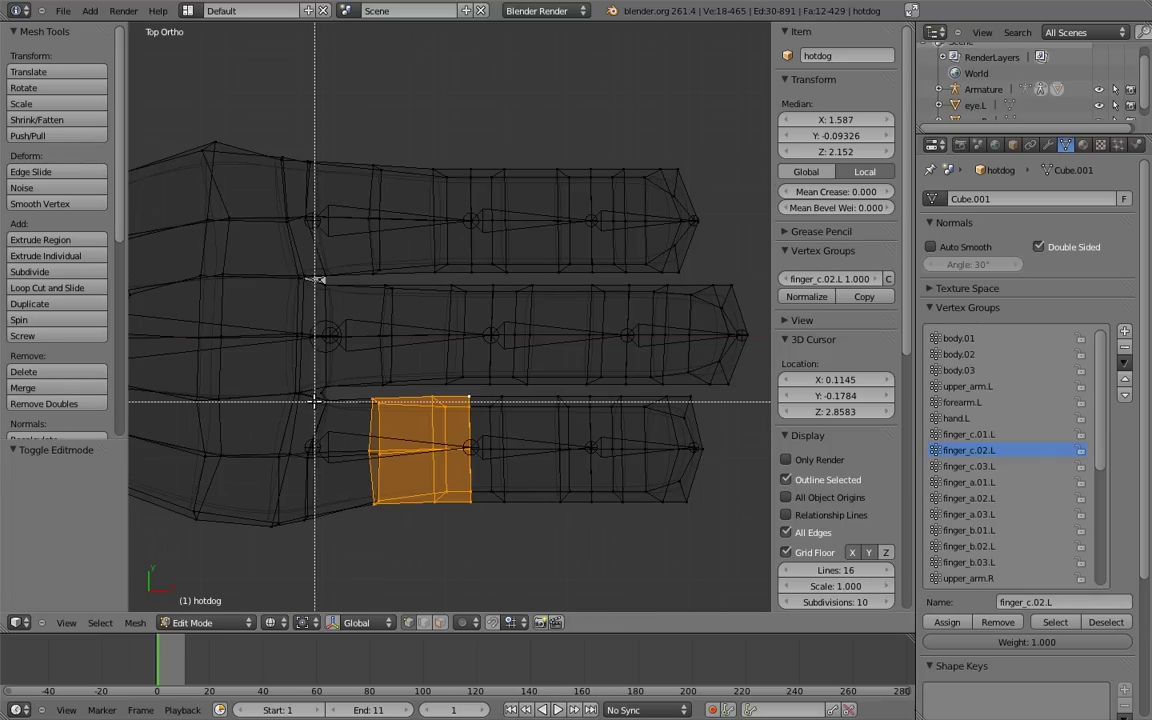
mouse_move(314, 390)
left_mouse_down()
mouse_move(303, 442)
mouse_move(319, 513)
mouse_move(358, 536)
left_mouse_up()
key("b")
key("b")
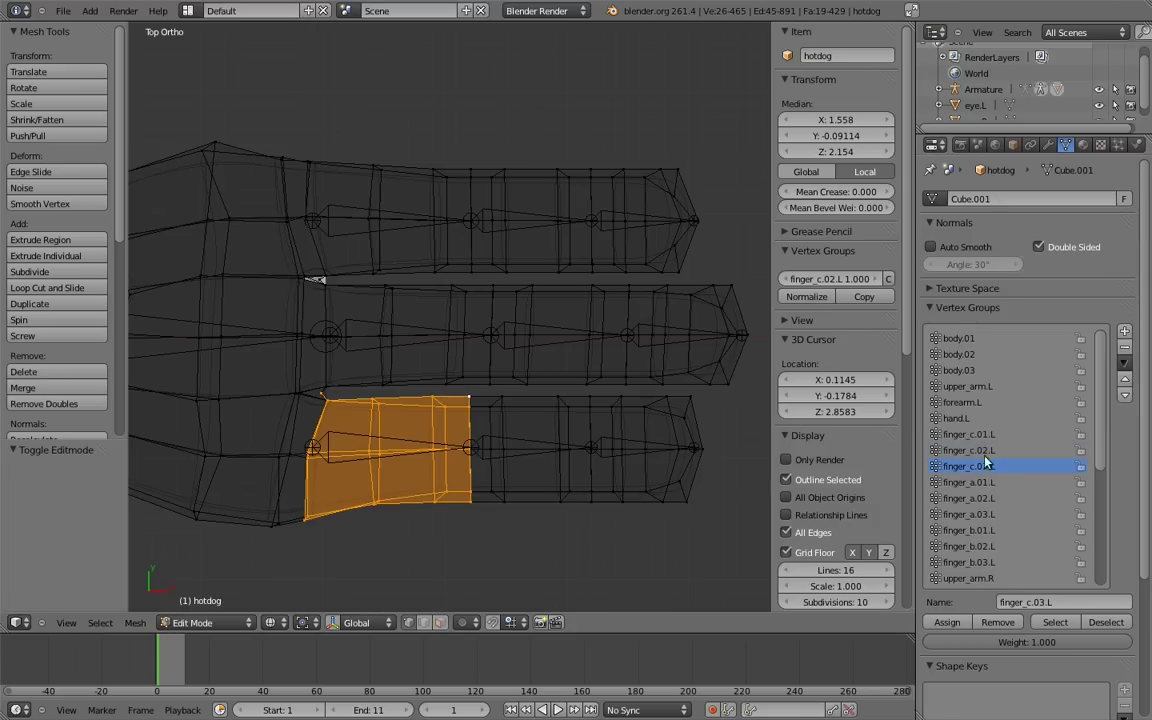
left_click(946, 622)
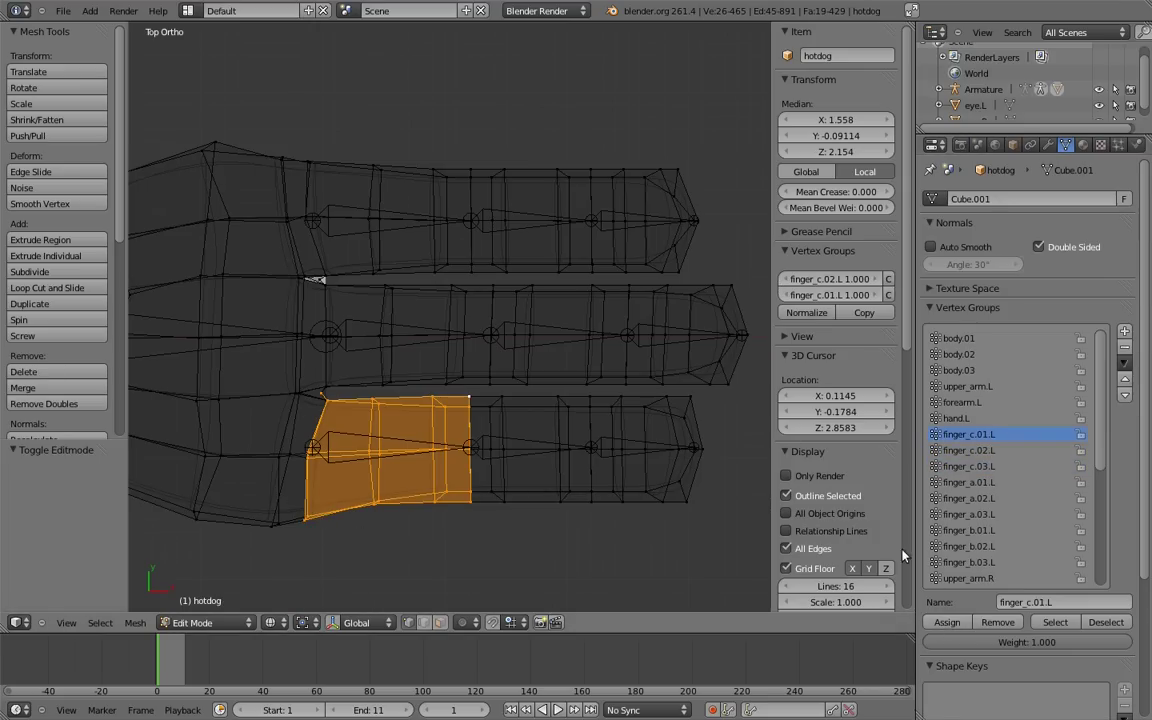
key("Tab")
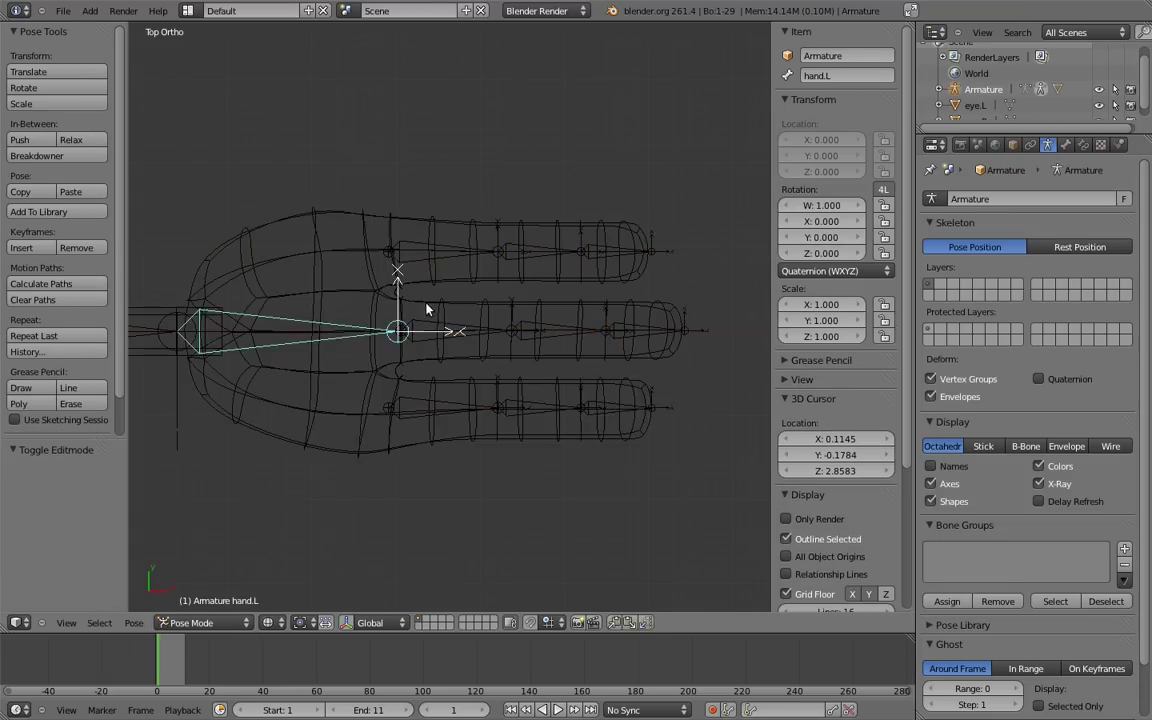
Test-rotate hand.L and cancel, then select finger_b.02.L in front view with solid shading.
key("r")
key("Escape")
mouse_move(607, 408)
middle_mouse_down()
mouse_move(620, 368)
mouse_move(509, 388)
mouse_move(532, 396)
middle_mouse_up()
right_click(537, 405)
key("KP_1")
key("z")
Bend finger_c.02.L and finger_c.03.L downward to test the finger deformation.
right_click(549, 372)
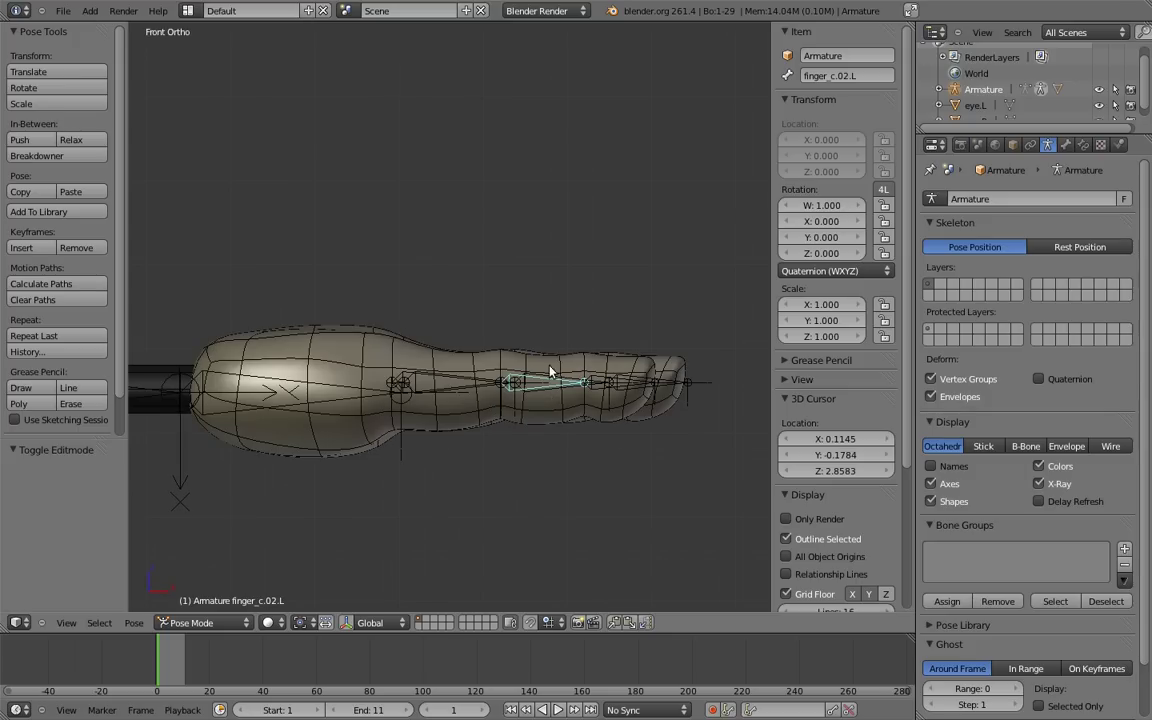
key("r")
left_click(553, 463)
right_click(500, 495)
key("r")
left_click(434, 504)
middle_click_drag(434, 504, 450, 470)
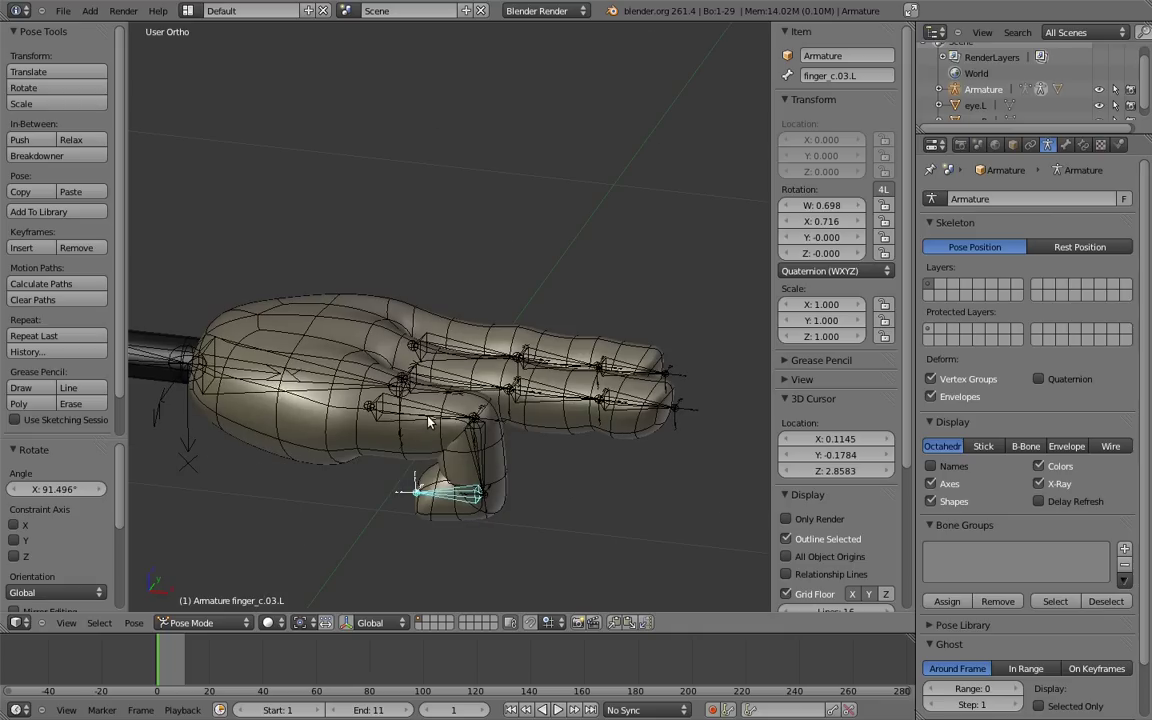
Test-bend finger_c.01.L downward, then inspect its finger faces in wireframe.
right_click(460, 410)
key("KP_1")
key("r")
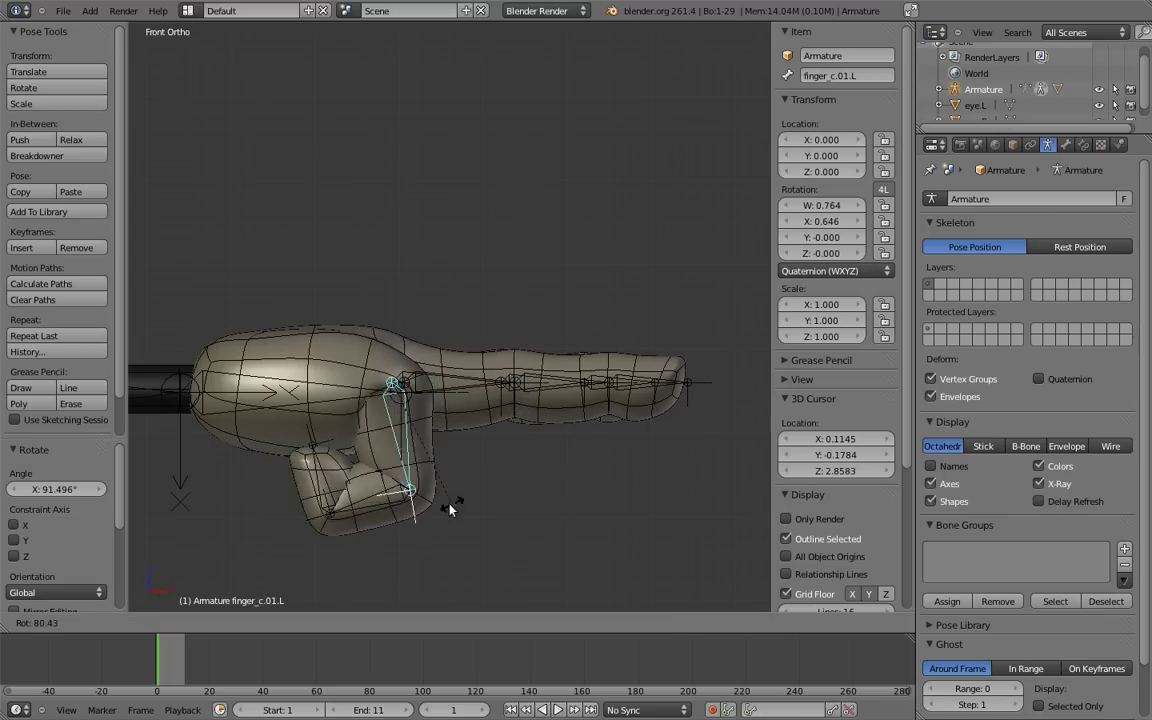
left_click(509, 460)
scroll(509, 460, "up", 3)
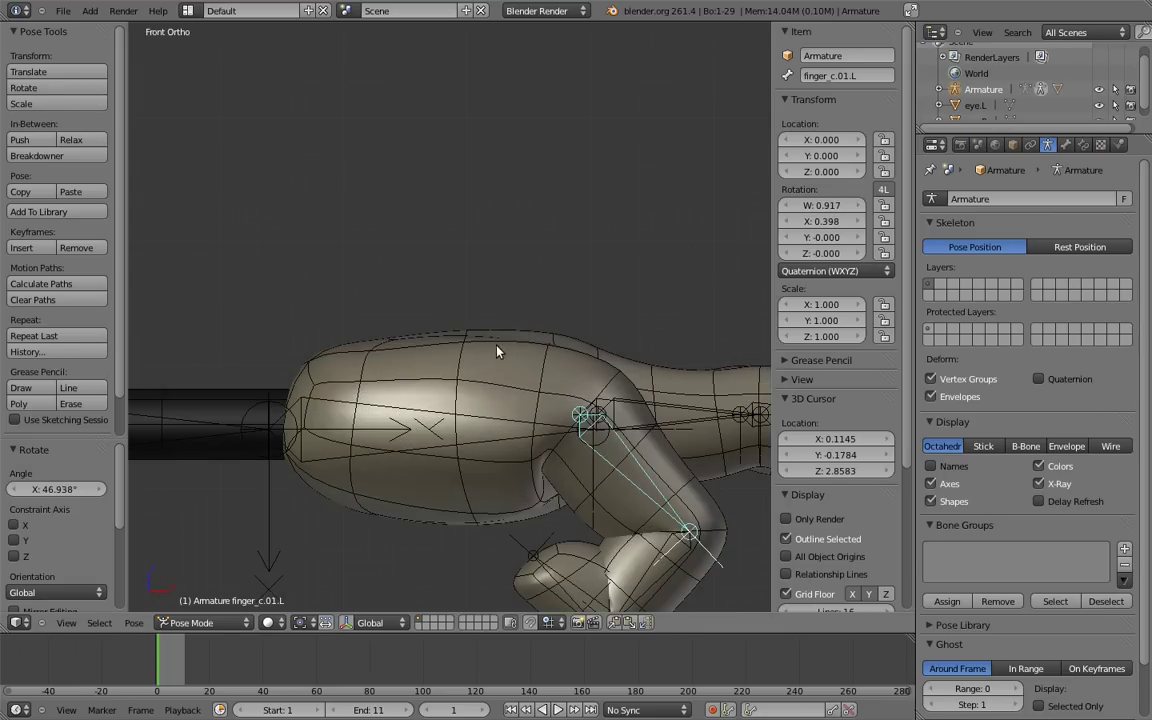
key("z")
mouse_move(484, 330)
middle_mouse_down()
mouse_move(456, 352)
mouse_move(504, 357)
mouse_move(535, 225)
mouse_move(470, 330)
mouse_move(445, 348)
mouse_move(314, 327)
mouse_move(327, 378)
mouse_move(430, 487)
mouse_move(422, 535)
mouse_move(390, 500)
middle_mouse_up()
Select the edge loop at the finger's base and assign it to the hand.L vertex group.
key("z")
right_click(535, 225, "alt")
key("z")
key("z")
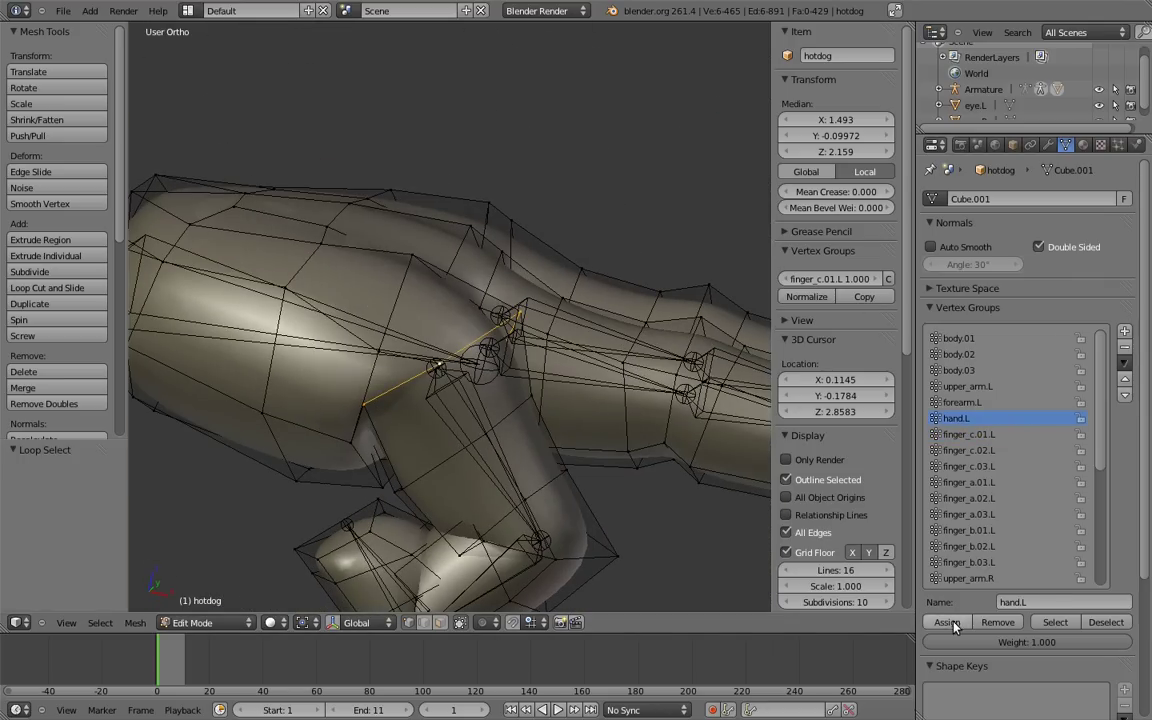
left_click(948, 622)
mouse_move(740, 460)
middle_mouse_down()
mouse_move(539, 299)
mouse_move(545, 391)
mouse_move(514, 404)
middle_mouse_up()
Switch the armature to Pose Mode and re-bend finger_c.01.L about 29° as a test.
key("Tab")
right_click(514, 404)
key("ctrl+Tab")
key("KP_1")
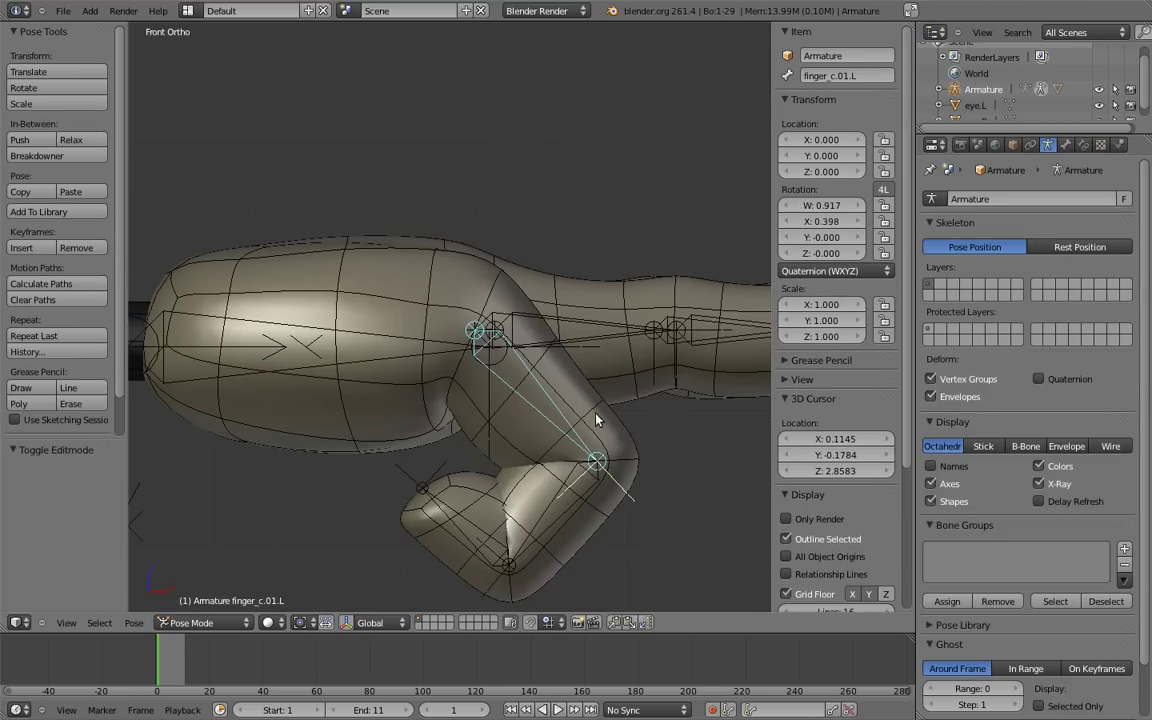
key("r")
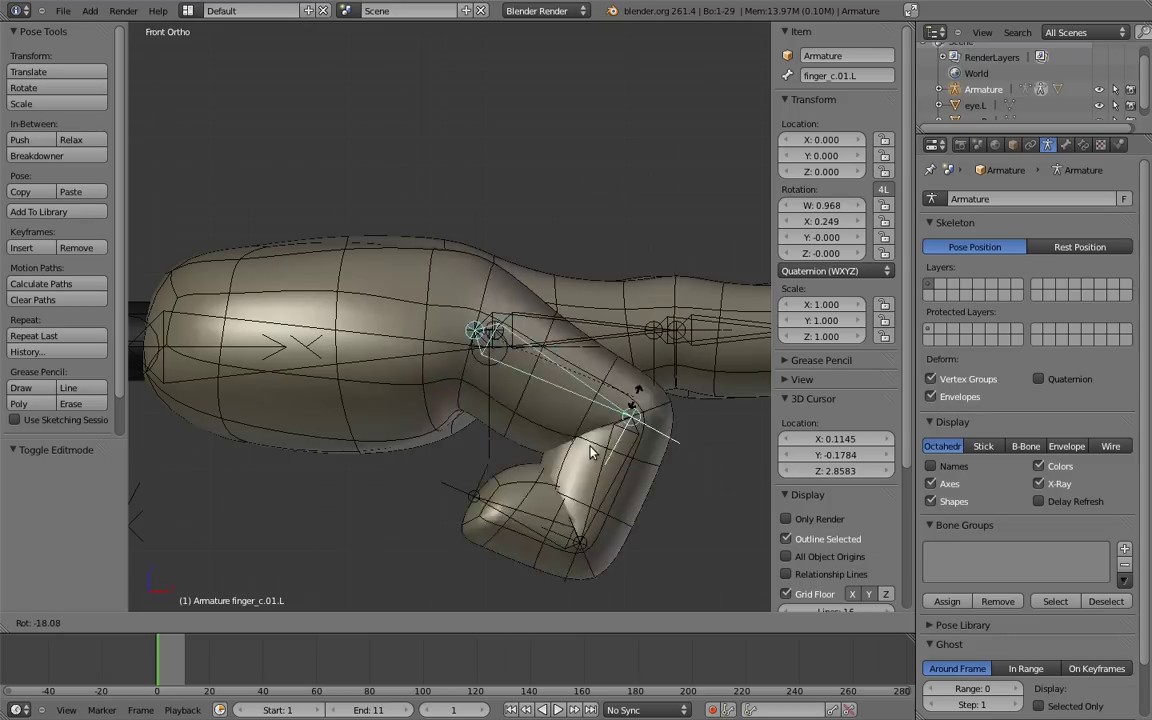
left_click(527, 440)
View the hand from the top, then select all bones and clear their rotations.
scroll(540, 360, "down", 2)
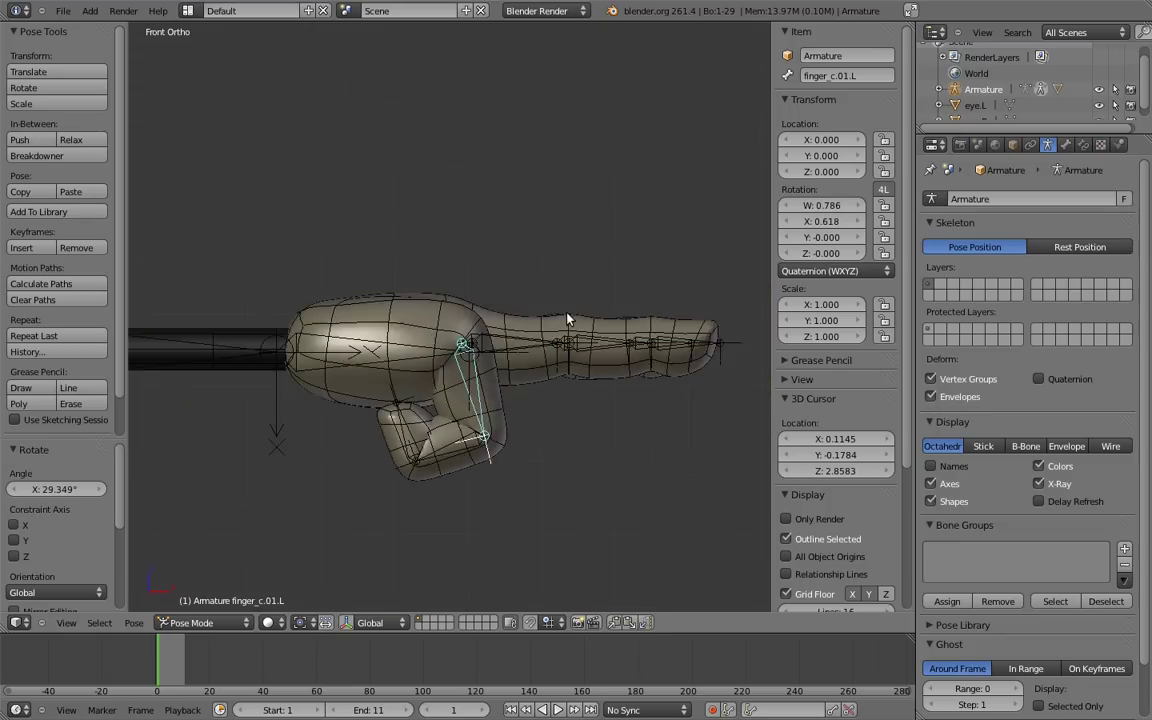
middle_click_drag(567, 320, 437, 453)
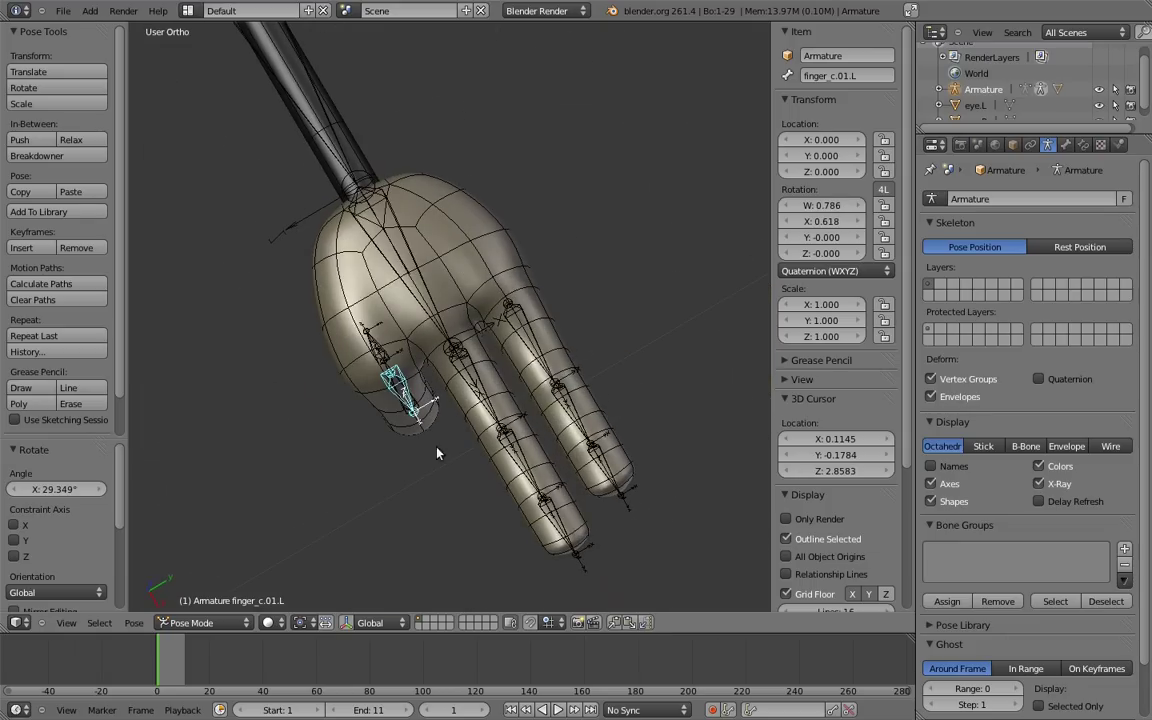
key("KP_7")
scroll(514, 368, "up", 1)
scroll(519, 430, "up", 2)
key("a")
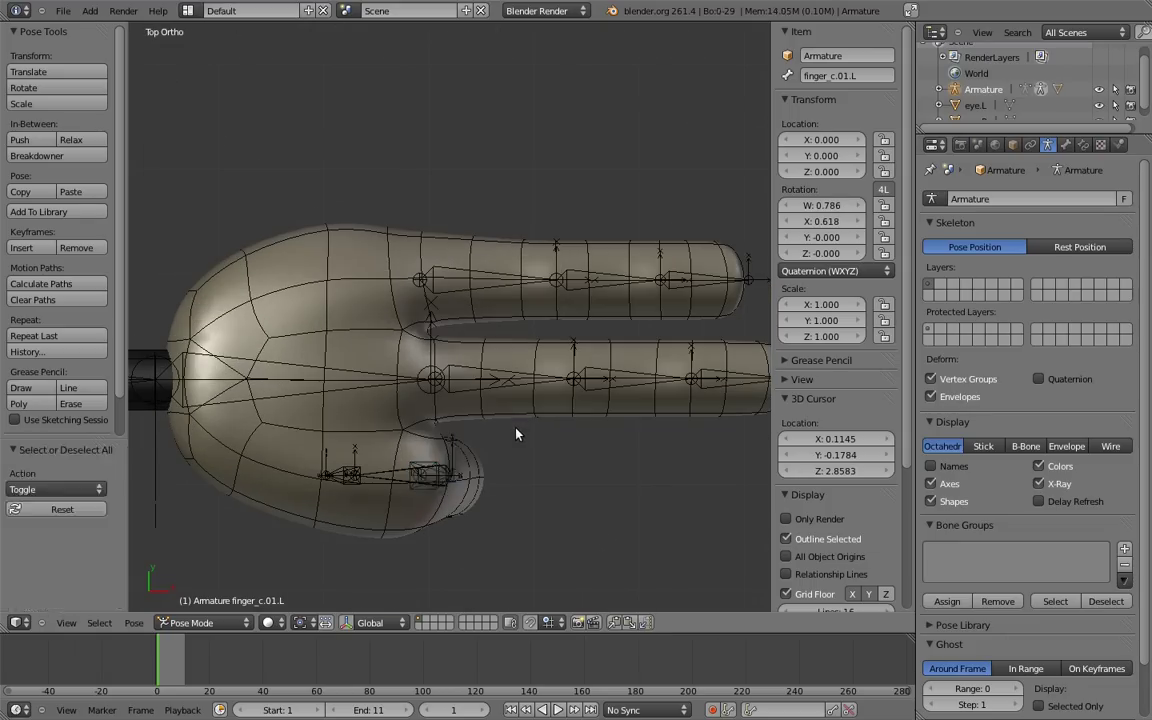
key("a")
key("alt+r")
Put the hotdog mesh in Edit Mode with the fingers shown in wireframe.
key("ctrl+Tab")
right_click(652, 350)
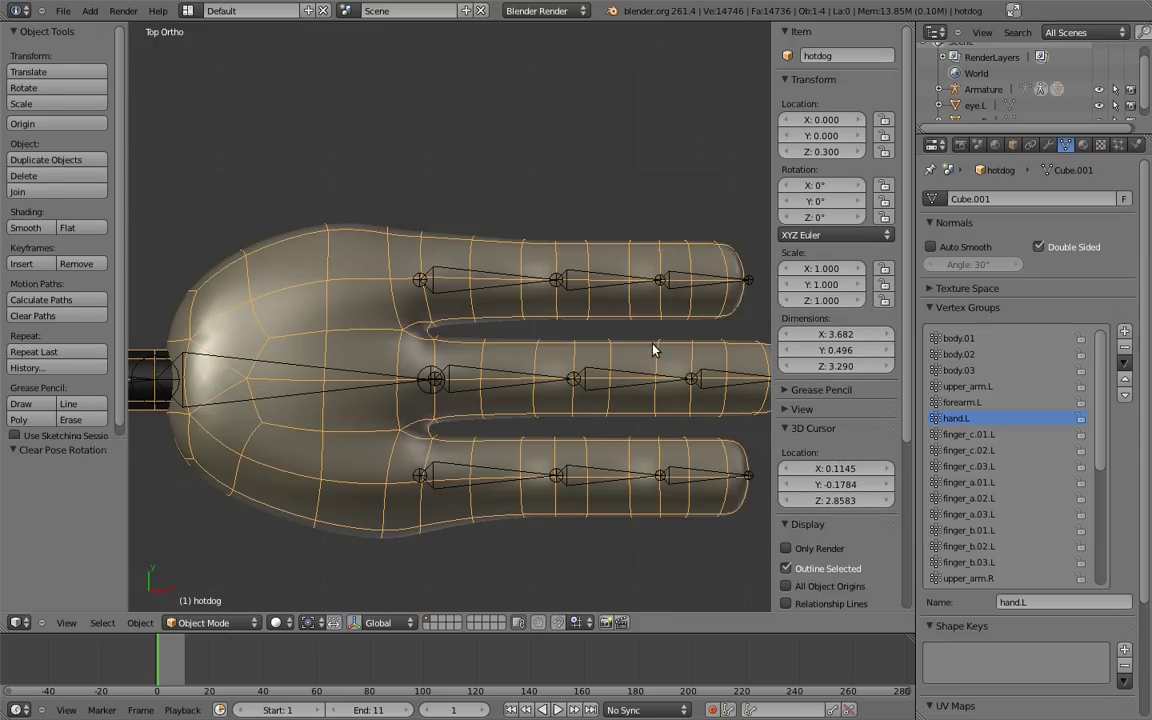
key("Tab")
scroll(598, 378, "up", 3)
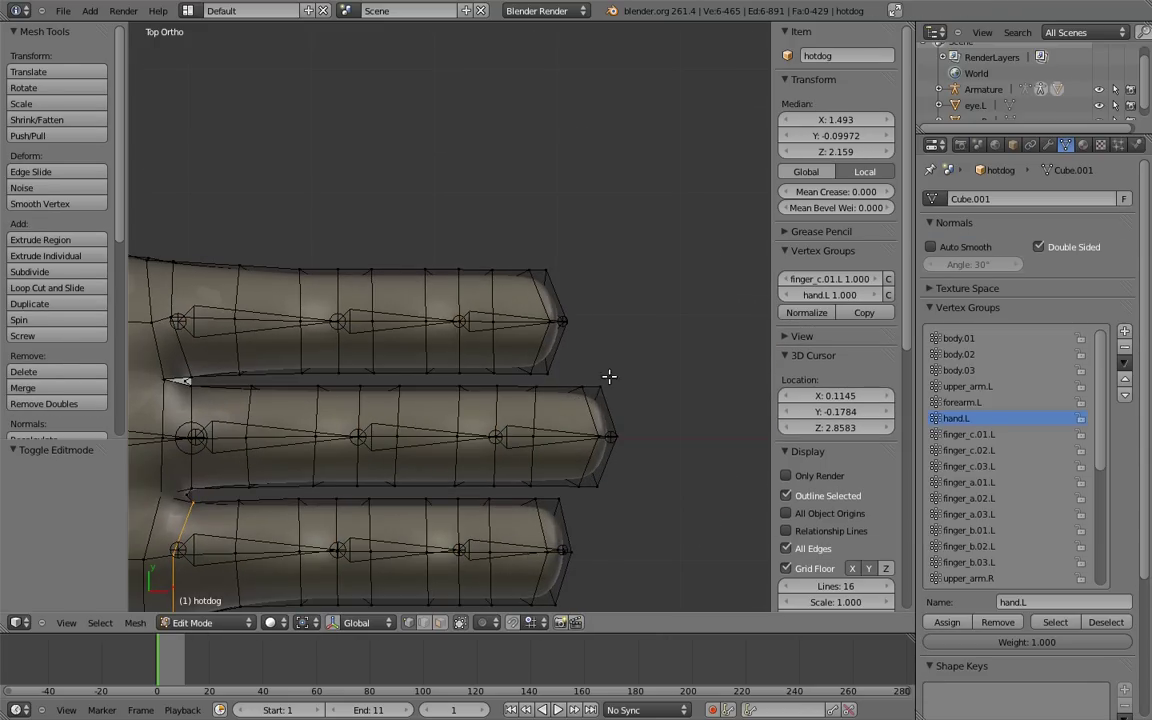
middle_click_drag(609, 376, 642, 368, "shift")
key("z")
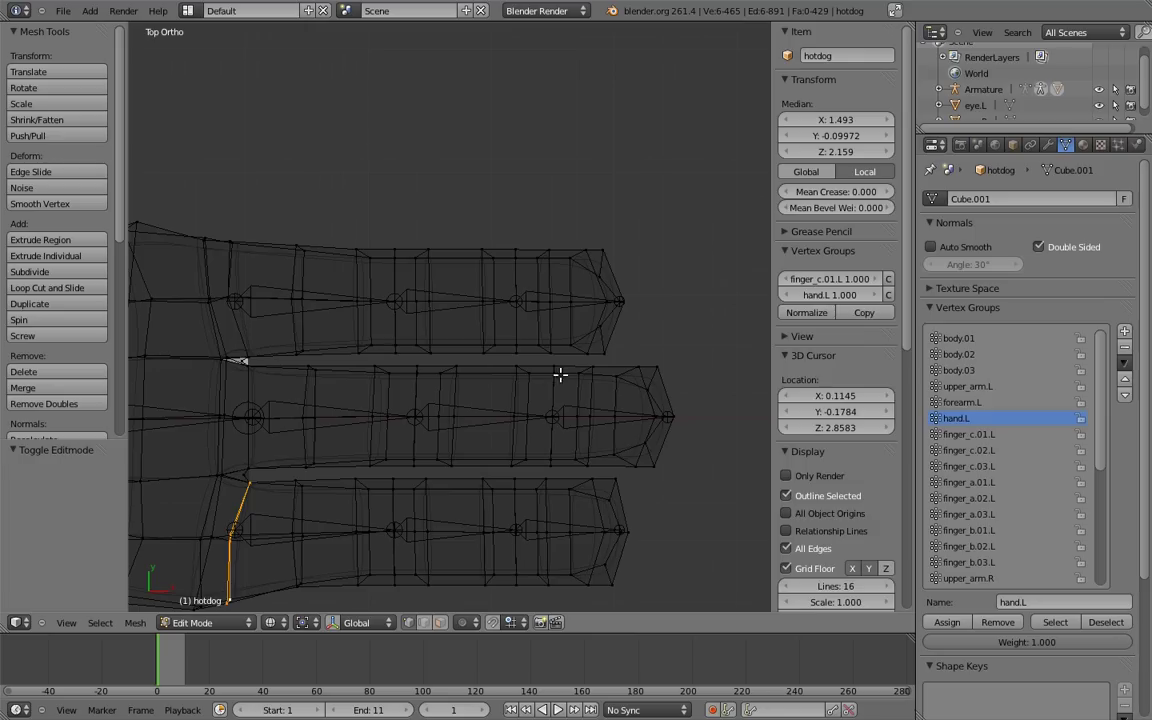
Box-select the middle fingertip faces and pick the finger_b.03.L vertex group.
right_click(555, 368)
key("b")
mouse_move(553, 375)
left_mouse_down()
mouse_move(545, 360)
mouse_move(694, 470)
left_mouse_up()
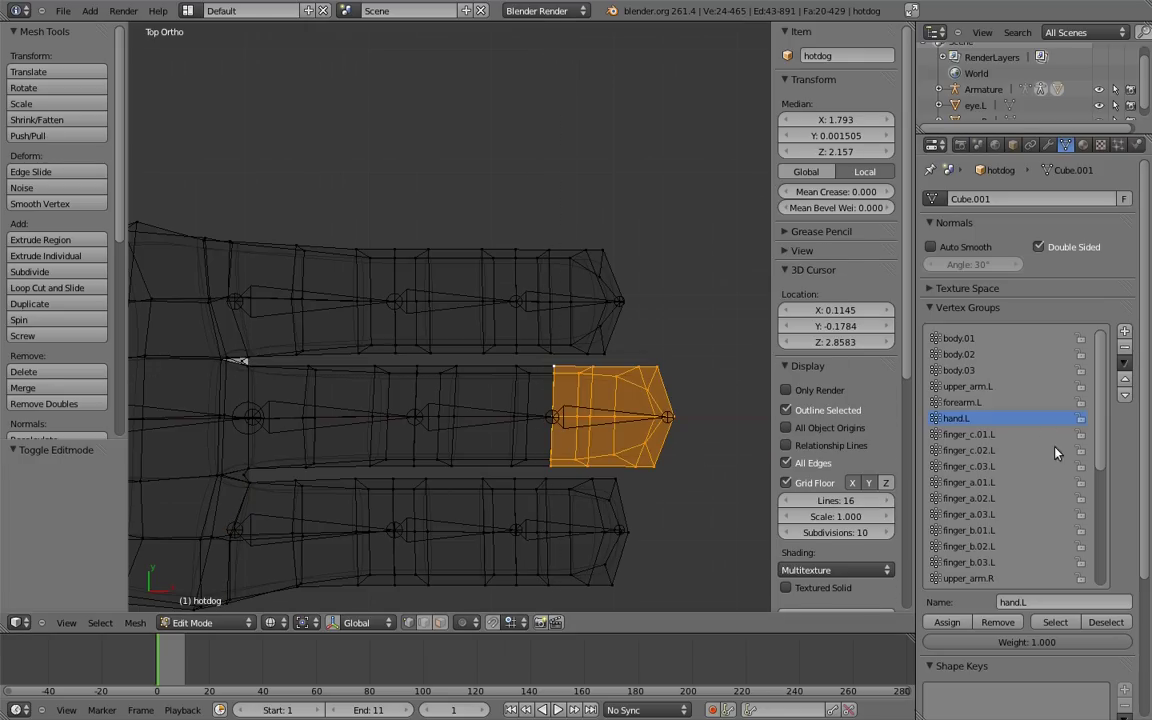
left_click(983, 563)
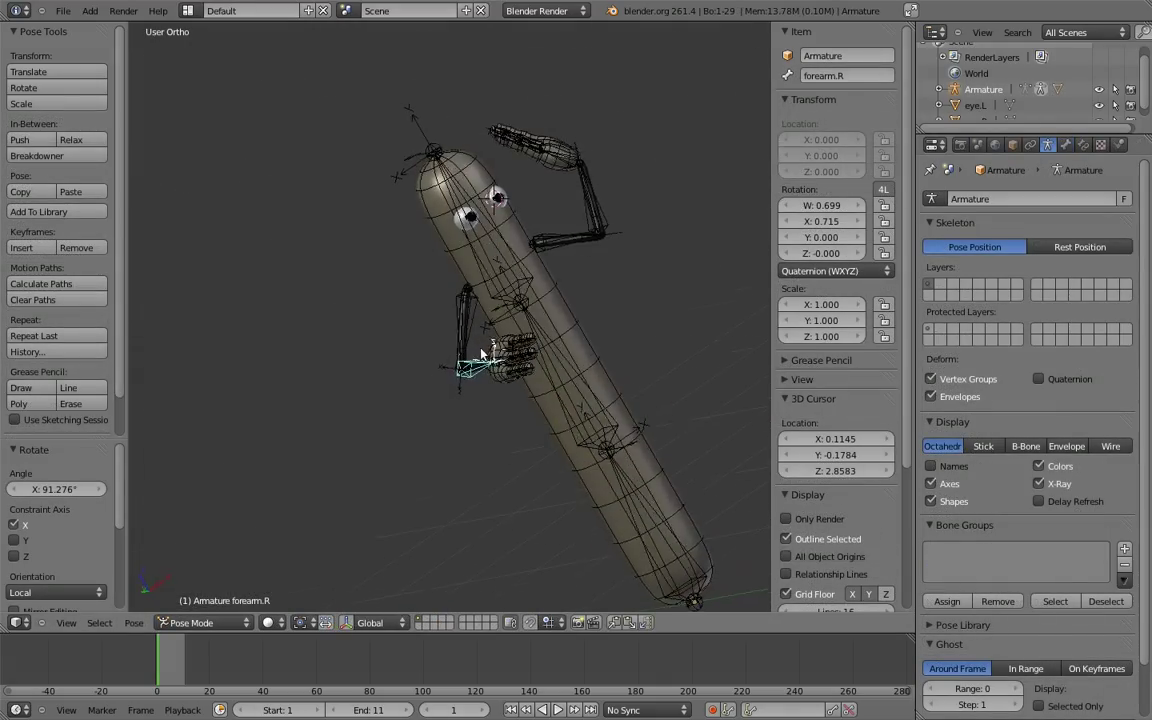
Curl the right-hand finger bones on local X, first about 88.7° then 99.391°.
middle_click_drag(572, 428, 523, 368, "shift")
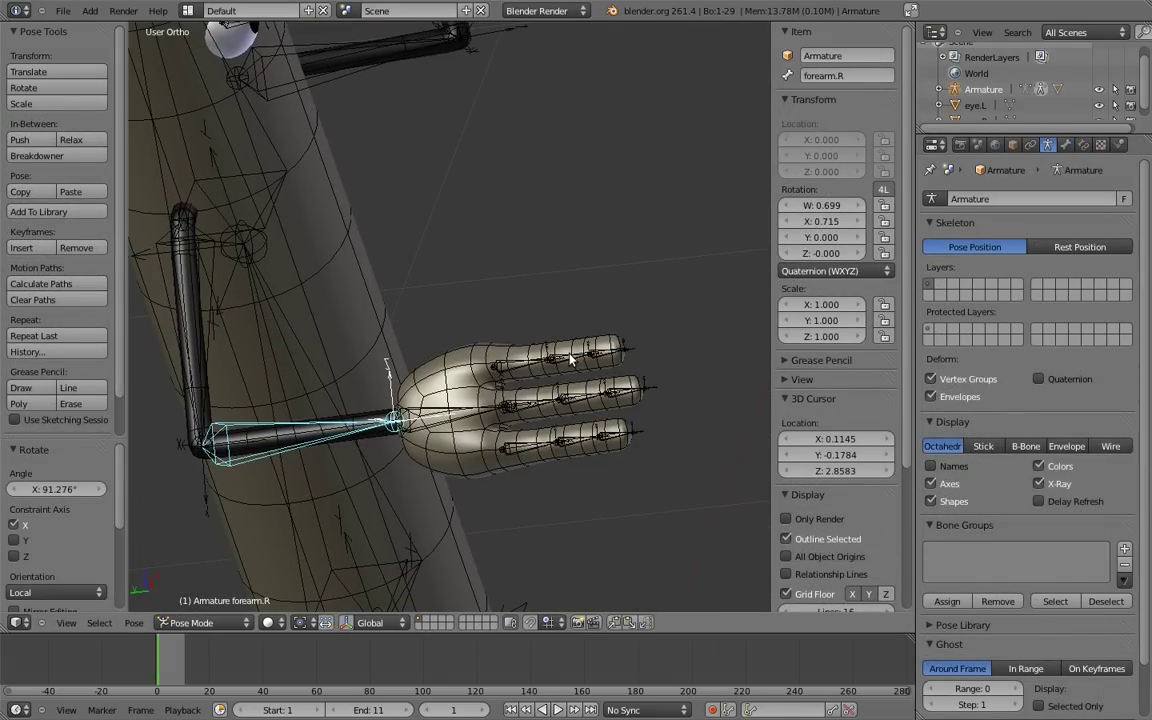
right_click(612, 352)
key("r")
key("x")
key("x")
left_click(487, 492)
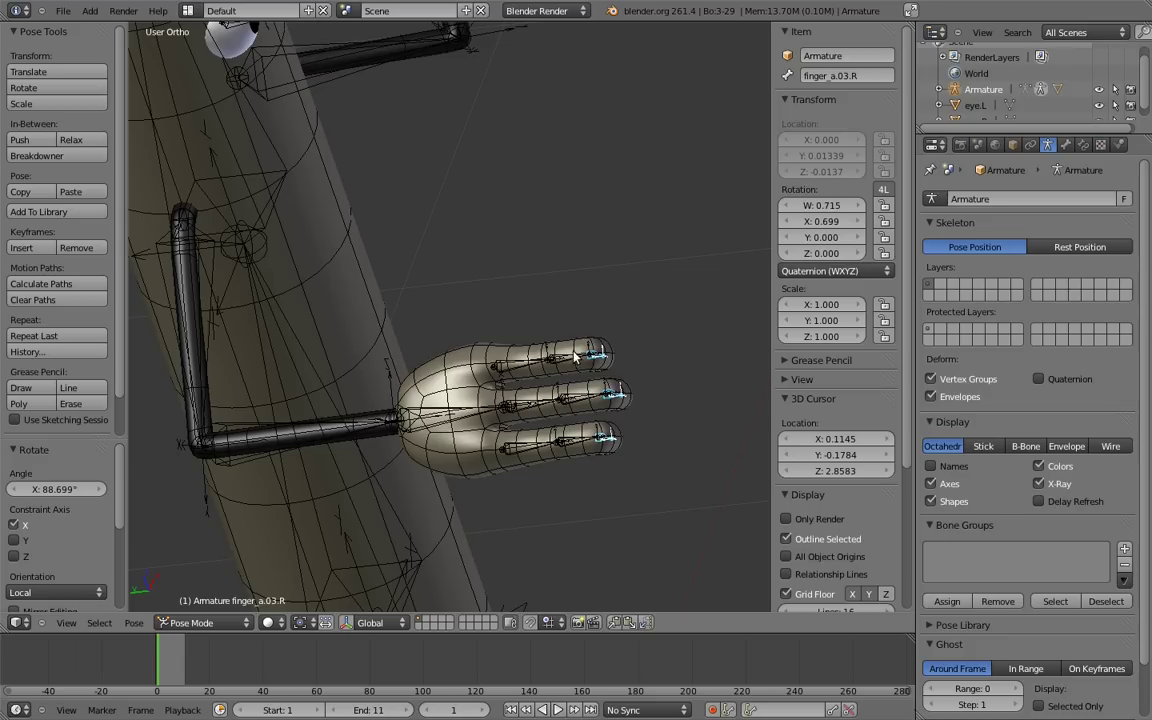
key("r")
key("x")
key("x")
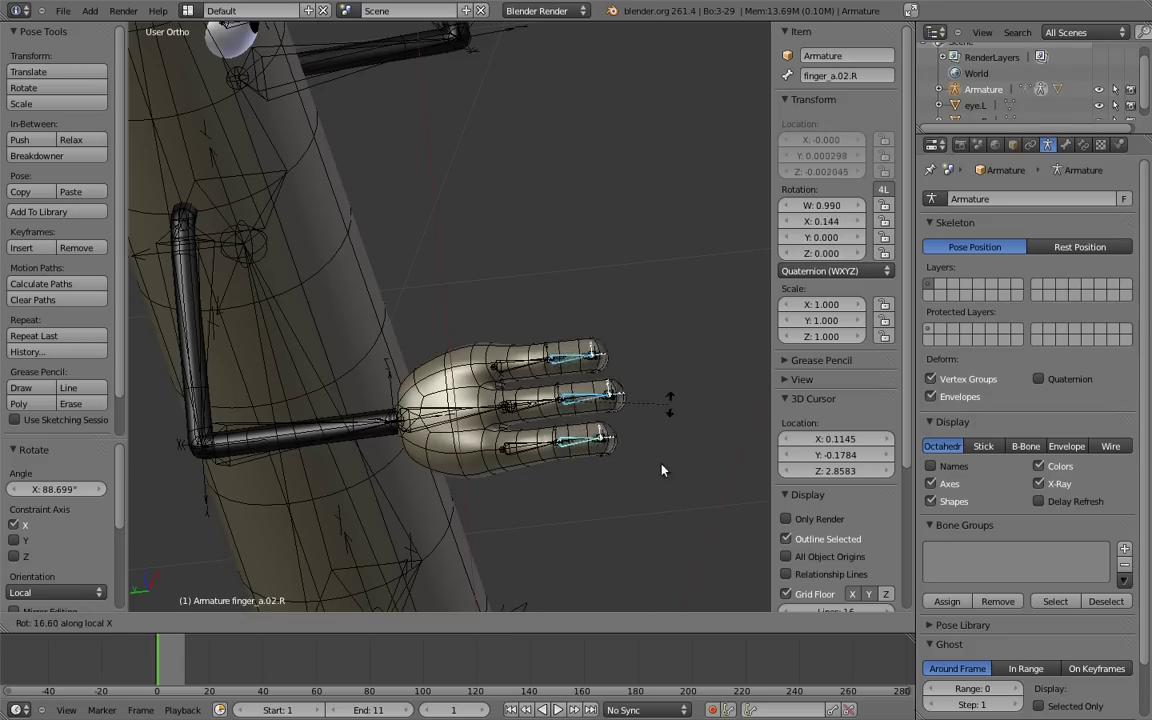
left_click(537, 440)
Select the hand.R bone and rotate it to test the right hand's deformation.
right_click(506, 373)
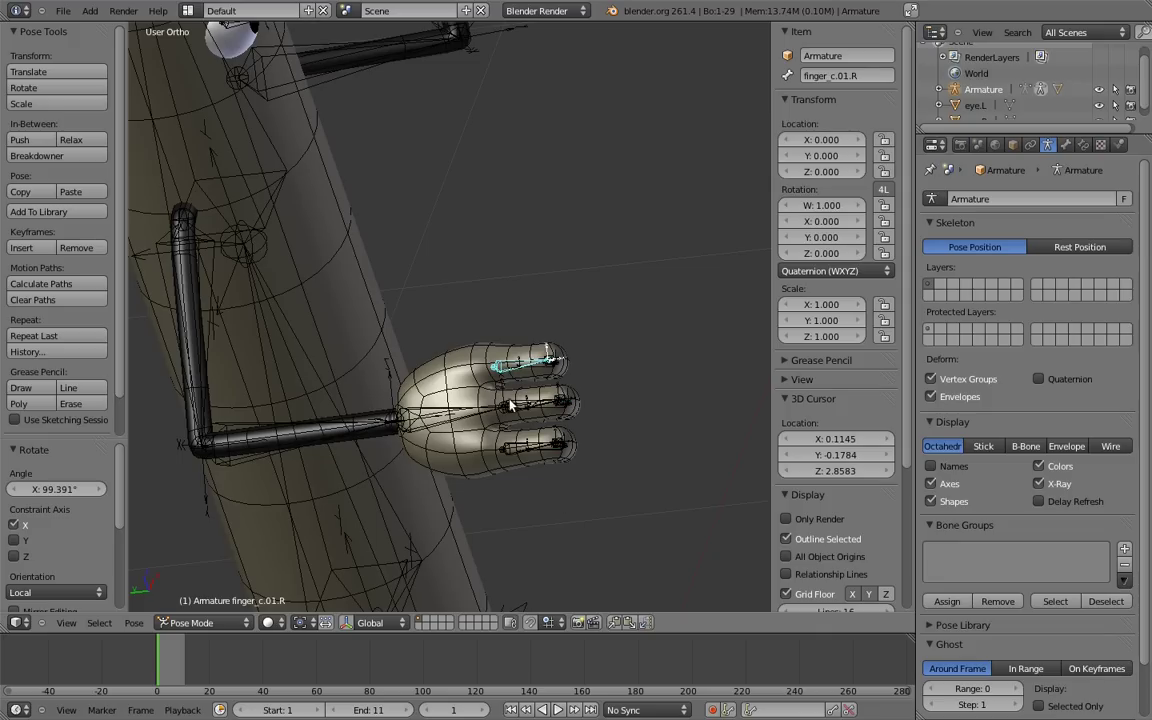
right_click(511, 404, "shift")
right_click(510, 404)
scroll(640, 411, "down", 2)
key("r")
left_click(527, 481)
scroll(535, 354, "down", 4)
Clear every bone's pose rotation and return to a centred front view.
key("a")
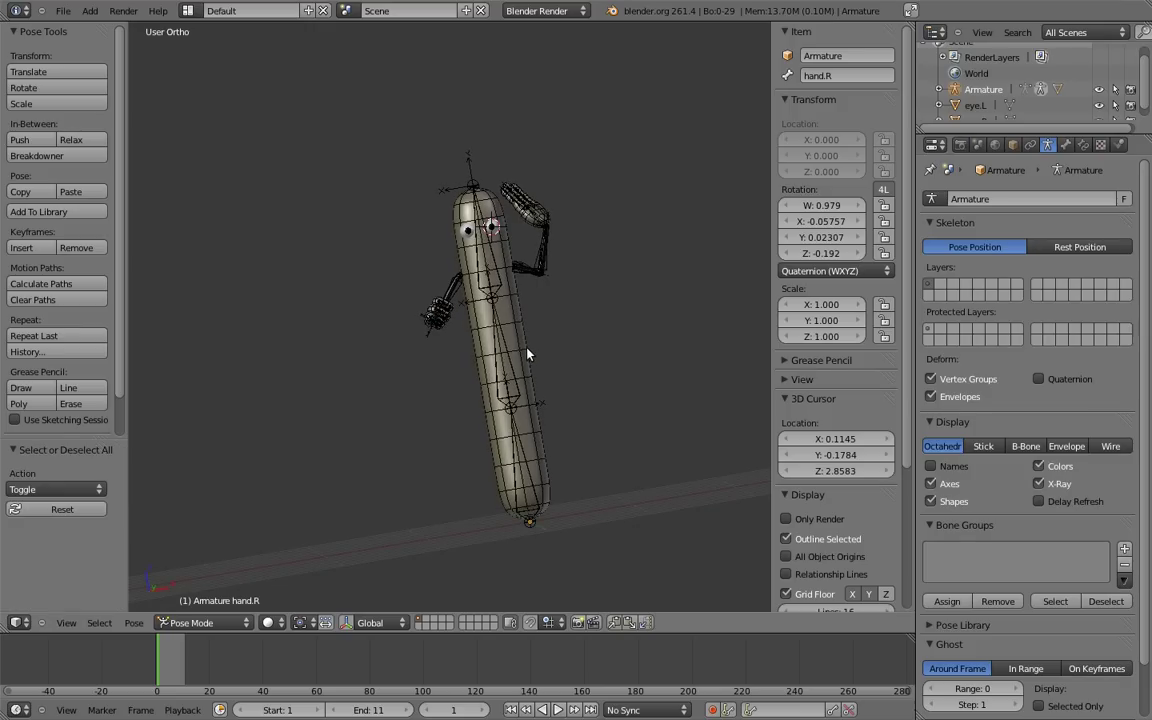
key("alt+r")
key("a")
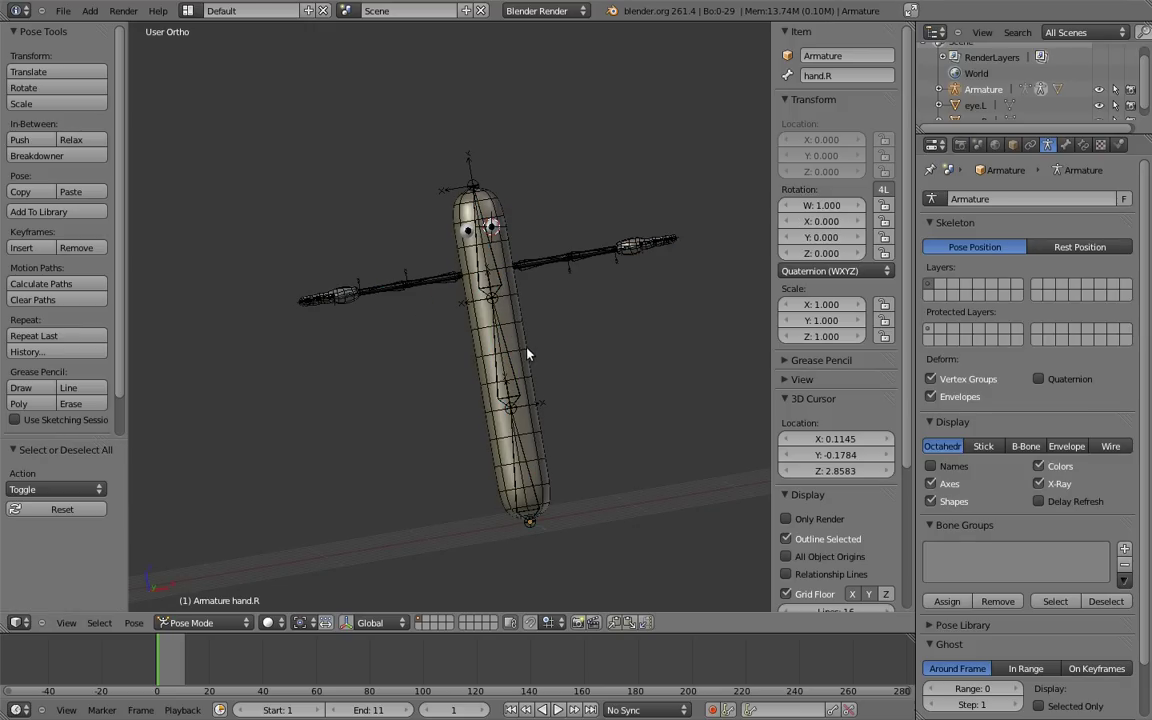
key("KP_1")
middle_click_drag(537, 327, 561, 321, "shift")
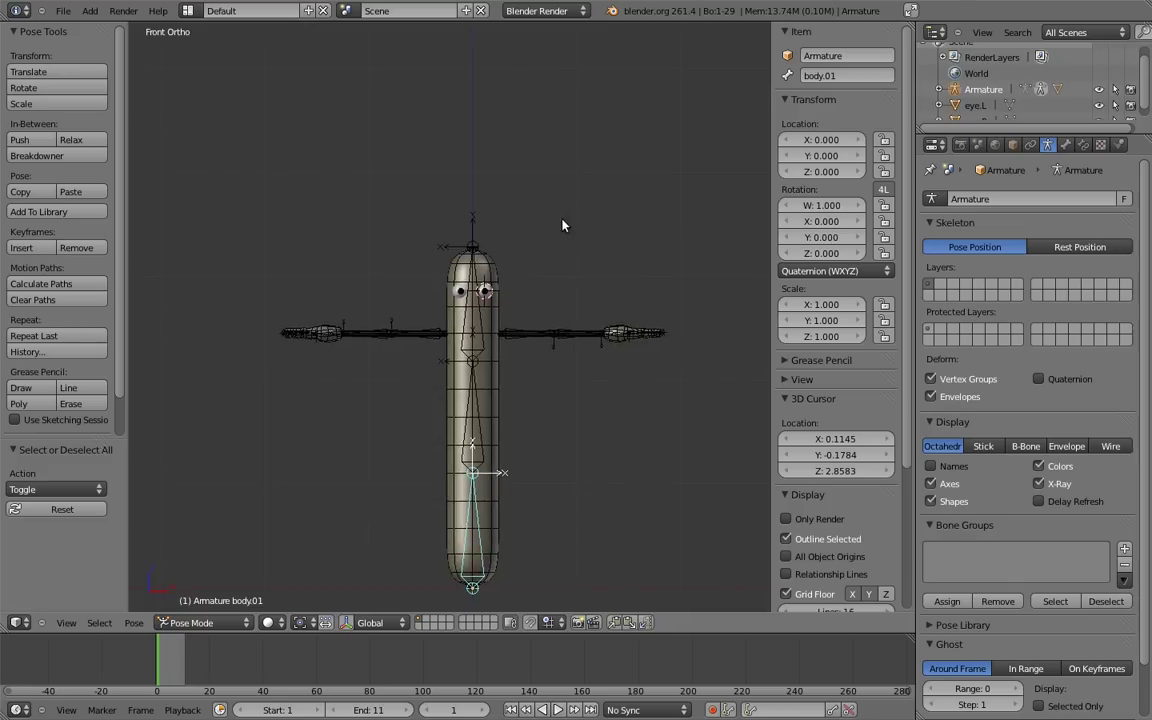
Parent the left eye to the eye.L bone.
scroll(563, 224, "up", 5)
right_click(458, 380)
middle_click_drag(458, 380, 474, 250)
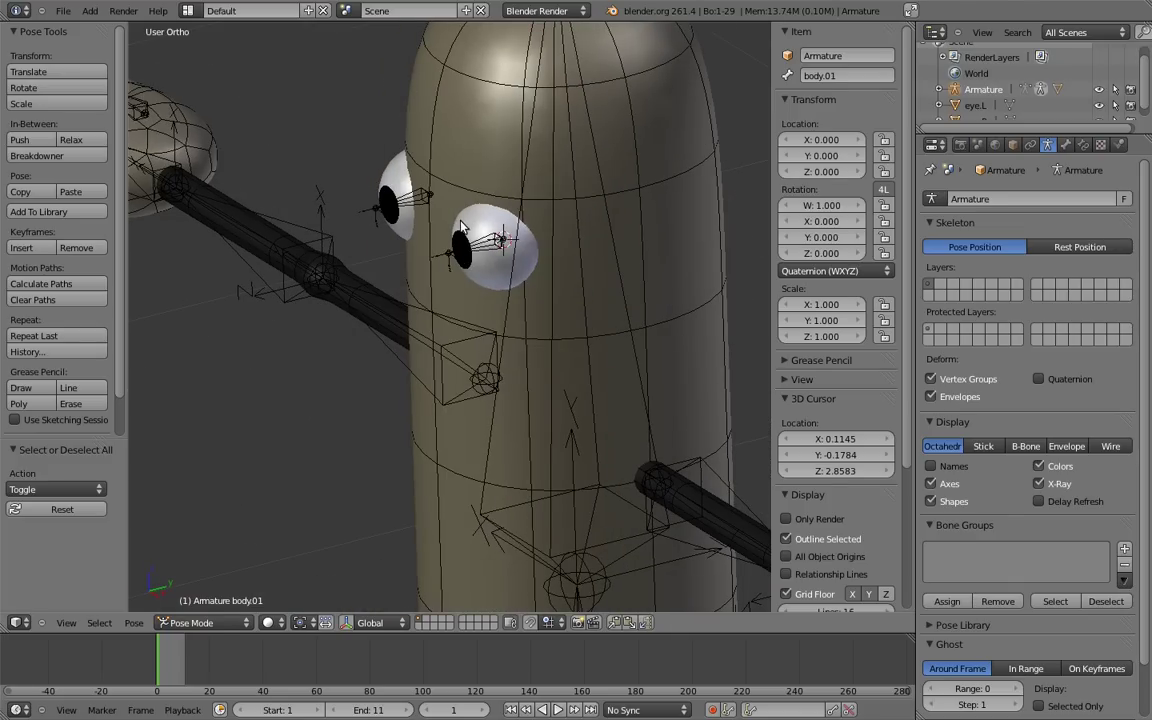
right_click(478, 248)
key("ctrl+p")
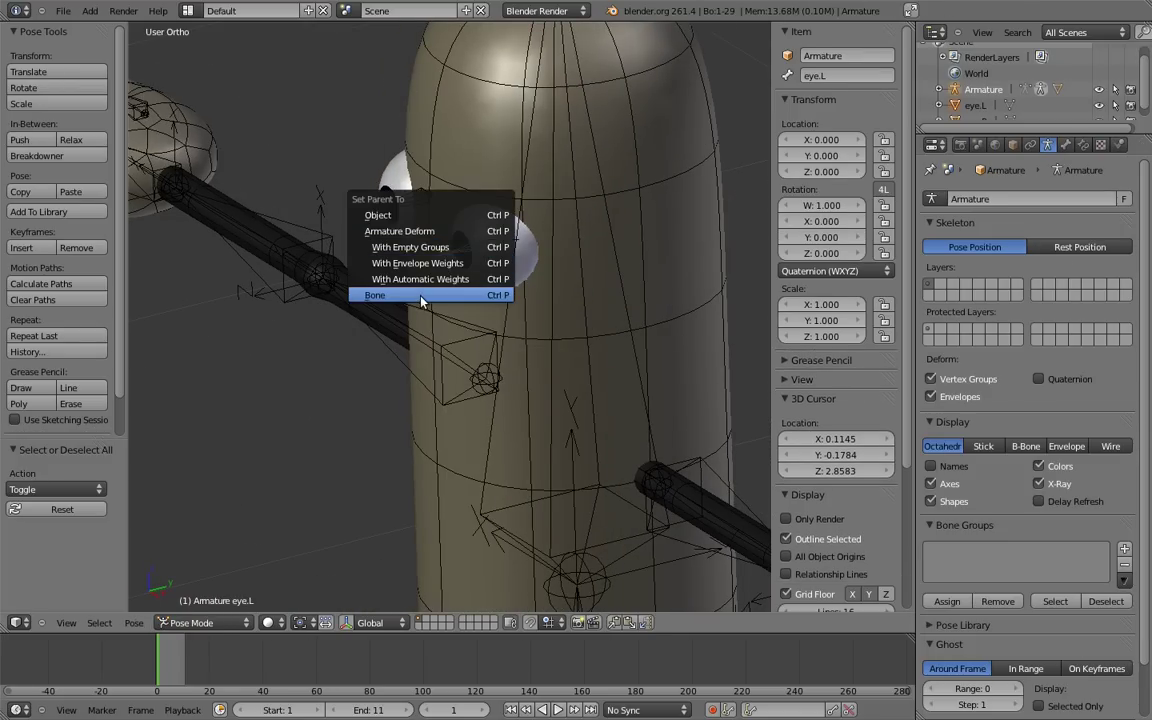
left_click(420, 295)
Parent the right eye to the eye.R bone.
middle_click_drag(420, 304, 474, 288)
key("ctrl+Tab")
right_click(474, 288)
right_click(474, 288, "shift")
key("ctrl+Tab")
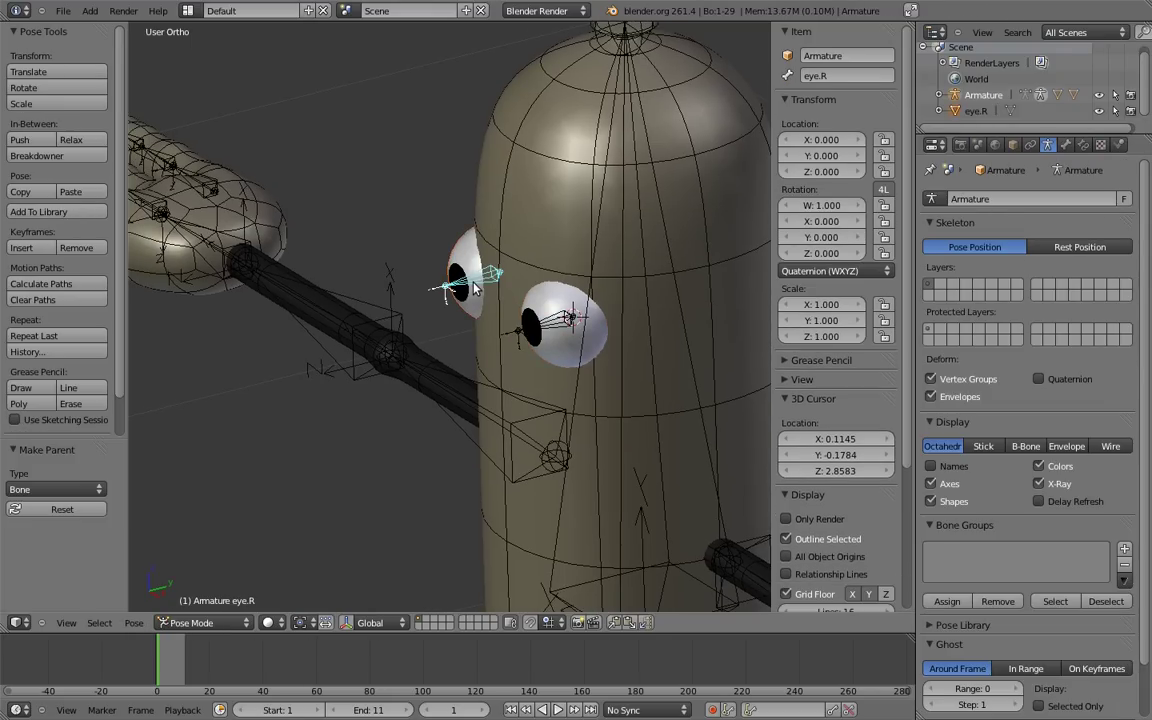
key("ctrl+p")
left_click(463, 294)
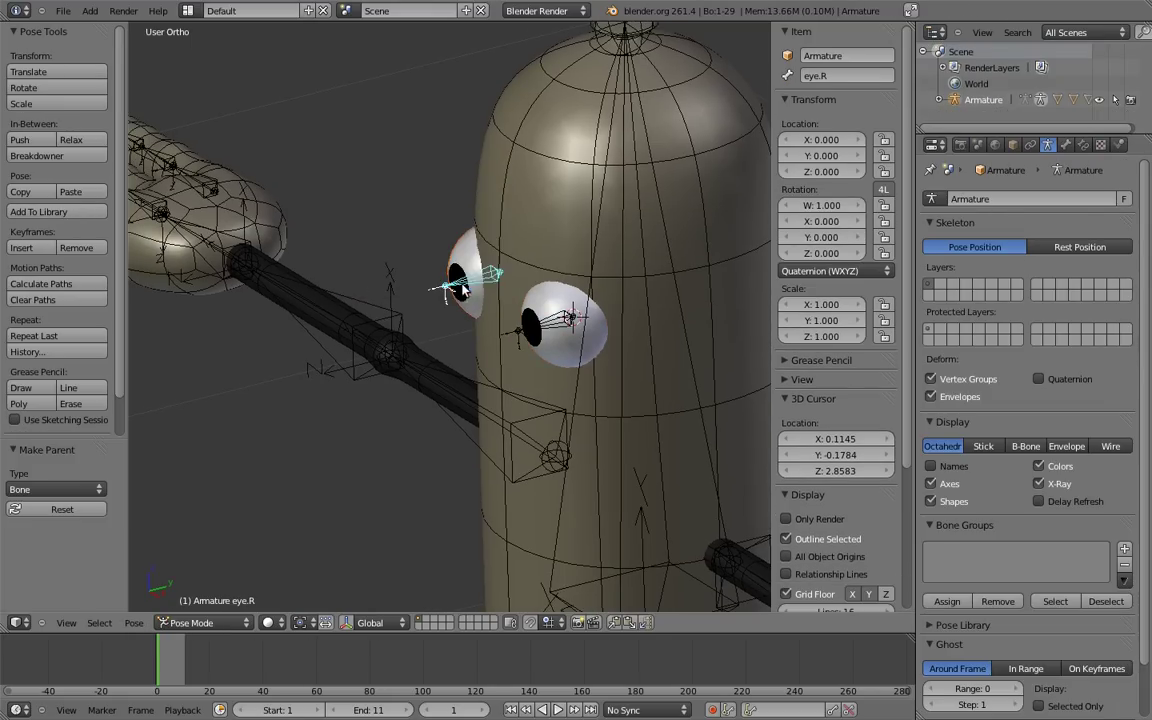
middle_click_drag(463, 294, 480, 296)
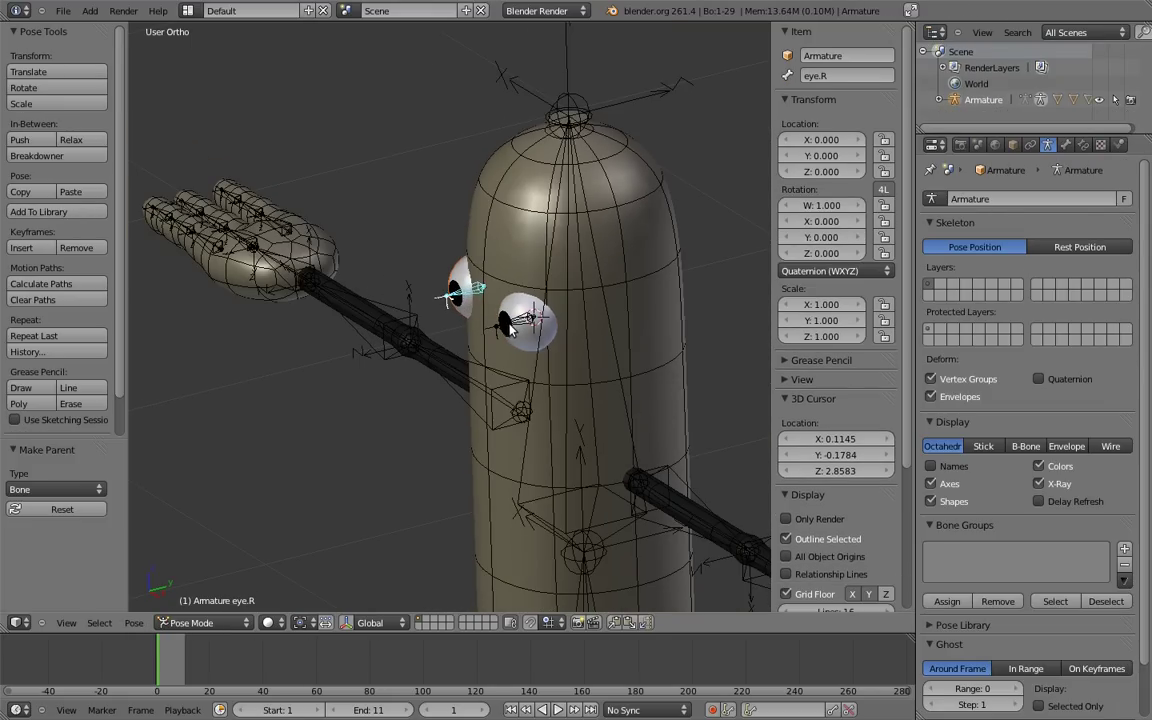
Test-rotate both eye bones freely and cancel each rotation.
key("r")
key("r")
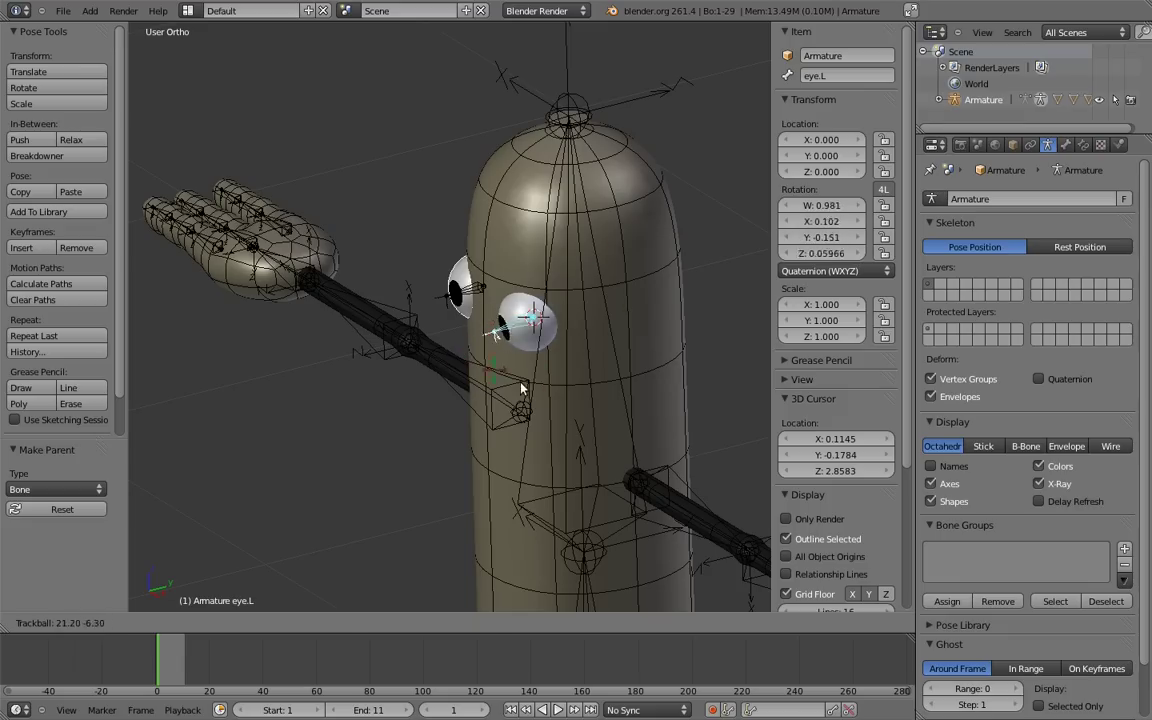
key("Escape")
key("r")
key("r")
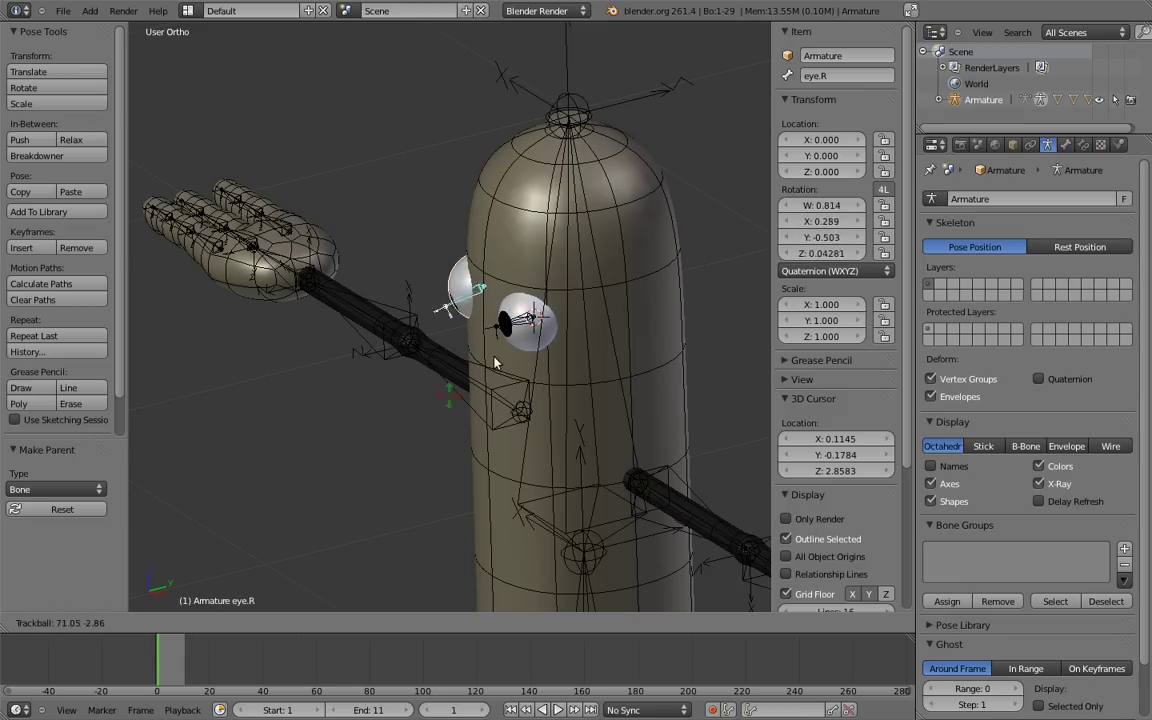
key("Escape")
middle_click_drag(375, 312, 516, 296)
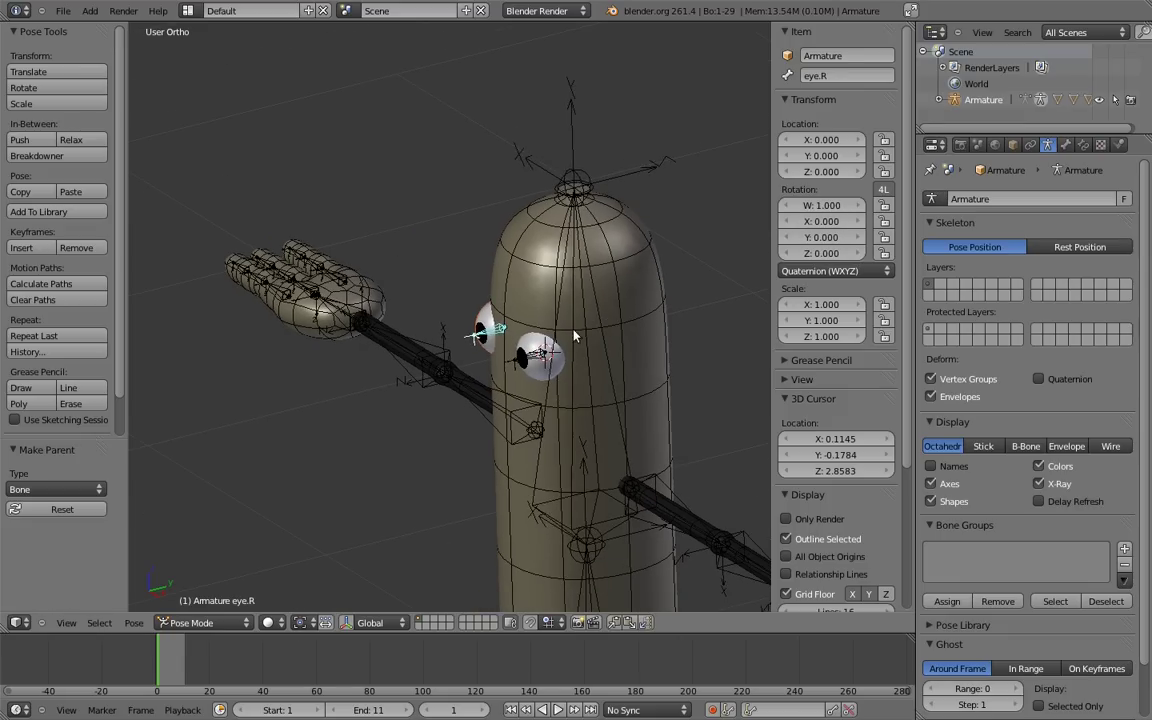
Bend the top of the hotdog by rotating body.03 in front view.
right_click(578, 335)
key("KP_1")
scroll(553, 237, "down", 4)
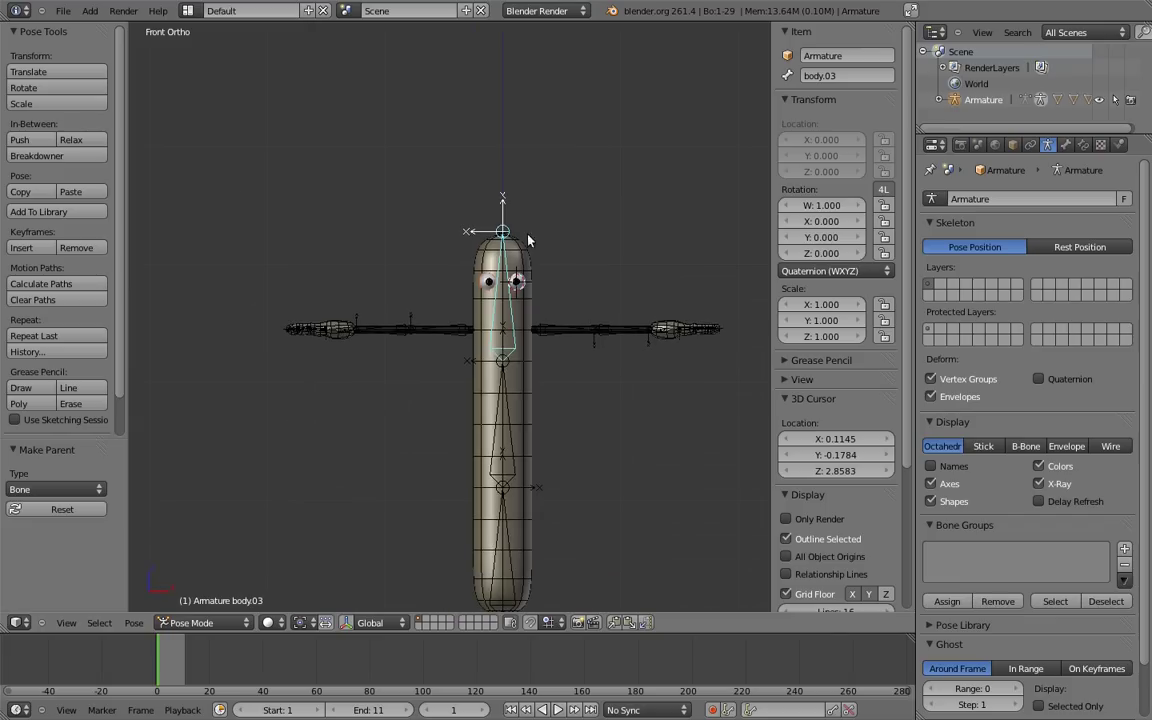
key("r")
left_click(450, 341)
Rotate body.02 by -29.738° to bend the middle of the body.
right_click(452, 343)
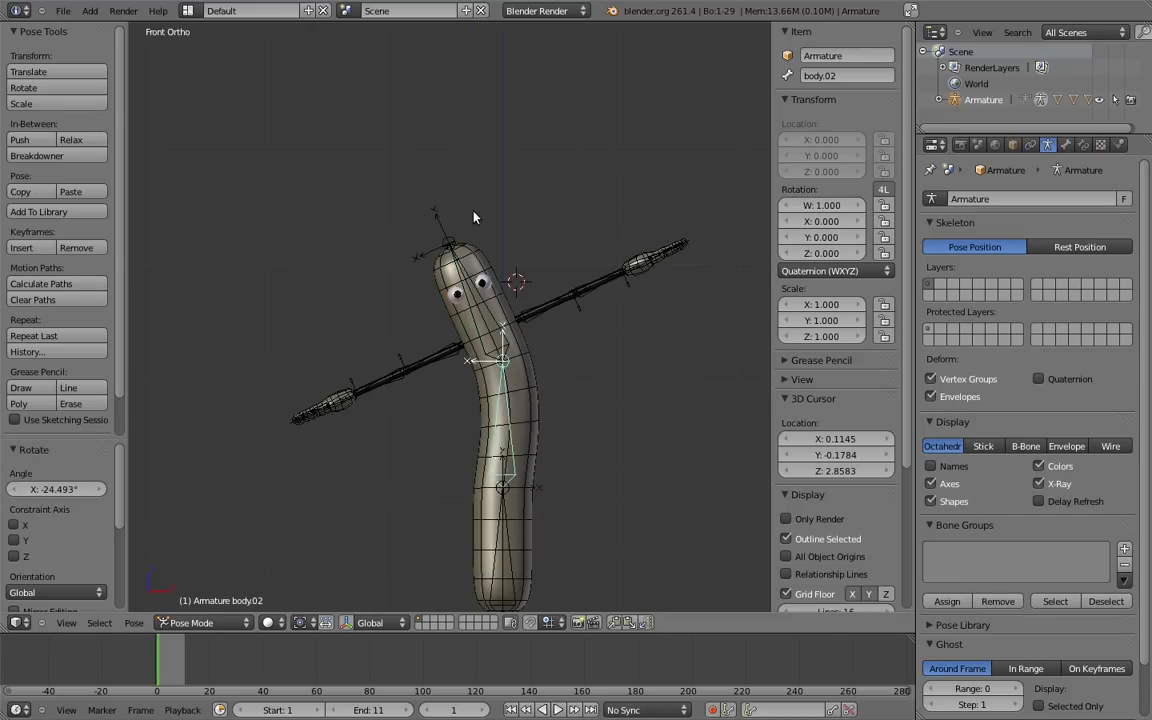
key("r")
left_click(380, 287)
scroll(530, 372, "down", 3)
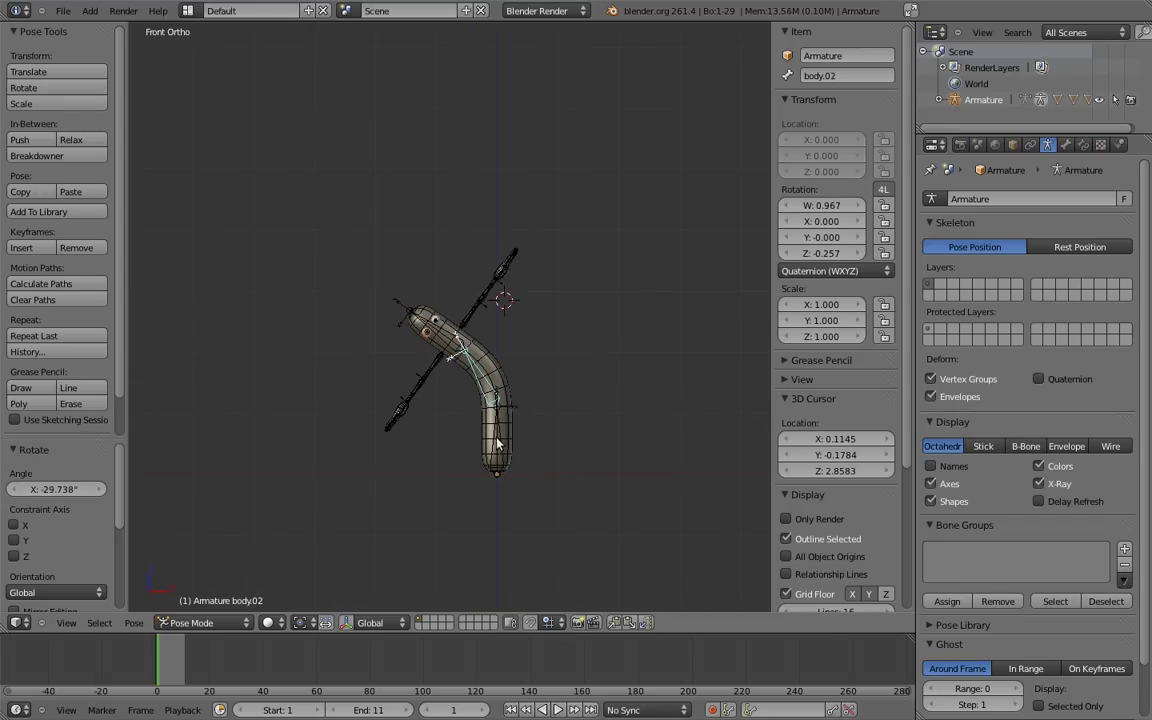